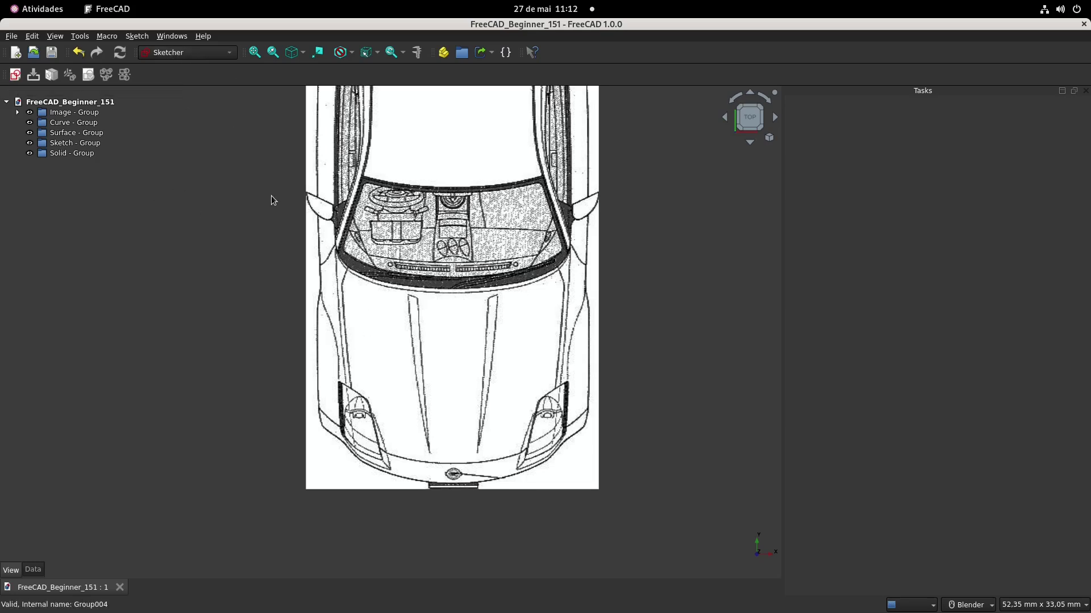
pyautogui.click(209, 56)
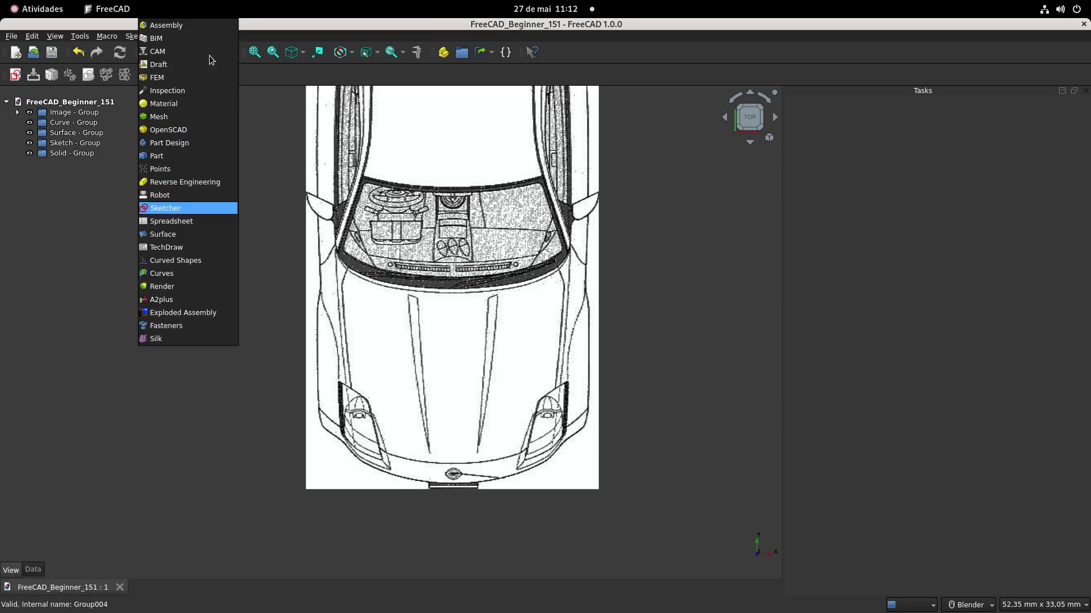
pyautogui.click(179, 275)
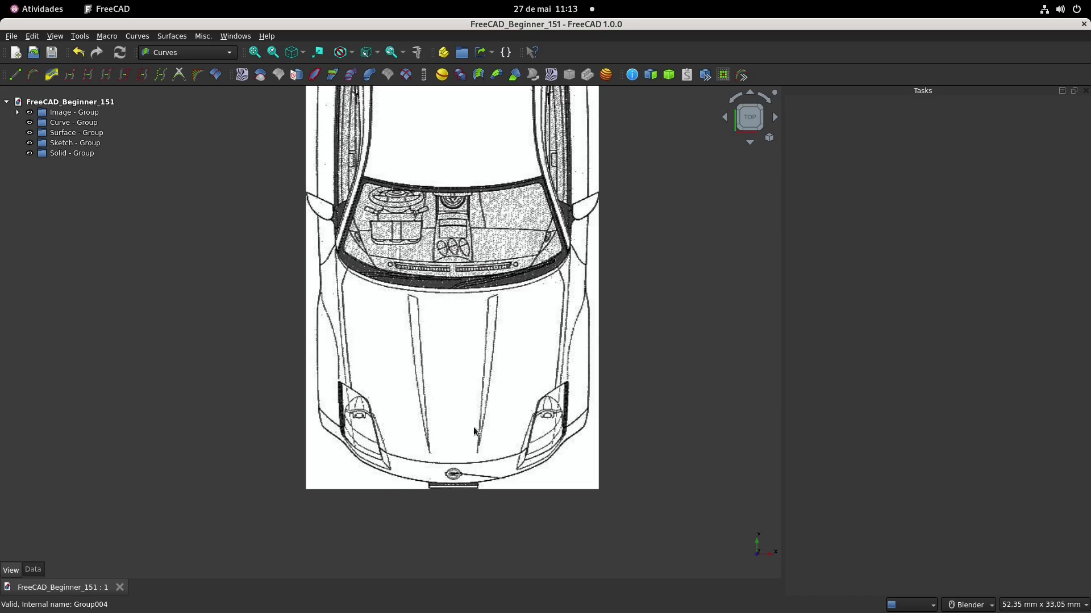
pyautogui.keyDown('shift'); pyautogui.moveTo(392, 164); pyautogui.dragTo(408, 184, button='middle'); pyautogui.keyUp('shift')
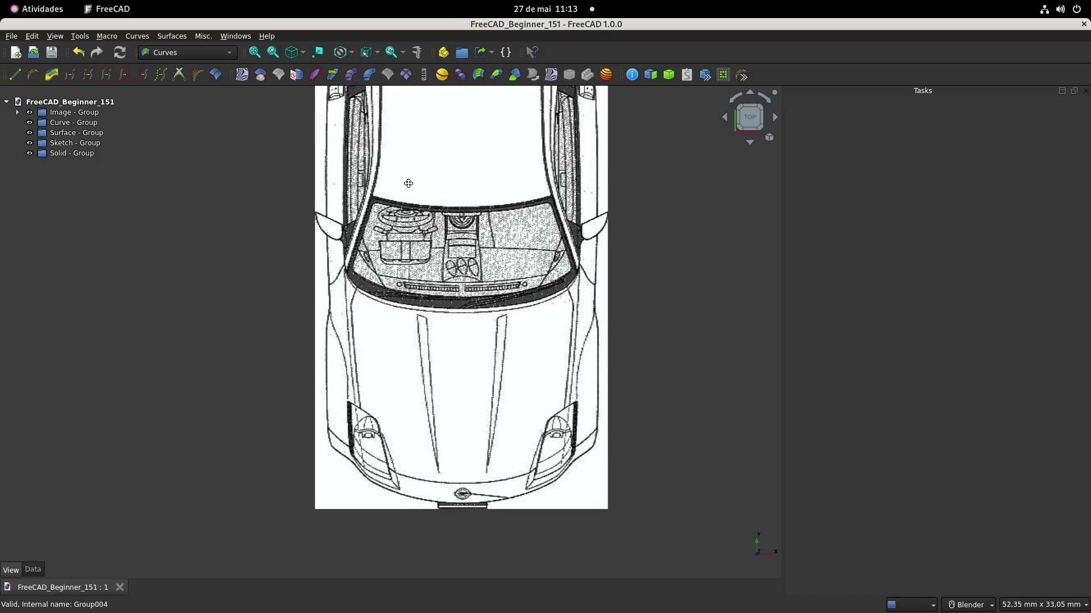
pyautogui.click(199, 53)
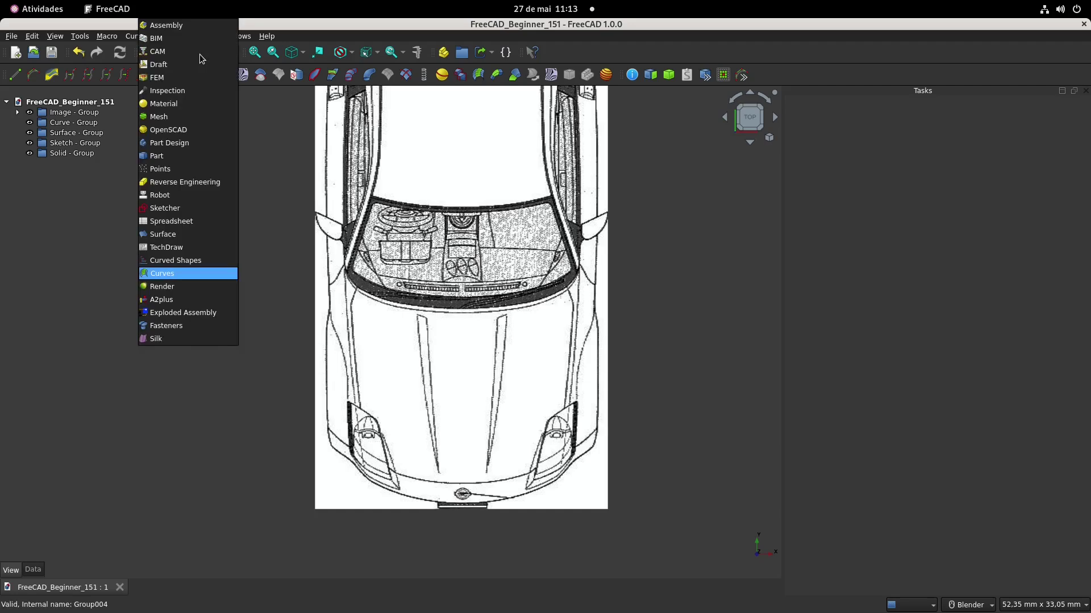
pyautogui.click(175, 209)
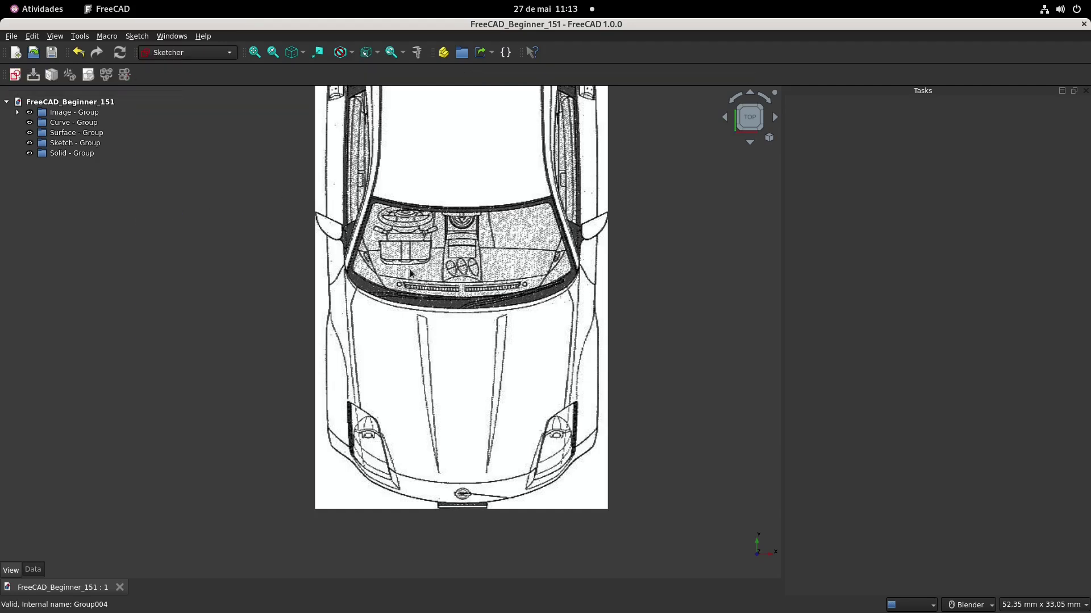
# Examine the car's hood and windshield on the blueprint images in the top view and the front view.
pyautogui.keyDown('shift'); pyautogui.moveTo(455, 237); pyautogui.dragTo(458, 246, button='middle'); pyautogui.keyUp('shift')
pyautogui.scroll(-1, 457, 245)
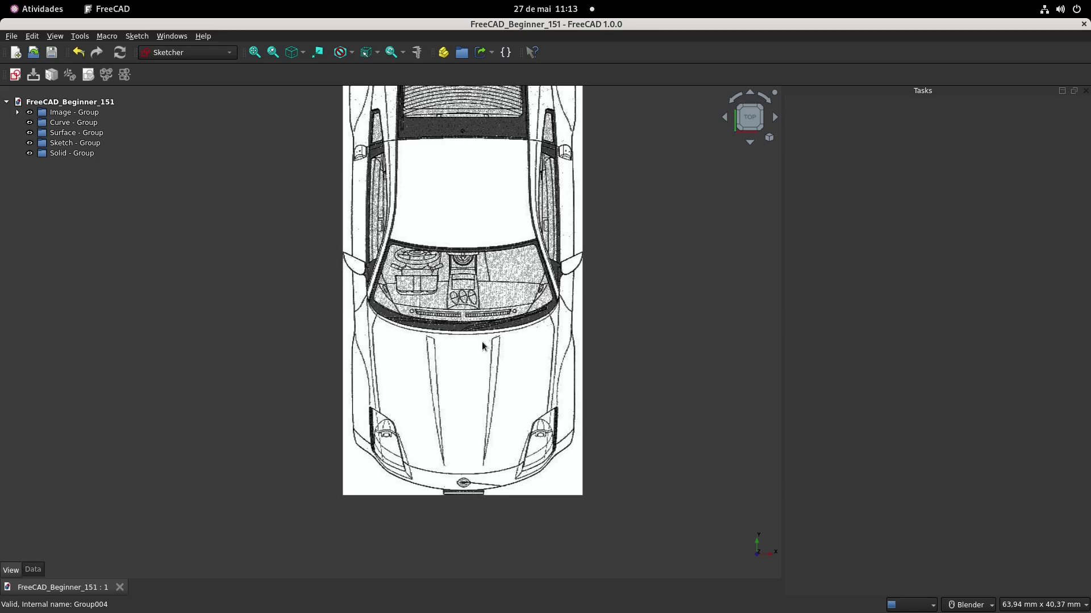
pyautogui.scroll(1, 483, 346)
pyautogui.keyDown('shift'); pyautogui.moveTo(484, 346); pyautogui.dragTo(483, 297, button='middle'); pyautogui.keyUp('shift')
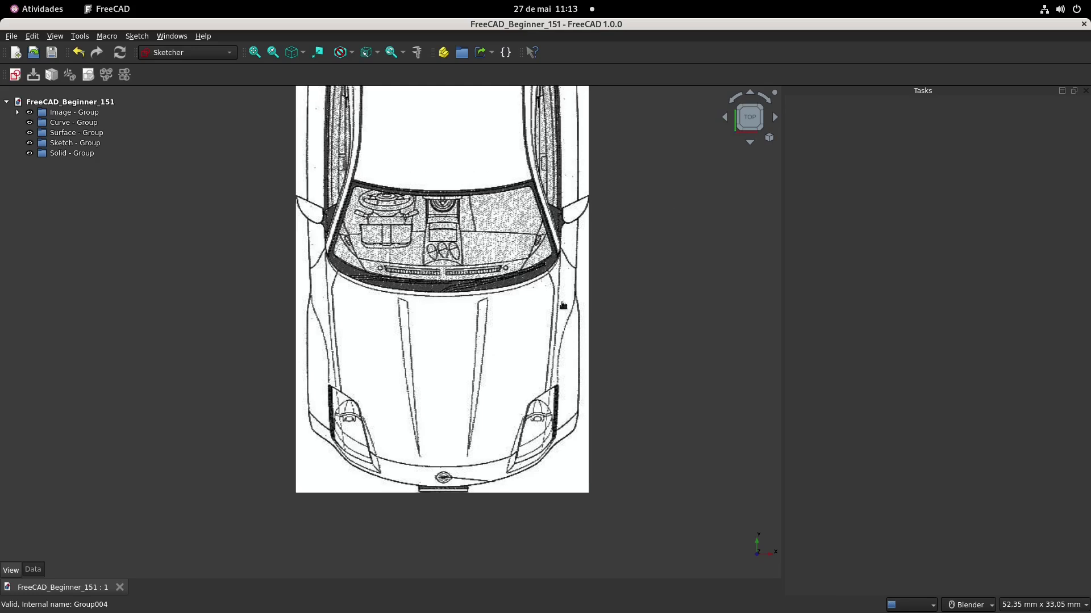
pyautogui.click(741, 139)
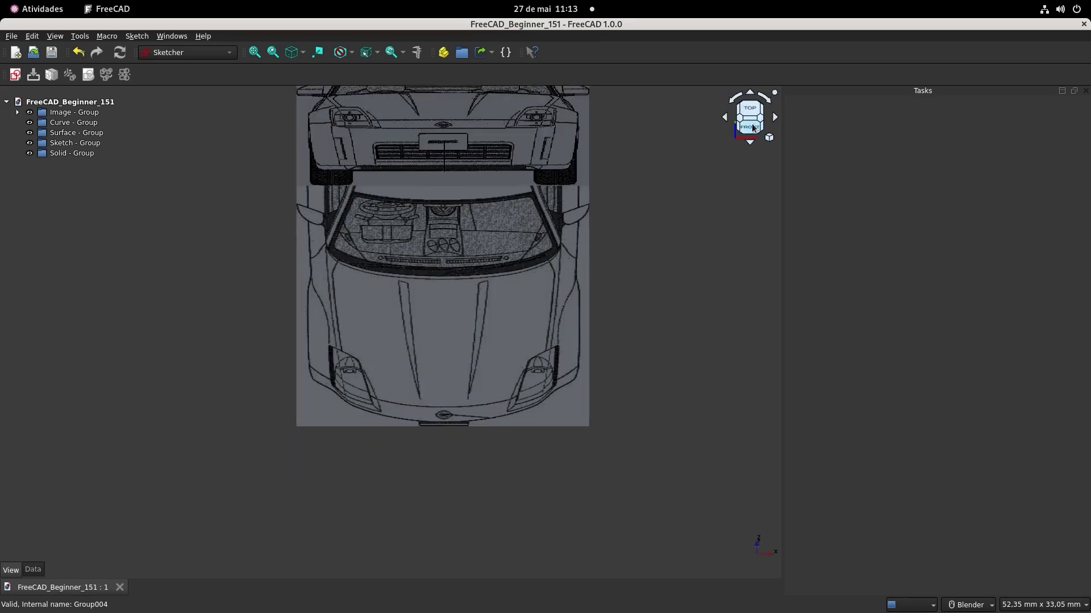
pyautogui.click(752, 128)
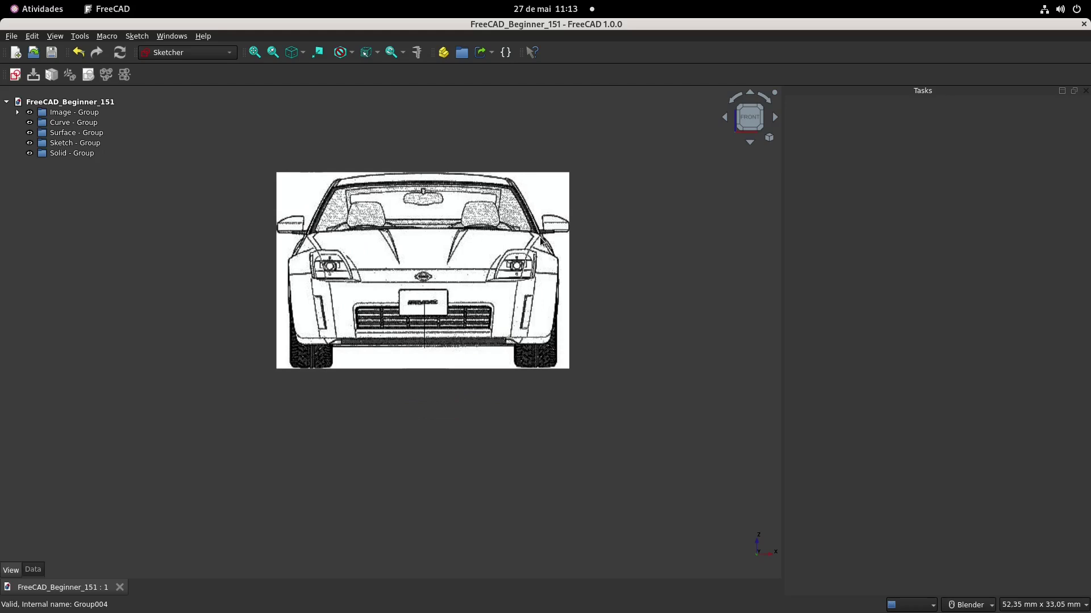
pyautogui.scroll(2, 448, 229)
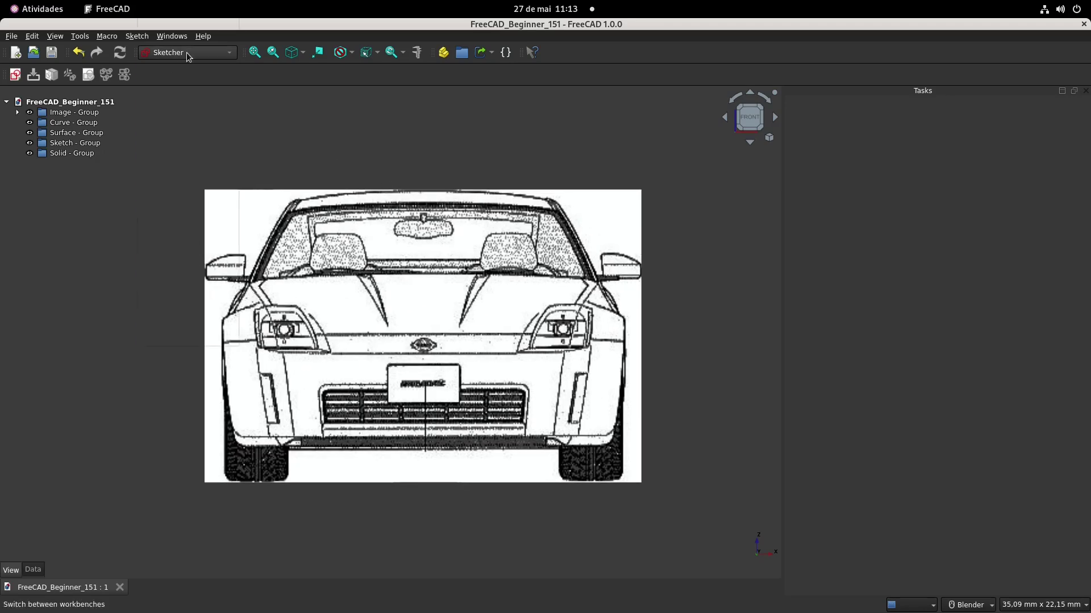
# Look up the Mixed curve tool in the Curves workbench and view the crossed blueprint images at an angle.
pyautogui.click(187, 52)
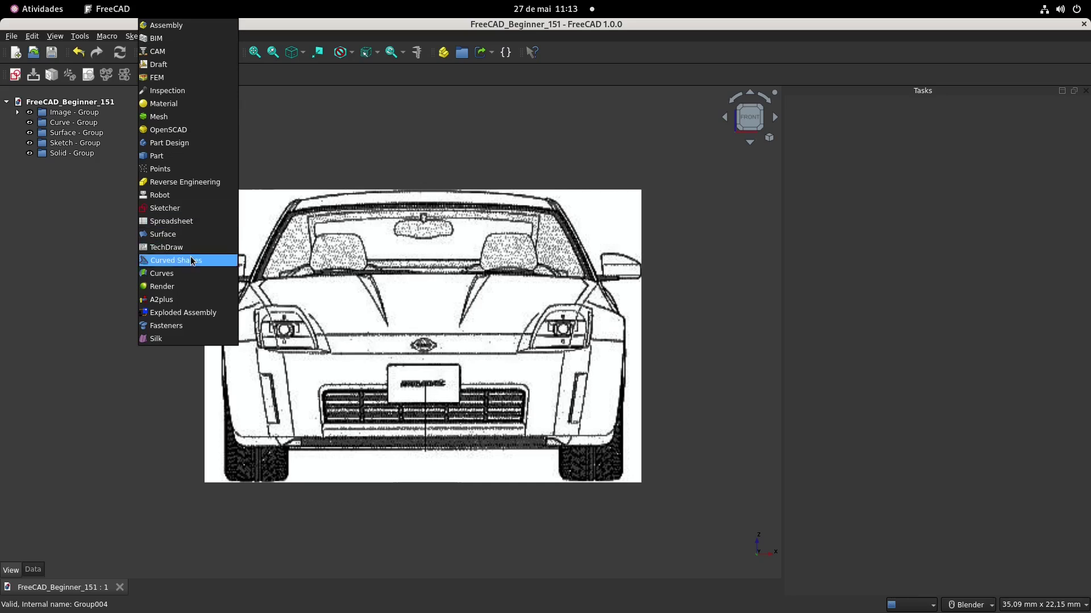
pyautogui.click(186, 275)
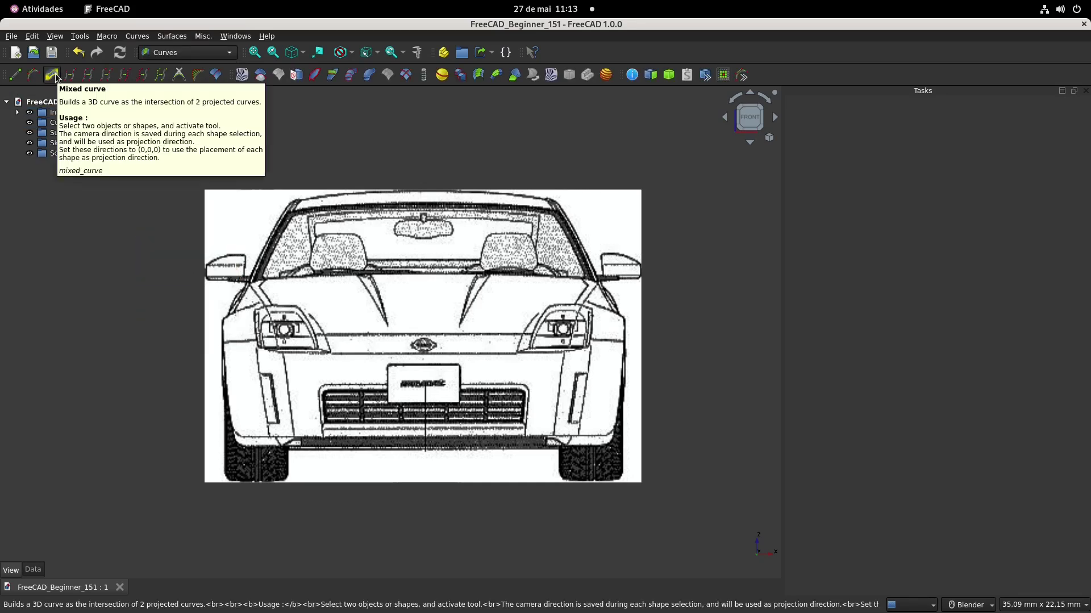
pyautogui.moveTo(451, 243); pyautogui.dragTo(382, 204, button='middle')
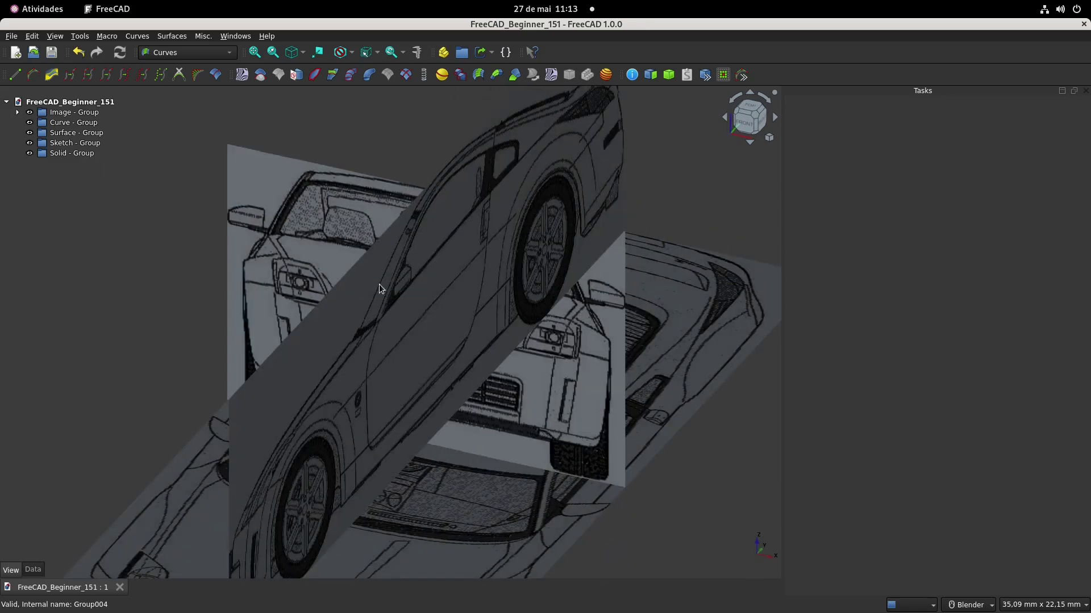
# Return to the top view and the Sketcher workbench, and create a new sketch on the XY-Plane with 0 mm offset.
pyautogui.click(751, 103)
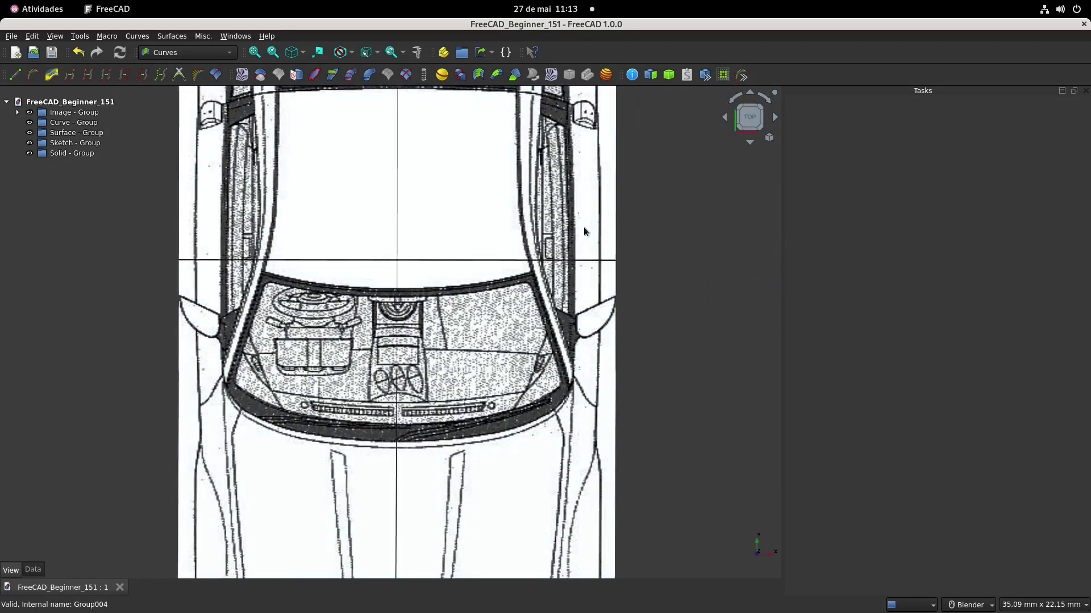
pyautogui.click(200, 54)
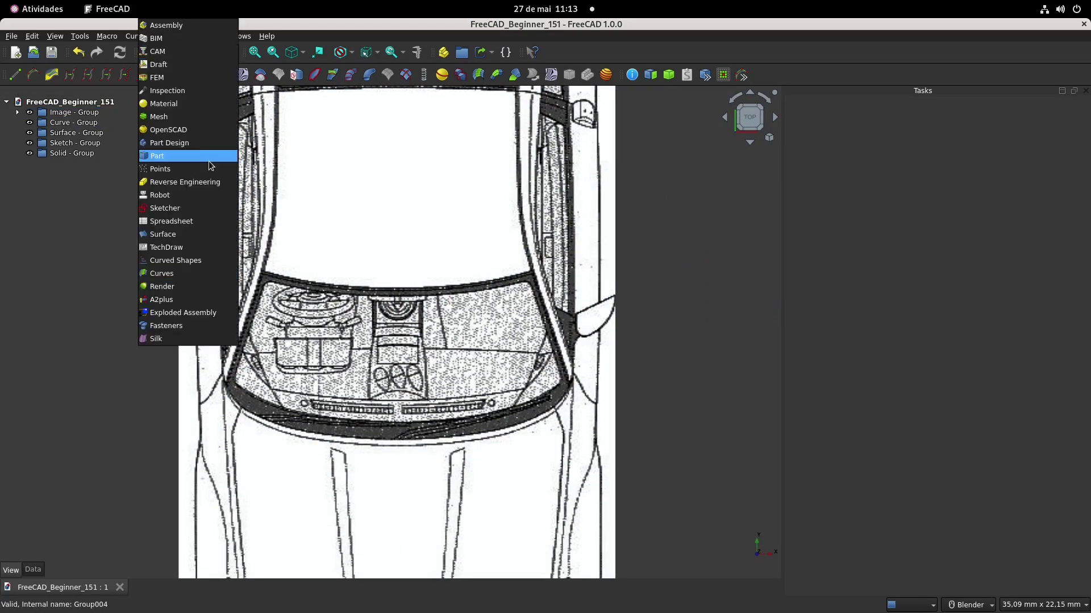
pyautogui.click(181, 208)
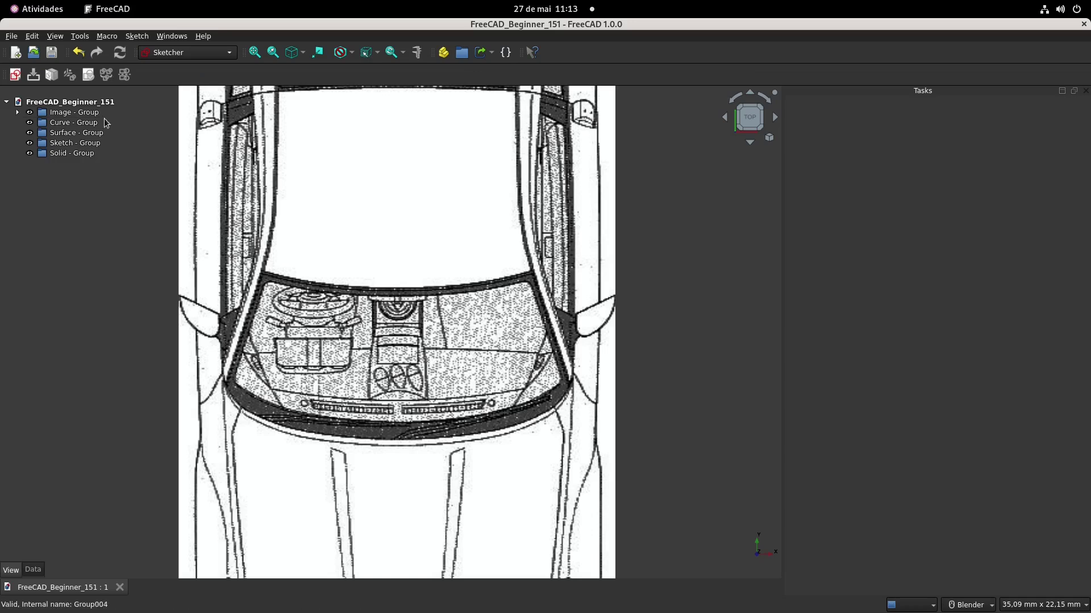
pyautogui.click(15, 74)
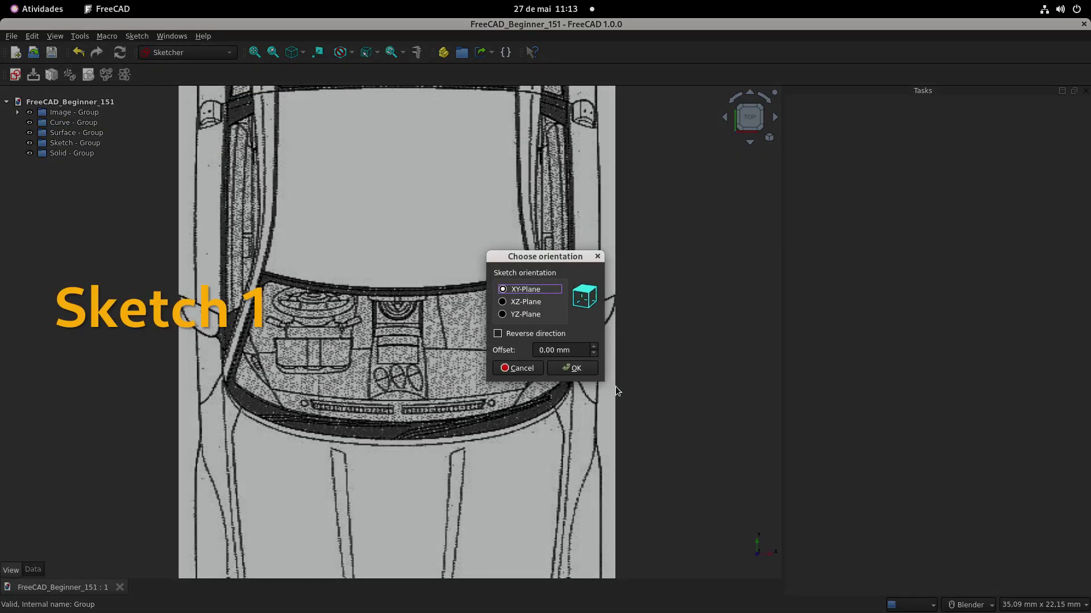
pyautogui.click(582, 367)
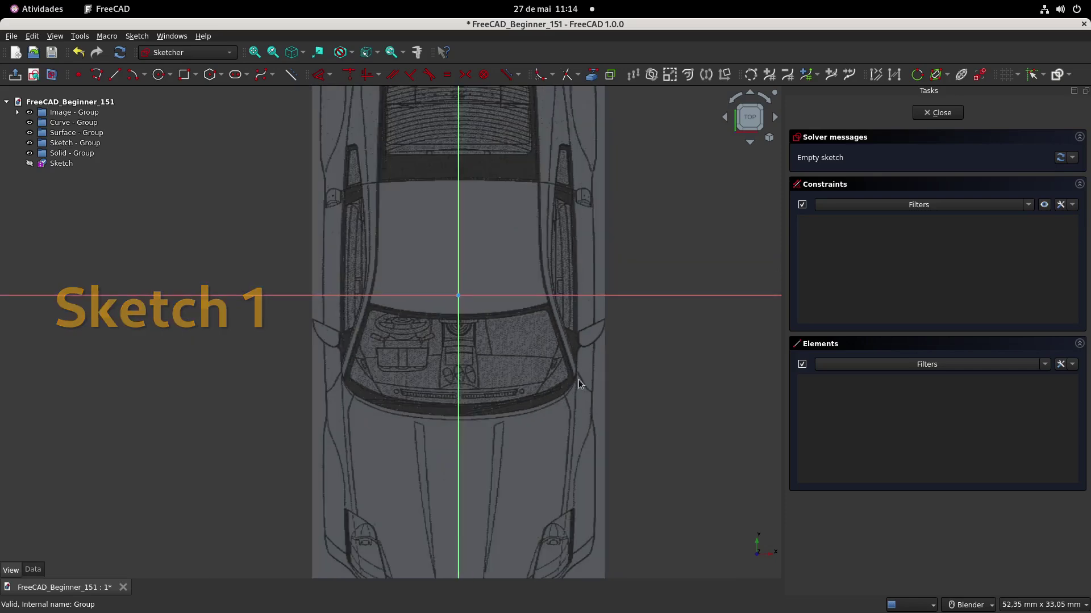
# Draw a degree 3 B-spline by seven control points along the hood's rear edge, from the vertical axis to the windshield's right corner.
pyautogui.keyDown('shift'); pyautogui.moveTo(578, 380); pyautogui.dragTo(547, 246, button='middle'); pyautogui.keyUp('shift')
pyautogui.scroll(2, 469, 284)
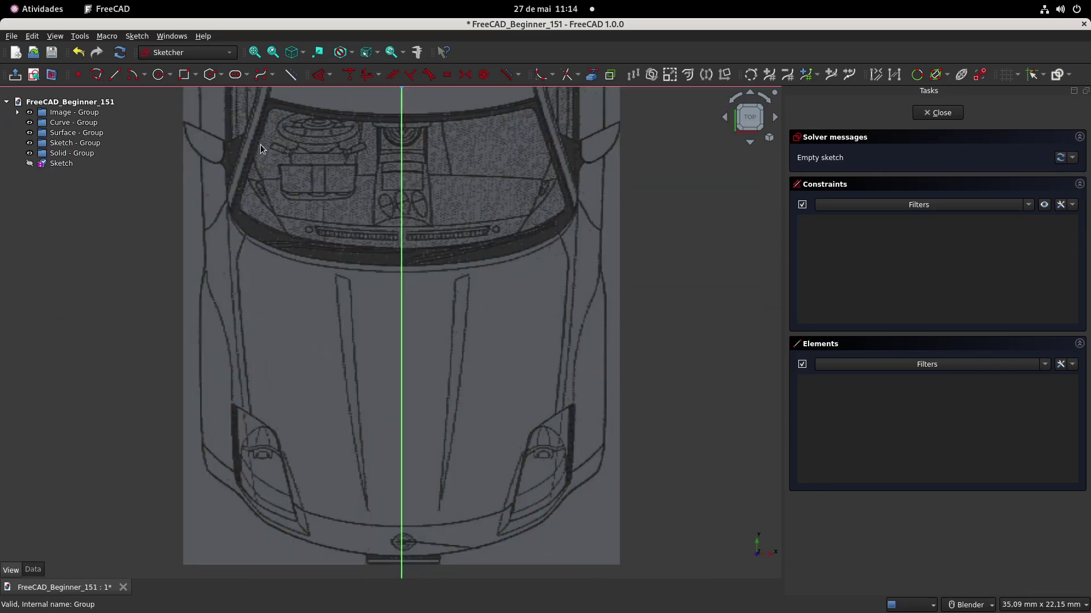
pyautogui.click(261, 76)
pyautogui.scroll(3, 434, 307)
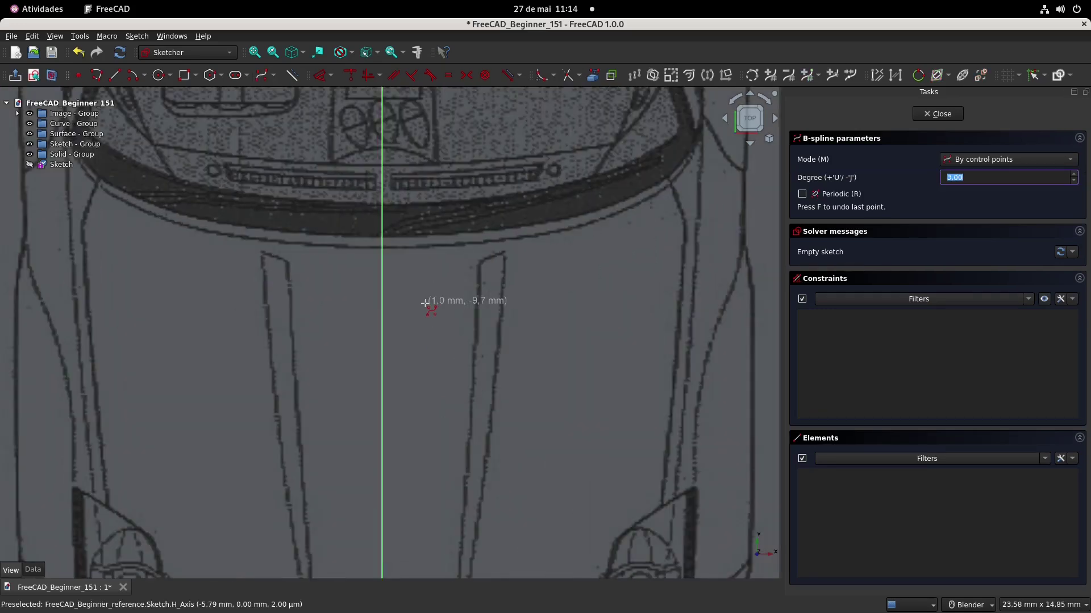
pyautogui.keyDown('shift'); pyautogui.moveTo(461, 251); pyautogui.dragTo(406, 295, button='middle'); pyautogui.keyUp('shift')
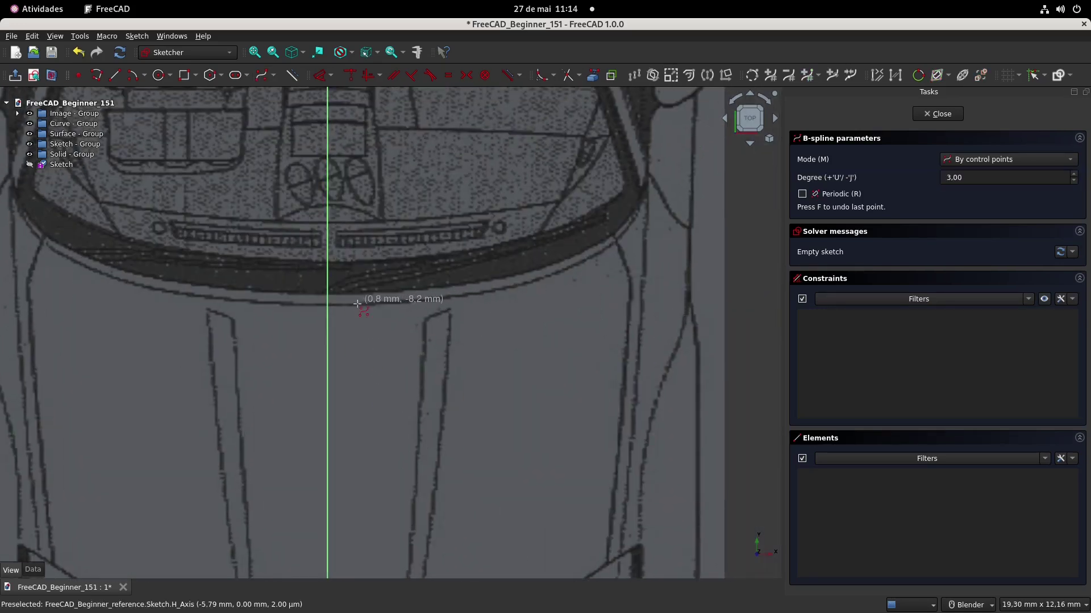
pyautogui.click(328, 305)
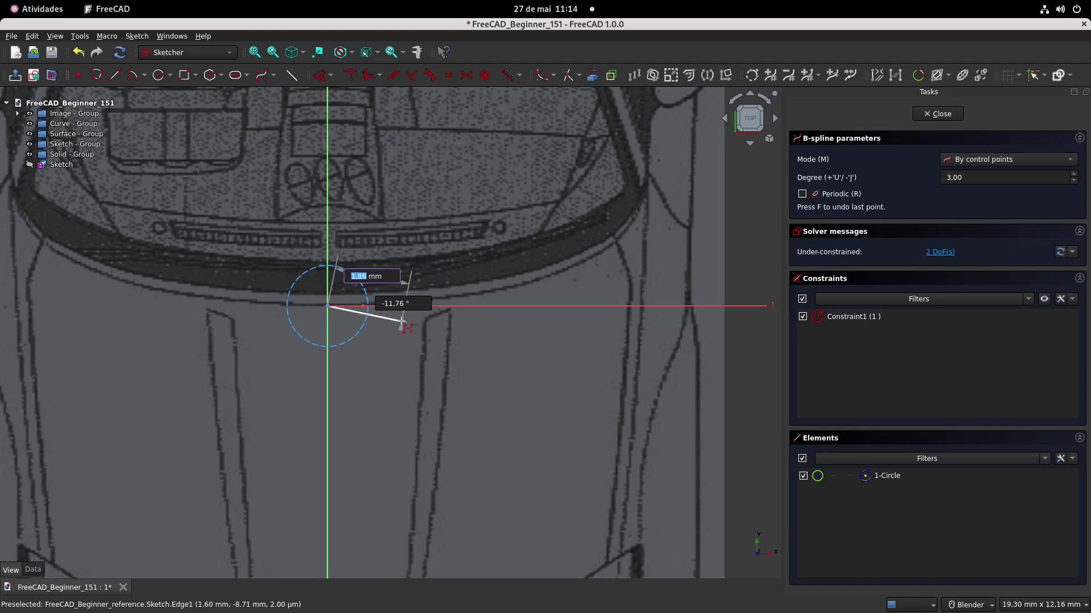
pyautogui.scroll(3, 380, 316)
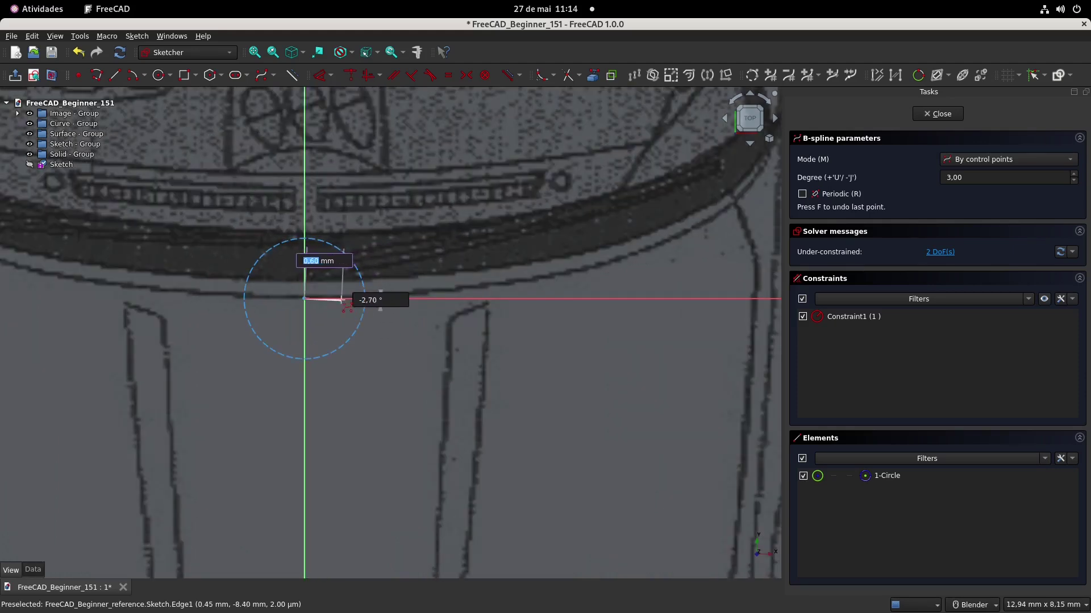
pyautogui.click(396, 298)
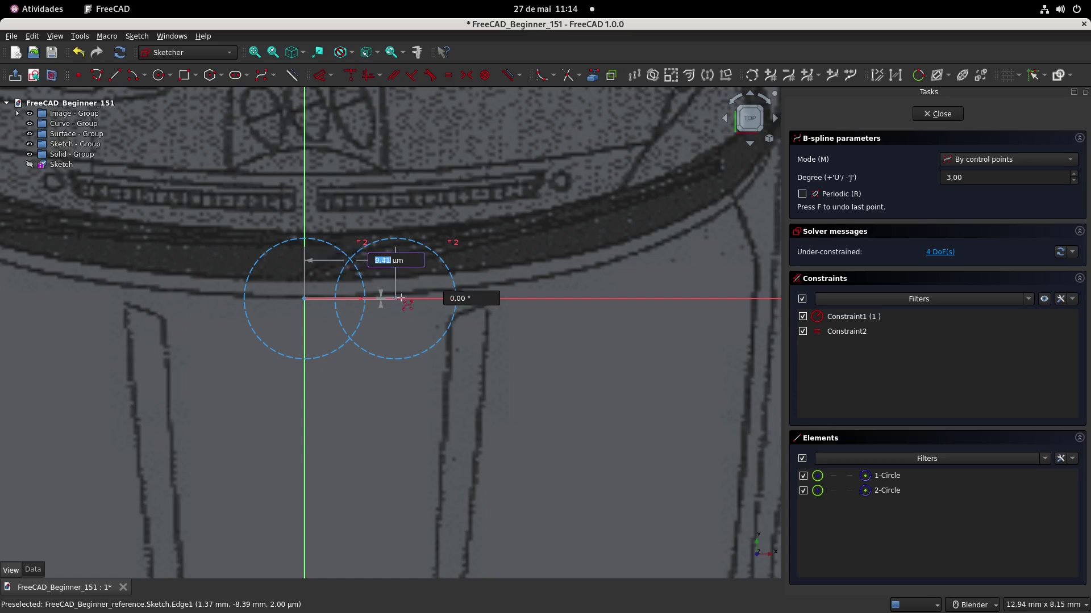
pyautogui.click(468, 288)
pyautogui.click(595, 264)
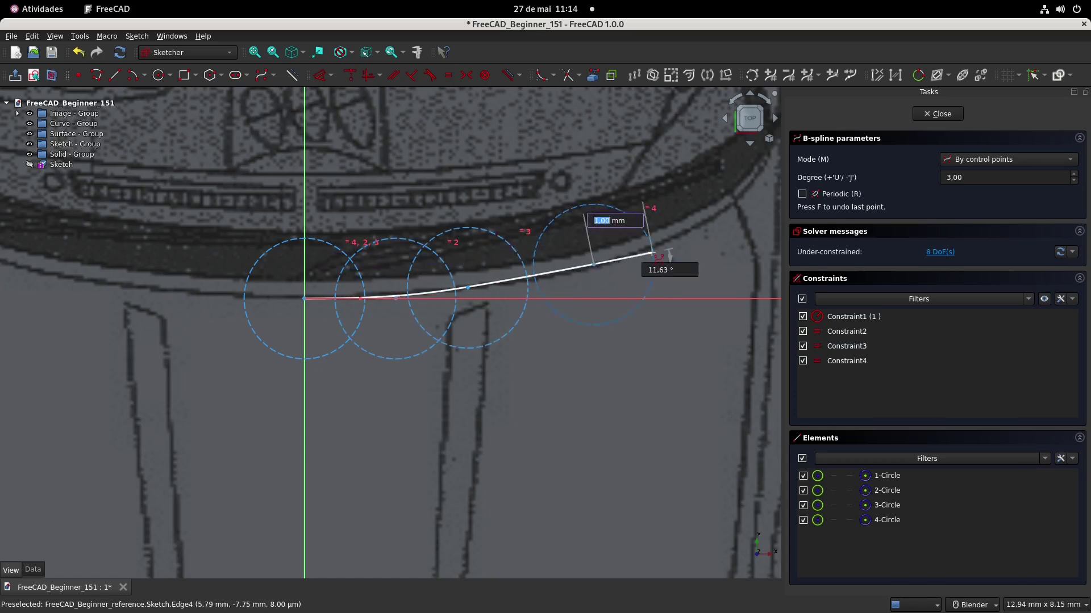
pyautogui.keyDown('shift'); pyautogui.moveTo(710, 223); pyautogui.dragTo(512, 312, button='middle'); pyautogui.keyUp('shift')
pyautogui.click(513, 306)
pyautogui.click(549, 273)
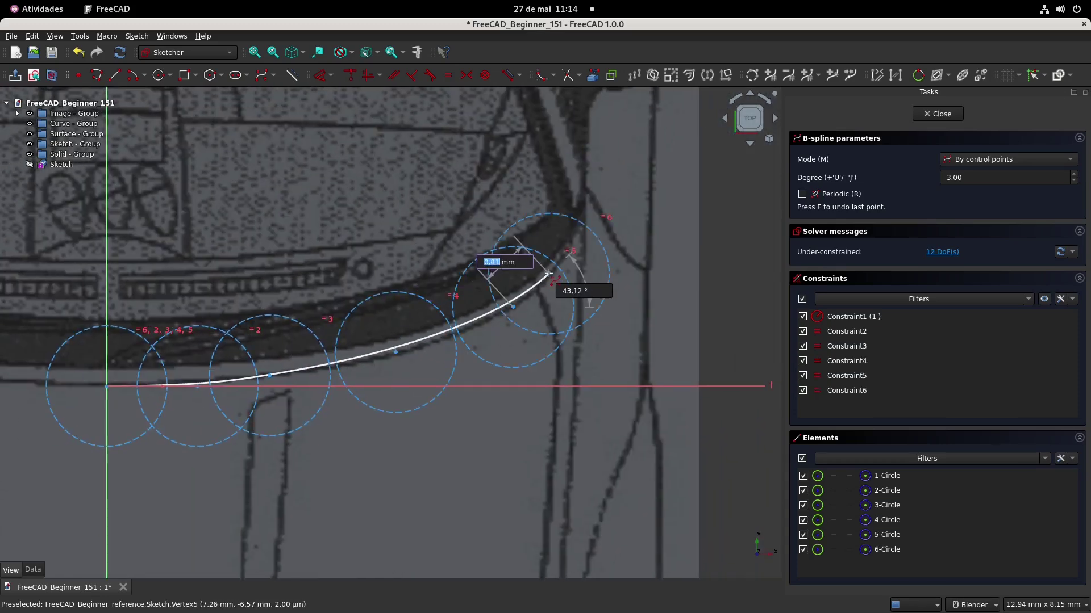
pyautogui.click(585, 201)
pyautogui.scroll(1, 598, 222)
pyautogui.rightClick(609, 275)
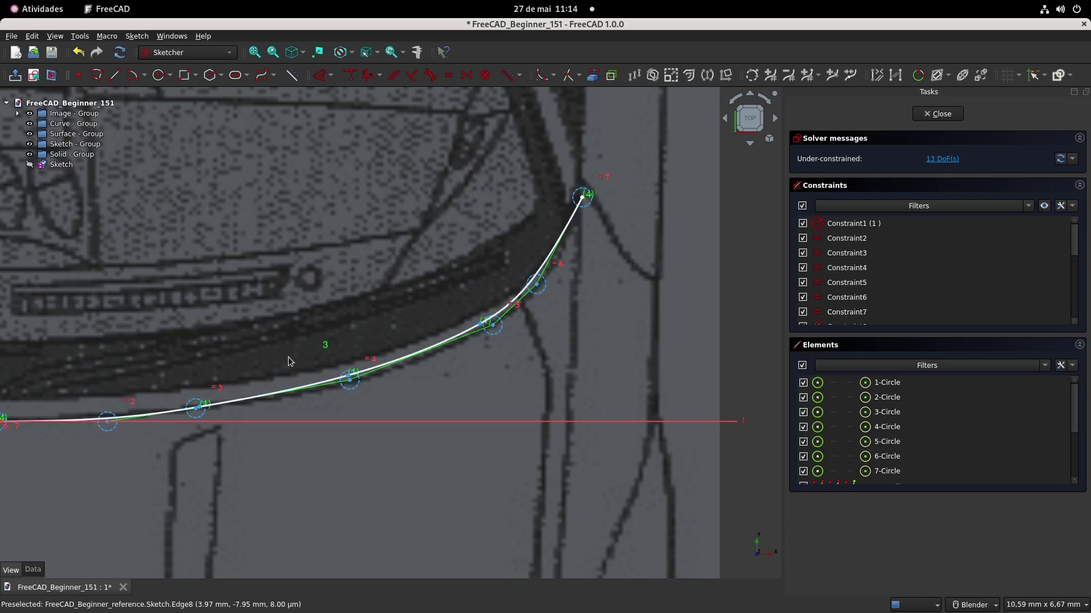
# Reposition the B-spline's third to sixth control points so the curve follows the blueprint line at the windshield base.
pyautogui.moveTo(537, 288); pyautogui.dragTo(553, 291)
pyautogui.keyDown('shift'); pyautogui.moveTo(493, 334); pyautogui.dragTo(534, 274, button='middle'); pyautogui.keyUp('shift')
pyautogui.moveTo(533, 274); pyautogui.dragTo(522, 273)
pyautogui.keyDown('shift'); pyautogui.moveTo(521, 273); pyautogui.dragTo(673, 216, button='middle'); pyautogui.keyUp('shift')
pyautogui.moveTo(542, 261); pyautogui.dragTo(545, 274)
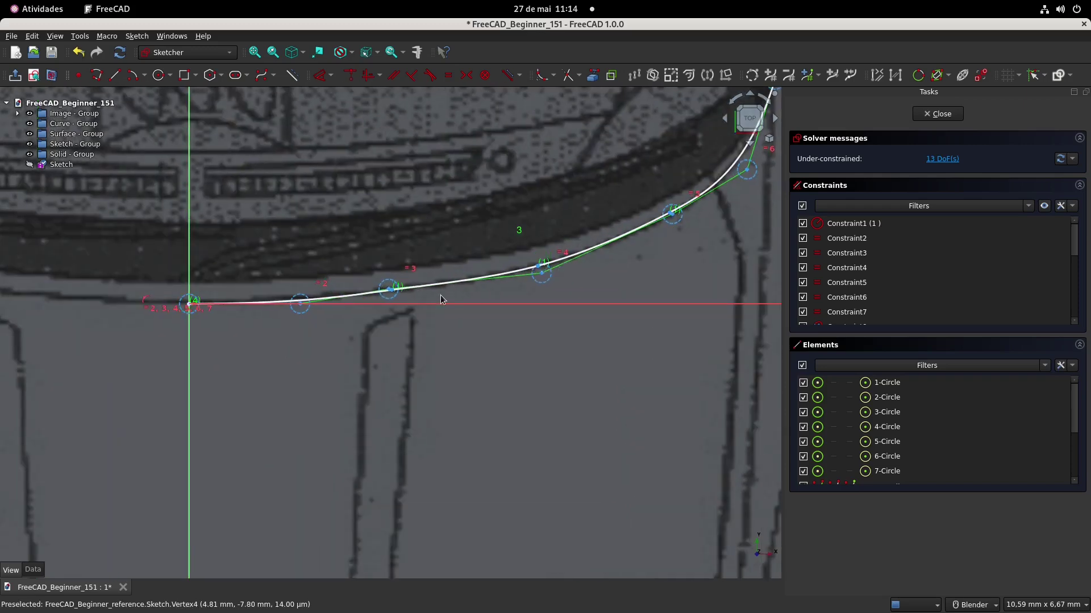
pyautogui.keyDown('shift'); pyautogui.moveTo(443, 298); pyautogui.dragTo(557, 280, button='middle'); pyautogui.keyUp('shift')
pyautogui.moveTo(505, 276); pyautogui.dragTo(512, 276)
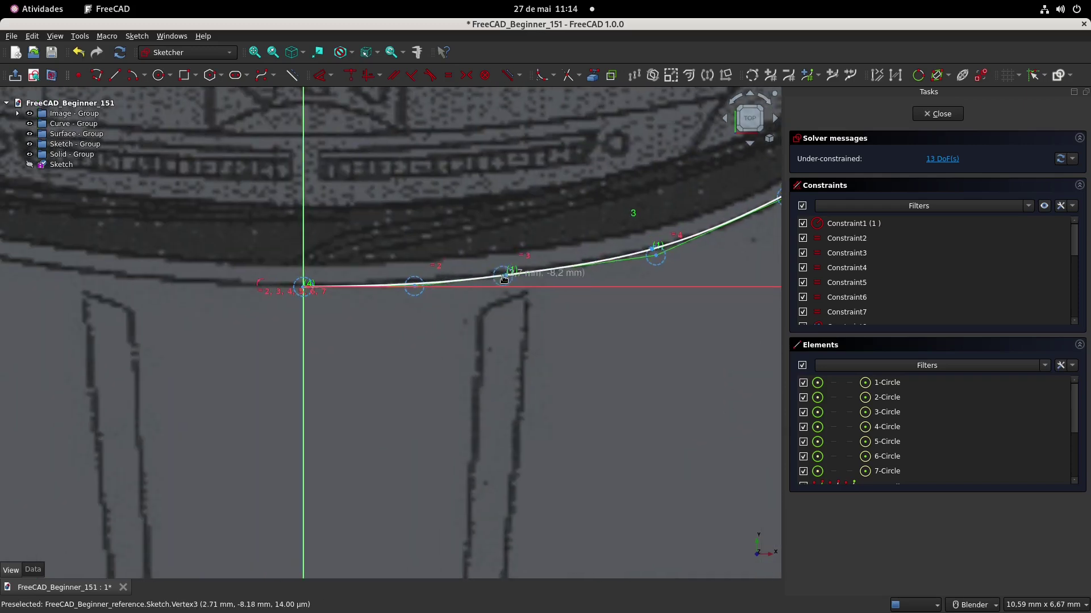
# Constrain the B-spline's first two control points horizontally to each other and shift the second one closer to the vertical axis.
pyautogui.scroll(4, 414, 291)
pyautogui.moveTo(417, 288); pyautogui.dragTo(415, 306)
pyautogui.click(416, 298)
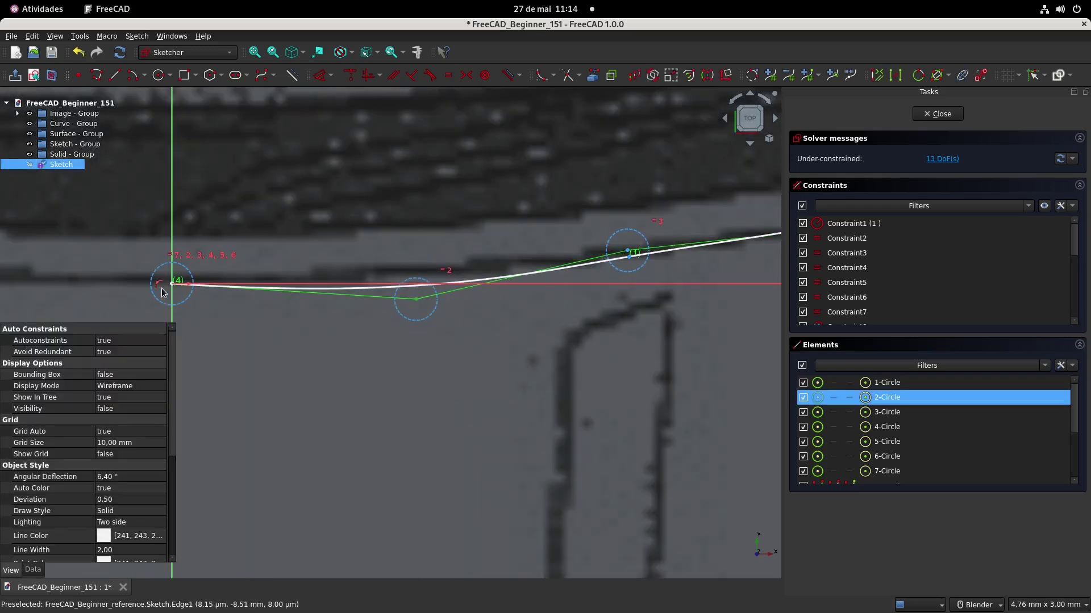
pyautogui.click(368, 74)
pyautogui.moveTo(413, 288); pyautogui.dragTo(379, 280)
# Dimension the vertical distance between the B-spline's start point and the horizontal axis, accepting the proposed value.
pyautogui.scroll(-10, 379, 284)
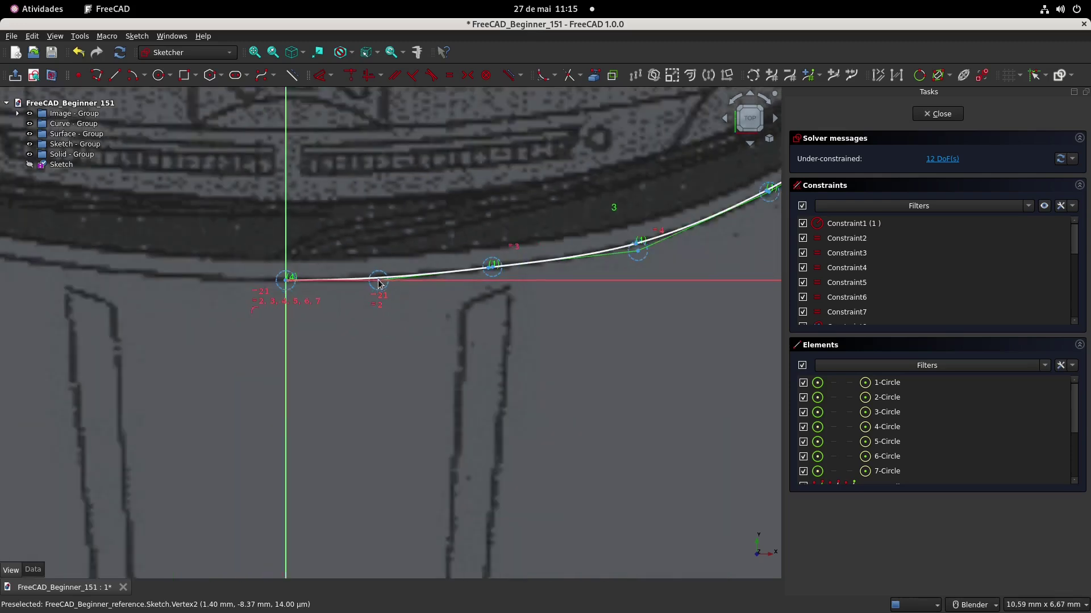
pyautogui.keyDown('shift'); pyautogui.moveTo(433, 167); pyautogui.dragTo(446, 208, button='middle'); pyautogui.keyUp('shift')
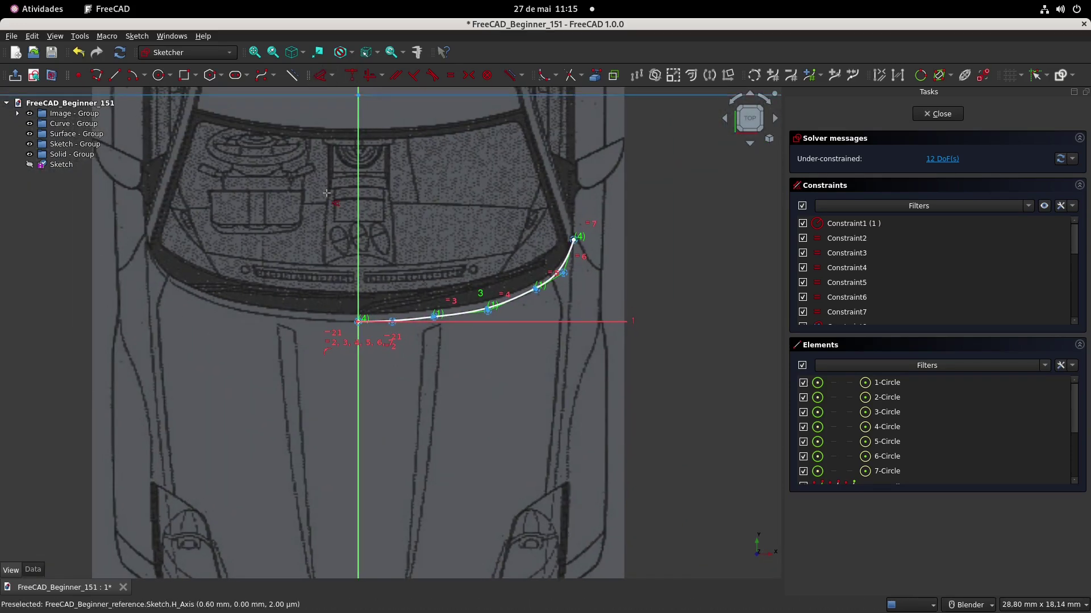
pyautogui.click(359, 322)
pyautogui.press('Return')
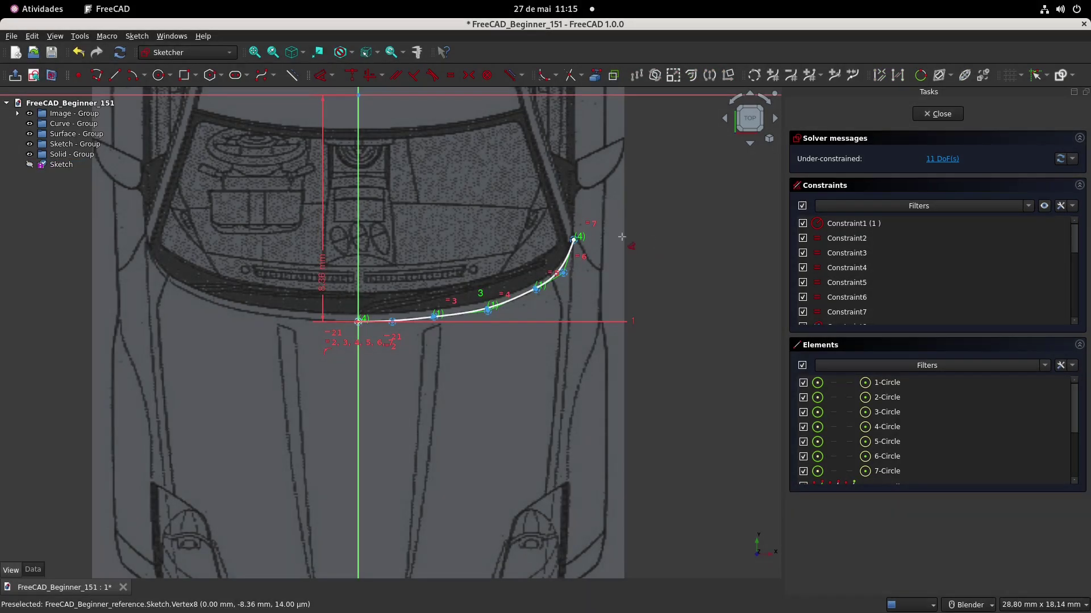
# Dimension the vertical distances of the B-spline's third and fourth control points from the horizontal axis, accepting the proposed values.
pyautogui.scroll(1, 379, 340)
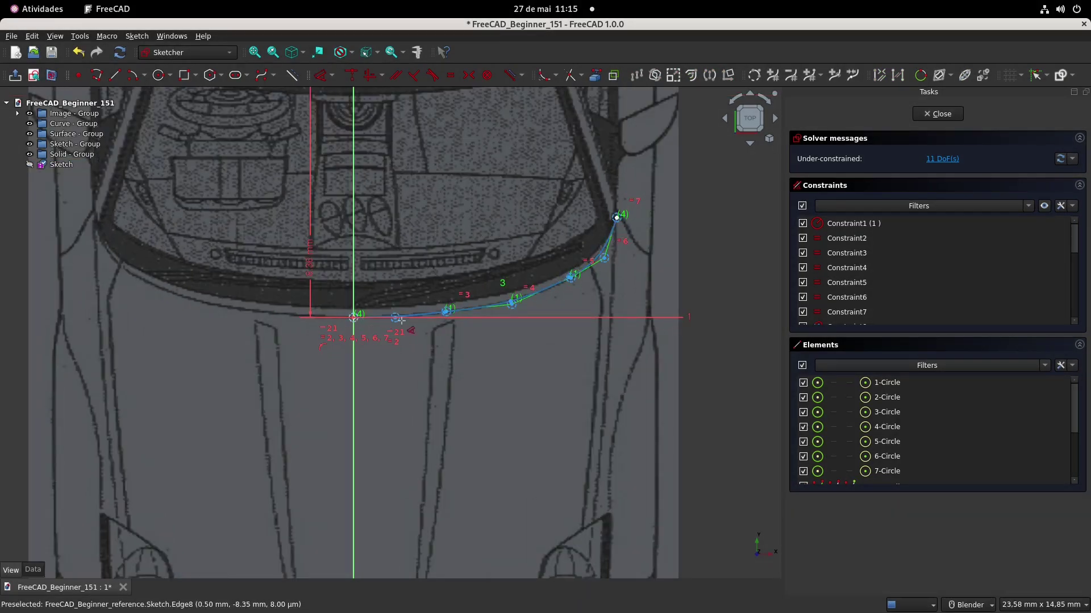
pyautogui.click(446, 312)
pyautogui.click(513, 307)
pyautogui.press('Return')
pyautogui.click(513, 308)
pyautogui.press('Return')
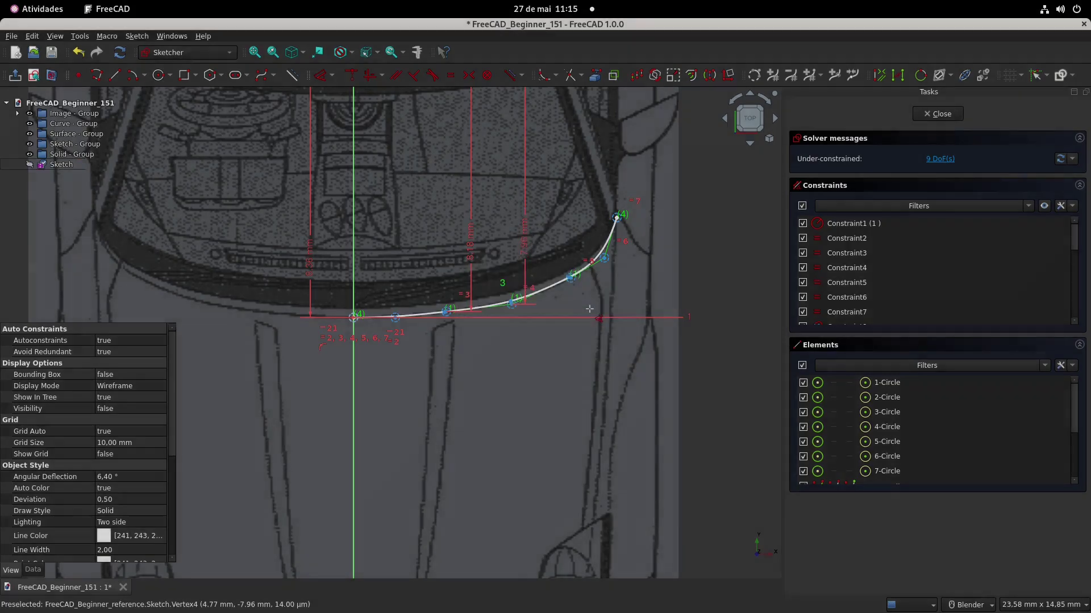
# Dimension the vertical distances of the B-spline's fifth, sixth and seventh control points from the horizontal axis, accepting the proposed values.
pyautogui.click(571, 278)
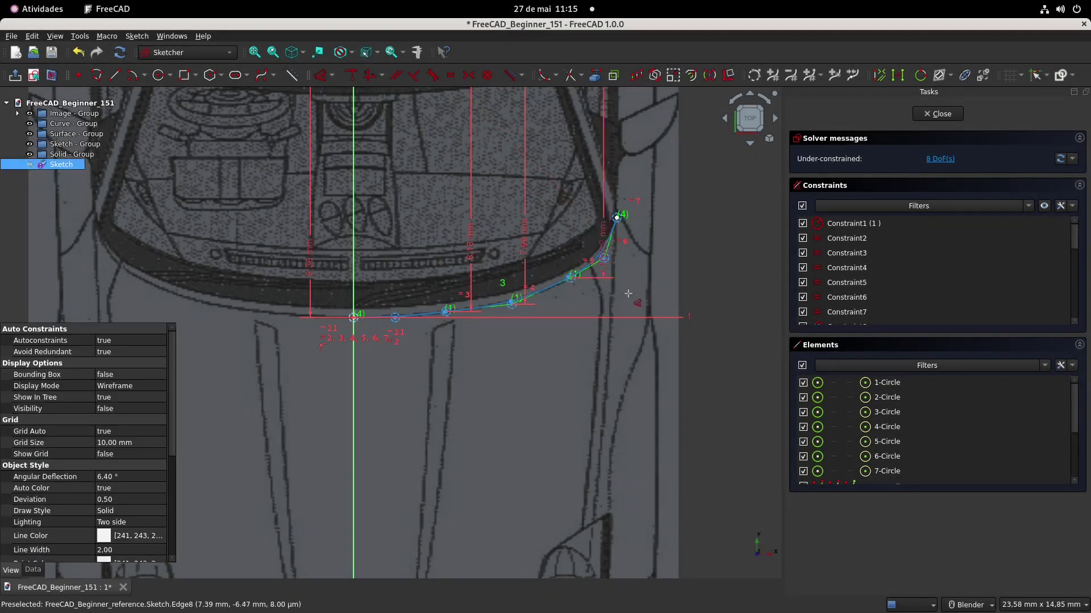
pyautogui.click(638, 201)
pyautogui.press('Return')
pyautogui.keyDown('shift'); pyautogui.moveTo(606, 258); pyautogui.dragTo(541, 354, button='middle'); pyautogui.keyUp('shift')
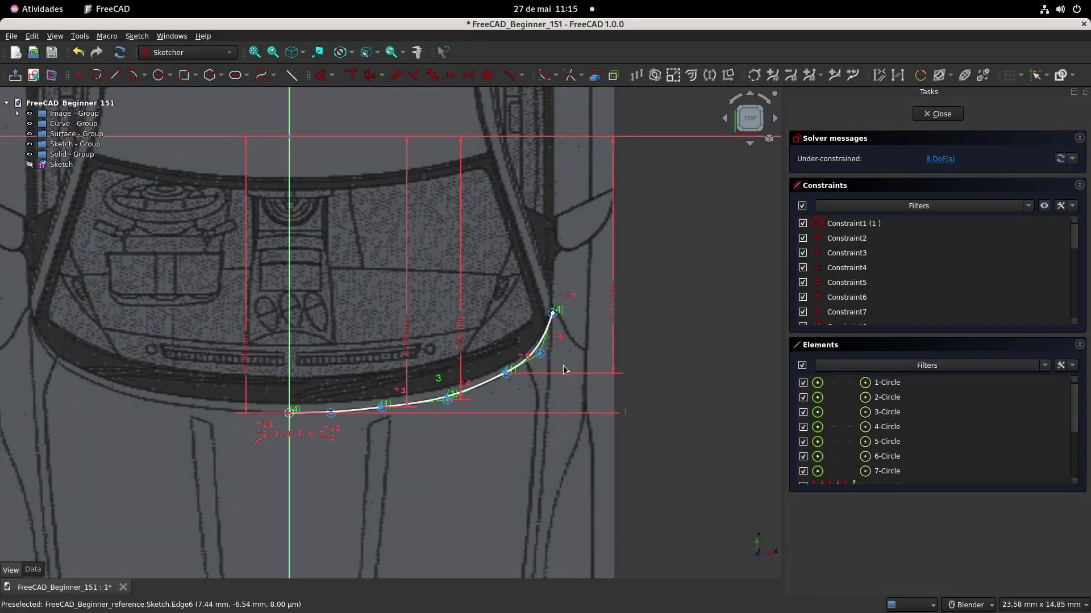
pyautogui.click(540, 354)
pyautogui.click(586, 307)
pyautogui.press('Return')
pyautogui.click(553, 311)
pyautogui.click(567, 268)
pyautogui.press('Return')
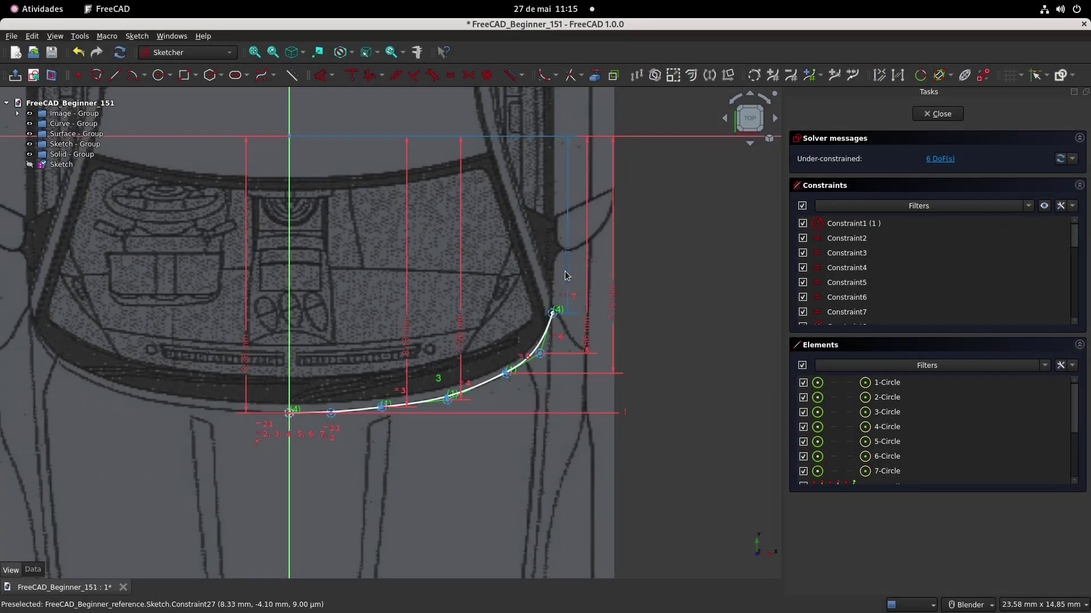
# Rearrange the vertical dimensions of the third to seventh control points so each one sits inward beside its own point.
pyautogui.moveTo(595, 341); pyautogui.dragTo(502, 294)
pyautogui.moveTo(409, 340); pyautogui.dragTo(358, 319)
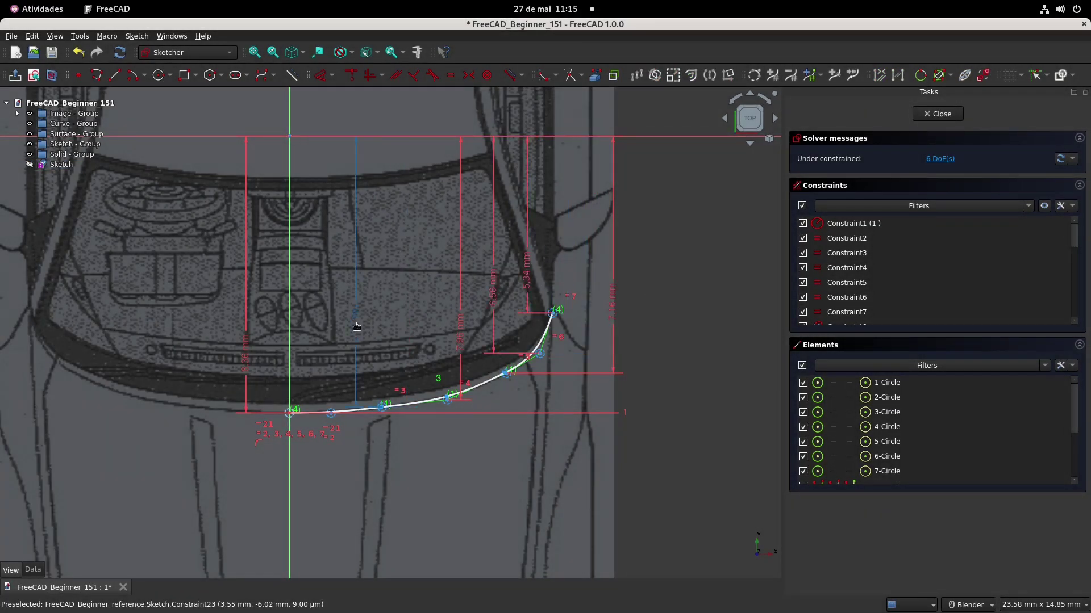
pyautogui.moveTo(458, 322); pyautogui.dragTo(424, 327)
pyautogui.moveTo(613, 328); pyautogui.dragTo(469, 306)
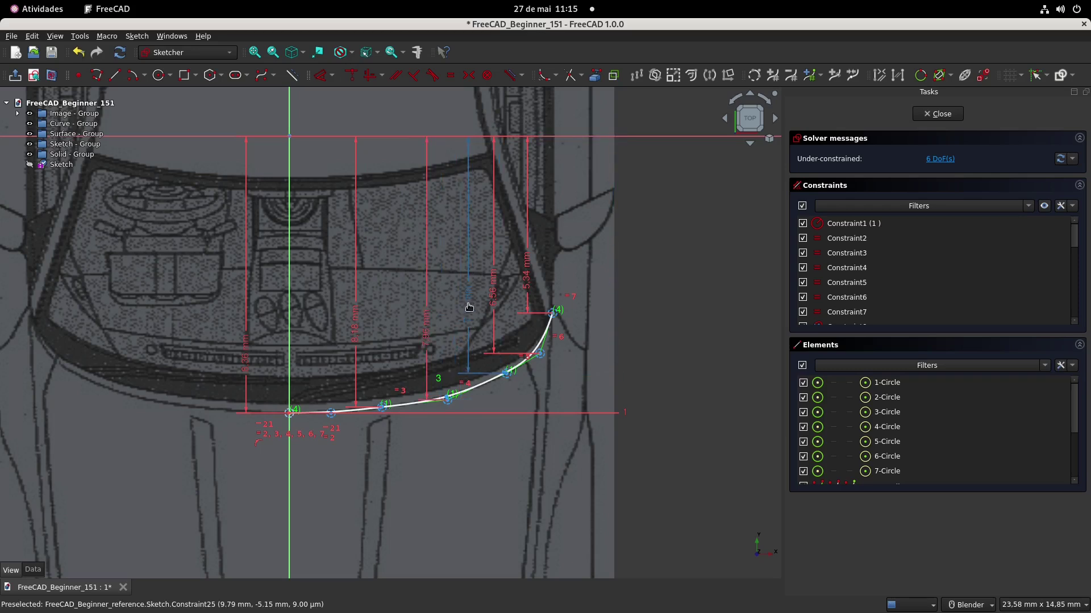
# Dimension the horizontal distances of the B-spline's second and third control points from the vertical axis, accepting the proposed values.
pyautogui.scroll(-2, 471, 330)
pyautogui.keyDown('shift'); pyautogui.moveTo(471, 330); pyautogui.dragTo(467, 269, button='middle'); pyautogui.keyUp('shift')
pyautogui.click(321, 75)
pyautogui.scroll(2, 409, 318)
pyautogui.click(355, 325)
pyautogui.click(355, 378)
pyautogui.press('Return')
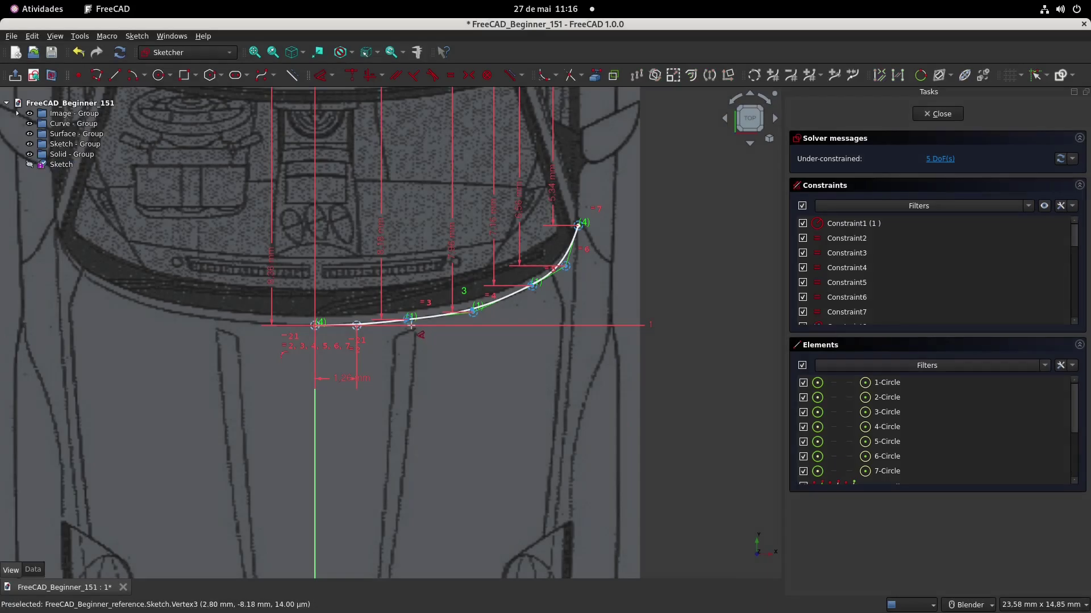
pyautogui.click(406, 324)
pyautogui.click(369, 413)
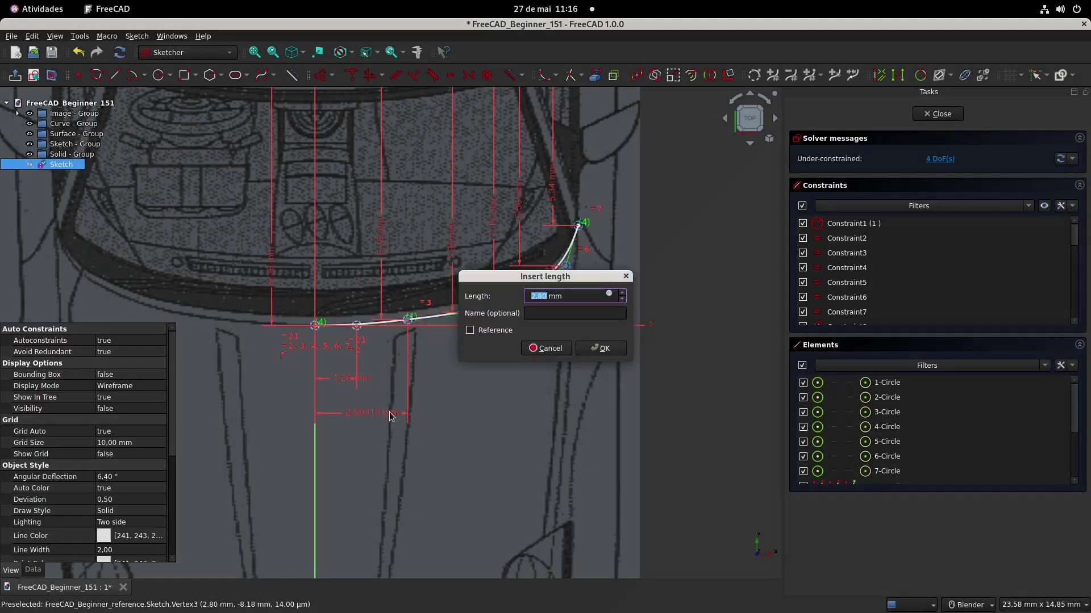
pyautogui.click(603, 348)
# Dimension the horizontal distances of the fourth and fifth control points from the vertical axis, accepting the proposed values.
pyautogui.click(475, 312)
pyautogui.click(420, 456)
pyautogui.click(603, 348)
pyautogui.click(532, 285)
pyautogui.click(472, 507)
pyautogui.click(603, 348)
# Dimension the horizontal distances of the sixth and seventh control points from the vertical axis, accepting the proposed values.
pyautogui.click(565, 266)
pyautogui.click(500, 537)
pyautogui.click(604, 348)
pyautogui.click(579, 224)
pyautogui.click(567, 551)
pyautogui.click(604, 348)
# Close the top-view sketch and switch the model to the front view.
pyautogui.scroll(-2, 548, 343)
pyautogui.keyDown('shift'); pyautogui.moveTo(549, 342); pyautogui.dragTo(528, 286, button='middle'); pyautogui.keyUp('shift')
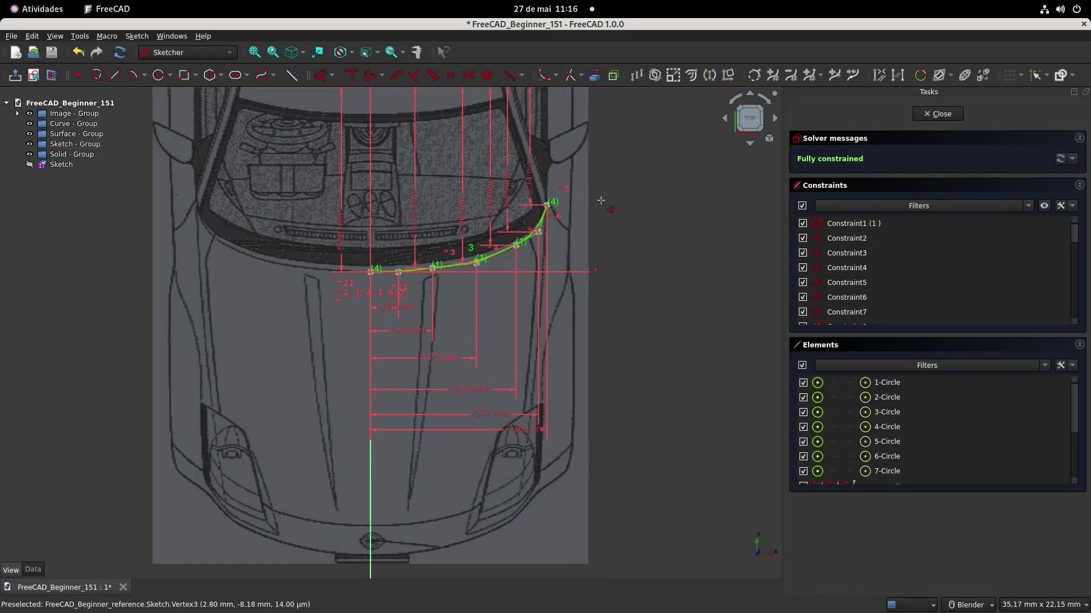
pyautogui.scroll(1, 477, 264)
pyautogui.keyDown('shift'); pyautogui.moveTo(476, 264); pyautogui.dragTo(526, 248, button='middle'); pyautogui.keyUp('shift')
pyautogui.scroll(2, 416, 272)
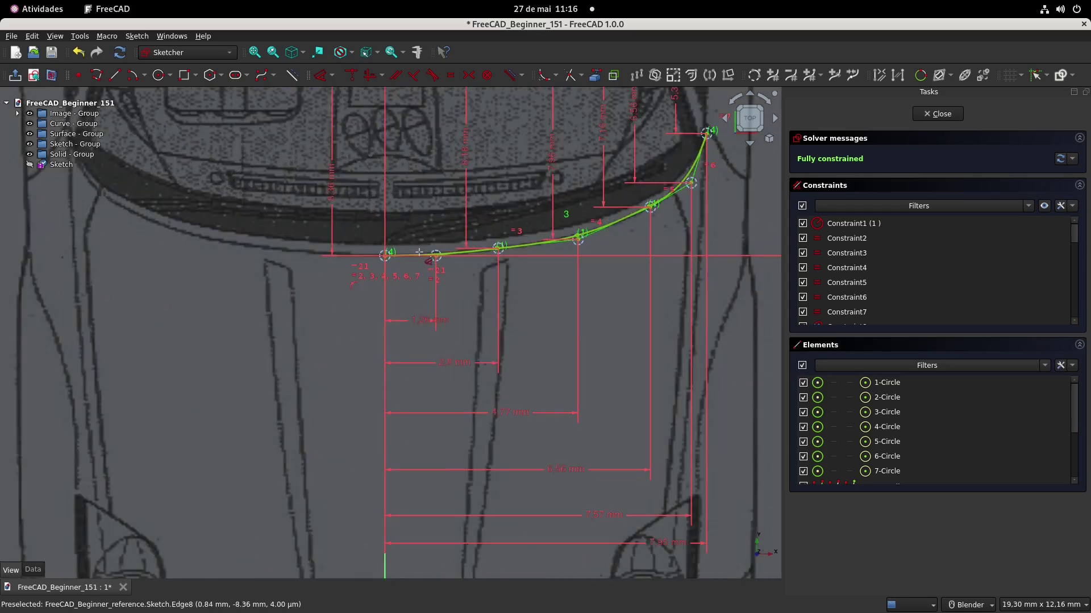
pyautogui.scroll(-4, 487, 321)
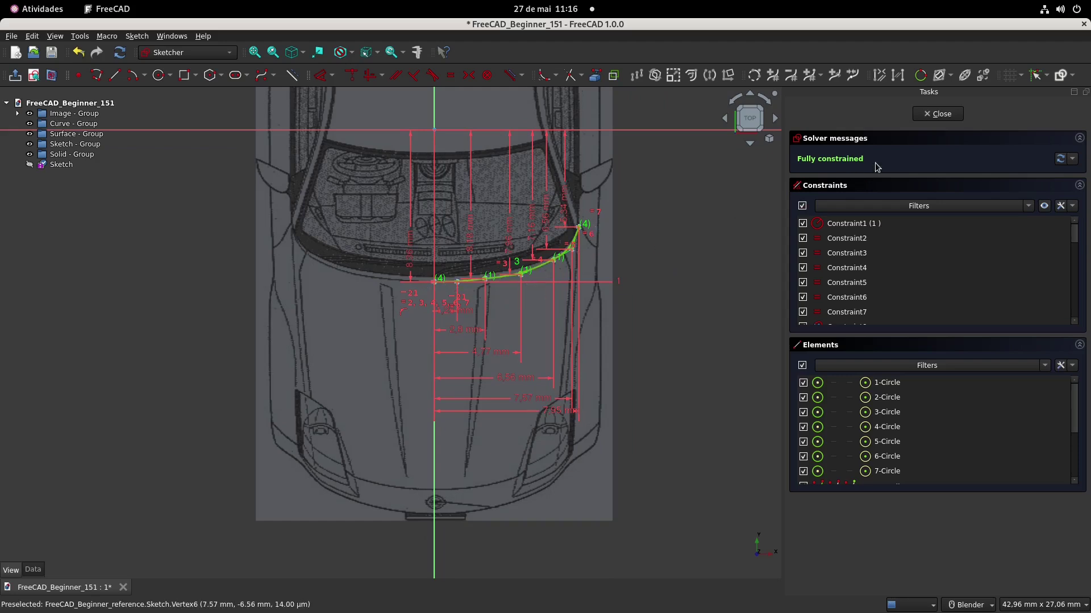
pyautogui.click(937, 114)
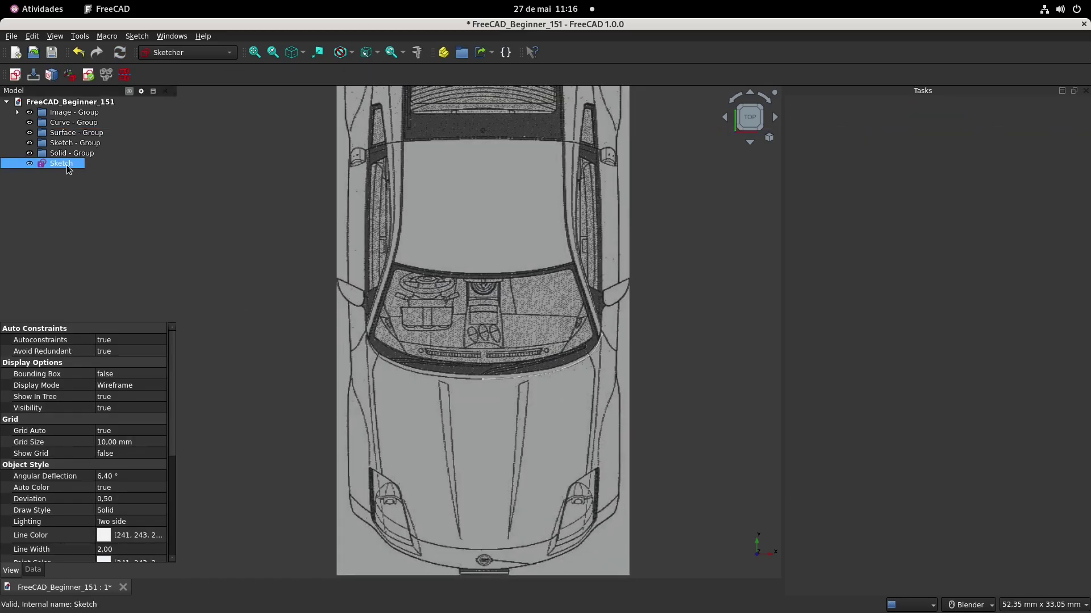
pyautogui.moveTo(517, 367); pyautogui.dragTo(546, 305, button='middle')
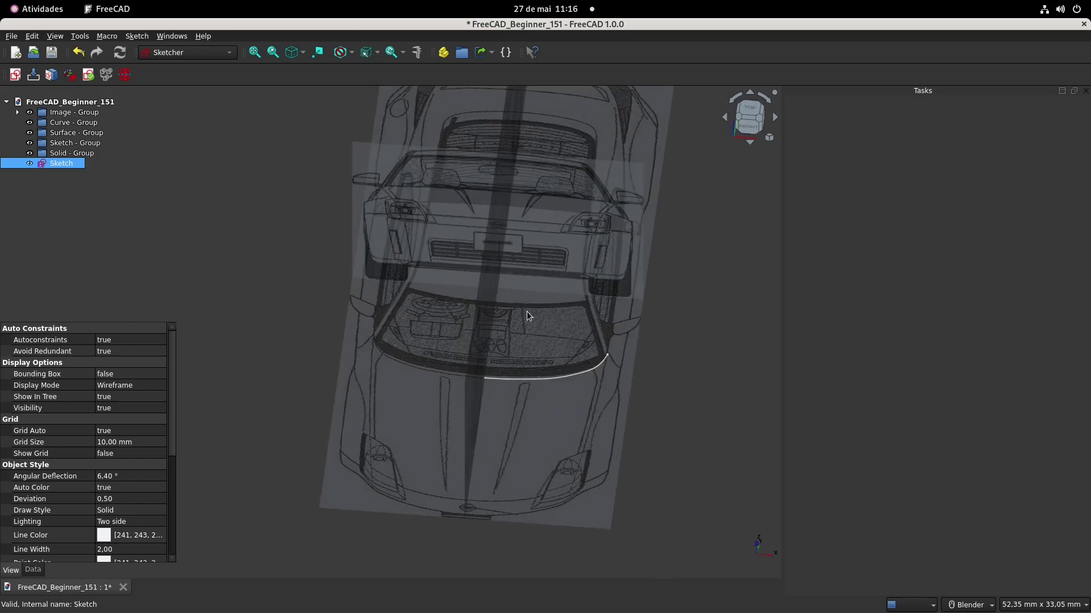
pyautogui.click(749, 128)
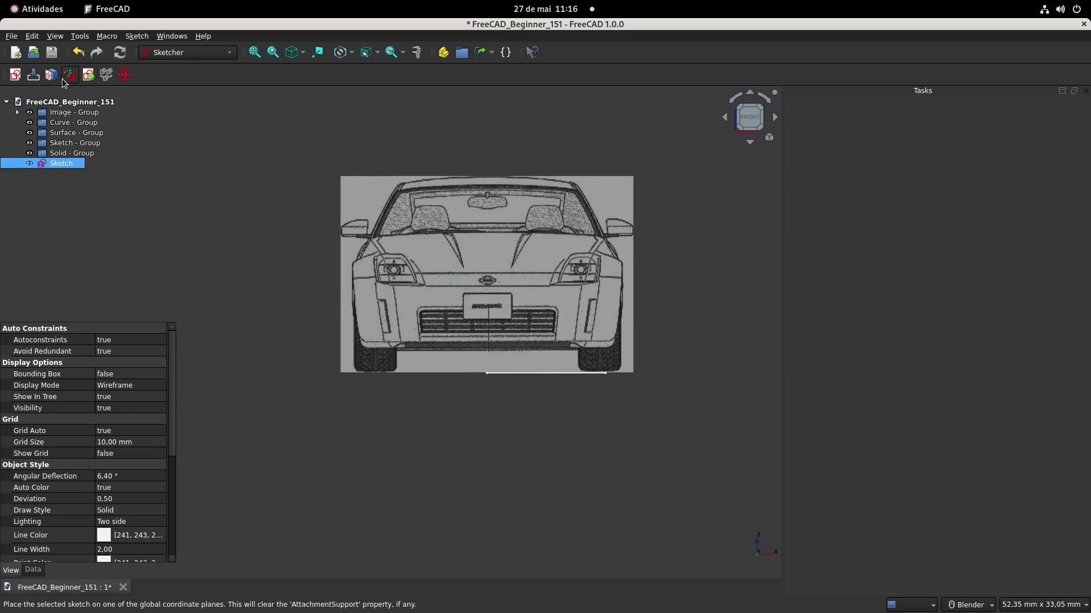
# Deselect the finished sketch and create a new, unattached sketch on the front (XZ) plane.
pyautogui.click(16, 76)
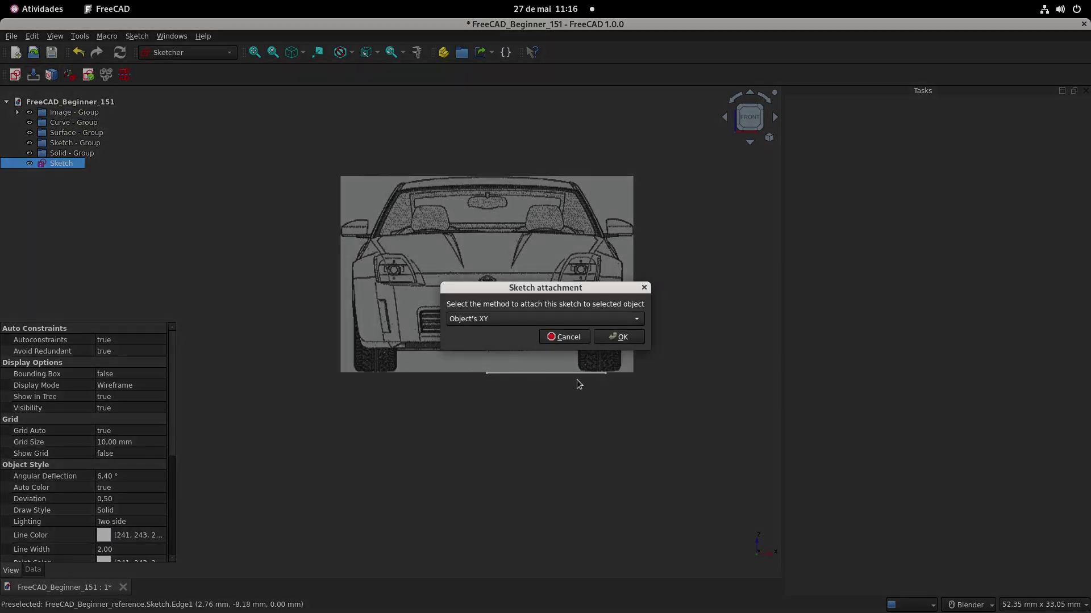
pyautogui.click(571, 340)
pyautogui.click(715, 292)
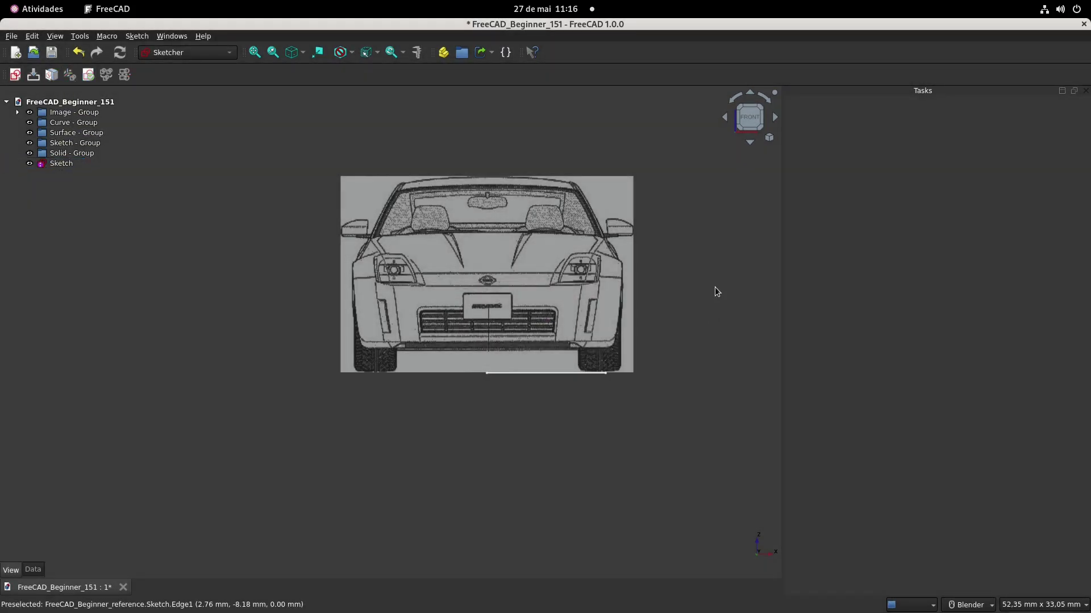
pyautogui.click(15, 74)
pyautogui.click(518, 316)
pyautogui.click(521, 302)
pyautogui.click(582, 369)
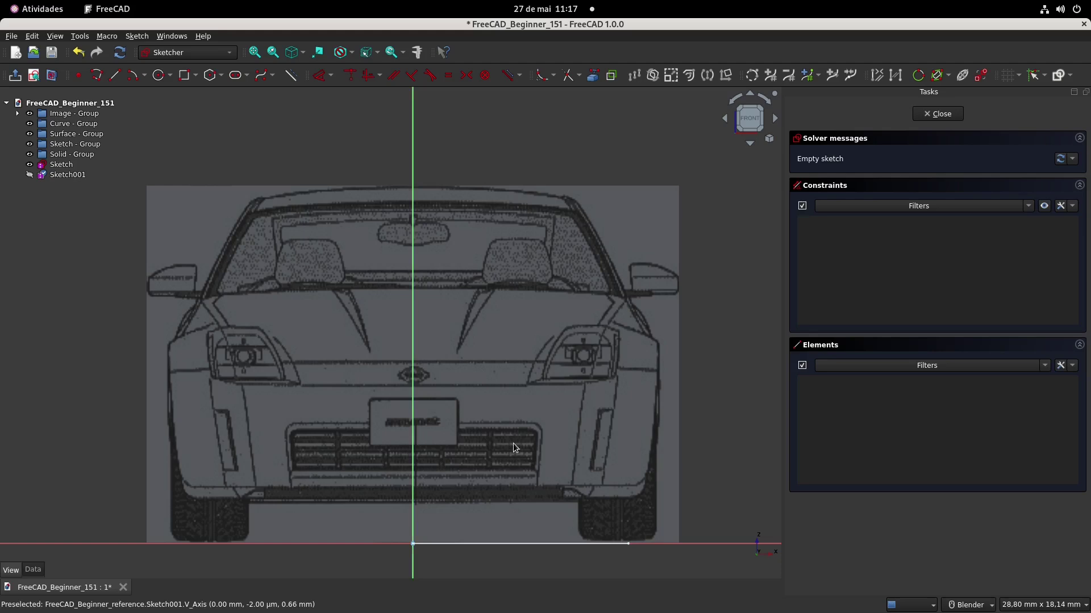
# Reference the first curve's outer endpoint as external geometry and draw a vertical construction line about 9 mm high from it to the hood's rear corner.
pyautogui.keyDown('shift'); pyautogui.moveTo(588, 358); pyautogui.dragTo(537, 309, button='middle'); pyautogui.keyUp('shift')
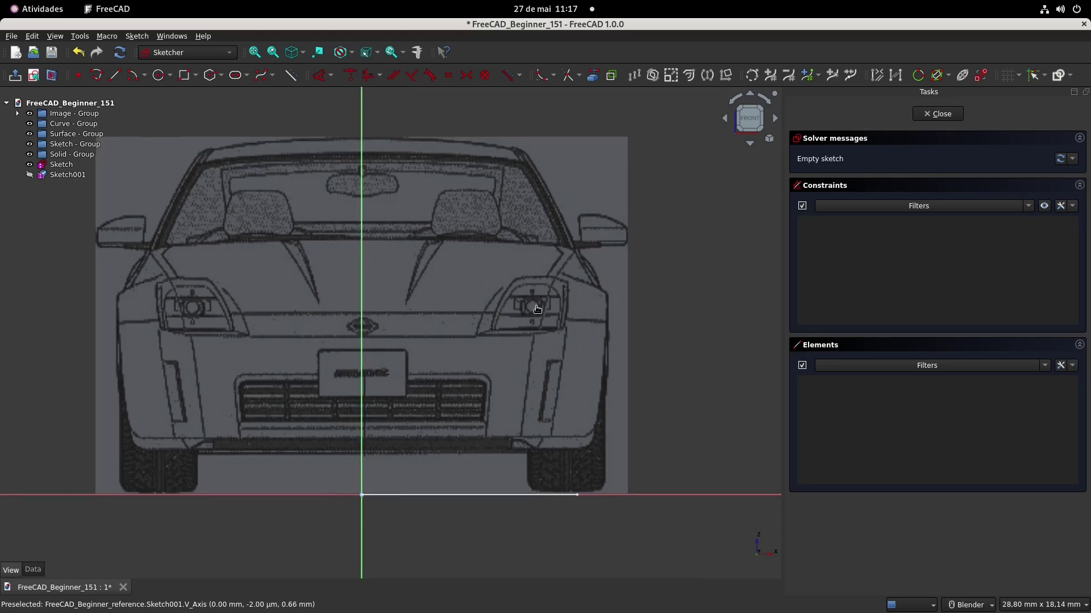
pyautogui.click(581, 494)
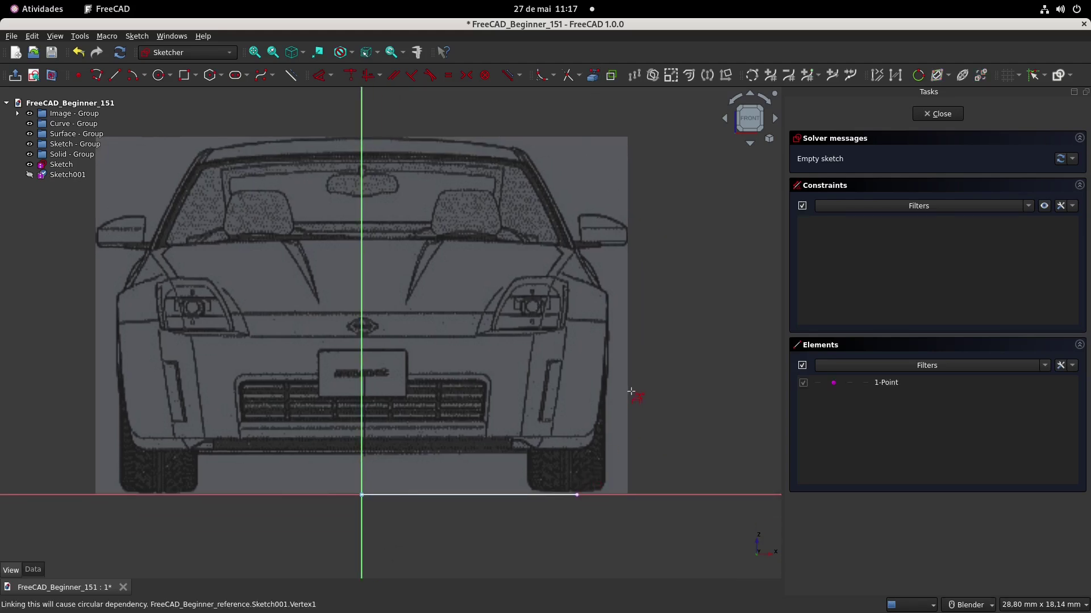
pyautogui.click(115, 75)
pyautogui.click(577, 495)
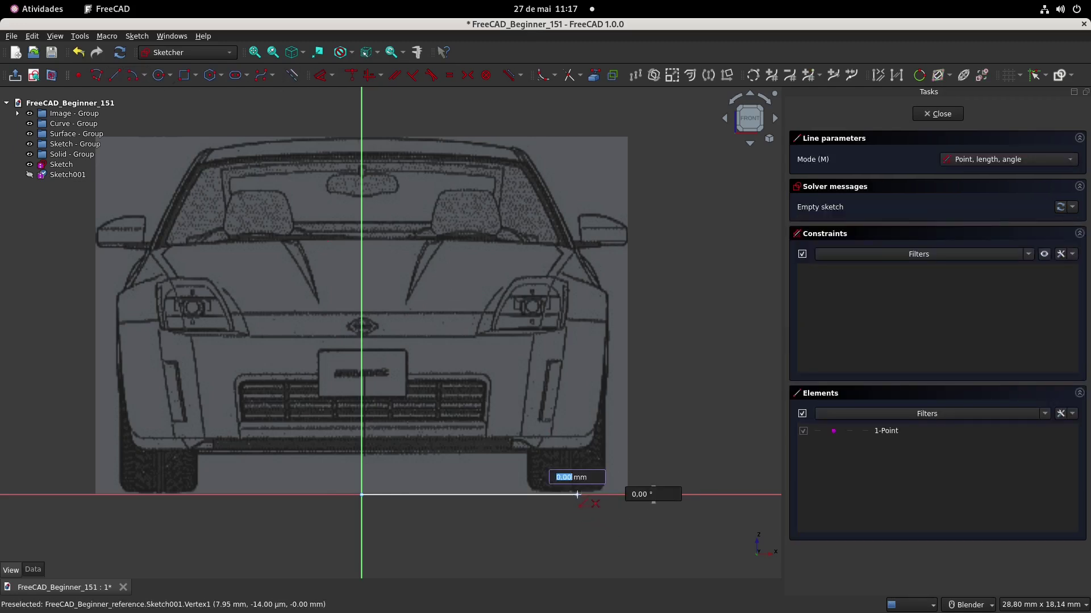
pyautogui.click(571, 257)
pyautogui.scroll(1, 592, 256)
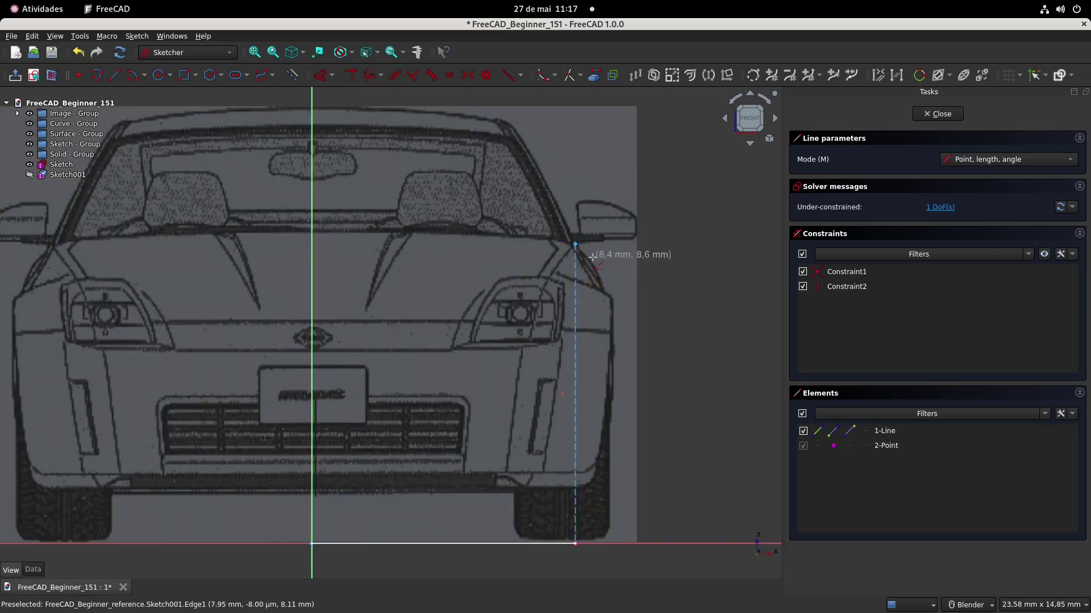
pyautogui.rightClick(591, 255)
# Fine-tune the construction line's upper endpoint at the hood's rear corner and dimension the line's length as 9 mm.
pyautogui.scroll(5, 574, 247)
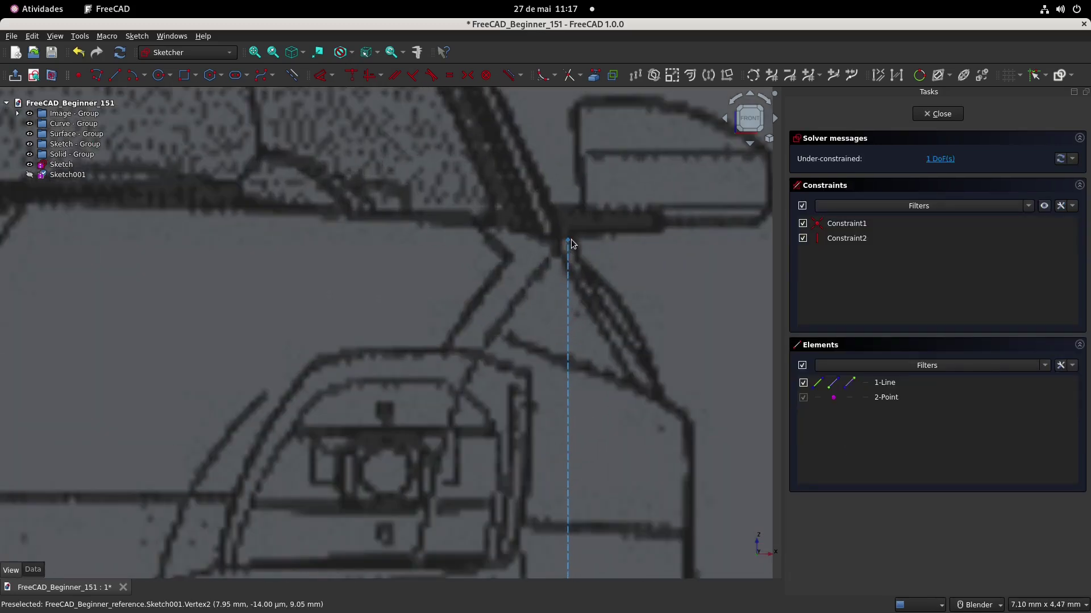
pyautogui.moveTo(570, 244)
pyautogui.mouseDown()
pyautogui.moveTo(570, 257)
pyautogui.moveTo(568, 246)
pyautogui.mouseUp()
pyautogui.scroll(-5, 568, 246)
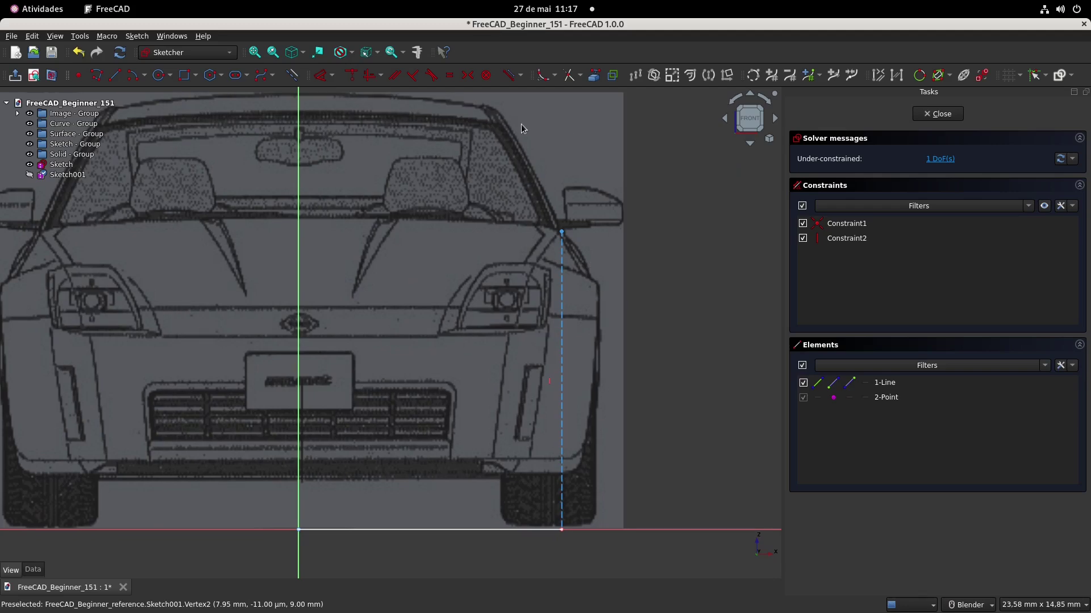
pyautogui.scroll(-1, 395, 176)
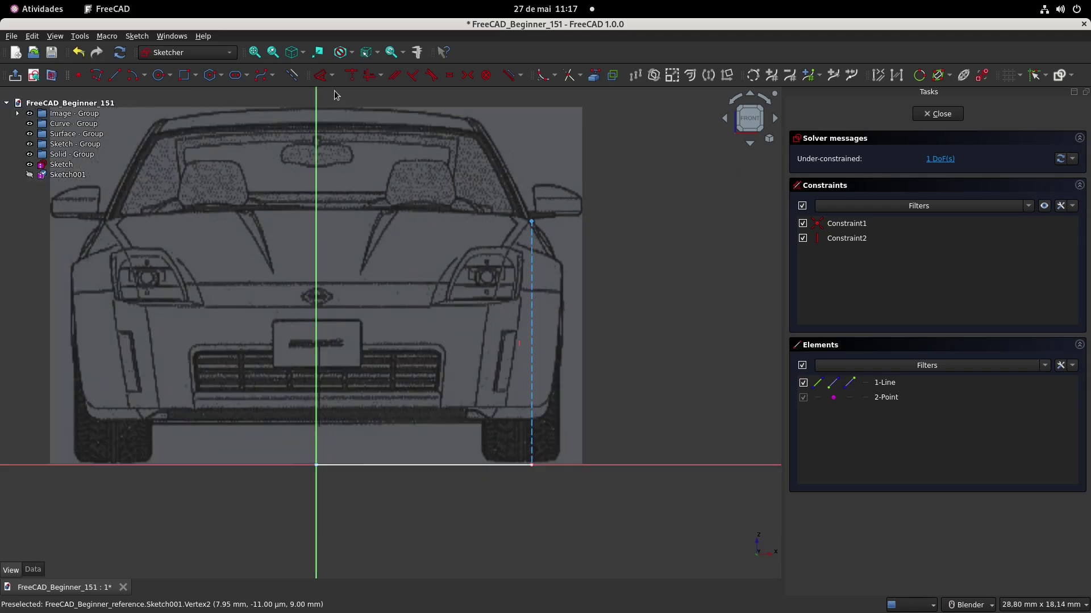
pyautogui.click(532, 314)
pyautogui.doubleClick(615, 322)
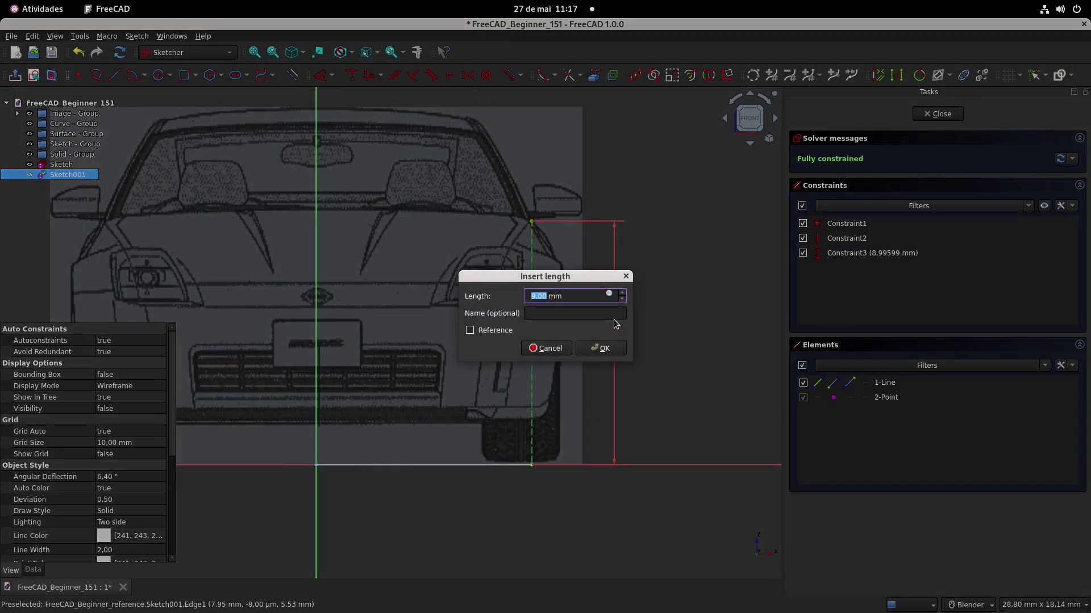
pyautogui.press('Return')
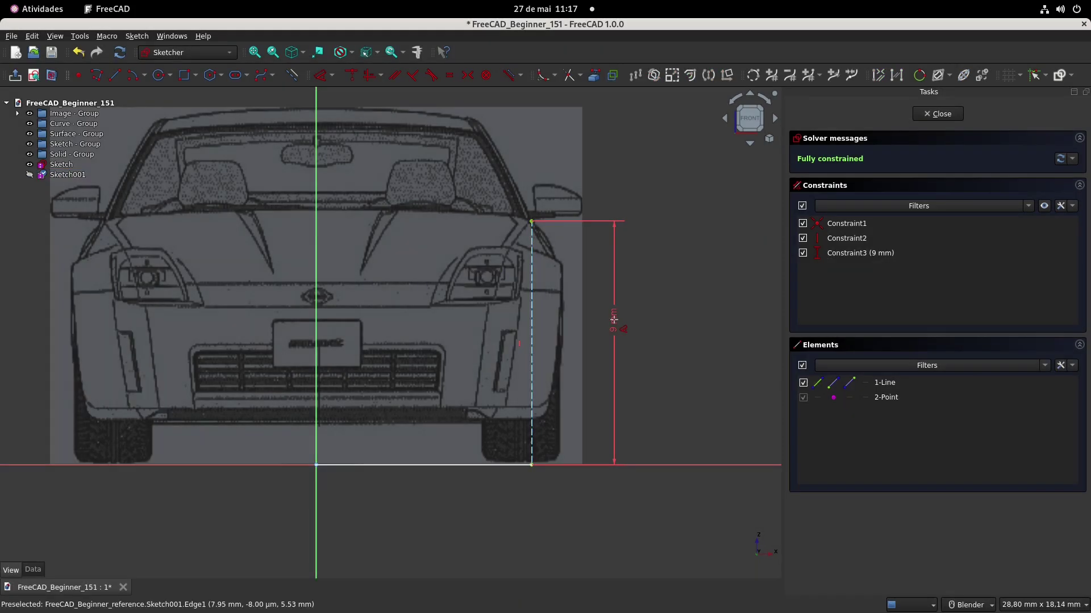
pyautogui.scroll(-2, 624, 254)
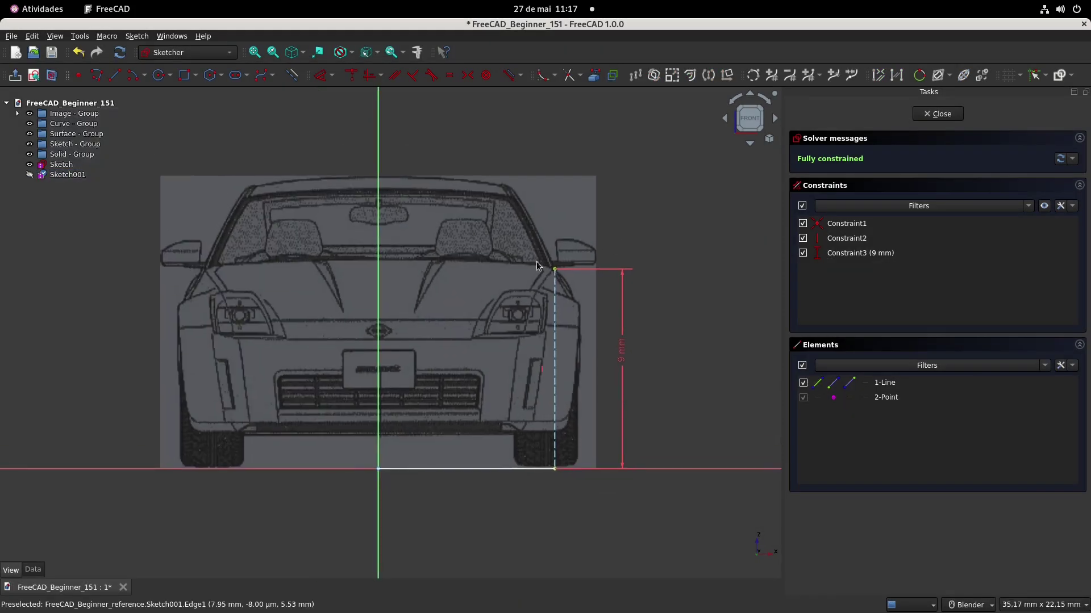
pyautogui.keyDown('shift'); pyautogui.moveTo(535, 237); pyautogui.dragTo(533, 251, button='middle'); pyautogui.keyUp('shift')
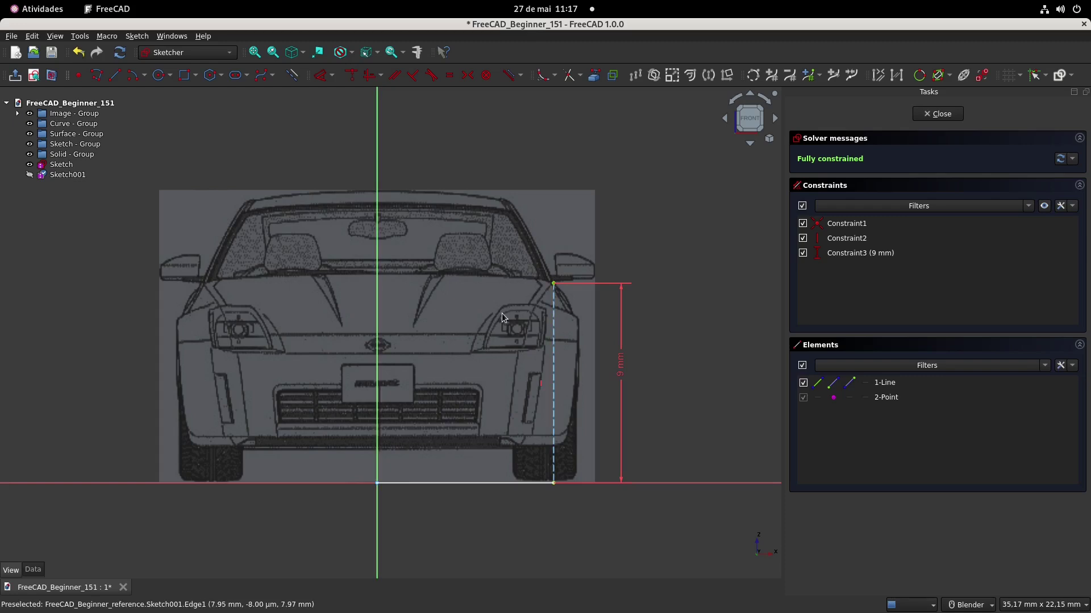
pyautogui.keyDown('shift'); pyautogui.moveTo(471, 303); pyautogui.dragTo(485, 305, button='middle'); pyautogui.keyUp('shift')
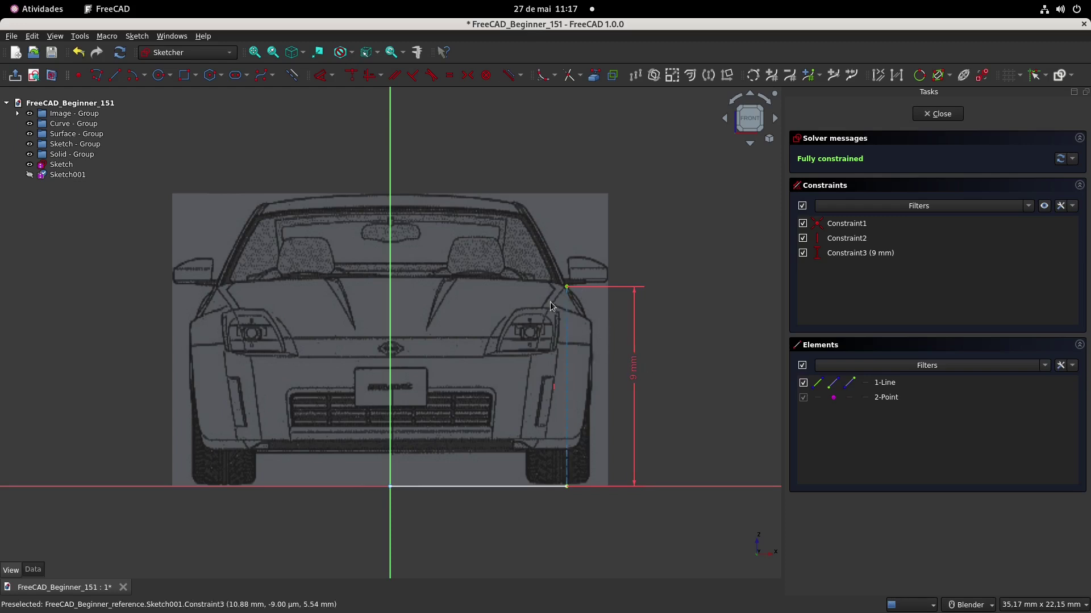
pyautogui.keyDown('shift'); pyautogui.moveTo(593, 331); pyautogui.dragTo(613, 305, button='middle'); pyautogui.keyUp('shift')
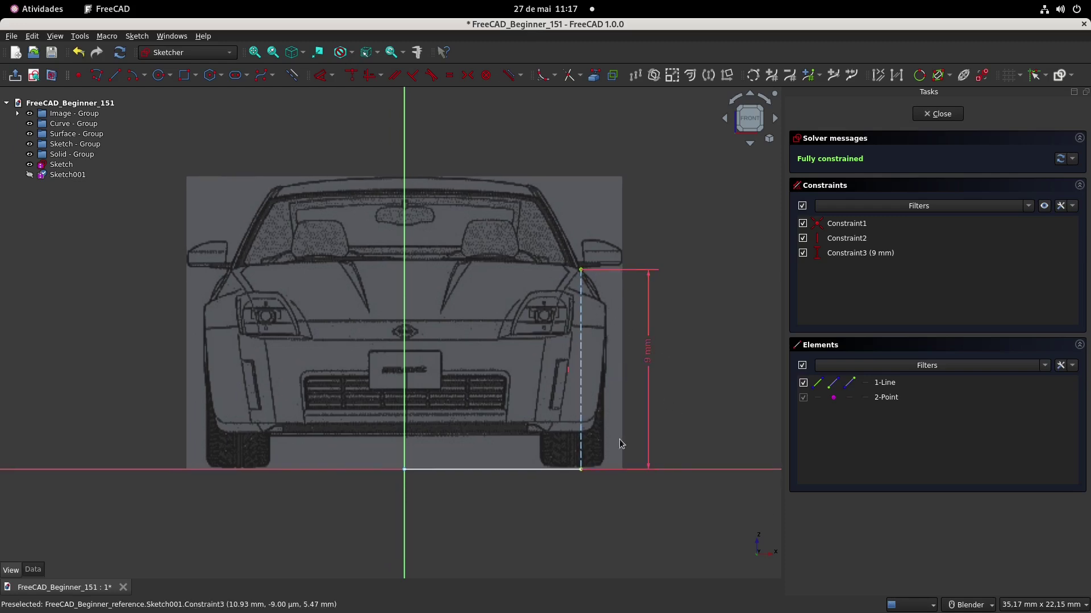
pyautogui.keyDown('shift'); pyautogui.moveTo(554, 203); pyautogui.dragTo(575, 225, button='middle'); pyautogui.keyUp('shift')
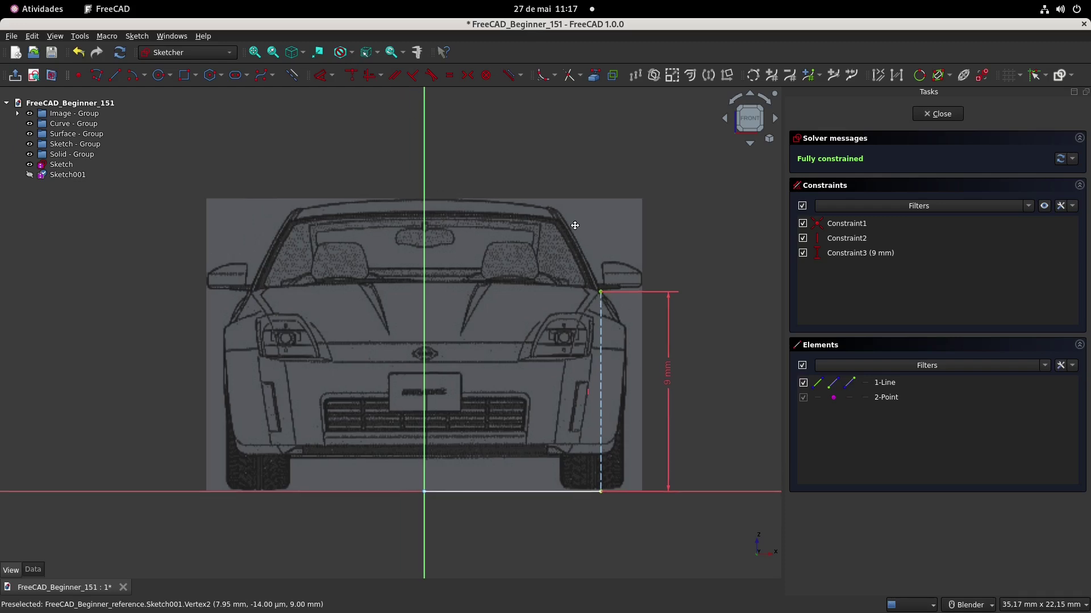
pyautogui.moveTo(466, 150)
pyautogui.keyDown('shift'); pyautogui.mouseDown(button='middle')
pyautogui.moveTo(480, 170)
pyautogui.moveTo(454, 160)
pyautogui.mouseUp(button='middle'); pyautogui.keyUp('shift')
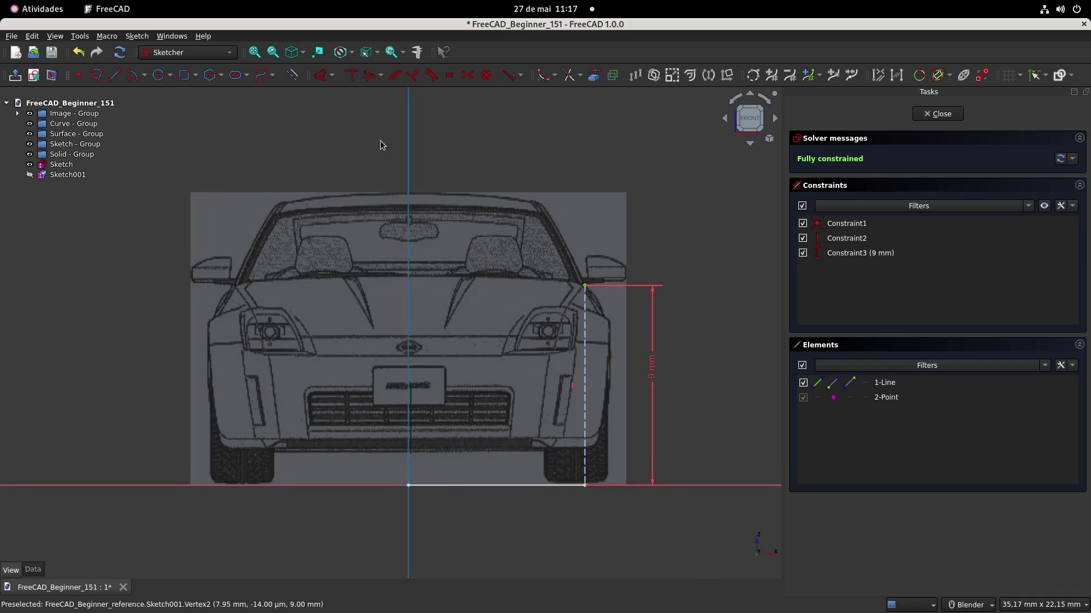
# Draw a degree-3 B-spline with five control points along the hood's rear edge, from the vertical axis to the construction line's upper endpoint.
pyautogui.click(263, 76)
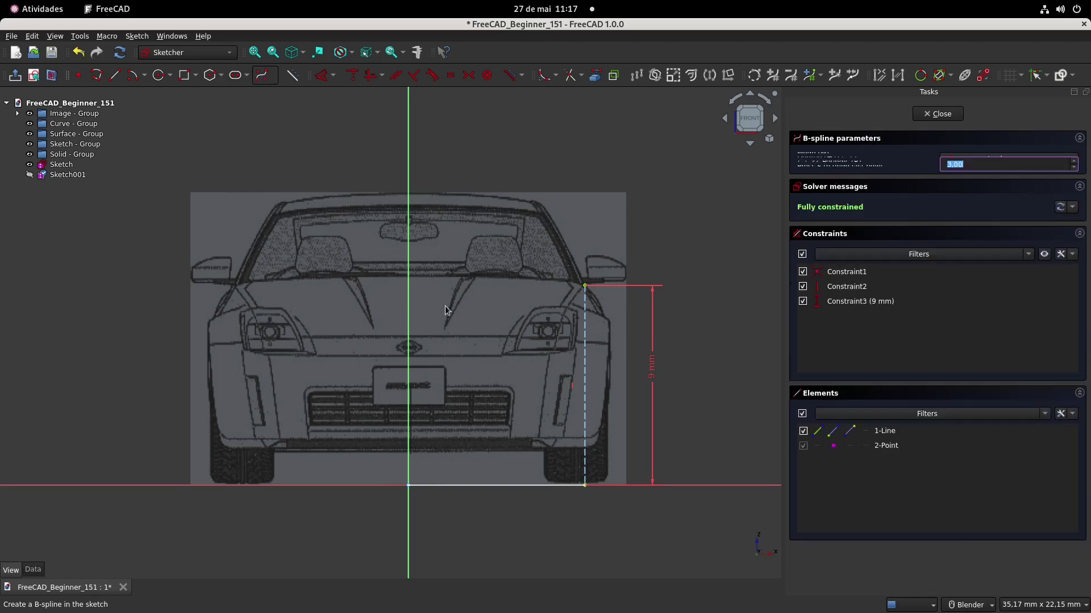
pyautogui.click(408, 277)
pyautogui.scroll(3, 408, 277)
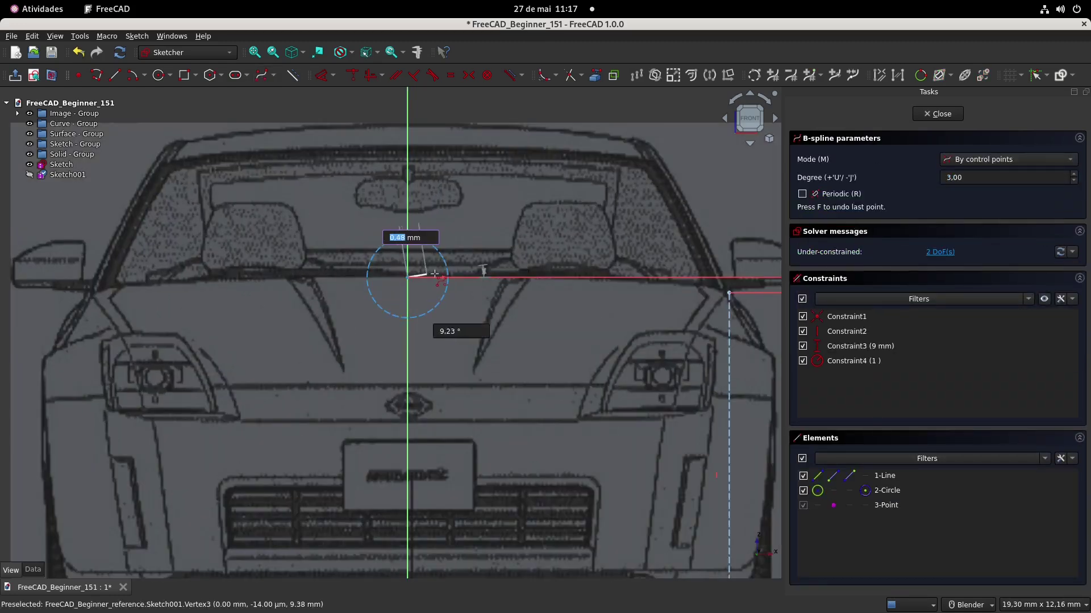
pyautogui.click(468, 277)
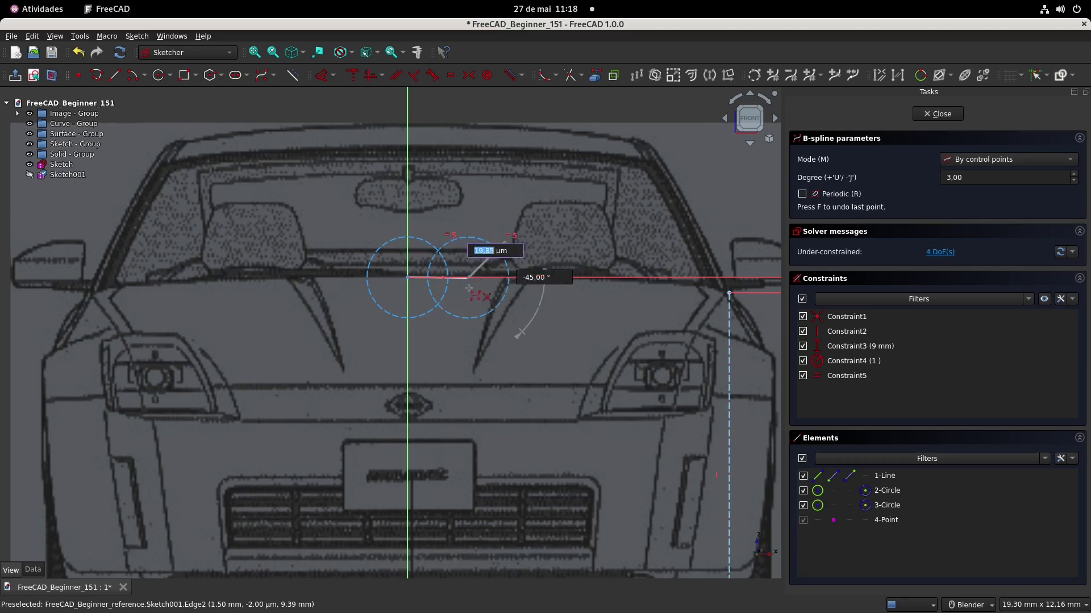
pyautogui.scroll(2, 530, 290)
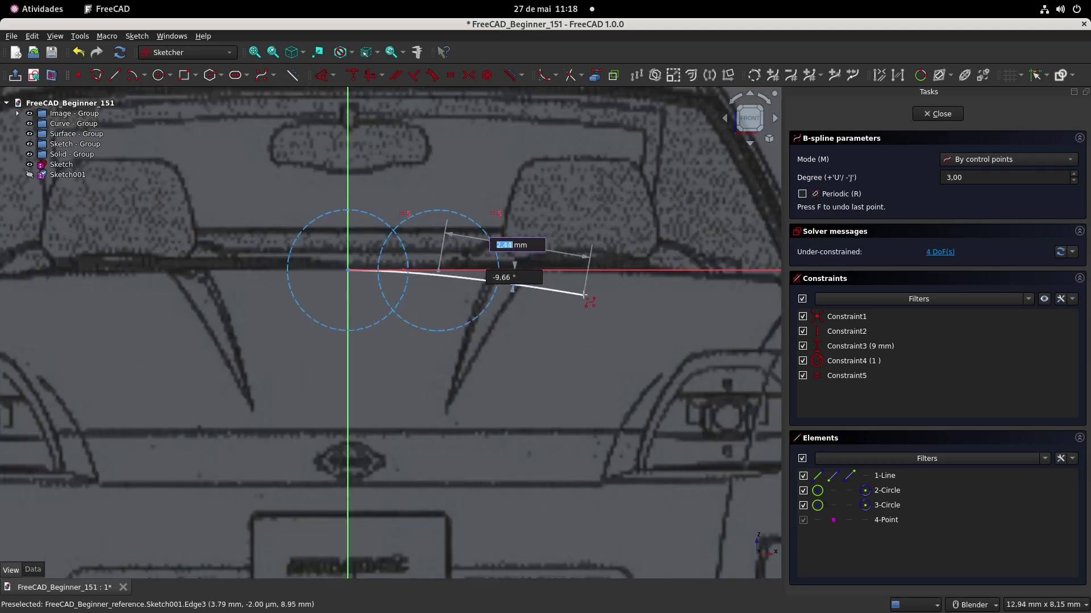
pyautogui.click(584, 273)
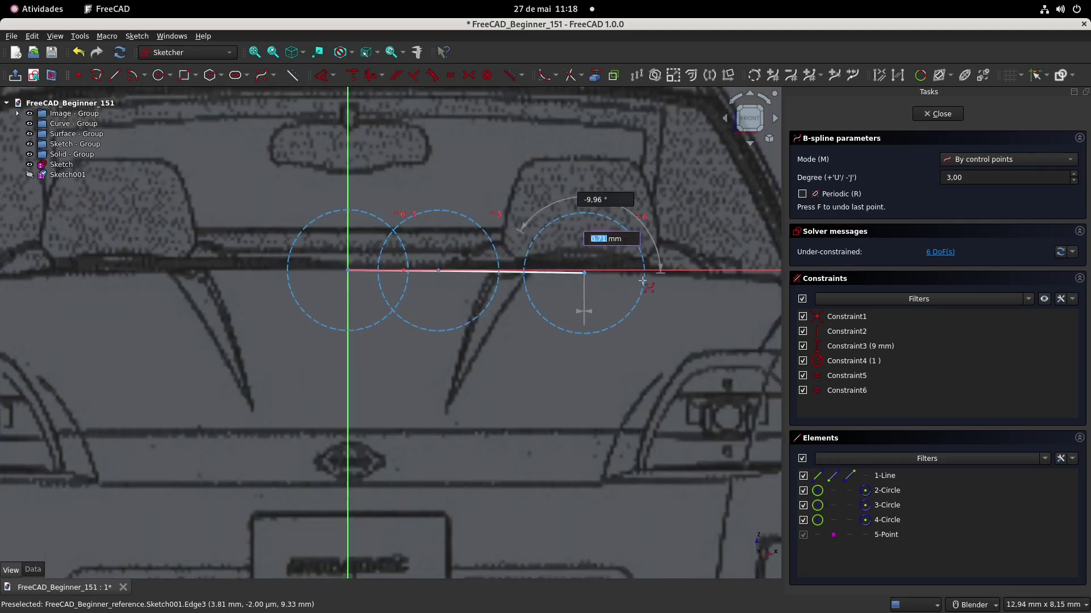
pyautogui.click(703, 276)
pyautogui.keyDown('shift'); pyautogui.moveTo(702, 276); pyautogui.dragTo(499, 273, button='middle'); pyautogui.keyUp('shift')
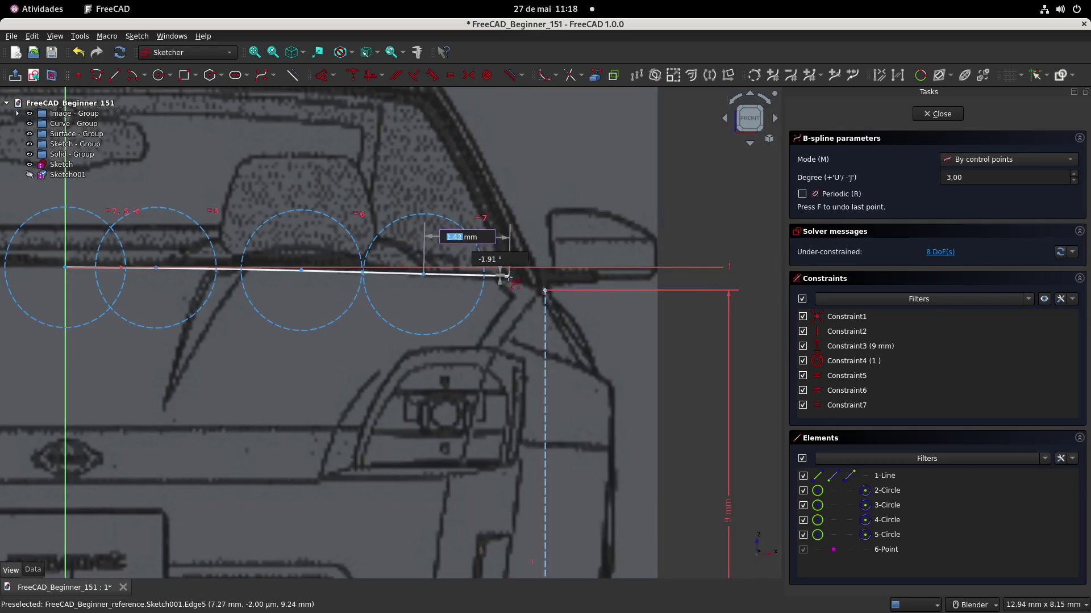
pyautogui.scroll(1, 508, 278)
pyautogui.click(563, 296)
pyautogui.rightClick(563, 296)
# Move the B-spline's fourth and third control points outward along the hood's rear edge to shape the curve toward the corner.
pyautogui.moveTo(381, 273); pyautogui.dragTo(456, 273)
pyautogui.keyDown('shift'); pyautogui.moveTo(197, 273); pyautogui.dragTo(403, 277, button='middle'); pyautogui.keyUp('shift')
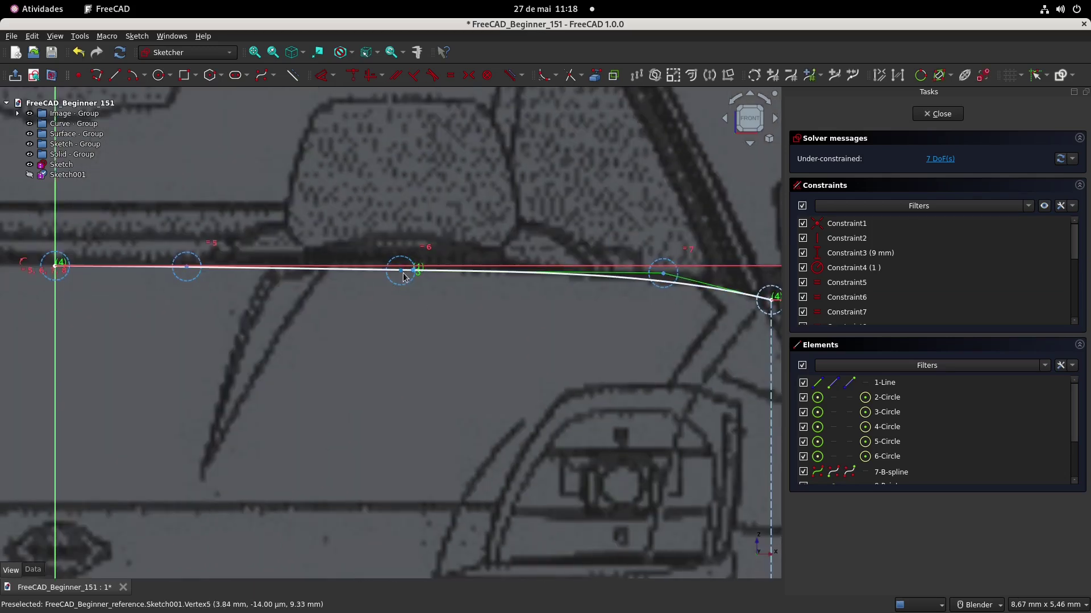
pyautogui.moveTo(401, 275); pyautogui.dragTo(456, 272)
# Constrain the B-spline's first two control points to the same horizontal level and align them with the hood's rear edge.
pyautogui.keyDown('shift'); pyautogui.moveTo(308, 269); pyautogui.dragTo(558, 300, button='middle'); pyautogui.keyUp('shift')
pyautogui.moveTo(434, 301); pyautogui.dragTo(434, 316)
pyautogui.click(433, 316)
pyautogui.click(306, 301)
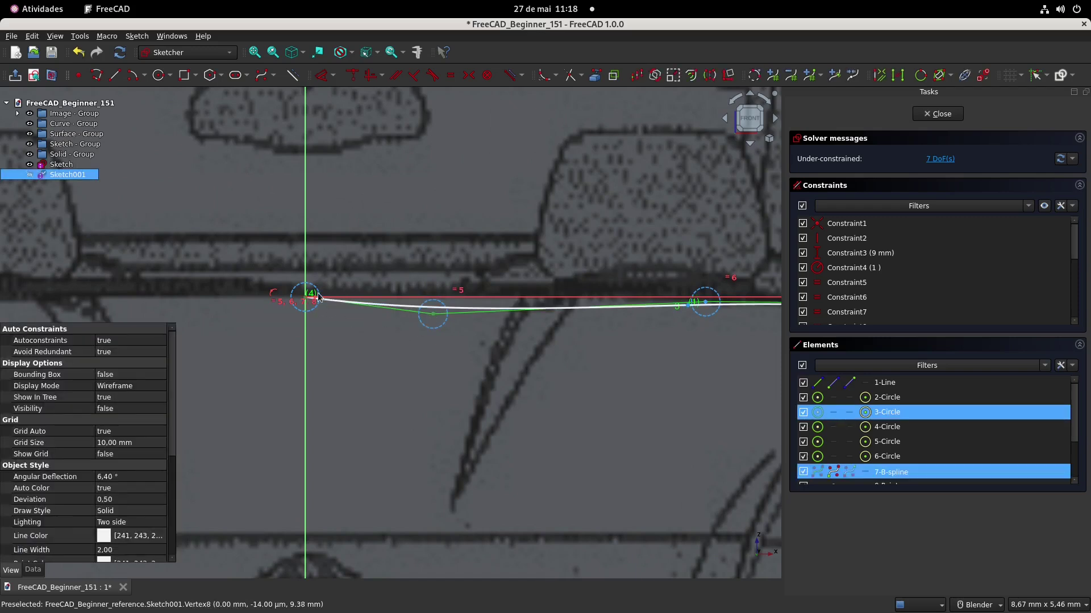
pyautogui.click(370, 75)
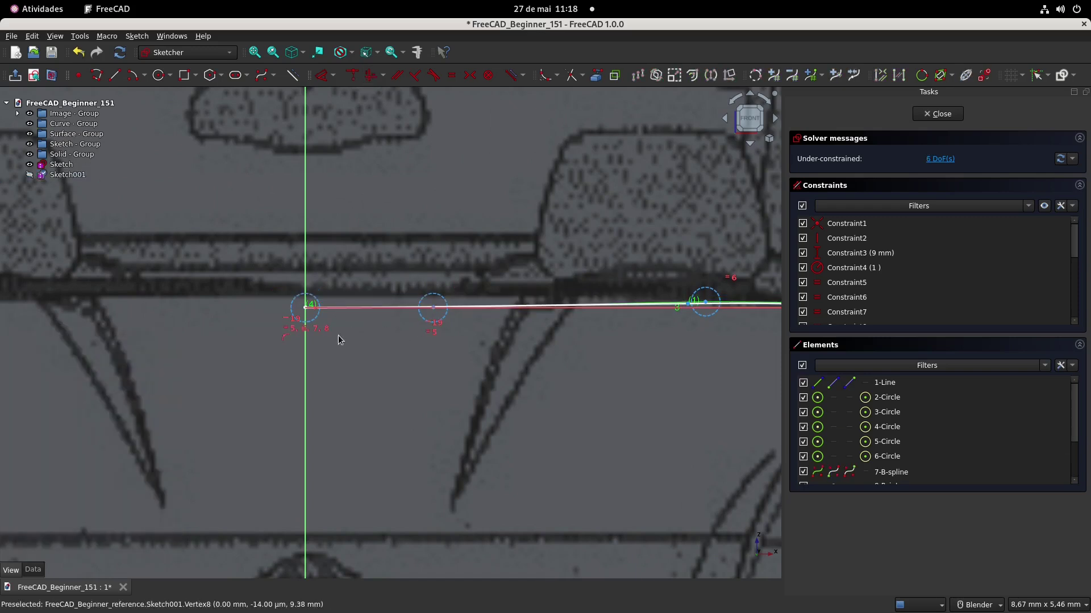
pyautogui.moveTo(307, 310); pyautogui.dragTo(310, 299)
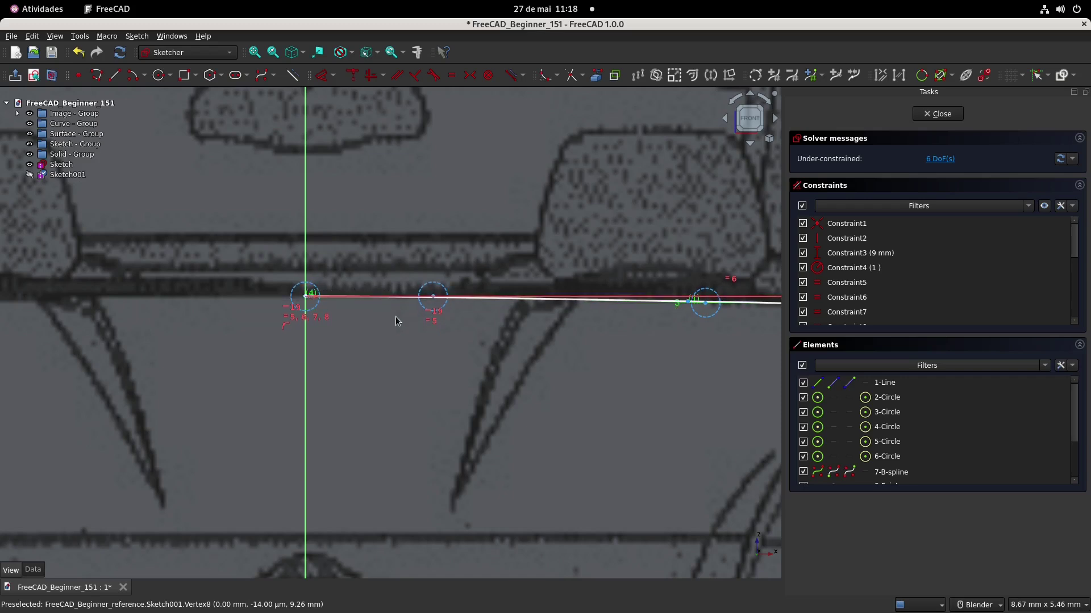
# Dimension the vertical height of the B-spline's first control point above the horizontal axis, keeping its current value.
pyautogui.scroll(-3, 395, 316)
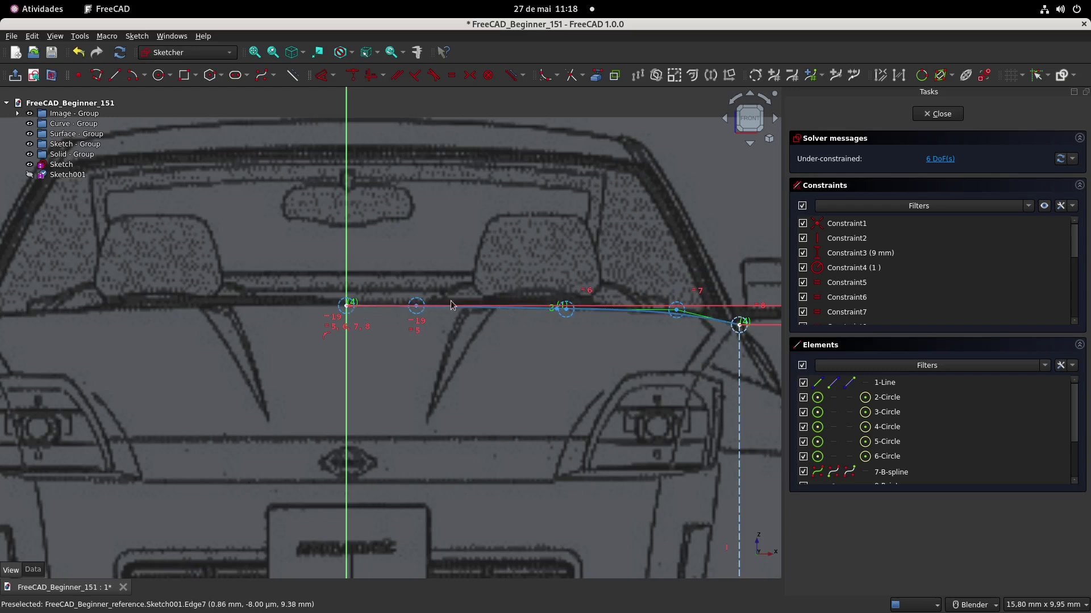
pyautogui.scroll(-2, 448, 290)
pyautogui.scroll(-1, 446, 227)
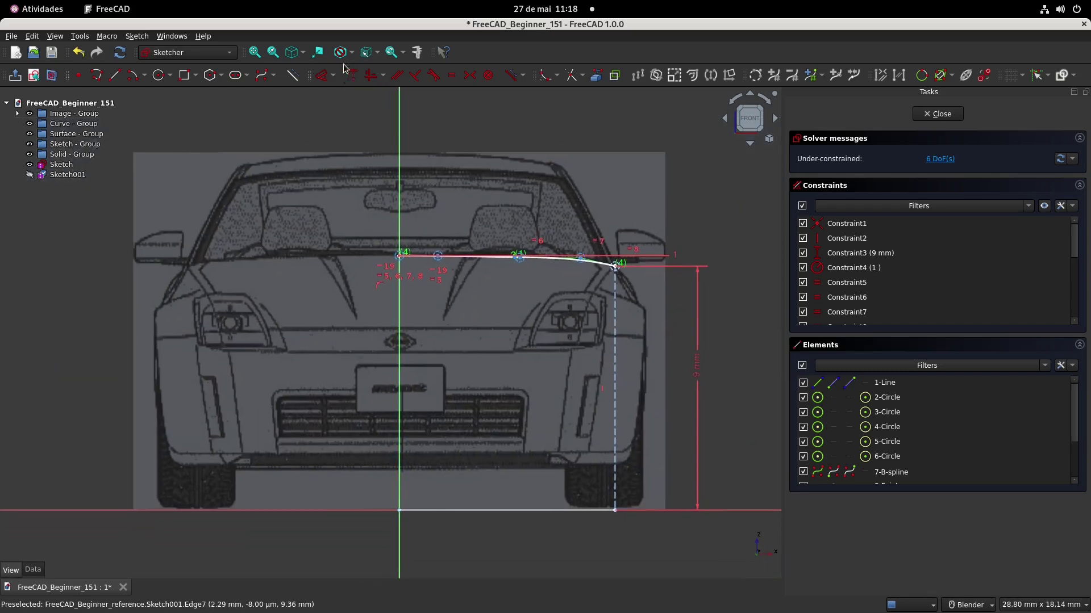
pyautogui.click(322, 75)
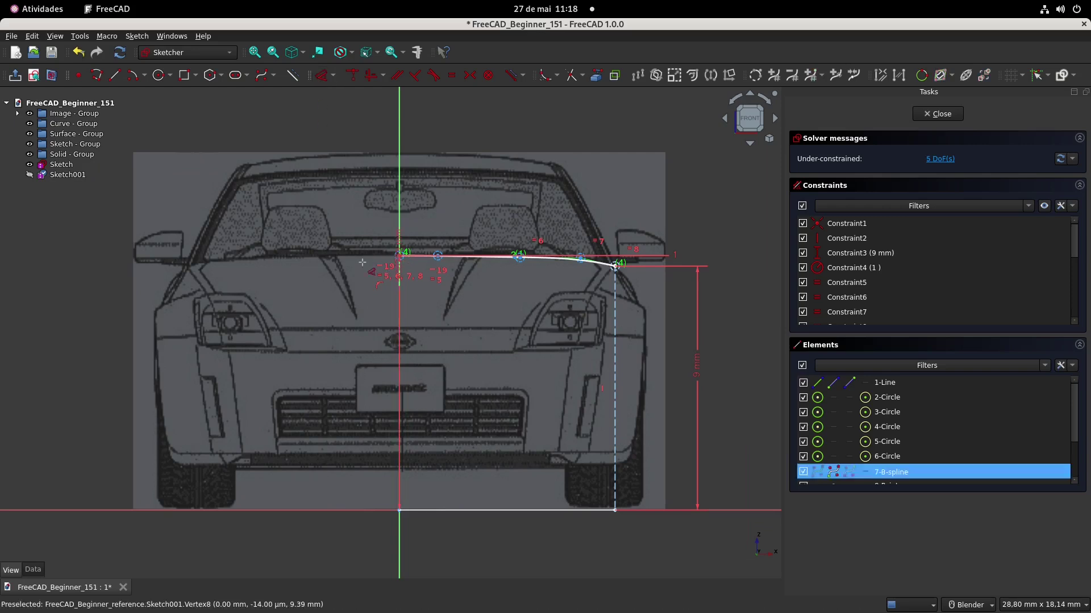
pyautogui.click(384, 257)
pyautogui.click(350, 310)
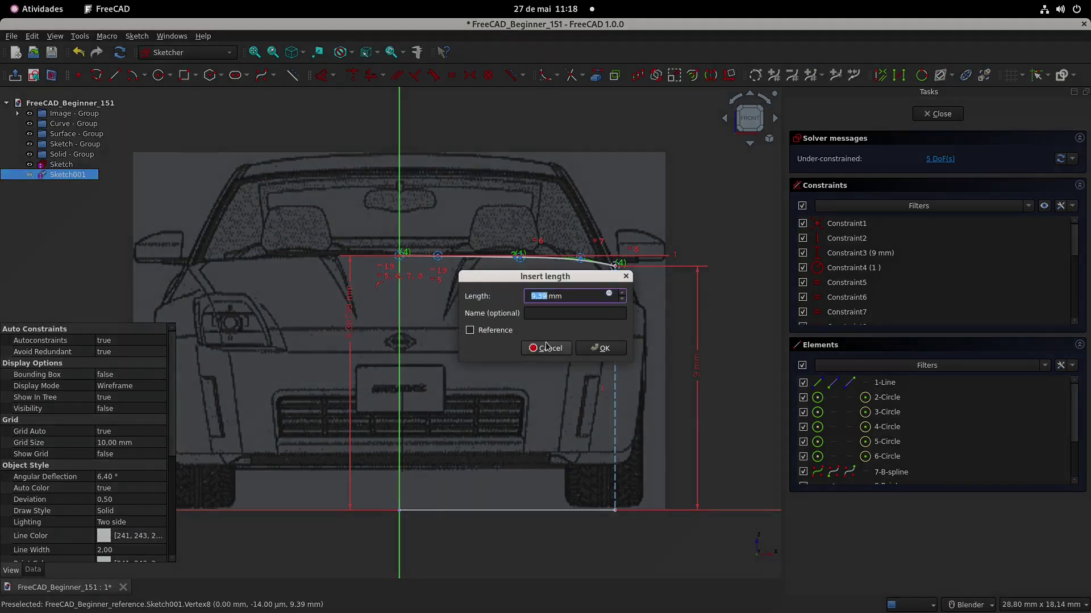
pyautogui.click(601, 347)
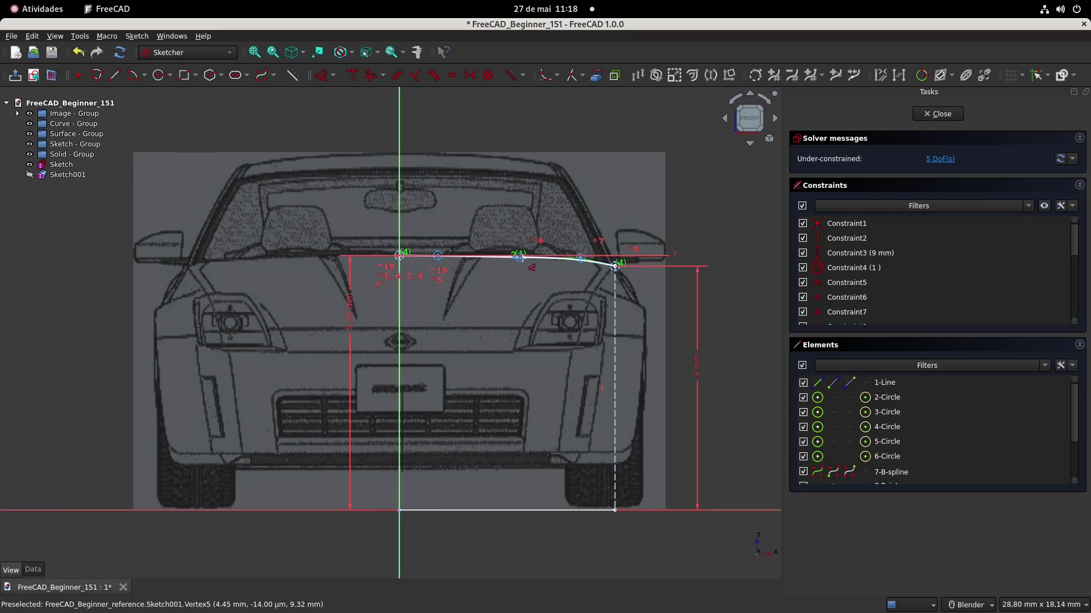
# Dimension the heights of the B-spline's third and fourth control points above the horizontal axis, keeping their current values.
pyautogui.click(518, 257)
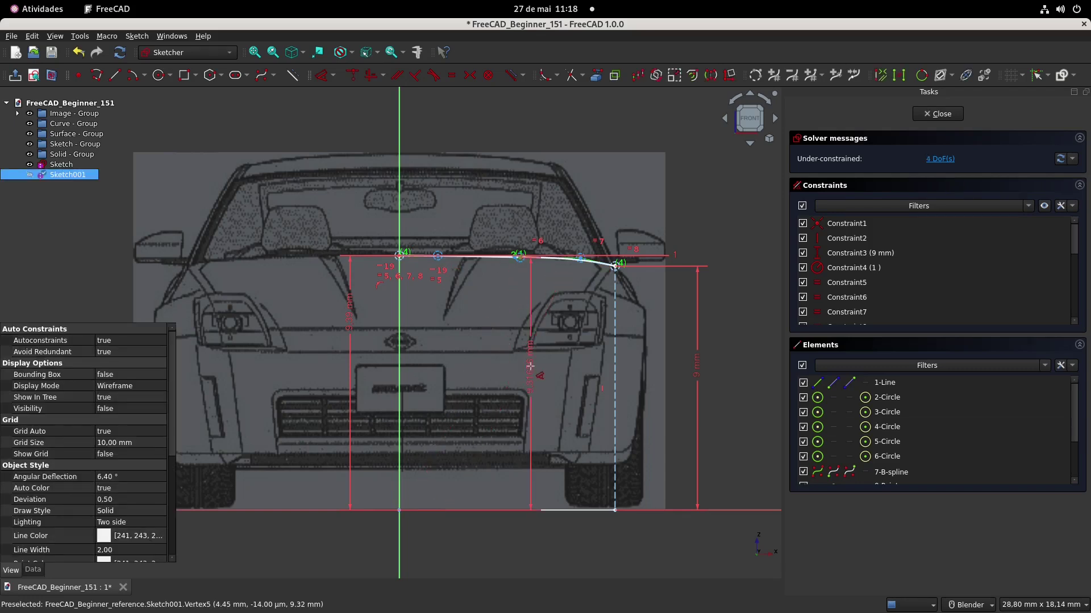
pyautogui.click(531, 398)
pyautogui.click(601, 348)
pyautogui.scroll(3, 603, 351)
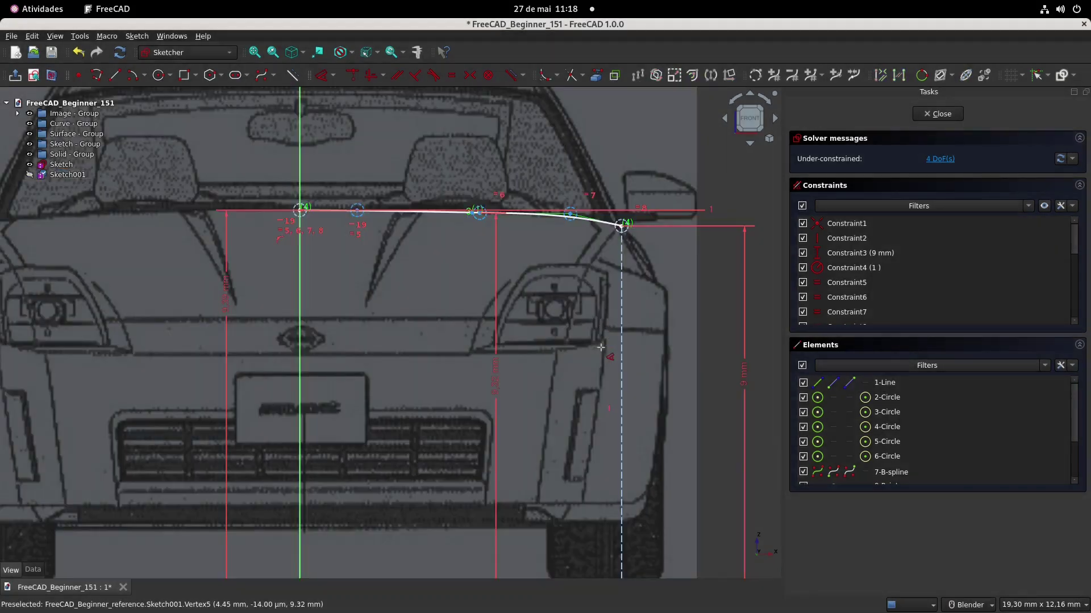
pyautogui.click(570, 214)
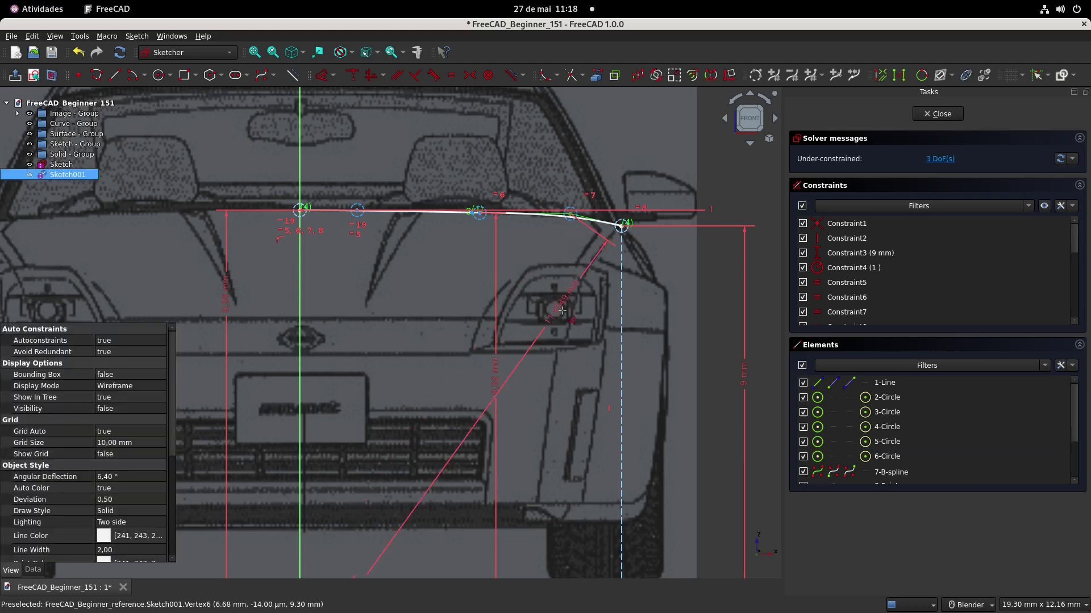
pyautogui.click(581, 358)
pyautogui.click(601, 348)
# Dimension the horizontal distances of the second, third and fourth control points from the vertical axis, keeping their current values.
pyautogui.scroll(-3, 601, 348)
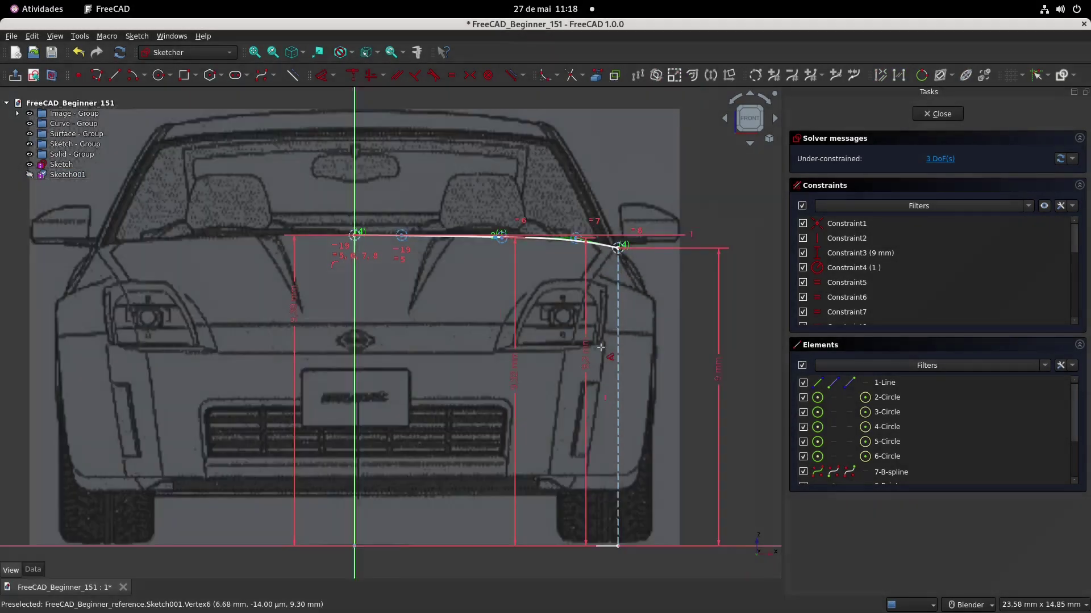
pyautogui.keyDown('shift'); pyautogui.moveTo(545, 228); pyautogui.dragTo(550, 262, button='middle'); pyautogui.keyUp('shift')
pyautogui.press('i')
pyautogui.click(440, 292)
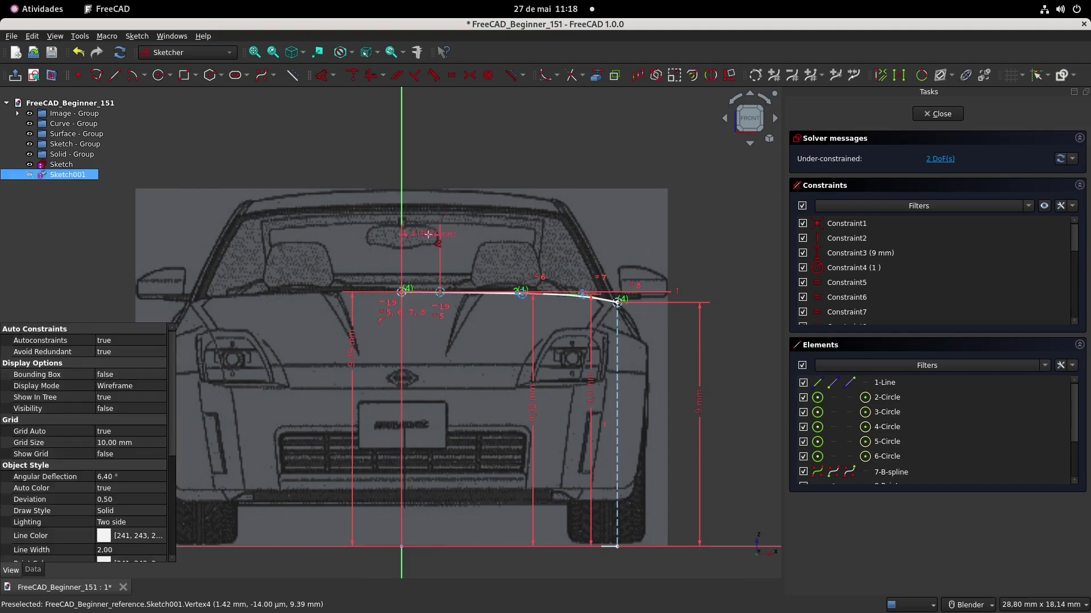
pyautogui.click(428, 237)
pyautogui.click(600, 347)
pyautogui.click(521, 292)
pyautogui.click(480, 210)
pyautogui.click(600, 347)
pyautogui.click(582, 294)
pyautogui.click(534, 171)
pyautogui.press('Return')
# Try to dimension the horizontal distance of the B-spline's outer endpoint from the vertical axis.
pyautogui.click(618, 302)
pyautogui.click(568, 148)
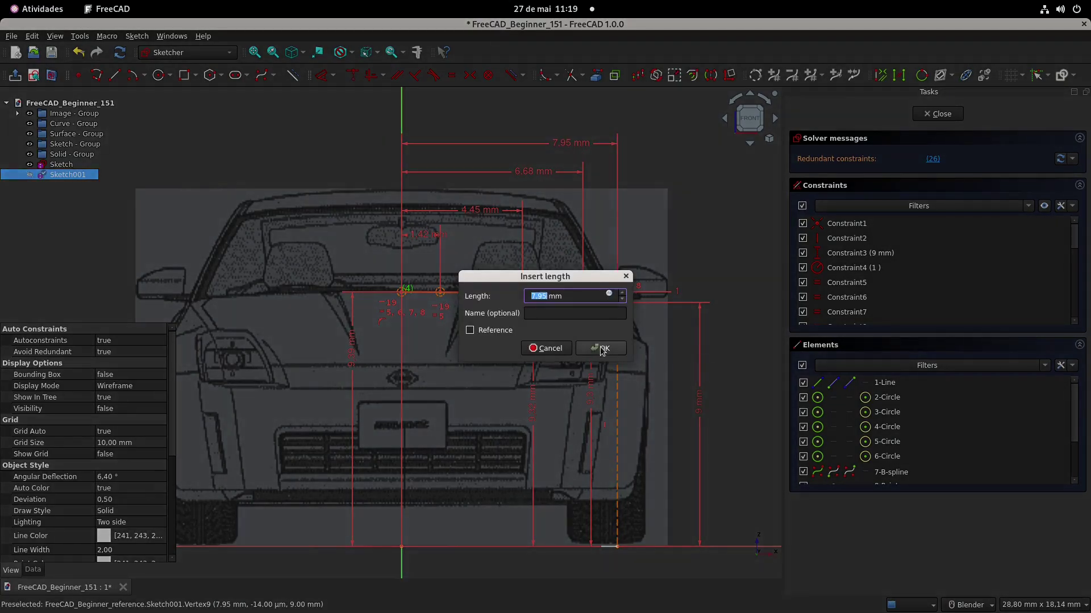
pyautogui.click(601, 348)
pyautogui.scroll(-3, 599, 386)
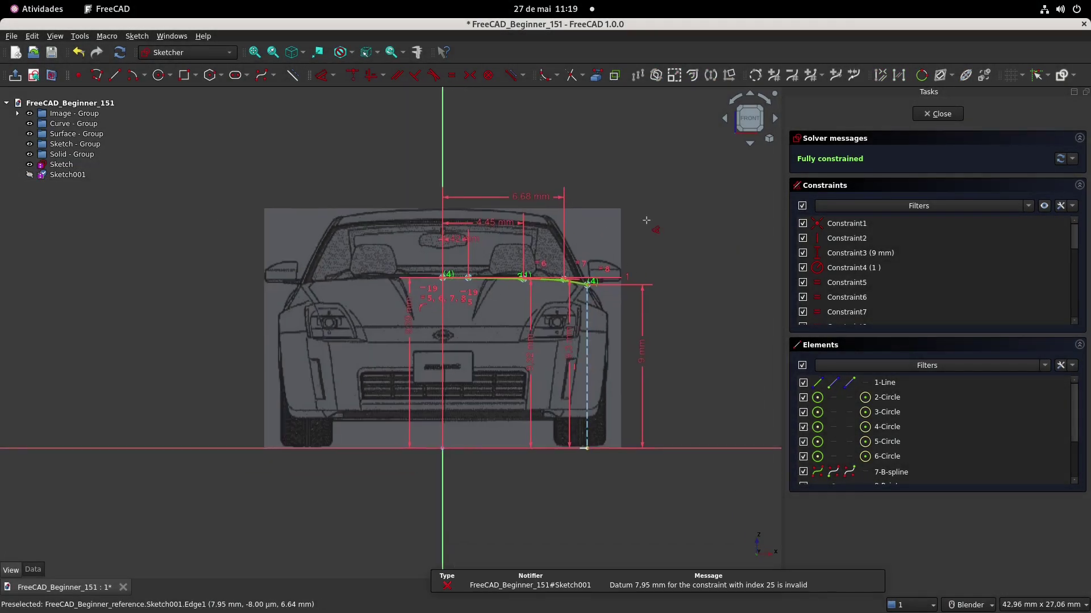
# Close the front-view sketch, select both hood-edge sketches and switch to the Curves workbench.
pyautogui.click(939, 114)
pyautogui.moveTo(564, 279)
pyautogui.mouseDown(button='middle')
pyautogui.moveTo(547, 316)
pyautogui.moveTo(520, 325)
pyautogui.mouseUp(button='middle')
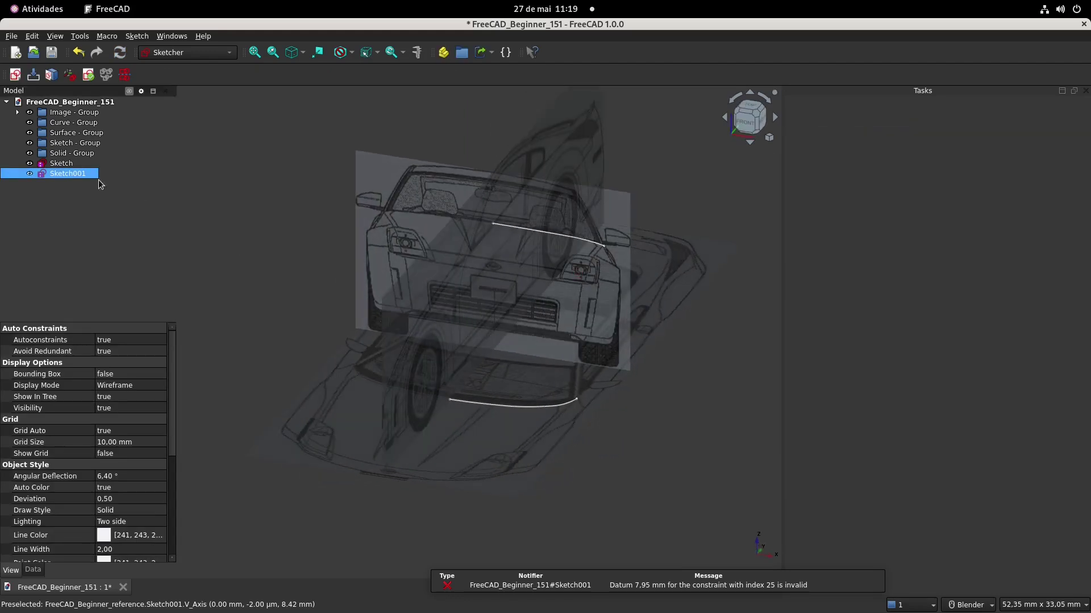
pyautogui.click(63, 166)
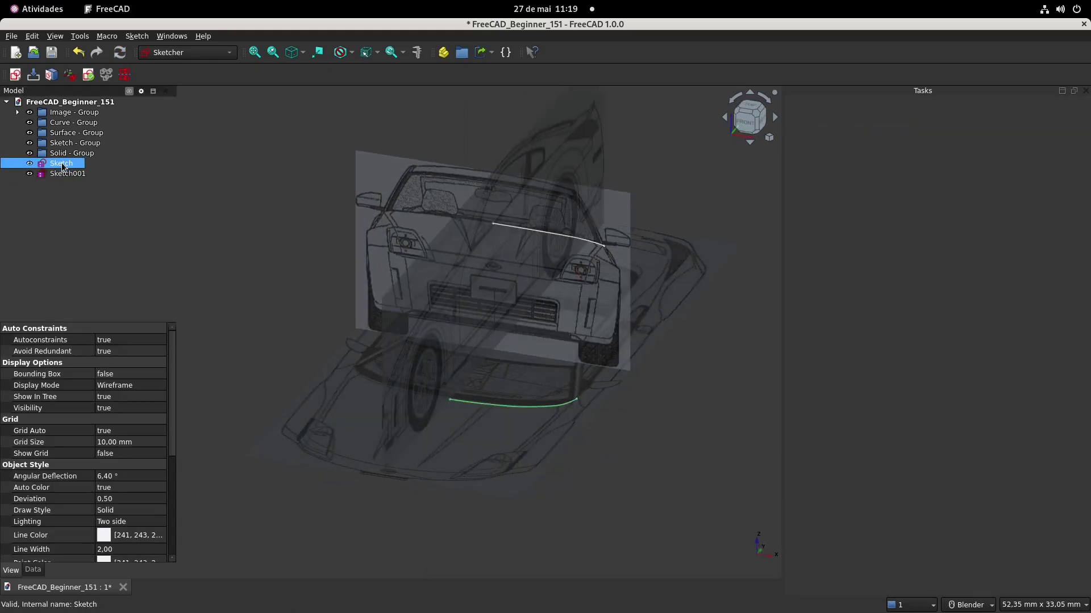
pyautogui.keyDown('ctrl'); pyautogui.click(66, 172); pyautogui.keyUp('ctrl')
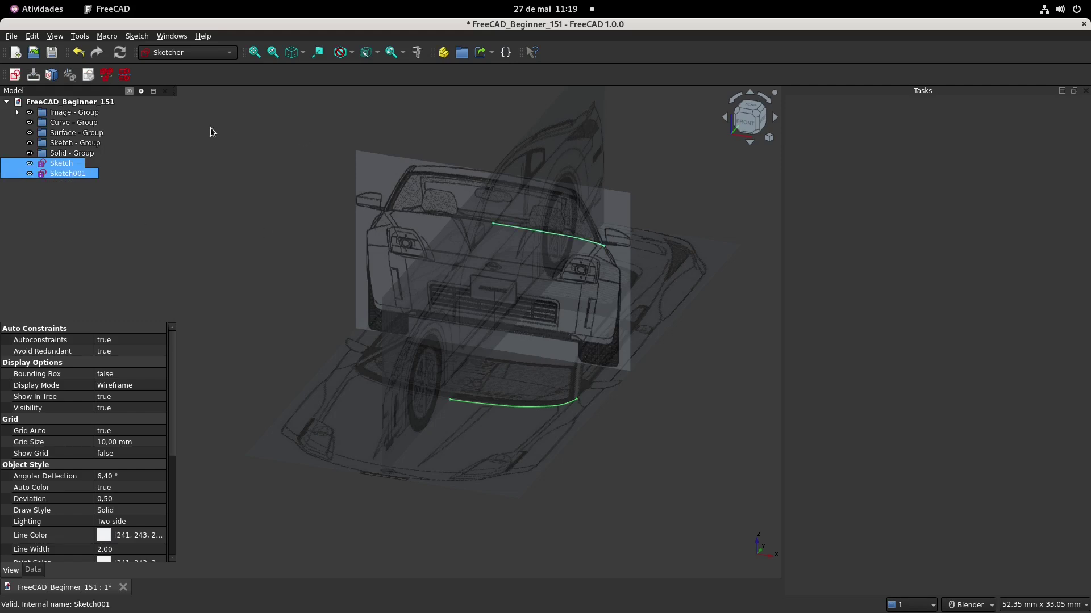
pyautogui.click(195, 52)
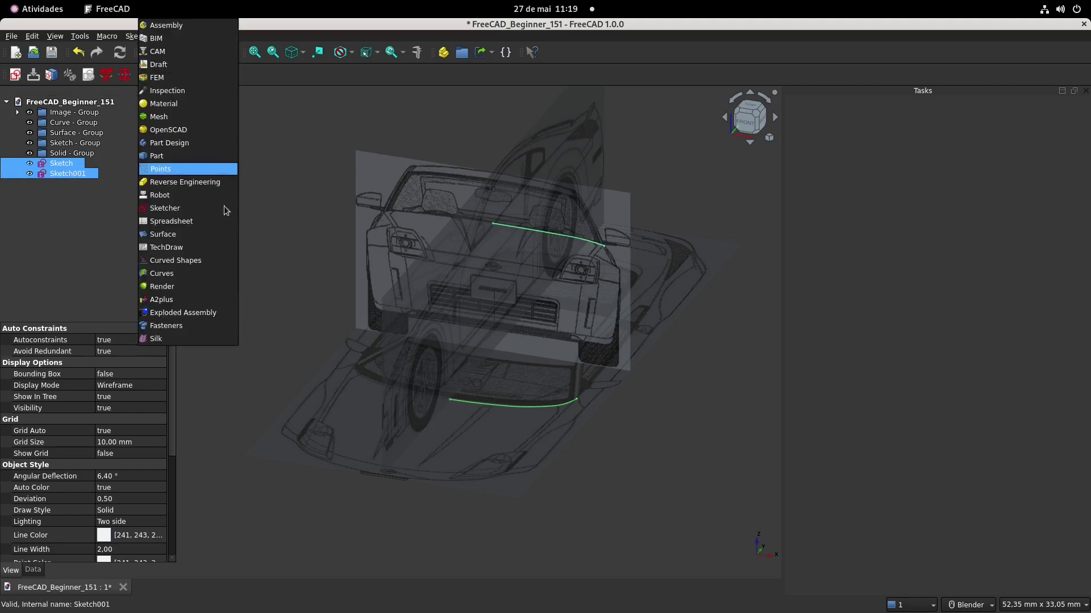
pyautogui.click(196, 274)
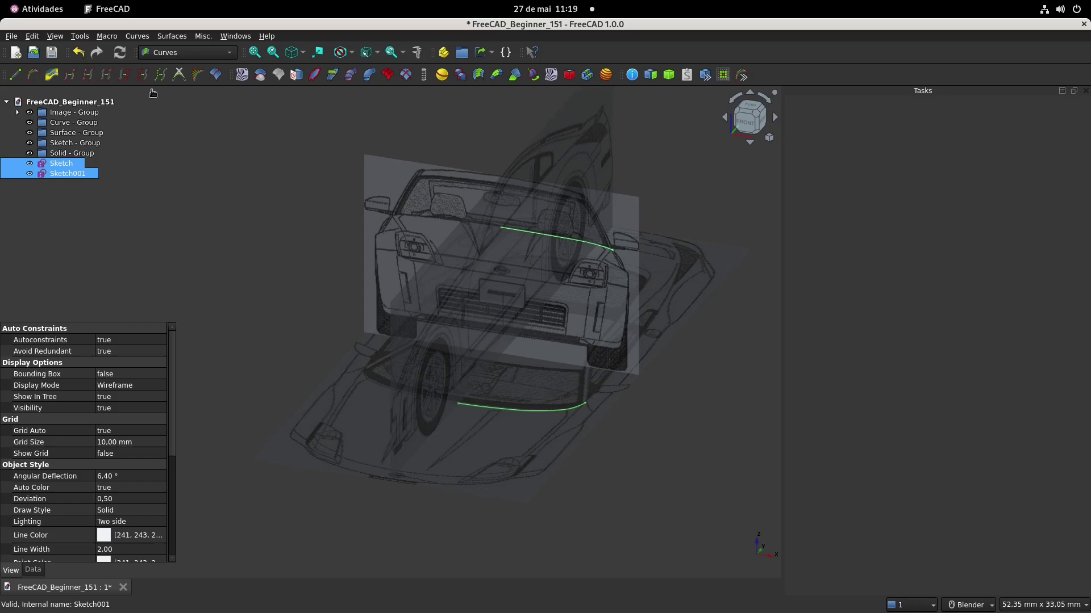
# Create a Mixed Curve from the front-view and top-view sketches, selecting the front-view sketch first.
pyautogui.click(51, 75)
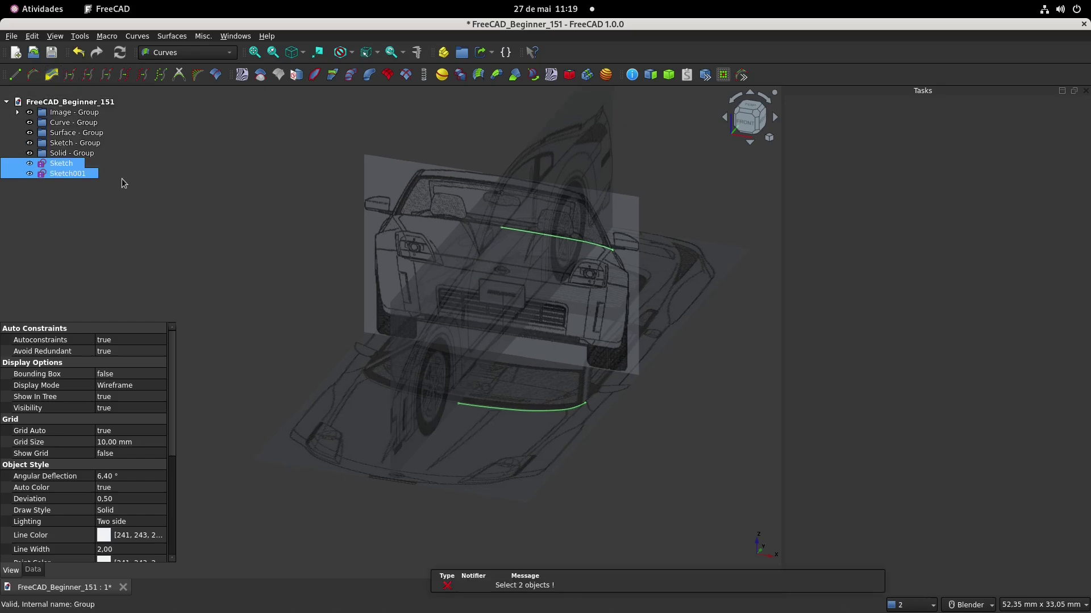
pyautogui.click(63, 174)
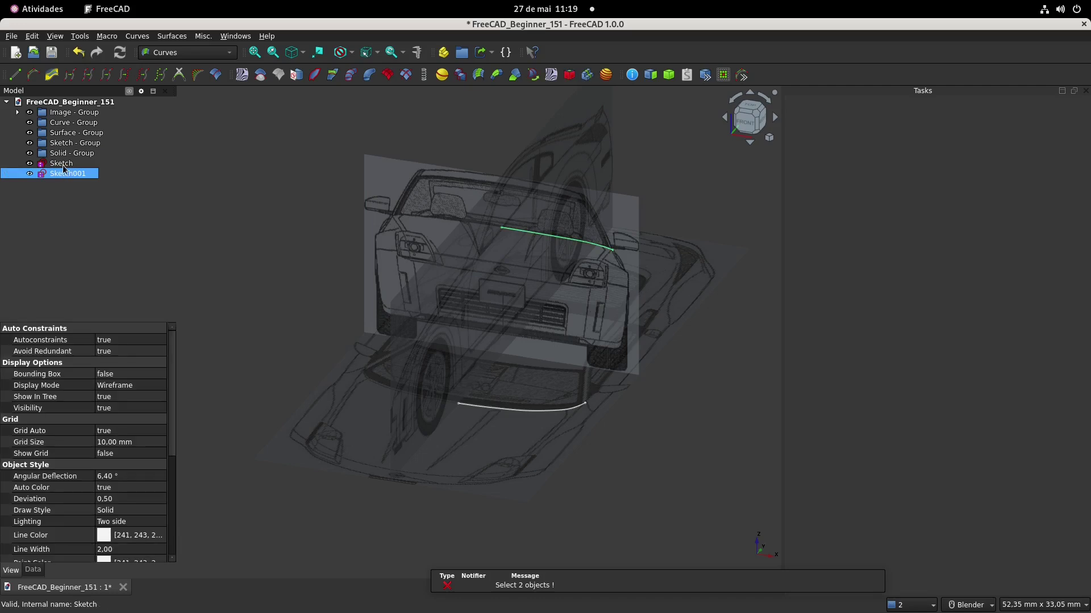
pyautogui.keyDown('ctrl'); pyautogui.click(63, 166); pyautogui.keyUp('ctrl')
pyautogui.click(51, 75)
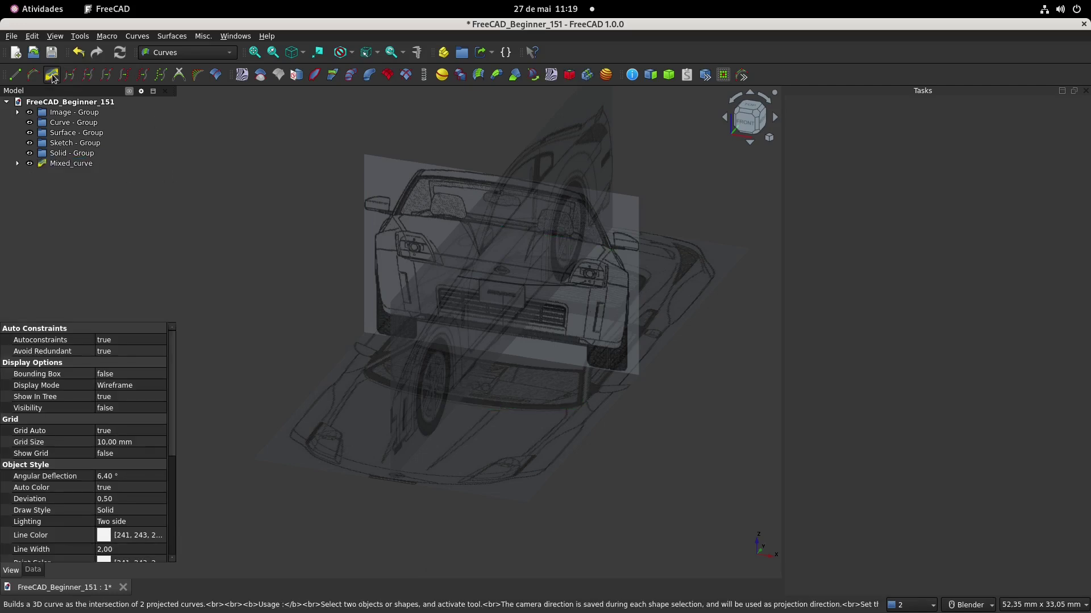
# Select the mixed curve and examine its alignment with the blueprints in perspective, front and top views.
pyautogui.click(80, 164)
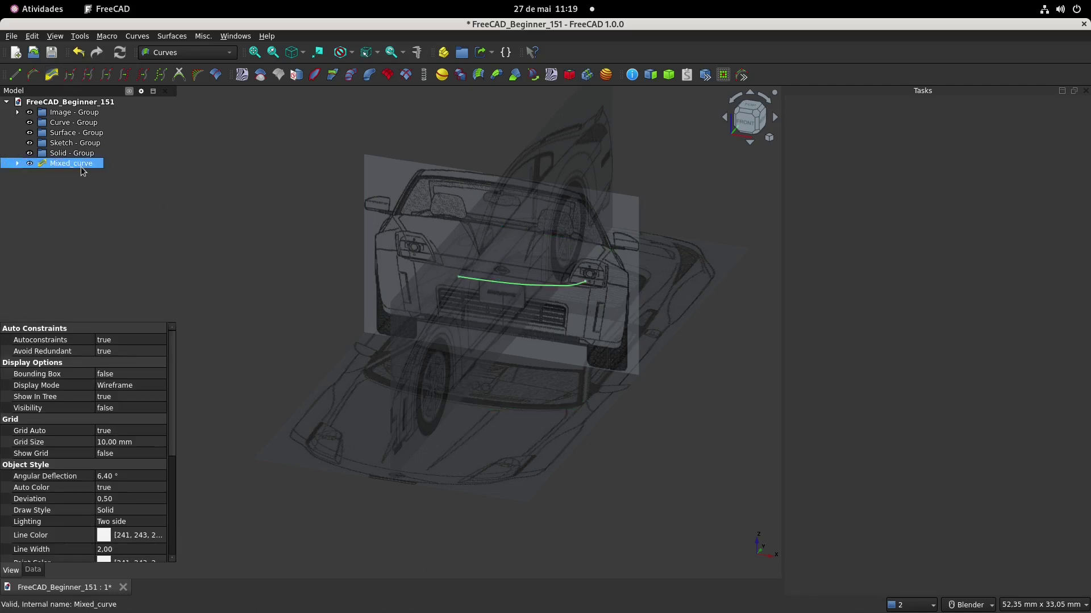
pyautogui.moveTo(528, 296); pyautogui.dragTo(372, 357, button='middle')
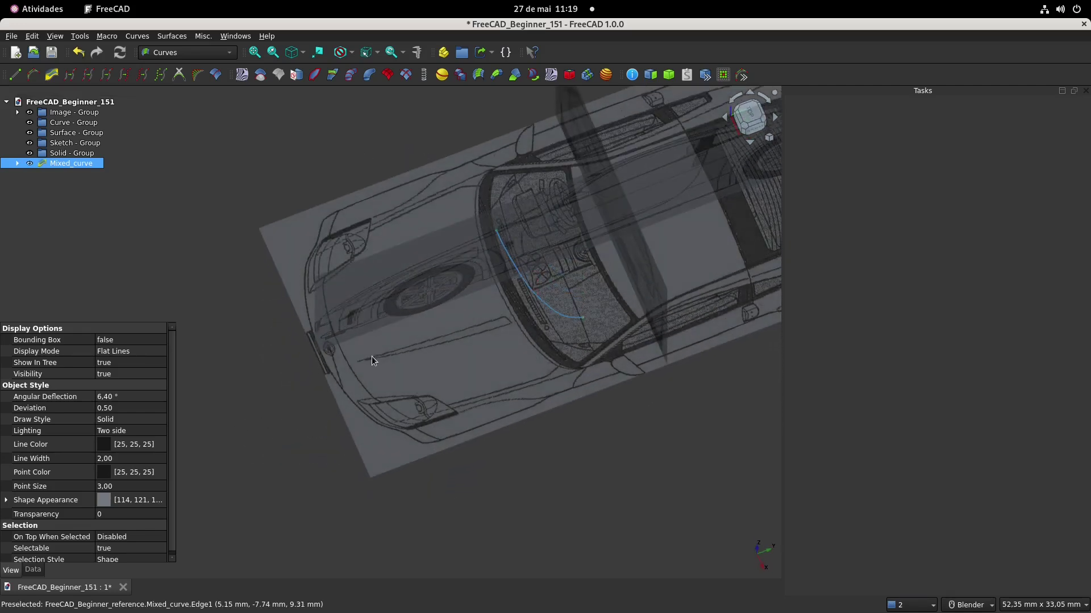
pyautogui.press('1')
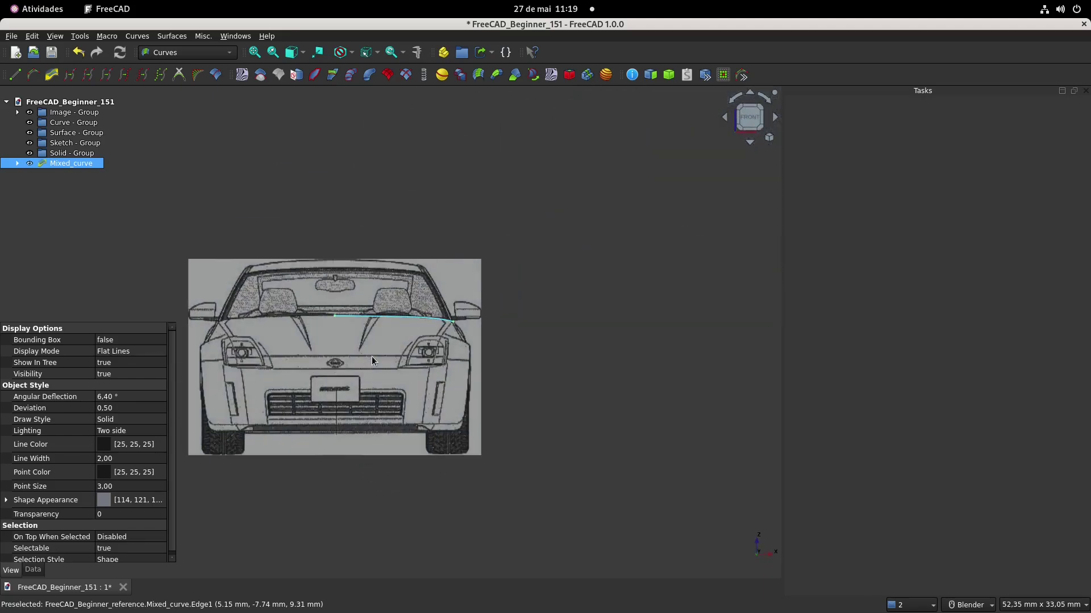
pyautogui.press('2')
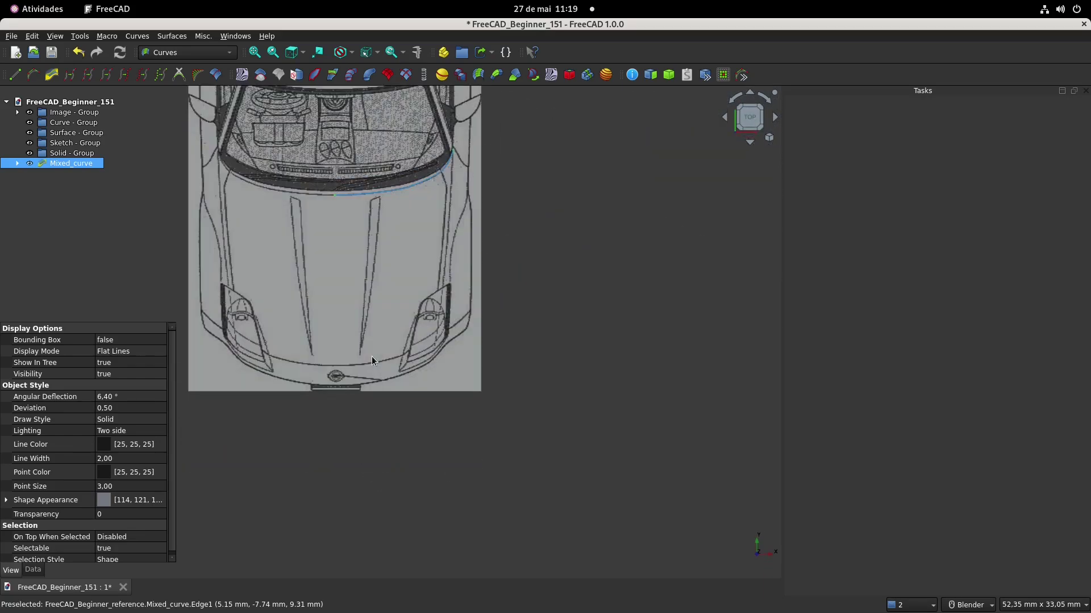
pyautogui.keyDown('shift'); pyautogui.moveTo(516, 243); pyautogui.dragTo(546, 292, button='middle'); pyautogui.keyUp('shift')
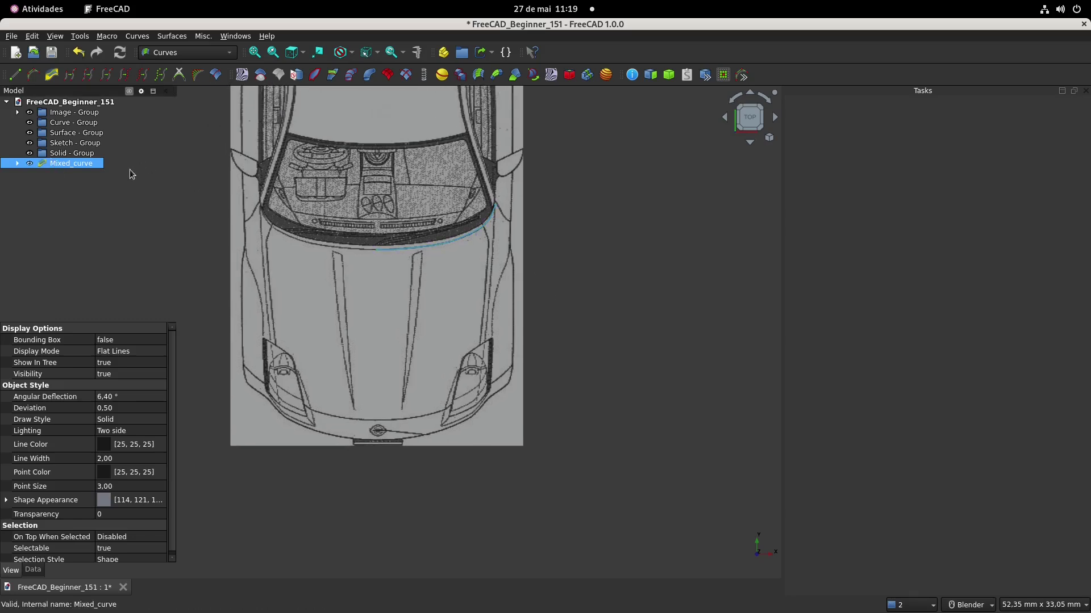
# Move the mixed curve into the Curve - Group and set its point size to 9.
pyautogui.moveTo(64, 164); pyautogui.dragTo(74, 123)
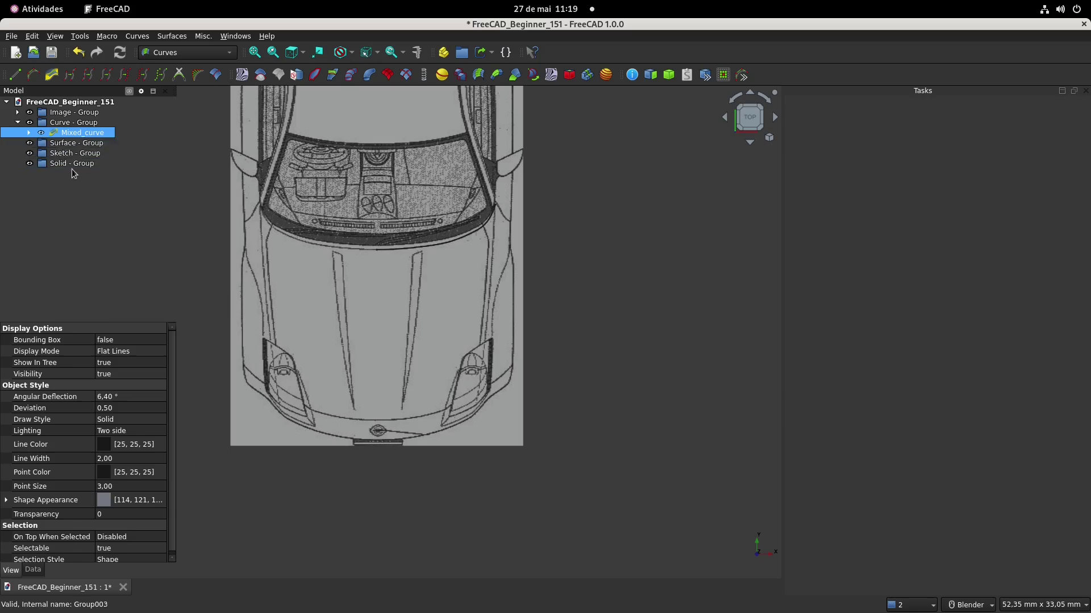
pyautogui.keyDown('shift'); pyautogui.moveTo(531, 243); pyautogui.dragTo(569, 263, button='middle'); pyautogui.keyUp('shift')
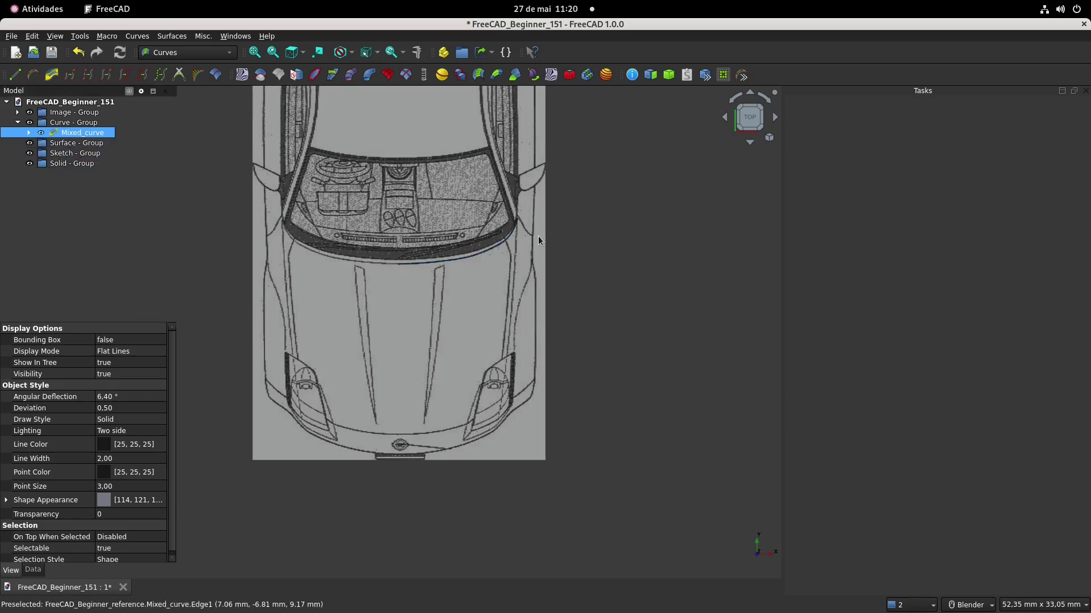
pyautogui.click(127, 487)
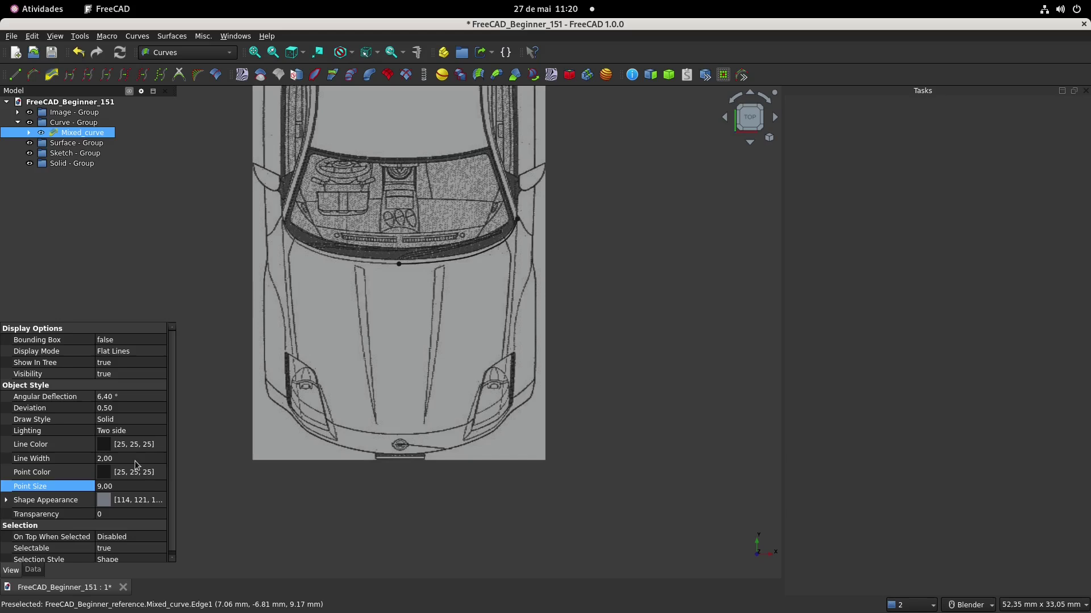
# Change the mixed curve's line color to light cyan (#55ffff).
pyautogui.click(108, 449)
pyautogui.click(138, 446)
pyautogui.click(505, 301)
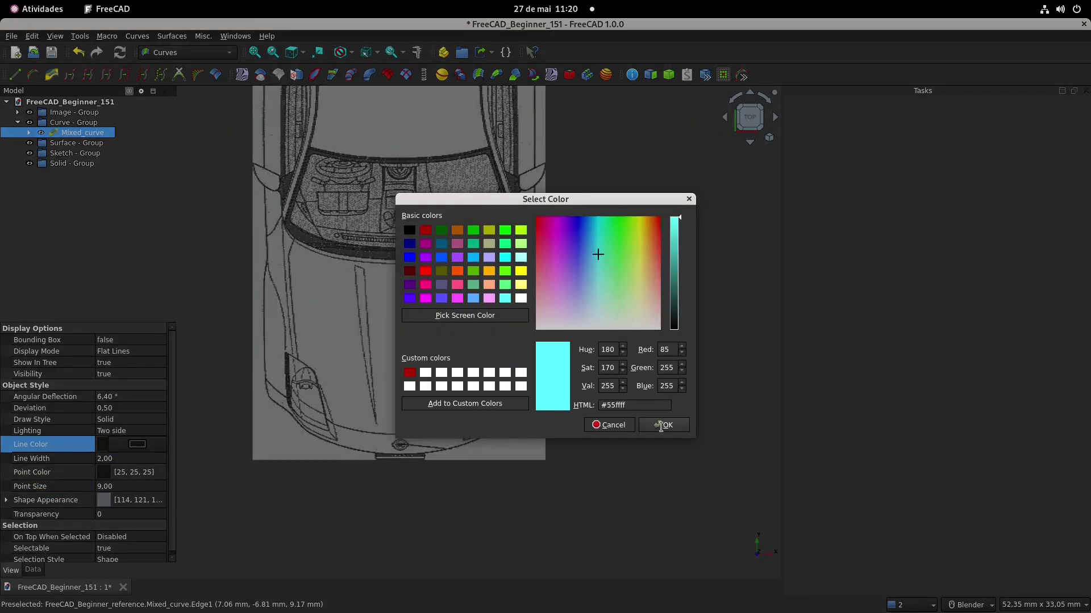
pyautogui.click(660, 425)
pyautogui.keyDown('shift'); pyautogui.moveTo(479, 263); pyautogui.dragTo(479, 287, button='middle'); pyautogui.keyUp('shift')
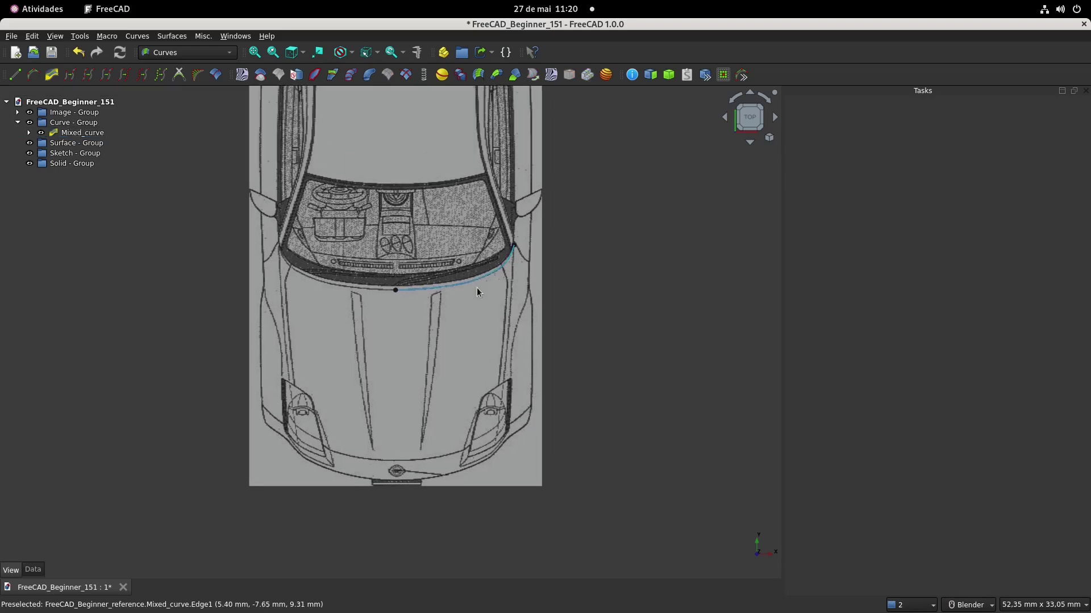
pyautogui.keyDown('shift'); pyautogui.moveTo(486, 330); pyautogui.dragTo(490, 259, button='middle'); pyautogui.keyUp('shift')
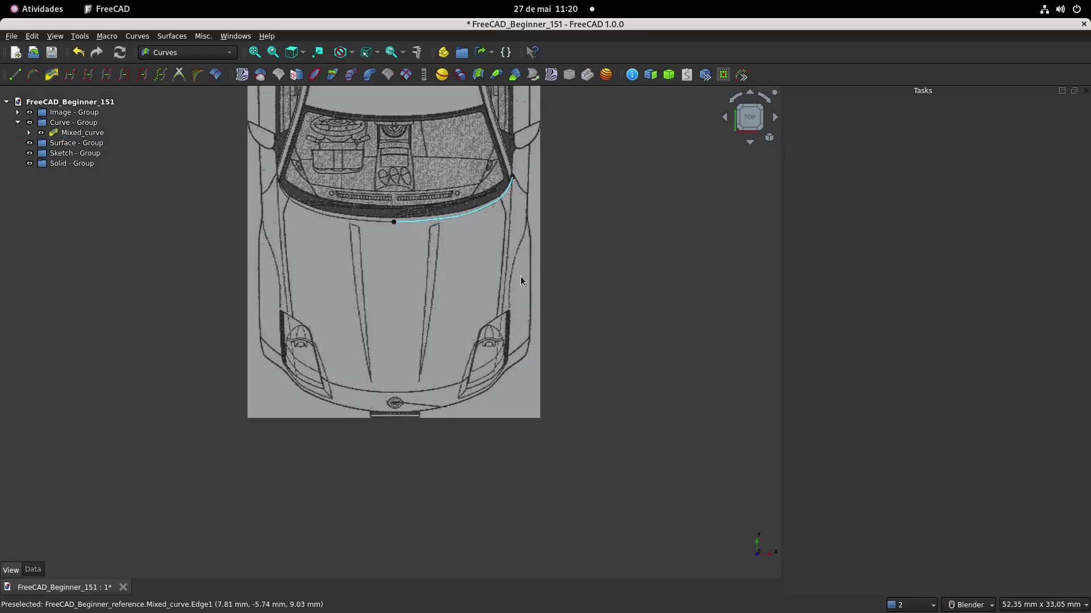
pyautogui.click(393, 221)
# Switch to the Sketcher workbench and create a new sketch on the XY plane.
pyautogui.click(193, 52)
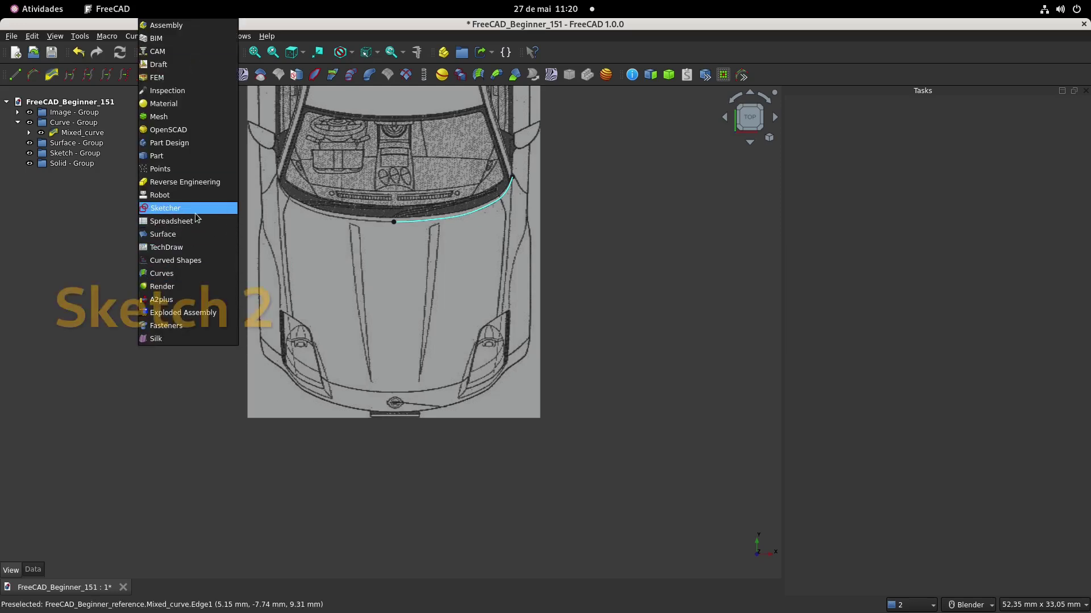
pyautogui.click(170, 207)
pyautogui.click(15, 75)
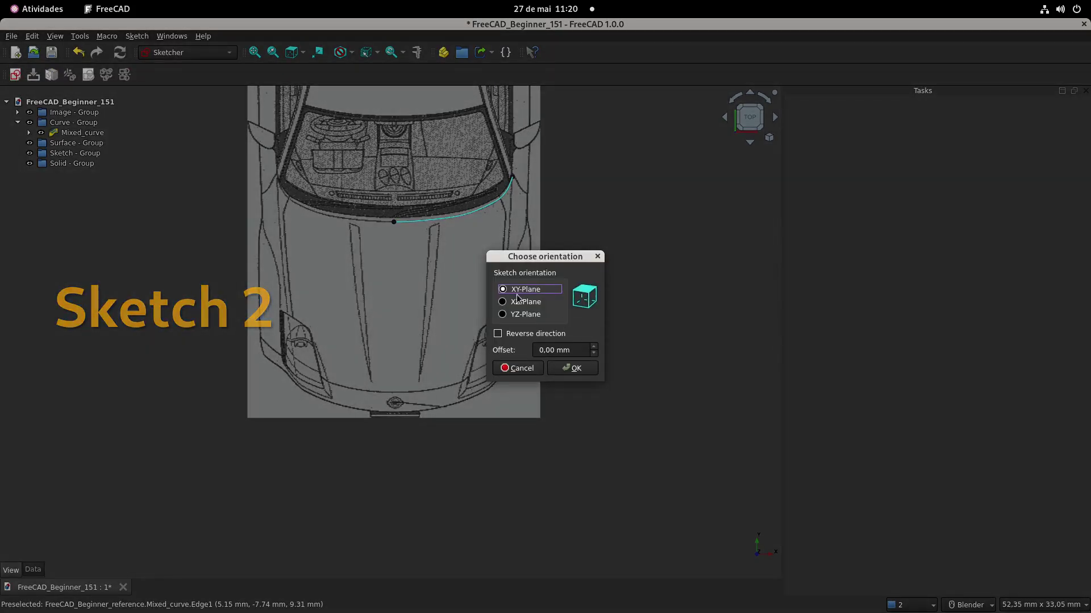
pyautogui.click(575, 368)
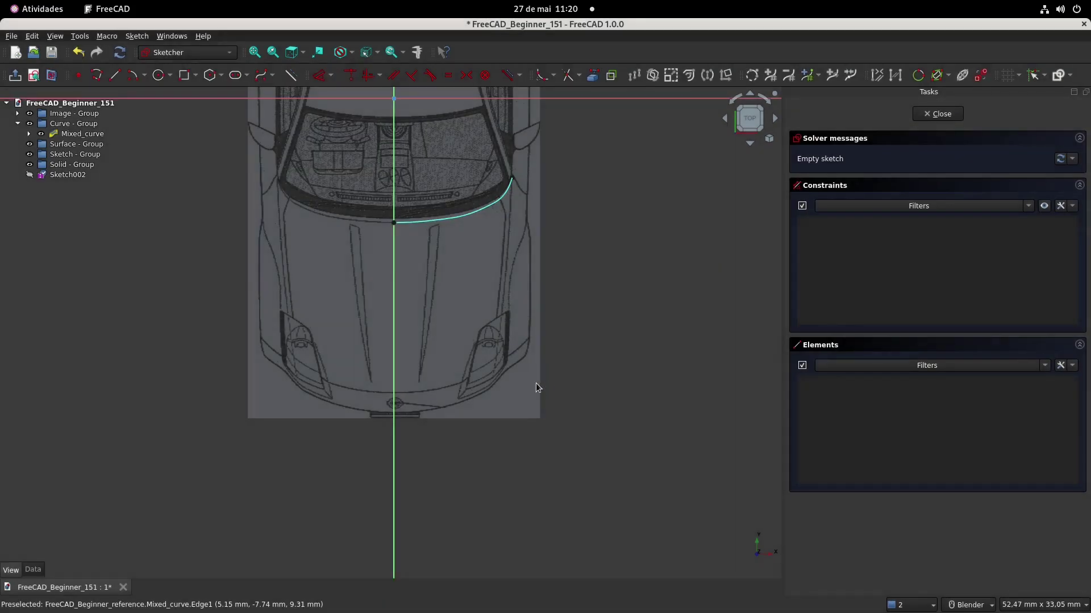
# Project the mixed curve's outer endpoint into the sketch as external geometry.
pyautogui.scroll(2, 471, 280)
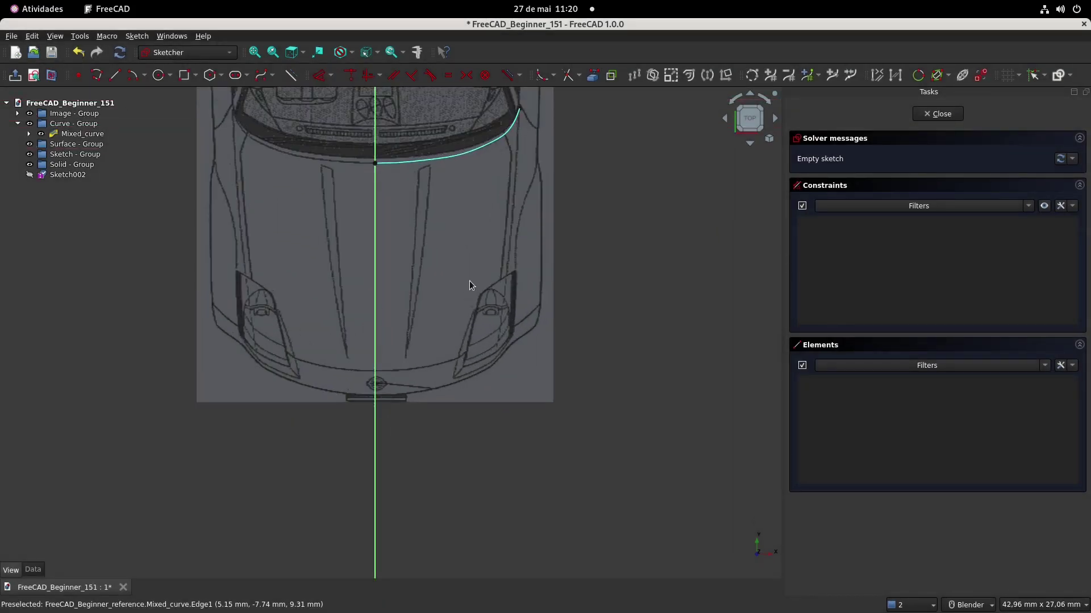
pyautogui.keyDown('shift'); pyautogui.moveTo(447, 177); pyautogui.dragTo(437, 206, button='middle'); pyautogui.keyUp('shift')
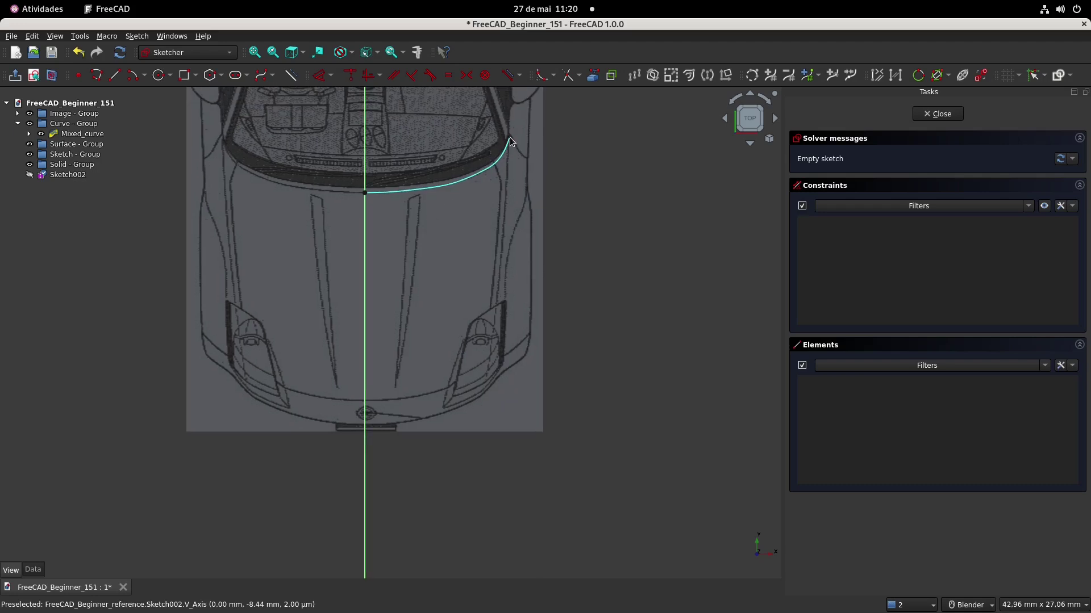
pyautogui.click(592, 75)
pyautogui.click(509, 138)
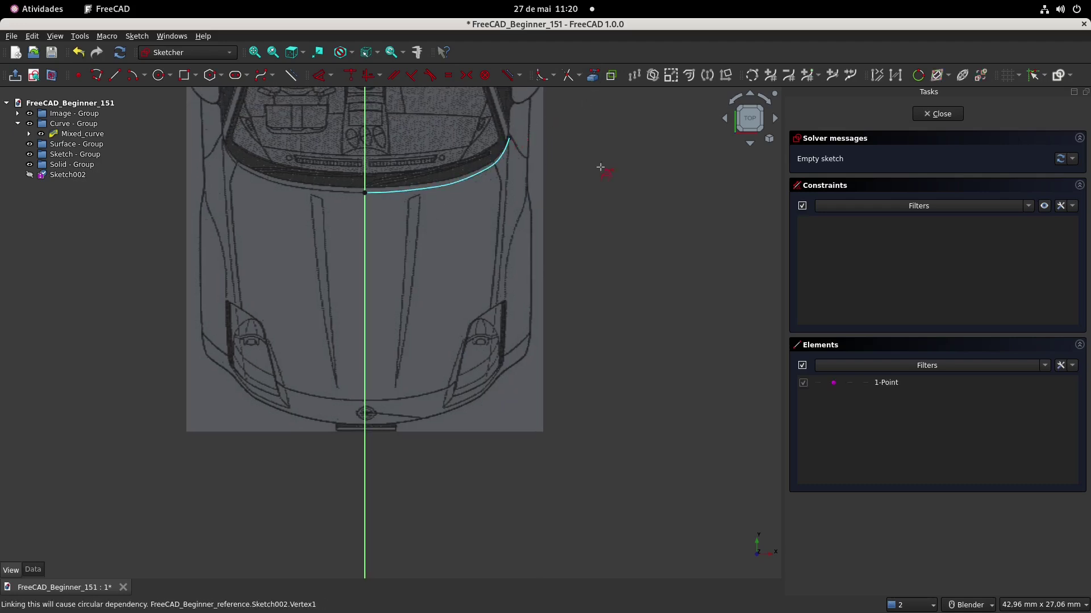
# Draw a vertical line from the projected endpoint toward the car's front, ending at about y = -19.3 mm.
pyautogui.click(114, 75)
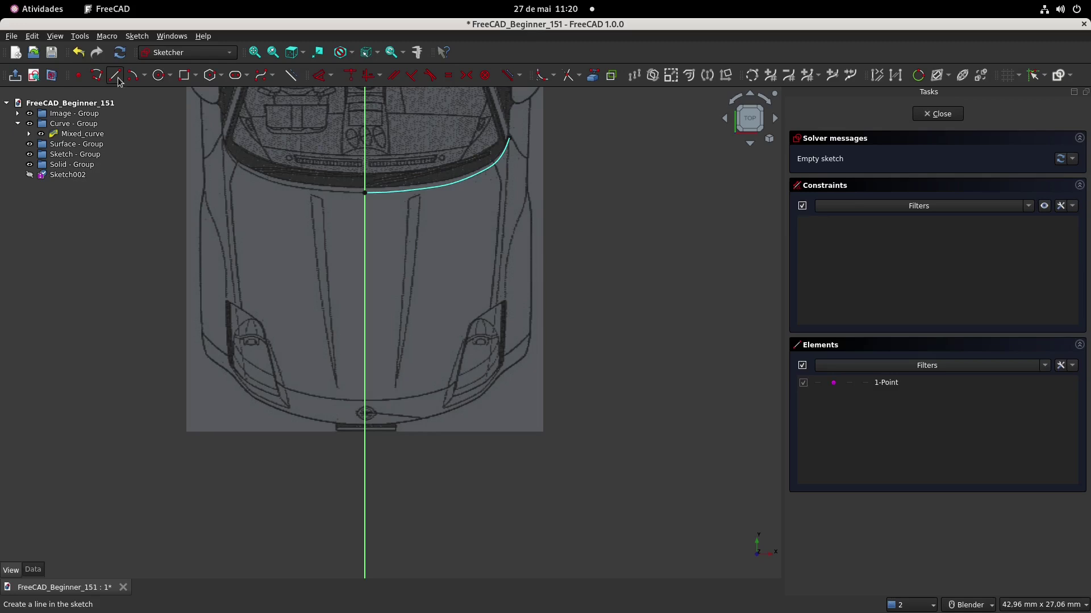
pyautogui.click(509, 138)
pyautogui.click(509, 391)
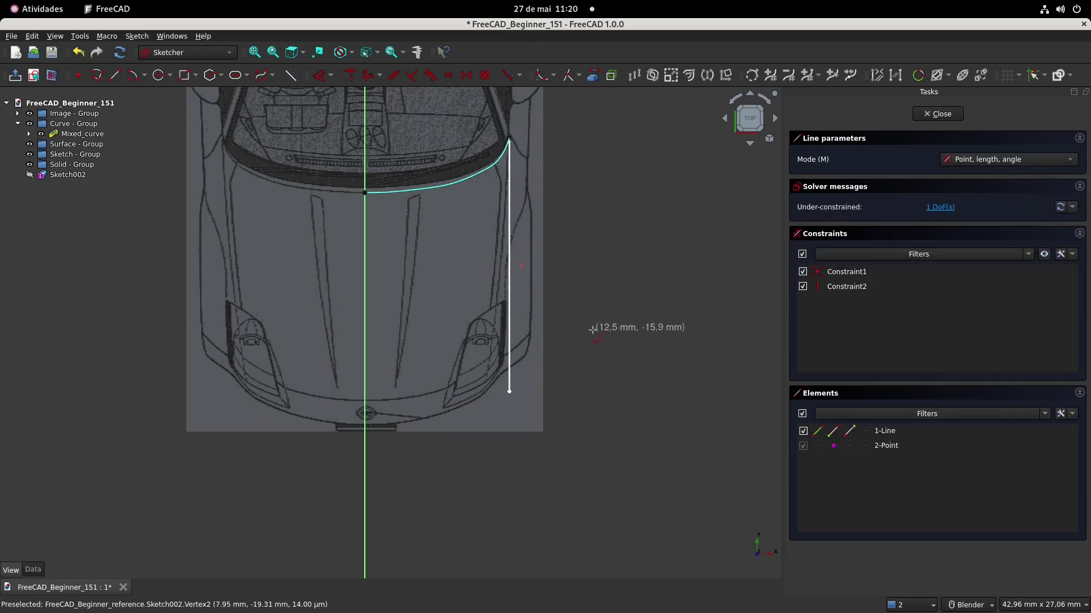
pyautogui.rightClick(592, 330)
# Convert the vertical line to construction geometry and extend its front end beyond the car's badge.
pyautogui.click(509, 244)
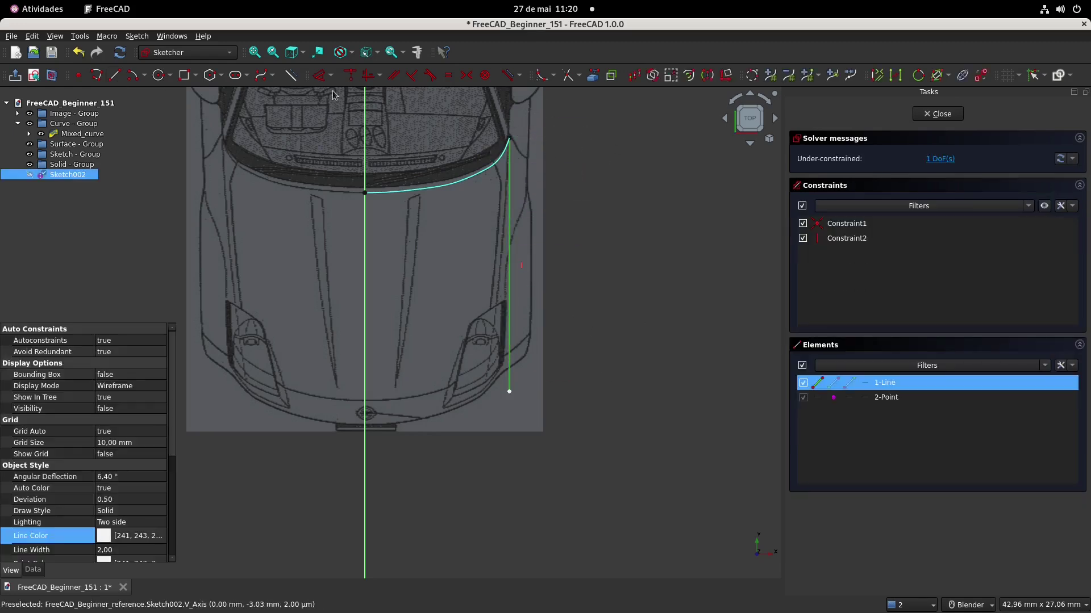
pyautogui.click(294, 79)
pyautogui.scroll(2, 535, 318)
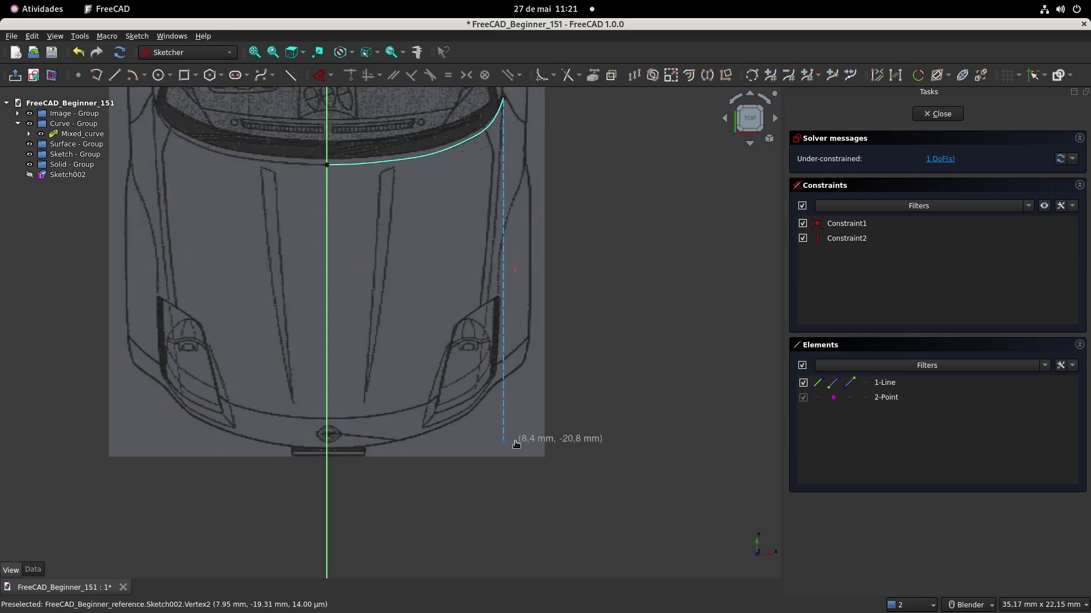
pyautogui.hscroll(-2, 565, 251)
pyautogui.scroll(-2, 566, 239)
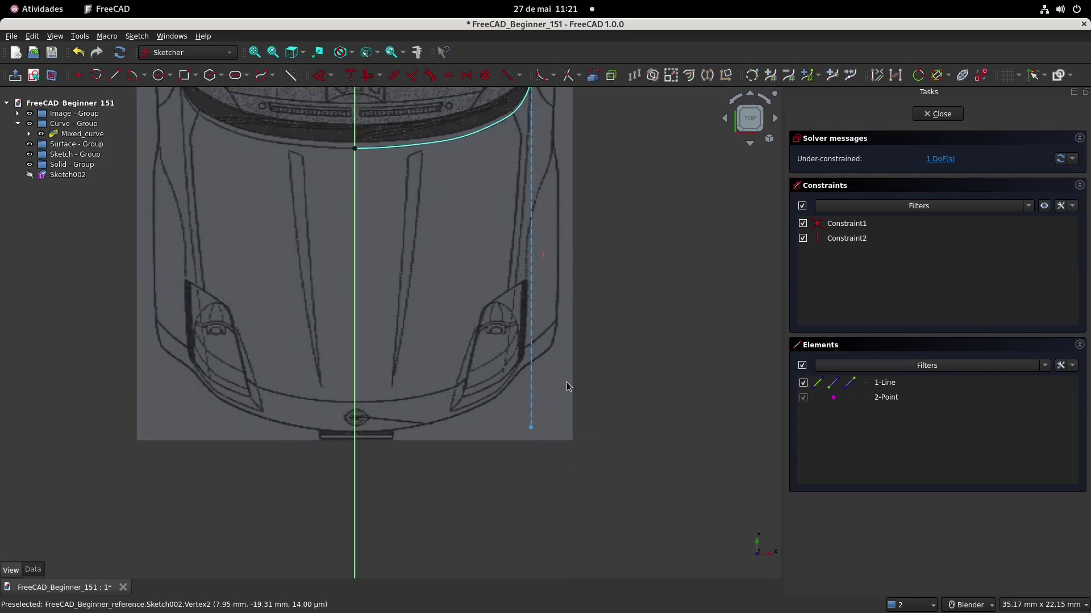
# Trace the hood's front edge from the vertical axis into the headlight with a degree 3 B-spline using six control points.
pyautogui.click(261, 75)
pyautogui.click(355, 401)
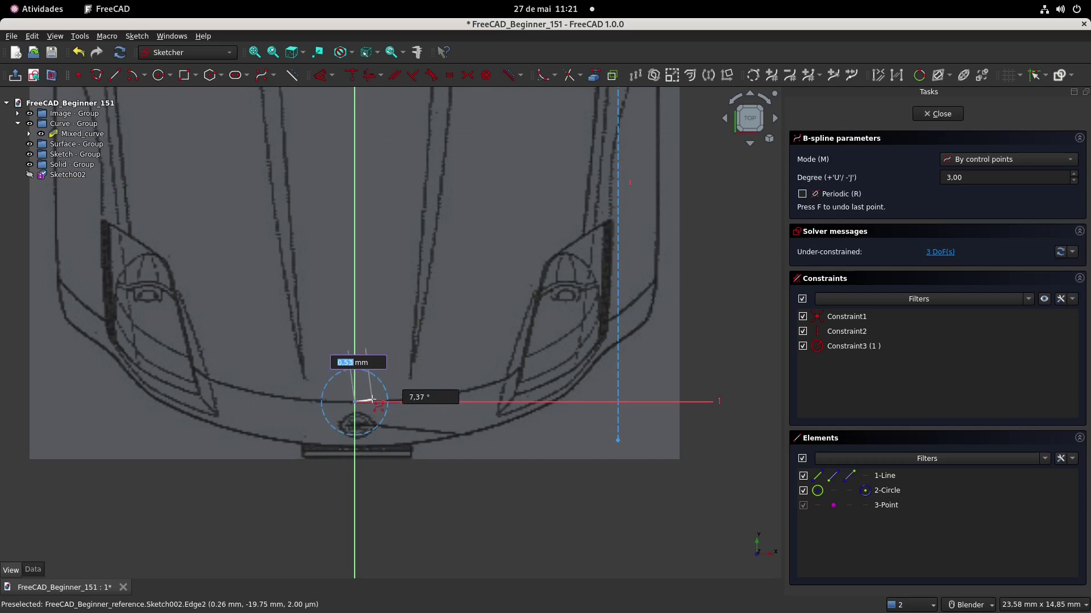
pyautogui.scroll(3, 370, 400)
pyautogui.click(392, 405)
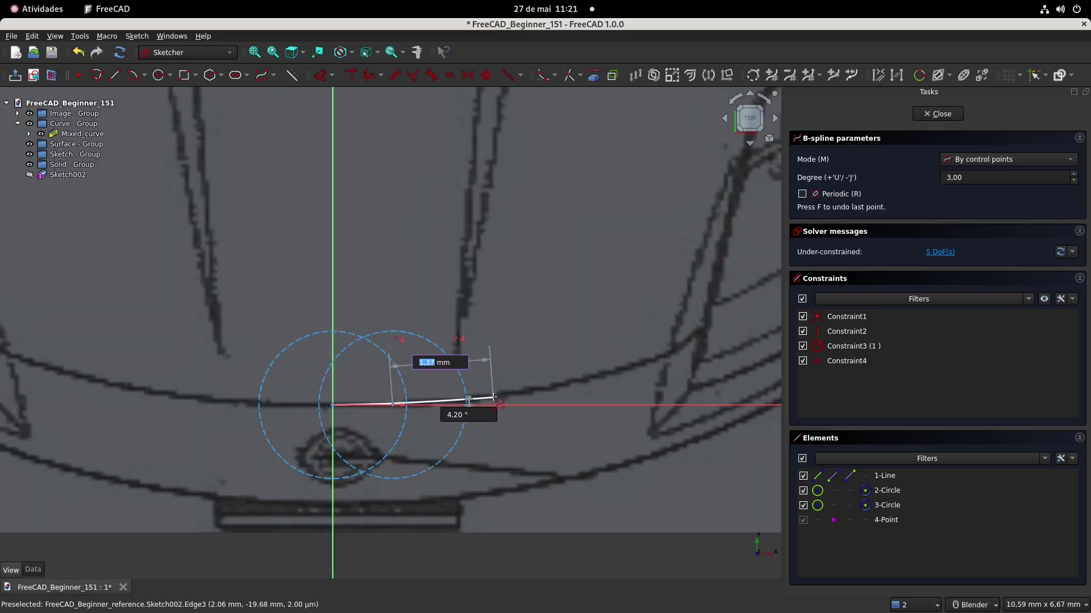
pyautogui.click(492, 397)
pyautogui.click(634, 365)
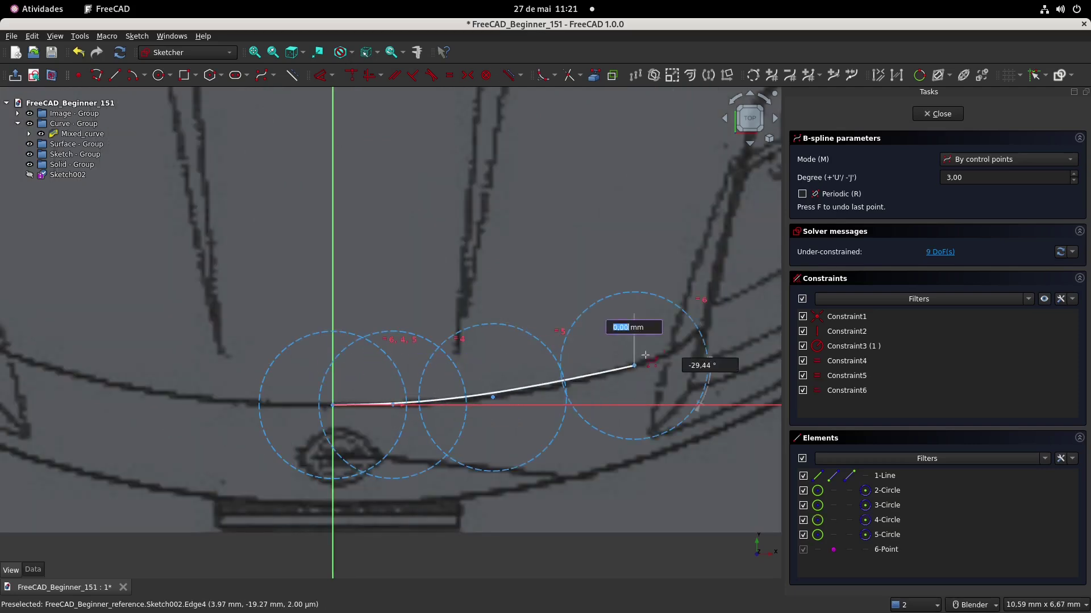
pyautogui.keyDown('shift'); pyautogui.moveTo(687, 352); pyautogui.dragTo(403, 395, button='middle'); pyautogui.keyUp('shift')
pyautogui.click(484, 362)
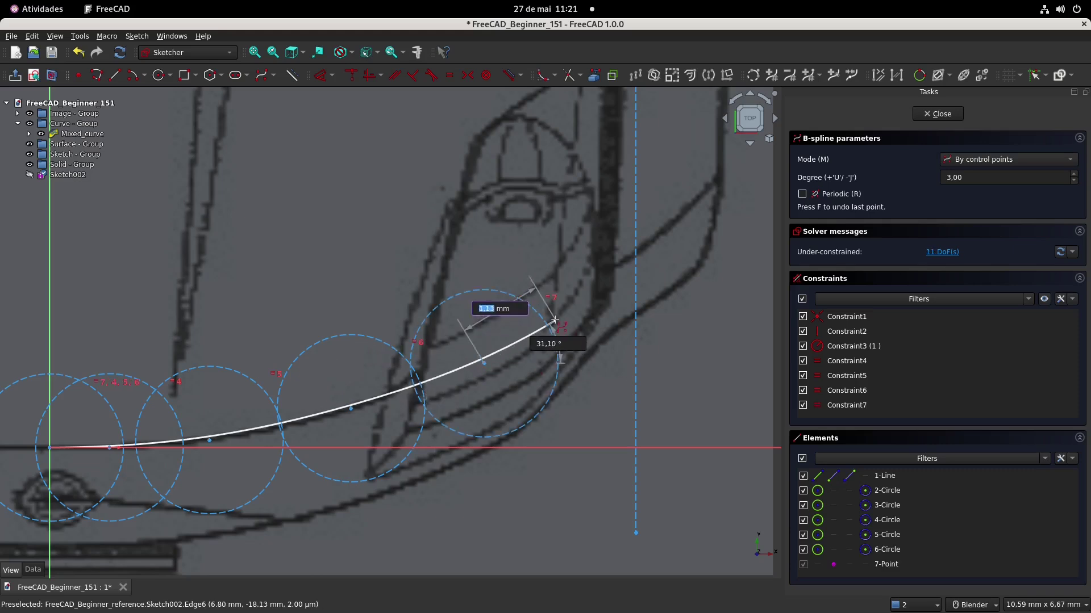
pyautogui.click(550, 326)
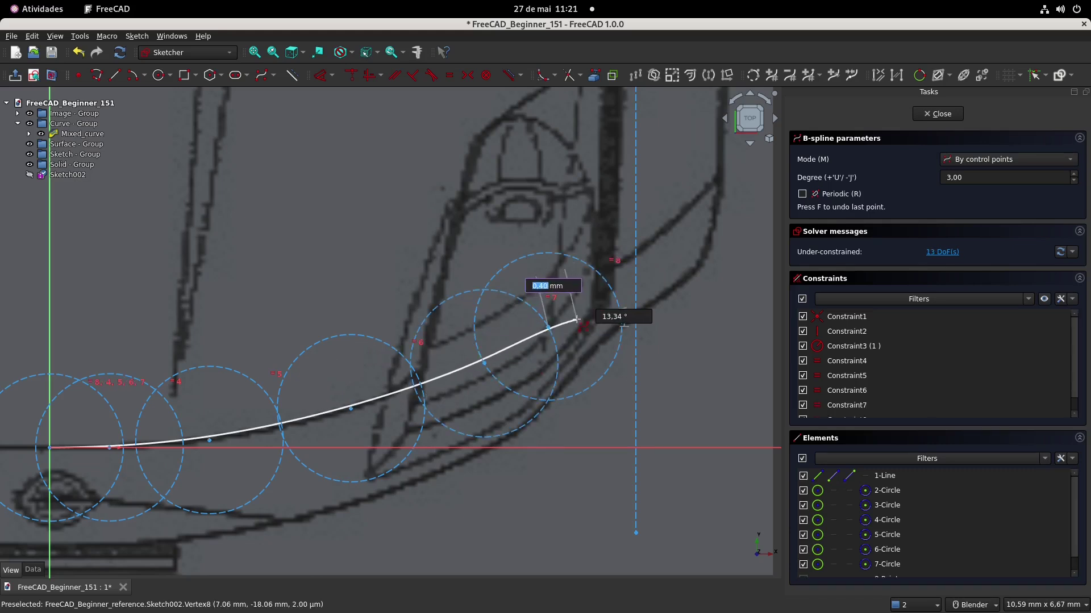
pyautogui.scroll(2, 550, 320)
pyautogui.rightClick(553, 327)
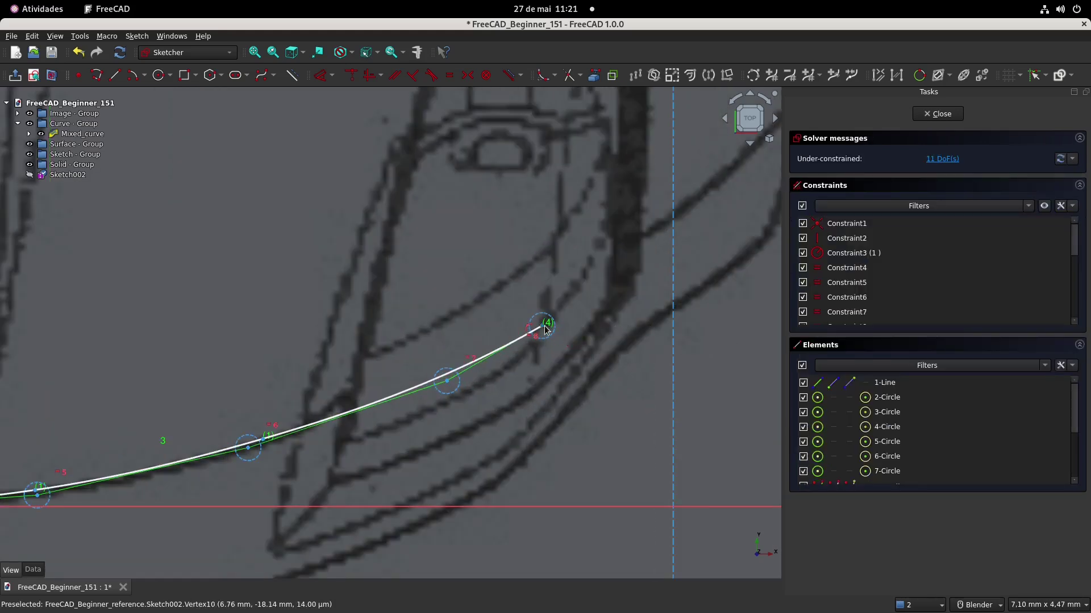
# Fine-tune the B-spline's last two control points to follow the hood's front edge inside the headlight.
pyautogui.scroll(-5, 553, 325)
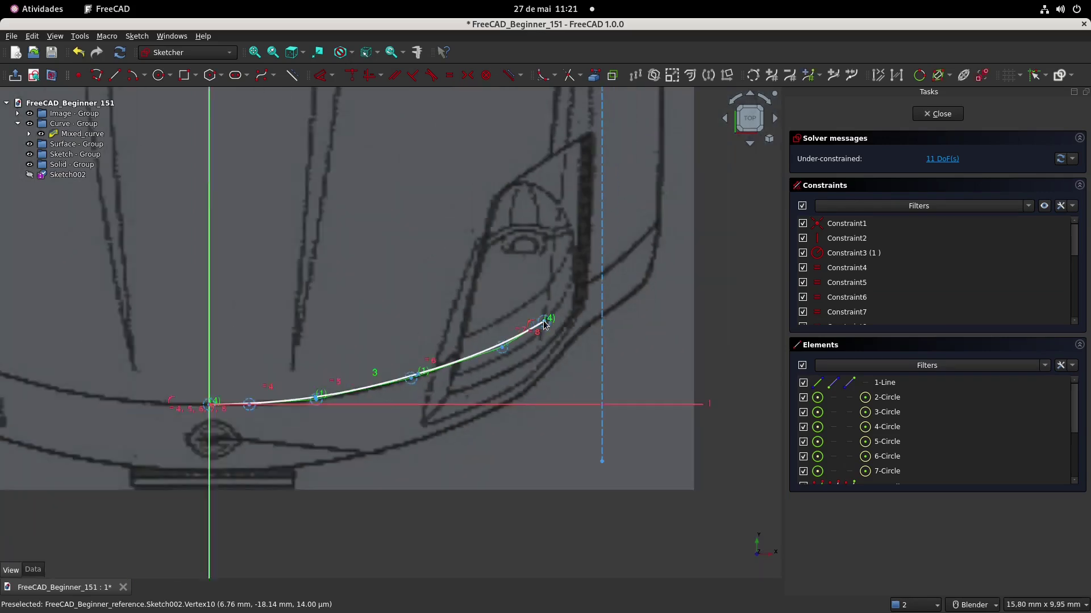
pyautogui.keyDown('shift'); pyautogui.moveTo(591, 260); pyautogui.dragTo(584, 348, button='middle'); pyautogui.keyUp('shift')
pyautogui.keyDown('shift'); pyautogui.moveTo(611, 205); pyautogui.dragTo(610, 203, button='middle'); pyautogui.keyUp('shift')
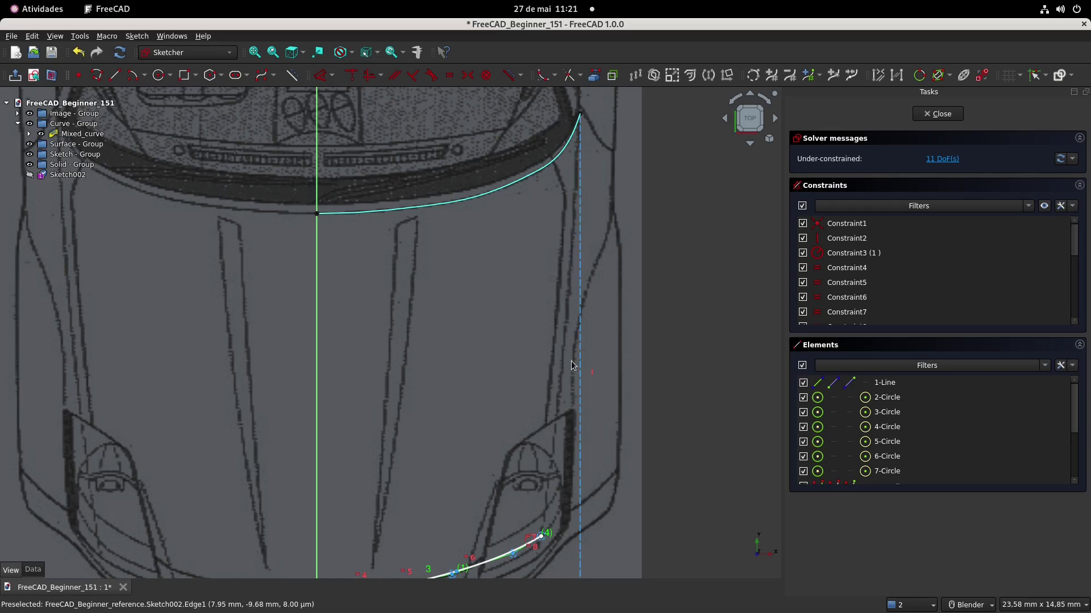
pyautogui.keyDown('shift'); pyautogui.moveTo(572, 365); pyautogui.dragTo(591, 192, button='middle'); pyautogui.keyUp('shift')
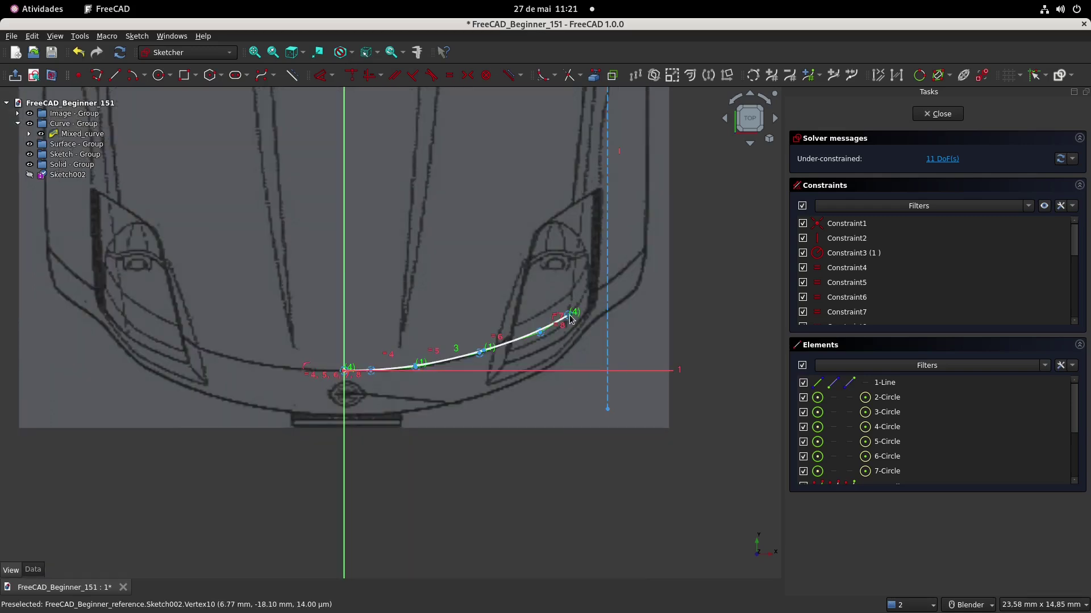
pyautogui.scroll(3, 571, 319)
pyautogui.moveTo(516, 352); pyautogui.dragTo(514, 350)
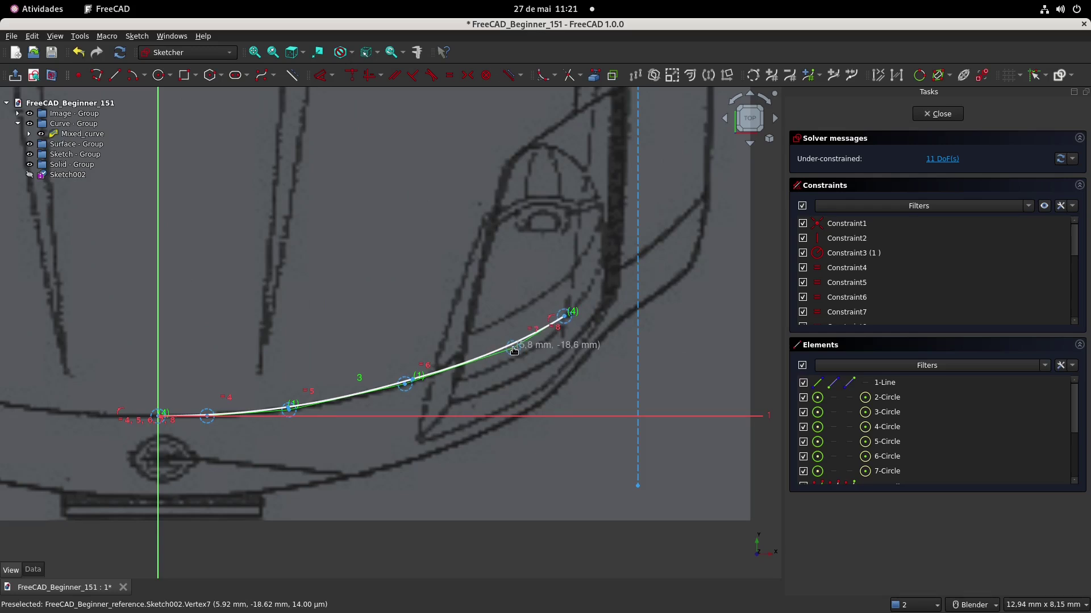
pyautogui.moveTo(567, 319); pyautogui.dragTo(567, 317)
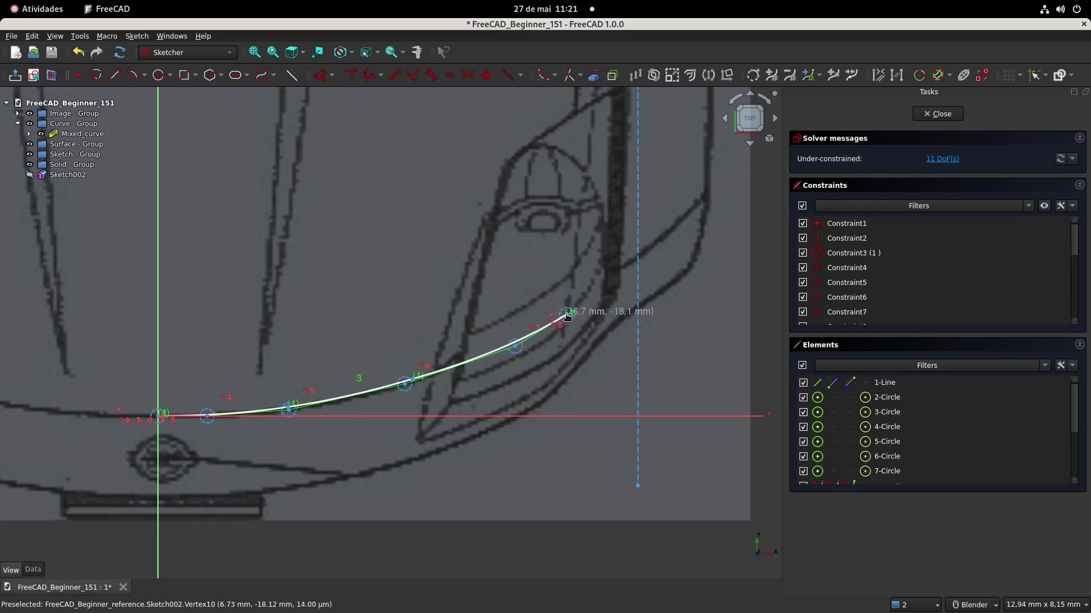
# Dimension the vertical distance of the B-spline's inner endpoint from the origin, keeping the proposed length.
pyautogui.keyDown('shift'); pyautogui.moveTo(567, 317); pyautogui.dragTo(653, 225, button='middle'); pyautogui.keyUp('shift')
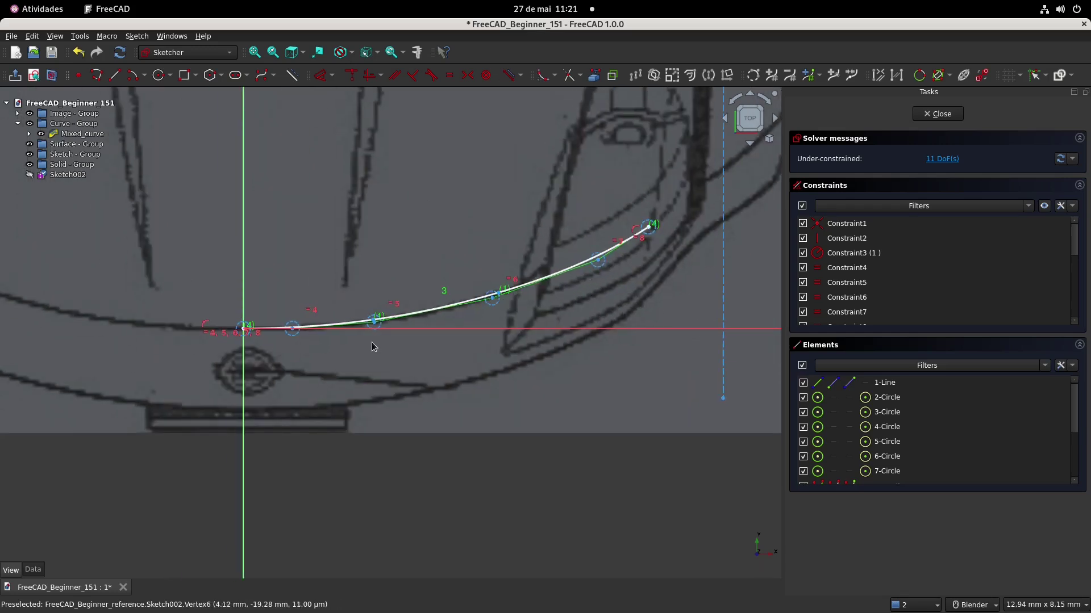
pyautogui.scroll(2, 297, 340)
pyautogui.scroll(-6, 297, 340)
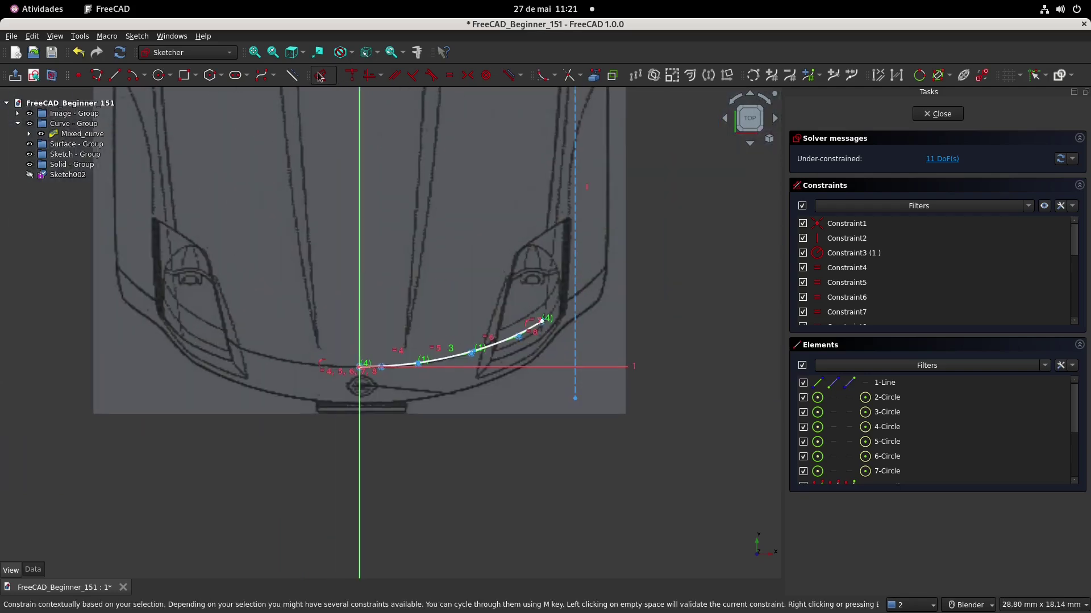
pyautogui.click(359, 367)
pyautogui.click(300, 264)
pyautogui.click(603, 347)
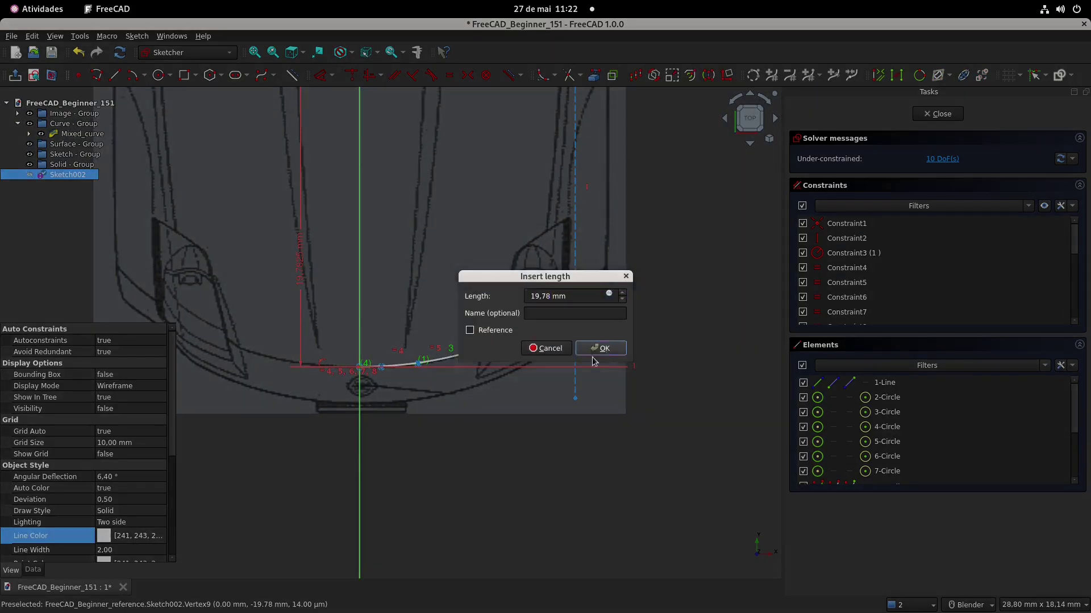
# Constrain the B-spline's outer endpoint to a vertical distance of 18.1 mm from the origin.
pyautogui.scroll(3, 439, 409)
pyautogui.scroll(-5, 428, 406)
pyautogui.click(581, 328)
pyautogui.write('18,1')
pyautogui.press('Return')
# Shift the B-spline's outer endpoint slightly outward so it follows the hood's front edge inside the headlight.
pyautogui.scroll(5, 527, 389)
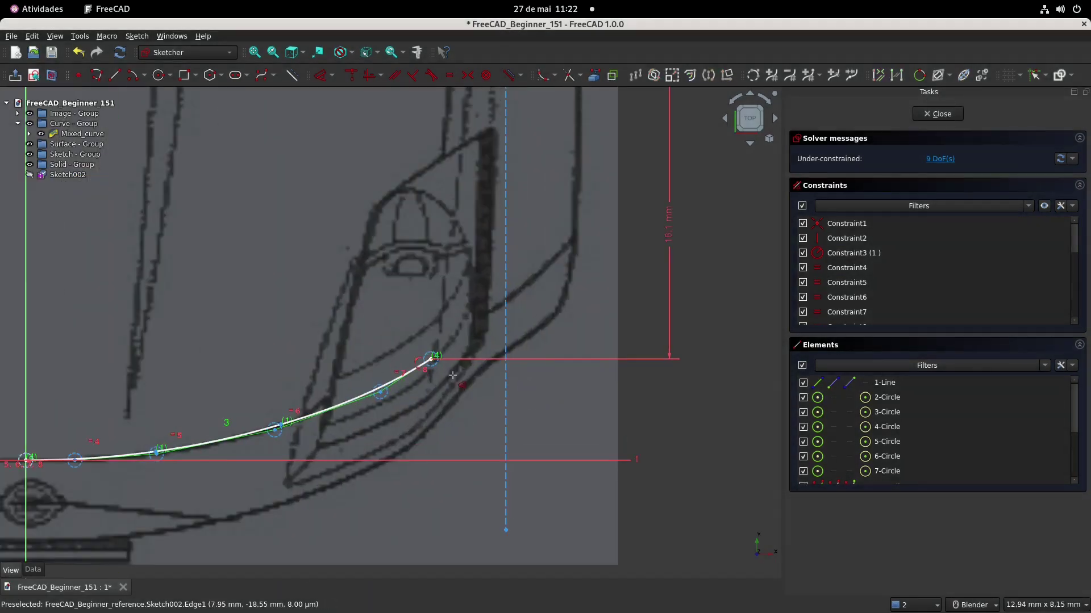
pyautogui.moveTo(453, 379); pyautogui.dragTo(437, 363)
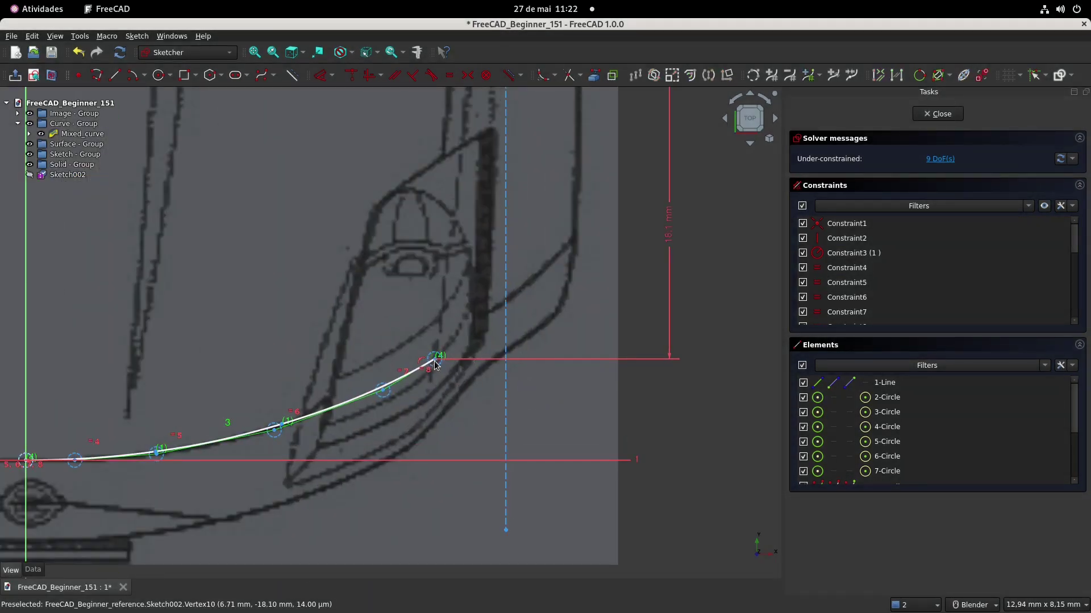
pyautogui.keyDown('shift'); pyautogui.moveTo(436, 364); pyautogui.dragTo(480, 262, button='middle'); pyautogui.keyUp('shift')
pyautogui.keyDown('shift'); pyautogui.moveTo(377, 346); pyautogui.dragTo(320, 355, button='middle'); pyautogui.keyUp('shift')
pyautogui.moveTo(319, 355); pyautogui.dragTo(322, 358)
pyautogui.keyDown('shift'); pyautogui.moveTo(322, 358); pyautogui.dragTo(406, 363, button='middle'); pyautogui.keyUp('shift')
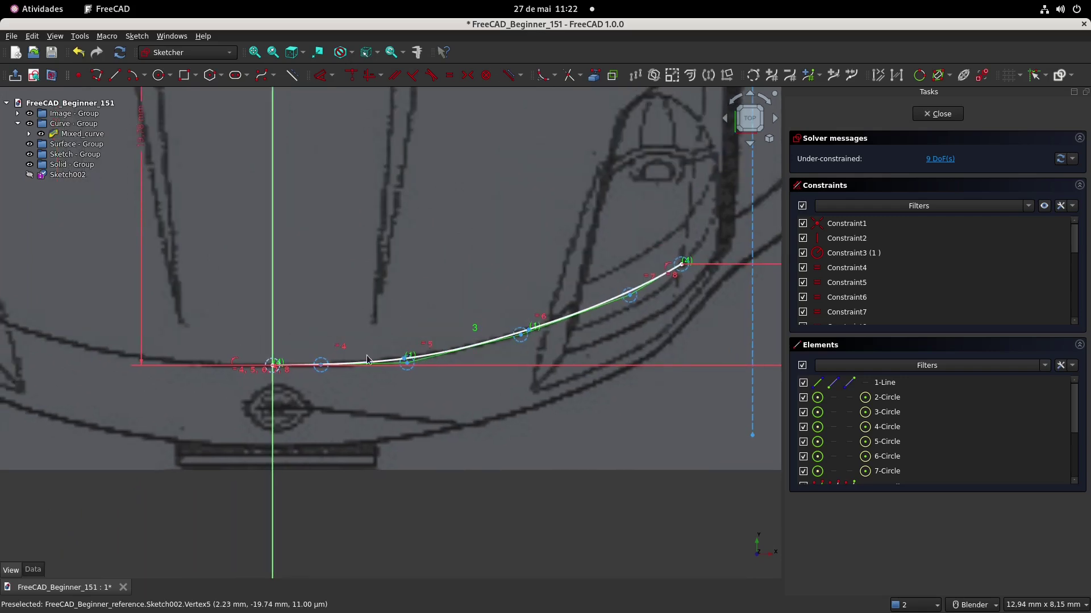
# Reposition the B-spline's second control point and constrain it horizontally to the inner endpoint on the vertical axis.
pyautogui.scroll(4, 321, 368)
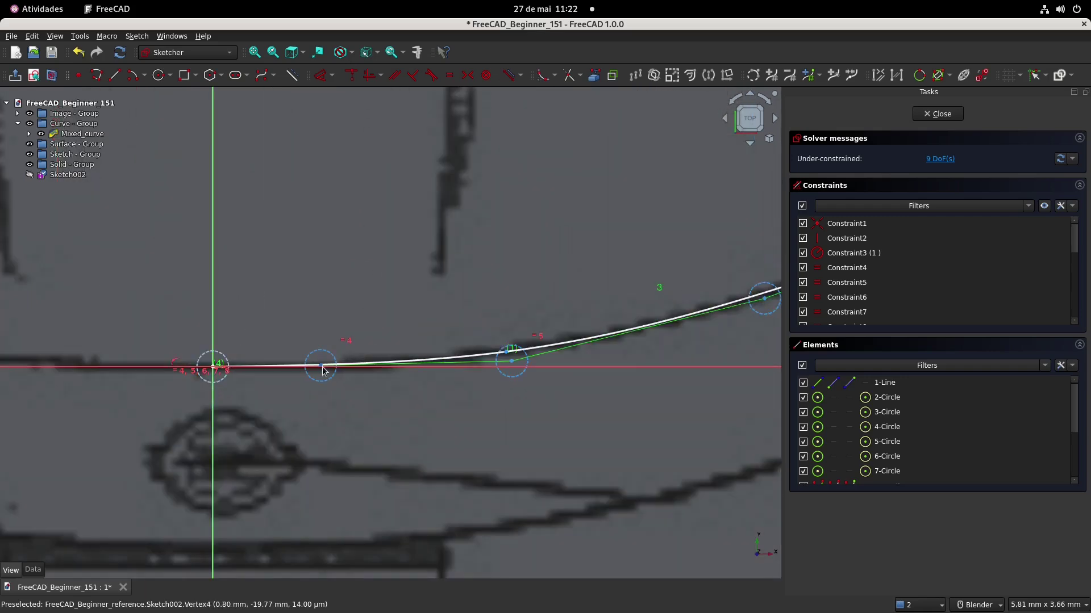
pyautogui.moveTo(322, 368); pyautogui.dragTo(322, 387)
pyautogui.click(214, 373)
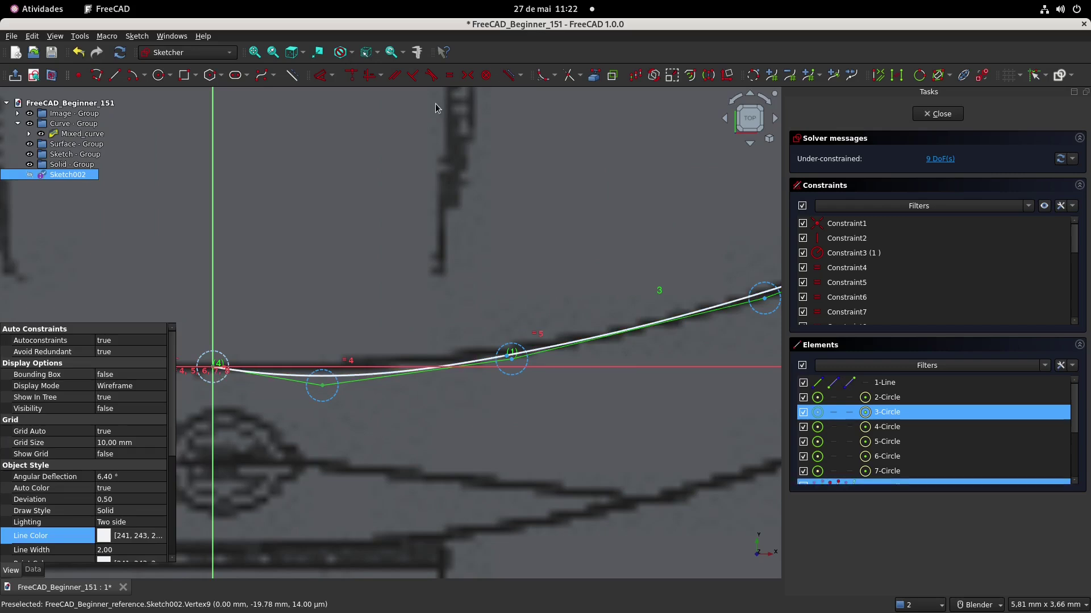
pyautogui.click(368, 75)
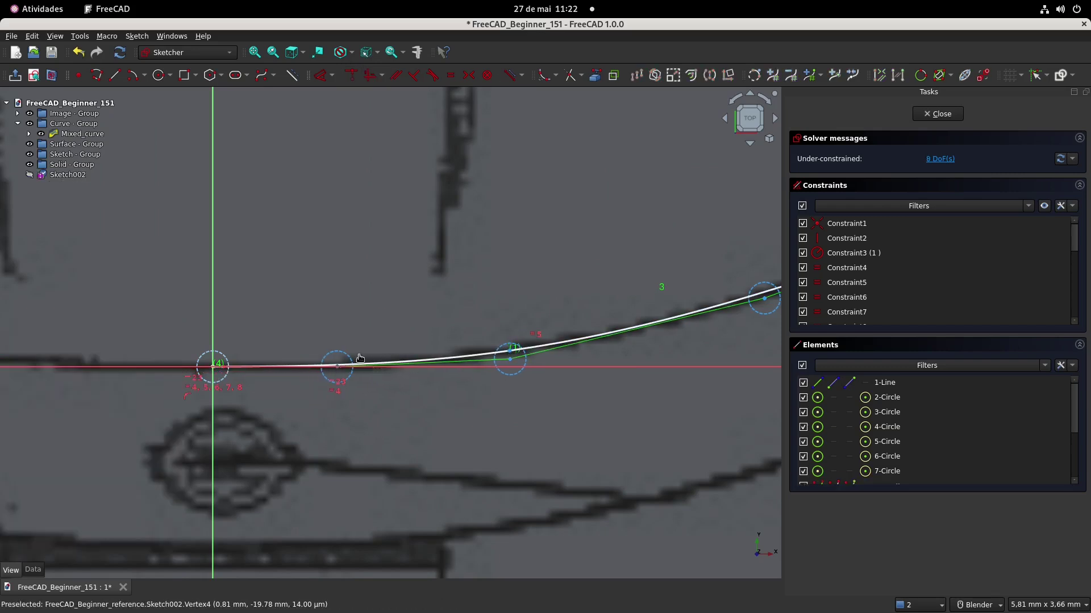
# Dimension the vertical distances of the B-spline's third, fourth and fifth control points from the origin, keeping the proposed lengths.
pyautogui.scroll(-5, 341, 372)
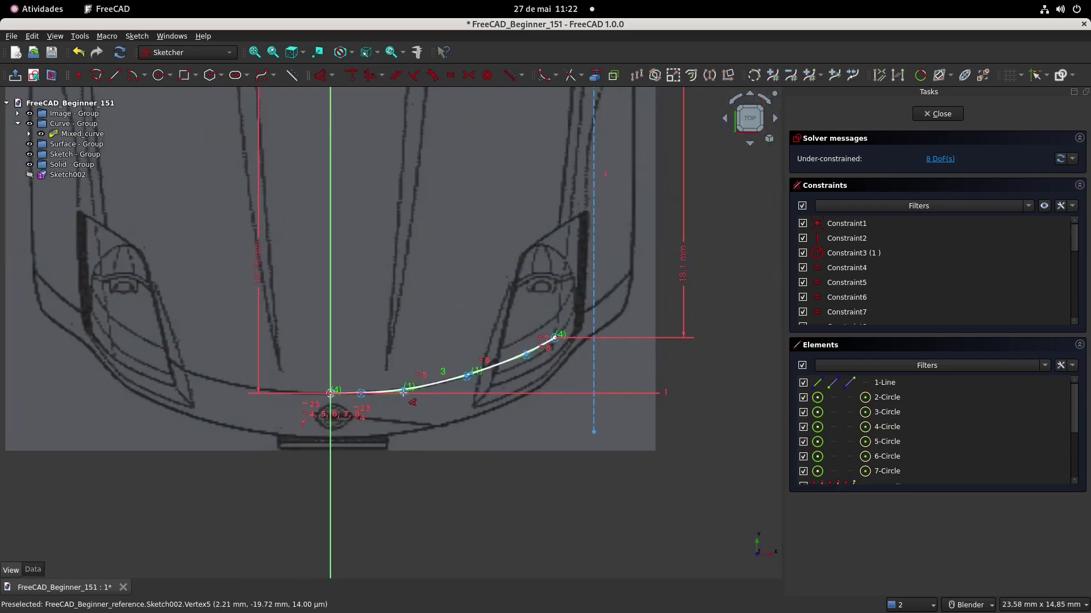
pyautogui.click(403, 391)
pyautogui.press('i')
pyautogui.click(467, 376)
pyautogui.scroll(2, 467, 377)
pyautogui.click(467, 375)
pyautogui.press('i')
pyautogui.press('Return')
pyautogui.click(576, 336)
pyautogui.press('i')
pyautogui.press('Return')
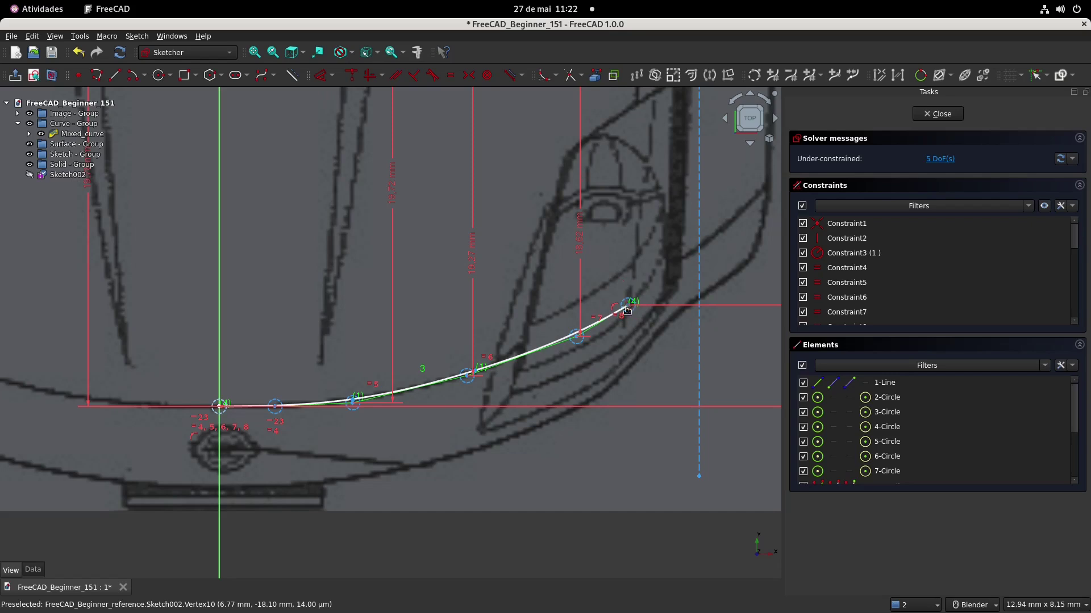
pyautogui.click(627, 309)
pyautogui.hotkey('ctrl', 'z')
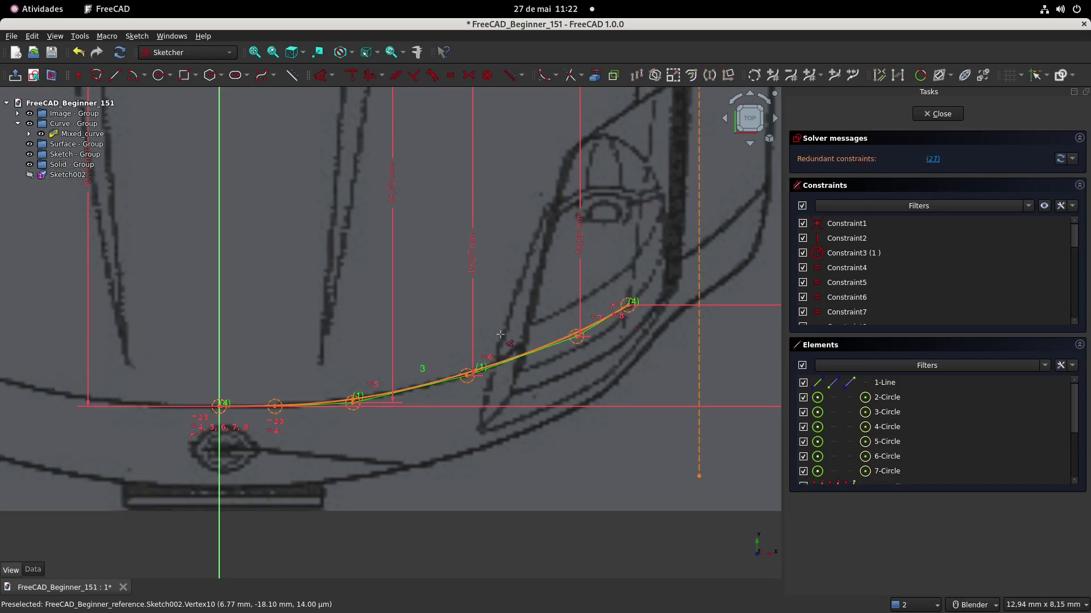
# Dimension the second to fifth control points horizontally from the vertical axis at 0.92, 2.21, 4.11 and 5.92 mm.
pyautogui.click(274, 405)
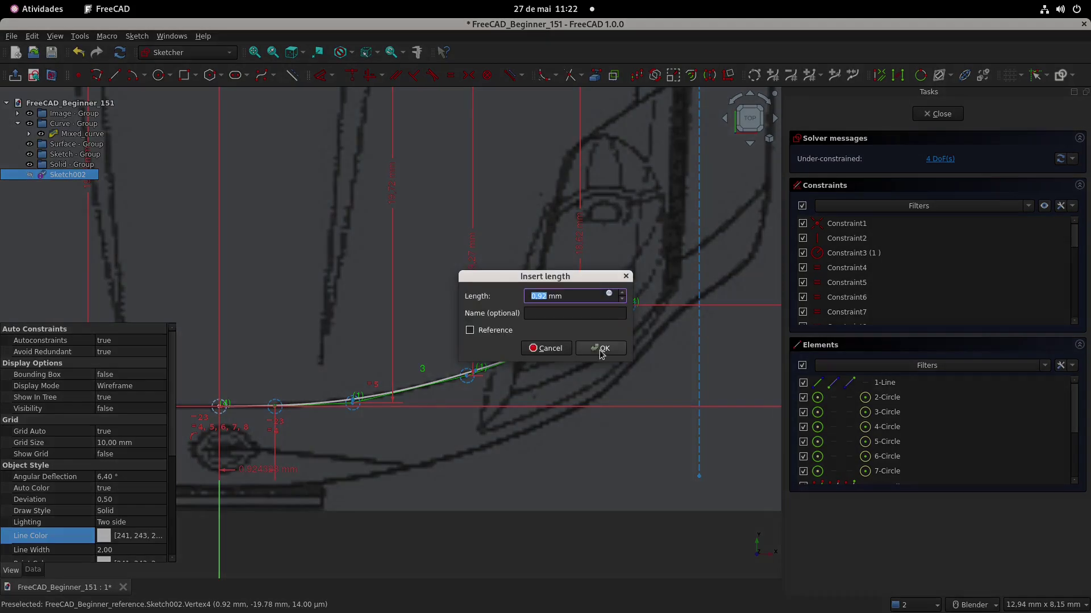
pyautogui.click(601, 349)
pyautogui.click(353, 402)
pyautogui.press('Return')
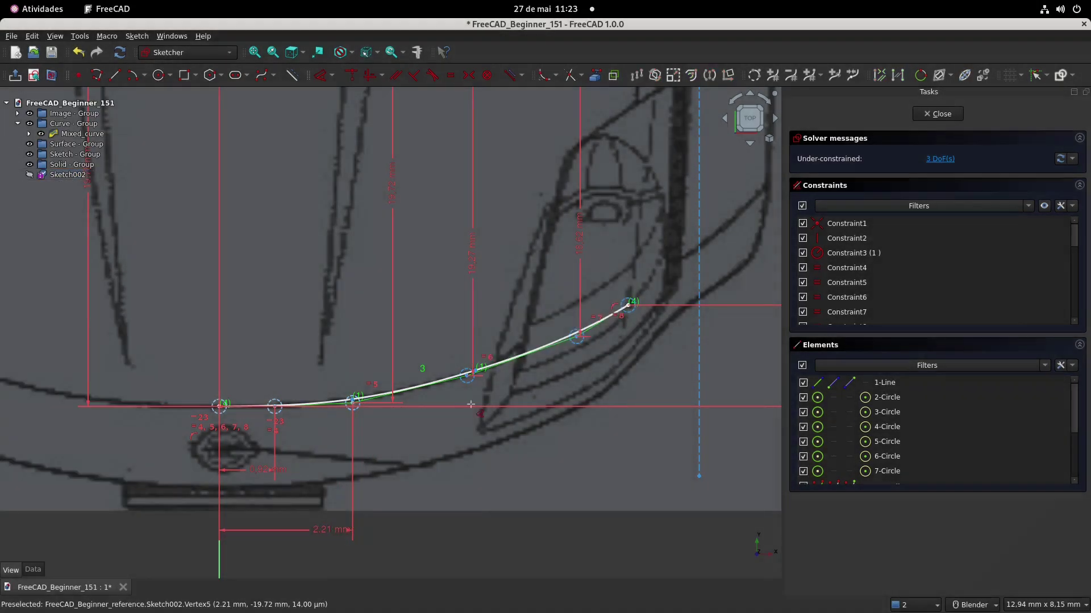
pyautogui.click(466, 375)
pyautogui.press('Return')
pyautogui.scroll(-2, 585, 253)
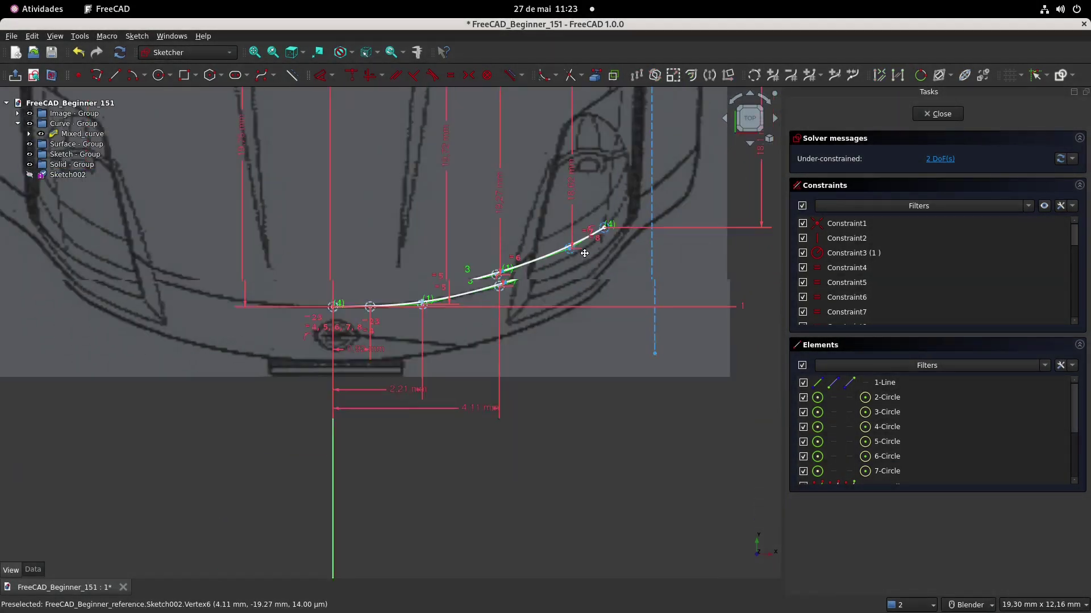
pyautogui.click(569, 248)
pyautogui.press('Return')
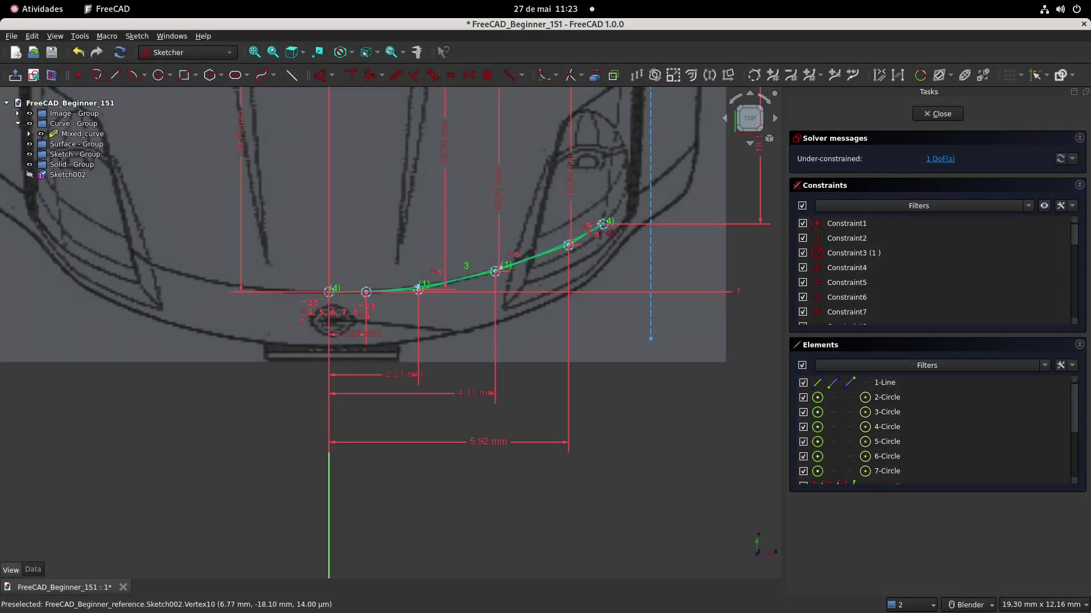
# Delete the vertical construction line at the B-spline's outer endpoint and finish the top-view sketch.
pyautogui.click(603, 230)
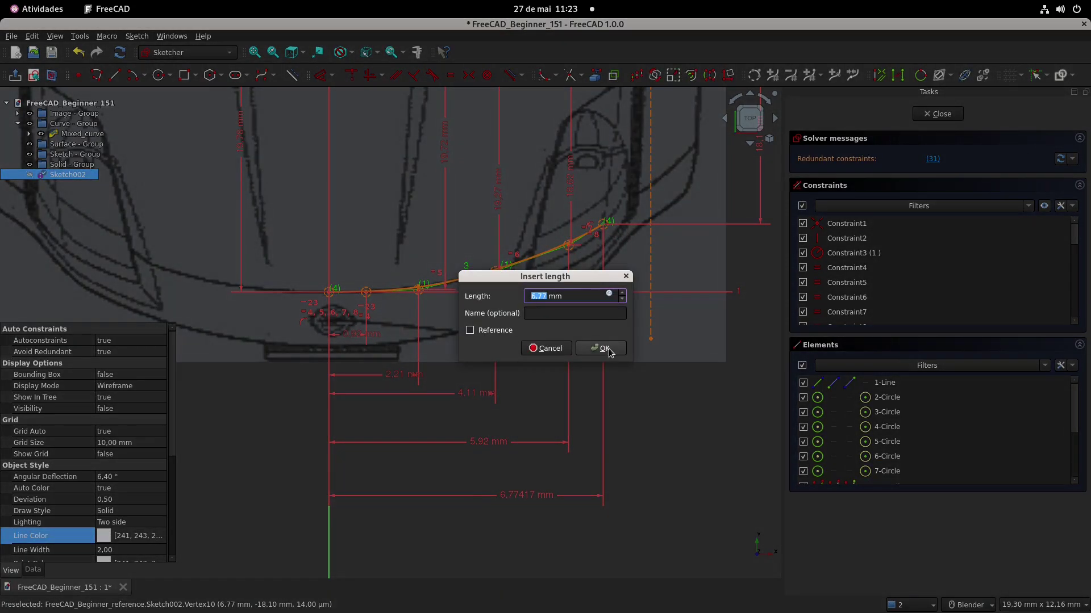
pyautogui.click(602, 349)
pyautogui.scroll(3, 626, 241)
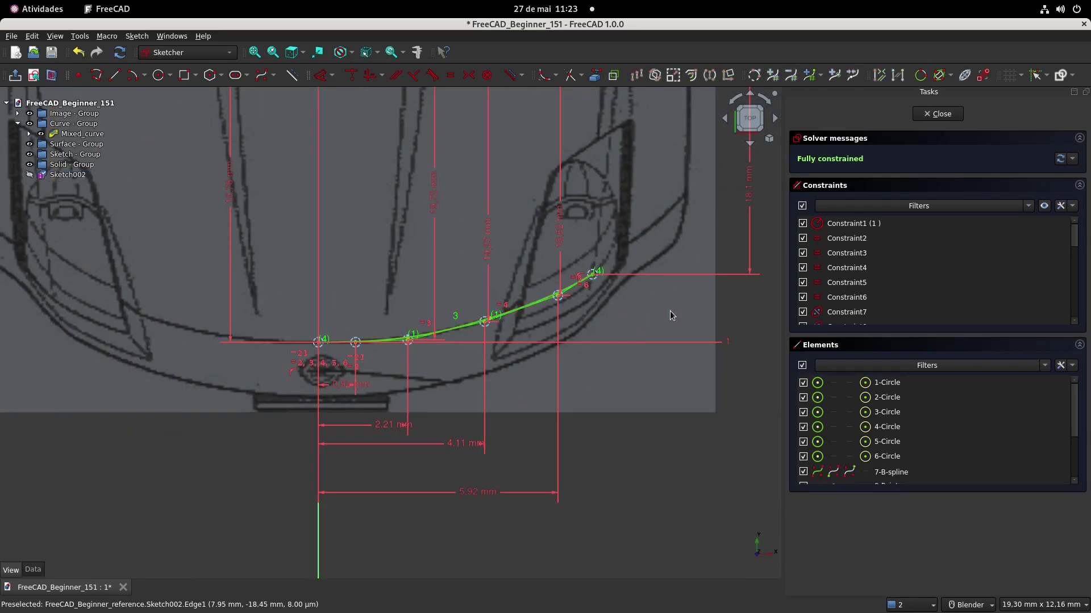
pyautogui.scroll(-3, 594, 321)
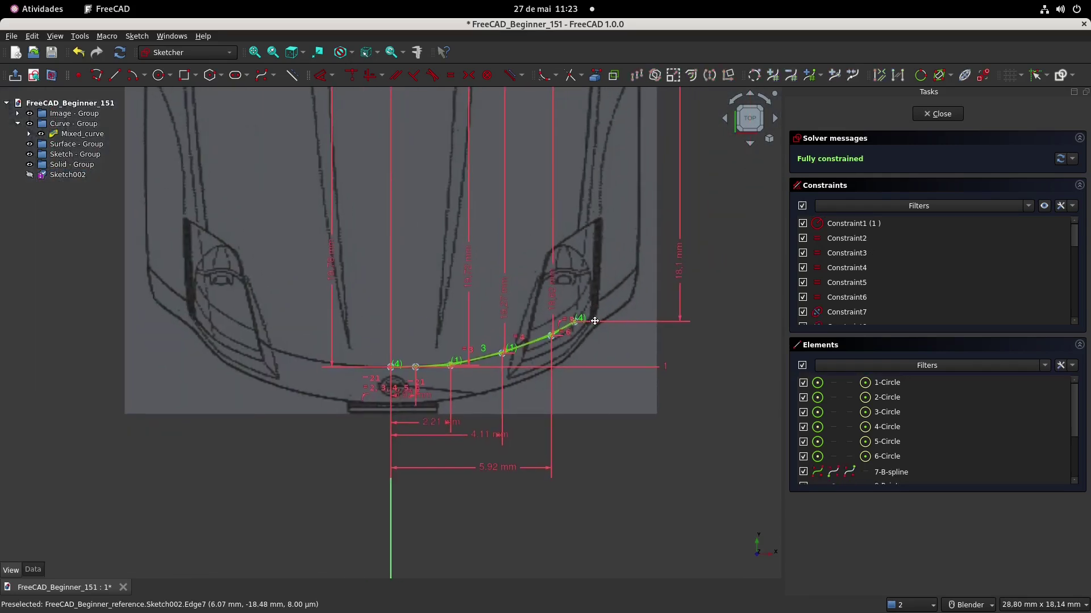
pyautogui.click(937, 114)
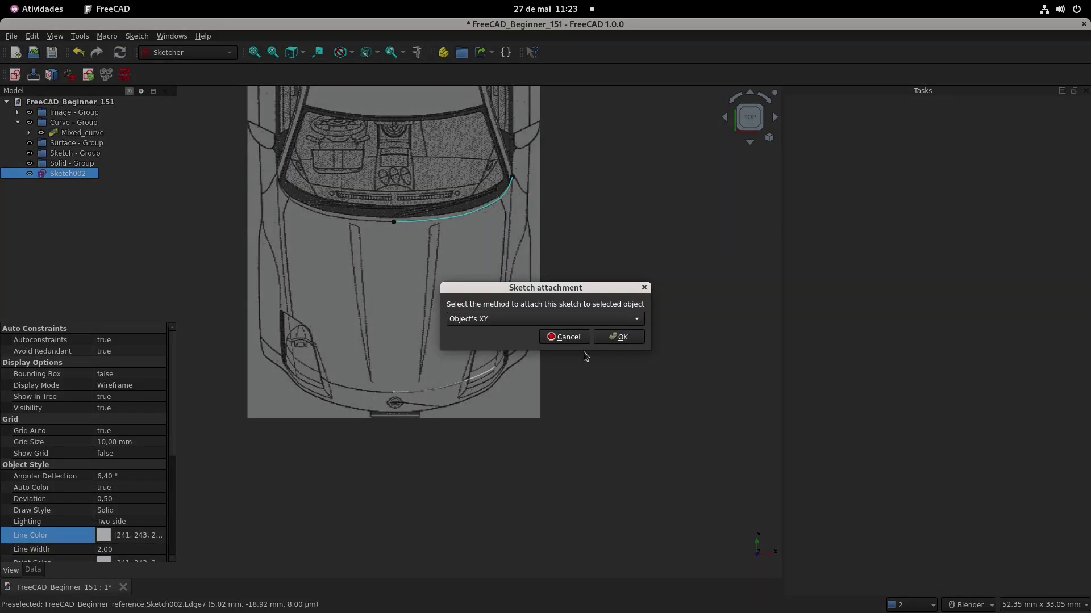
# Cancel the attachment of a sketch to the selected object and create a new sketch on the XZ-Plane.
pyautogui.click(582, 340)
pyautogui.click(616, 356)
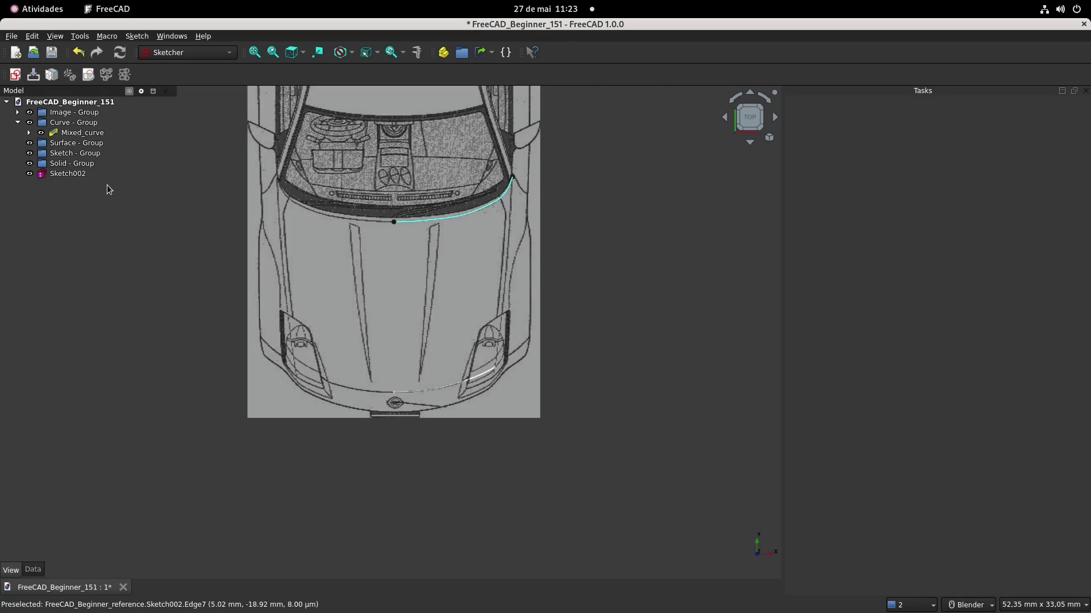
pyautogui.click(15, 75)
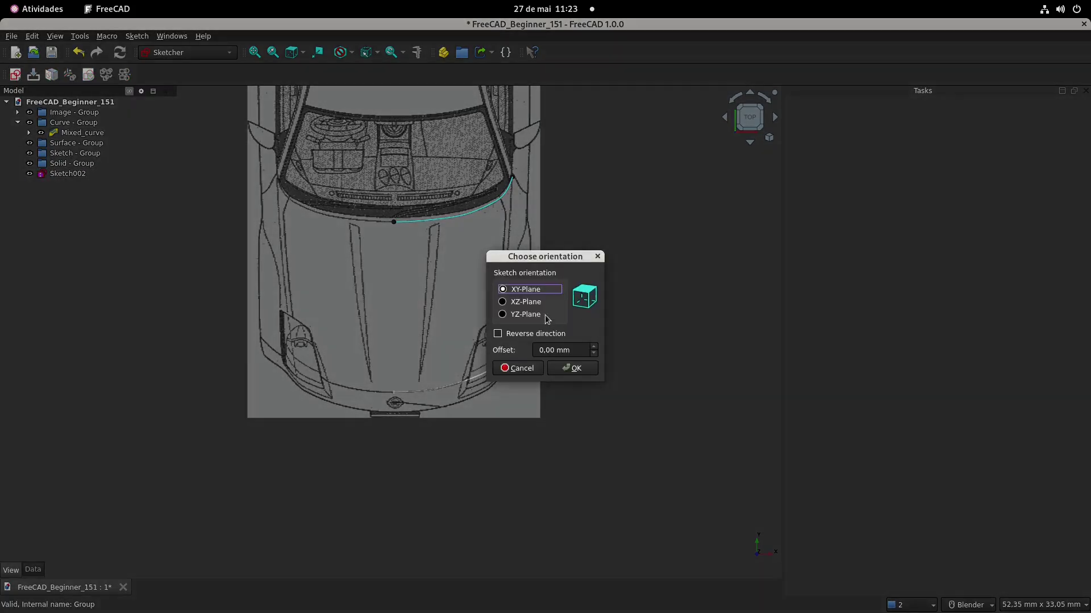
pyautogui.click(526, 302)
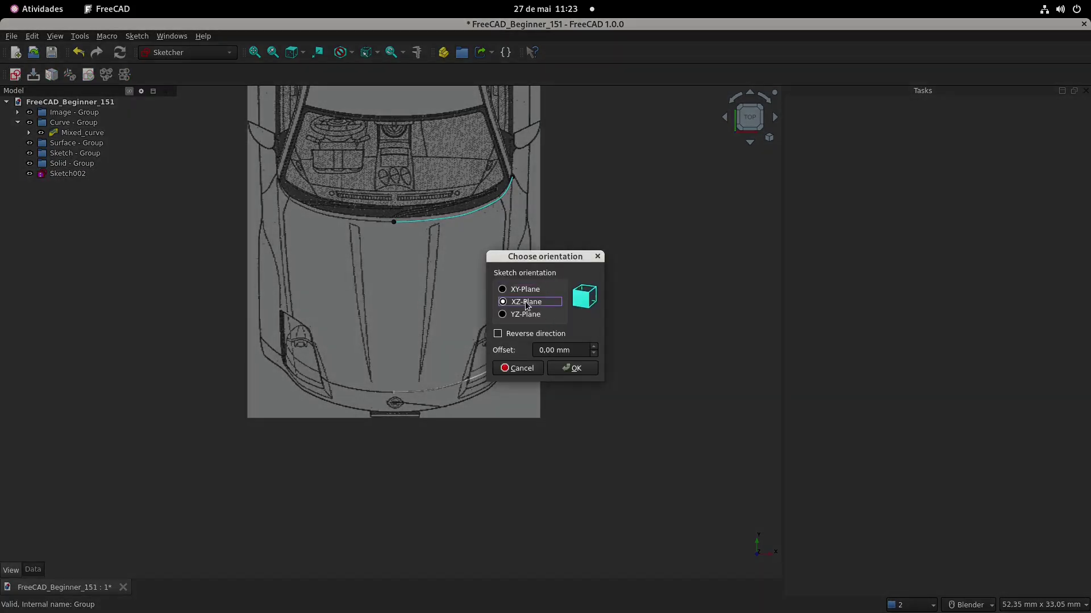
pyautogui.click(573, 368)
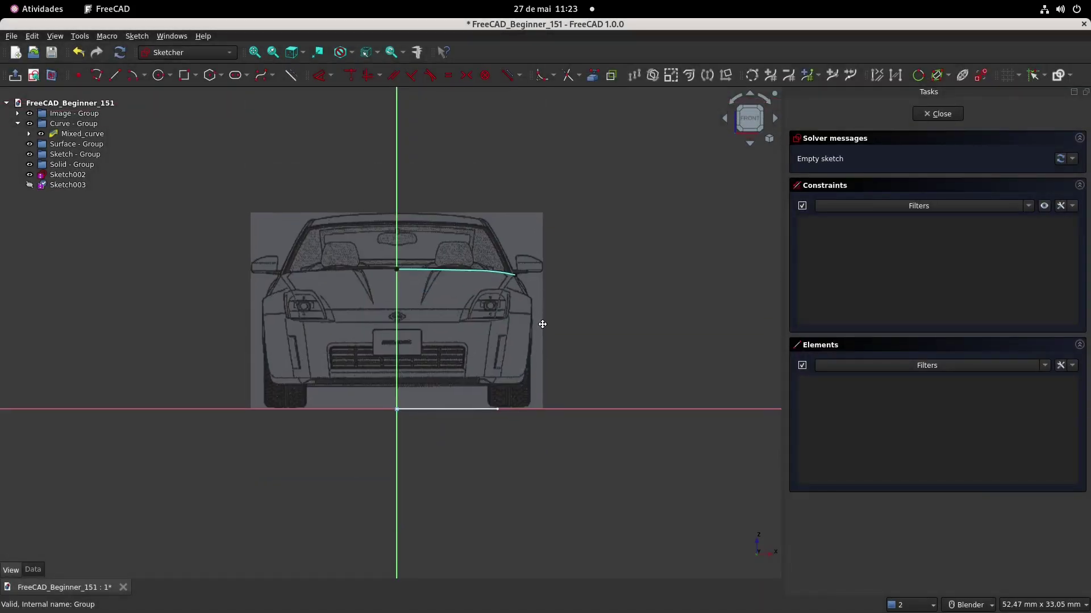
# Reference the top-view curve's outer endpoint as external geometry and draw a vertical line from it up into the headlight.
pyautogui.scroll(2, 463, 266)
pyautogui.click(592, 75)
pyautogui.click(521, 474)
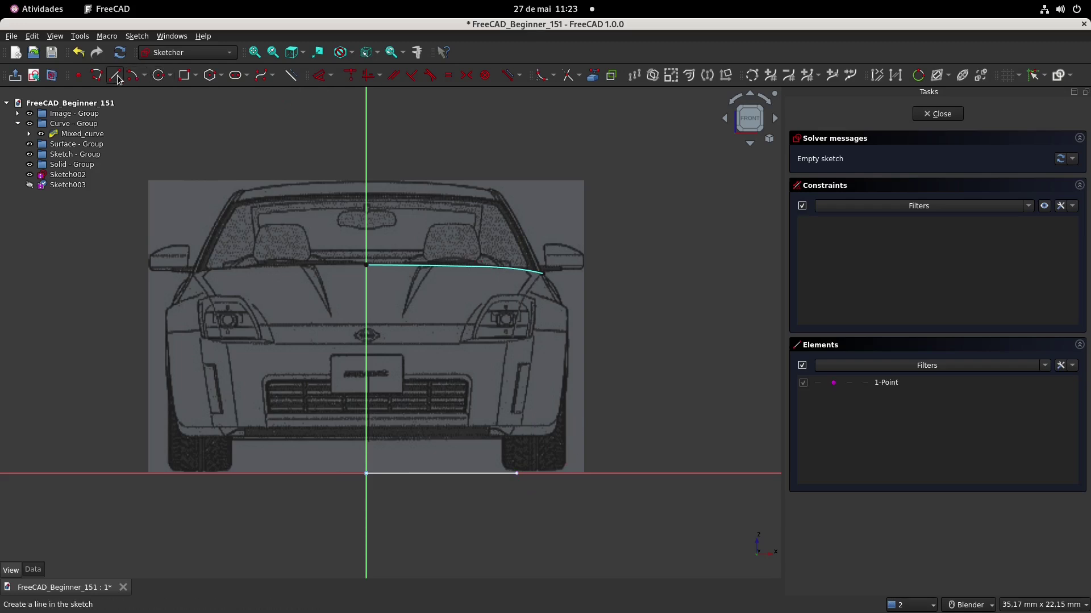
pyautogui.click(118, 78)
pyautogui.click(517, 472)
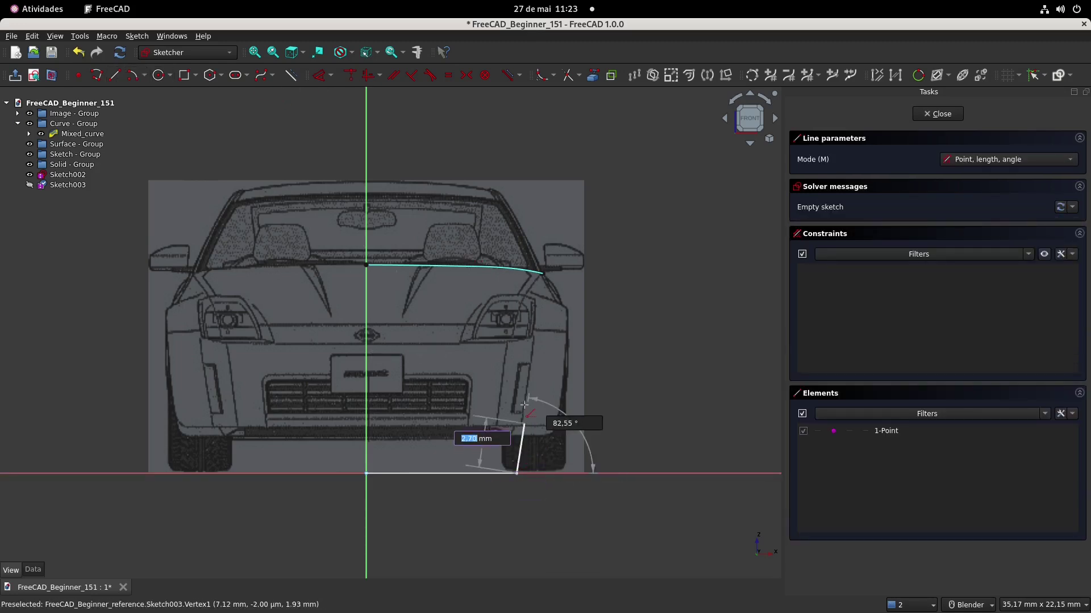
pyautogui.click(520, 326)
# Convert the vertical line to construction geometry and constrain its length to 6.62 mm.
pyautogui.scroll(1, 521, 326)
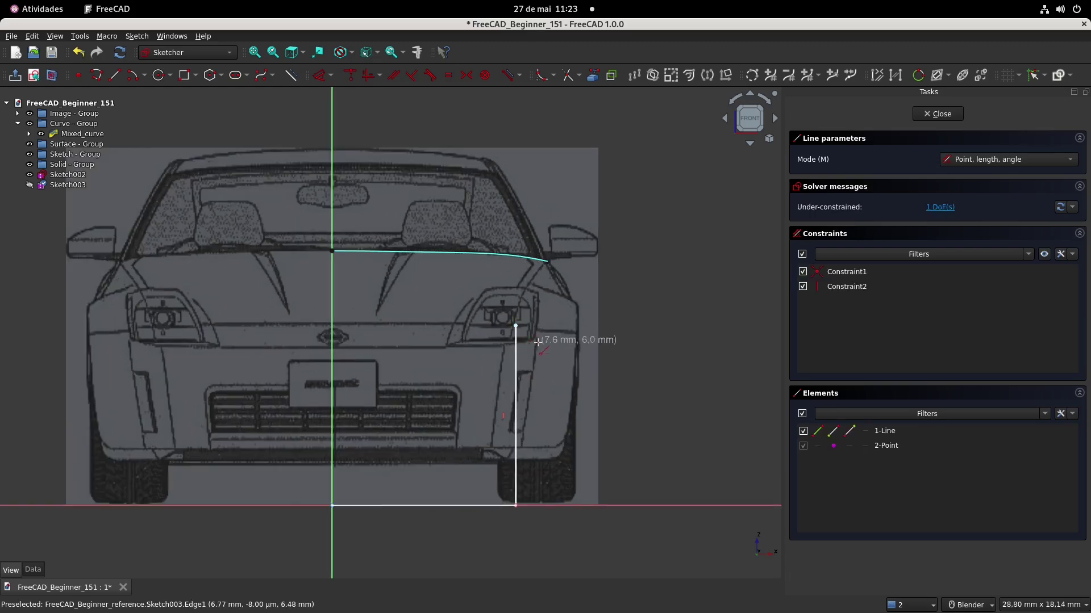
pyautogui.scroll(3, 518, 291)
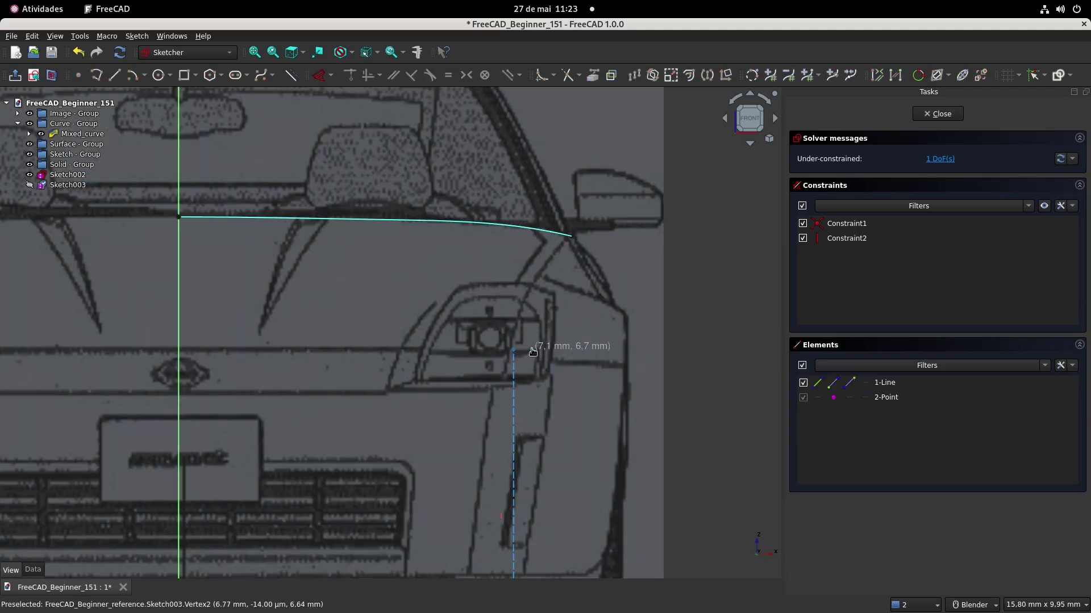
pyautogui.scroll(-4, 534, 356)
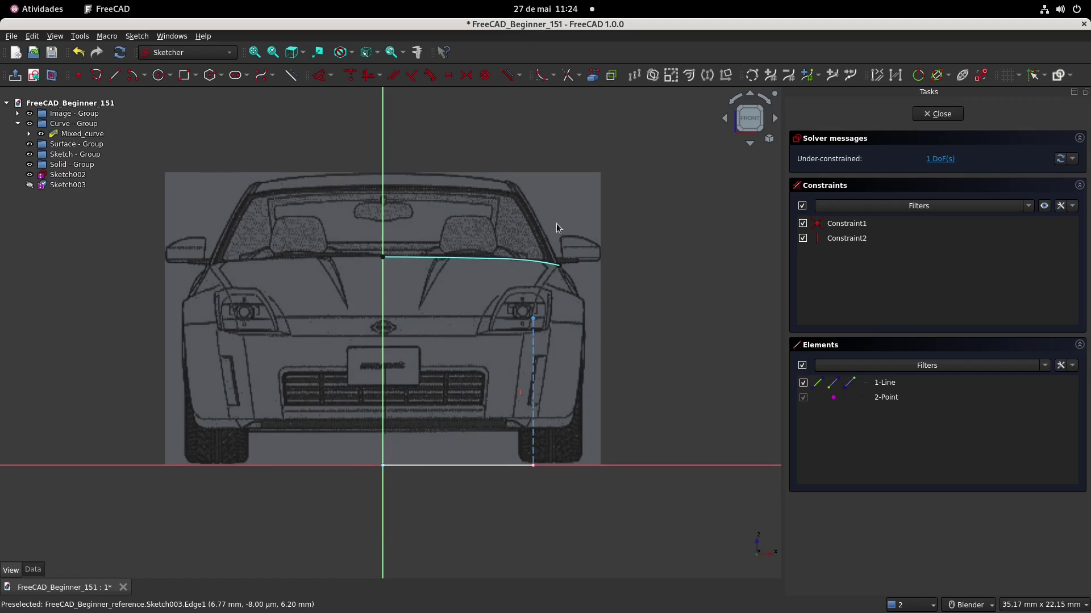
pyautogui.click(531, 401)
pyautogui.press('i')
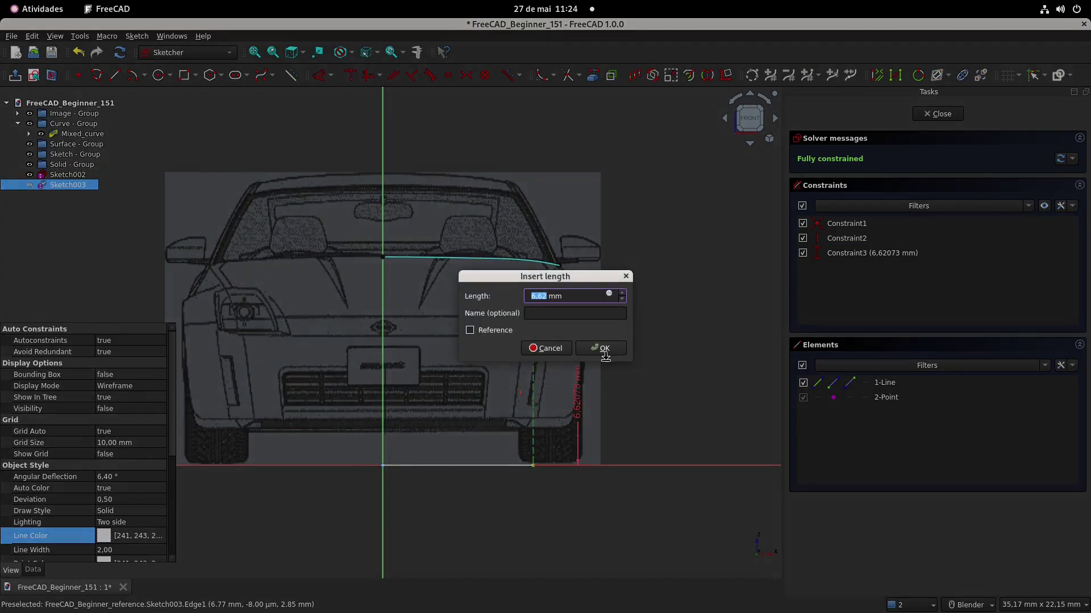
pyautogui.press('Return')
pyautogui.scroll(1, 480, 336)
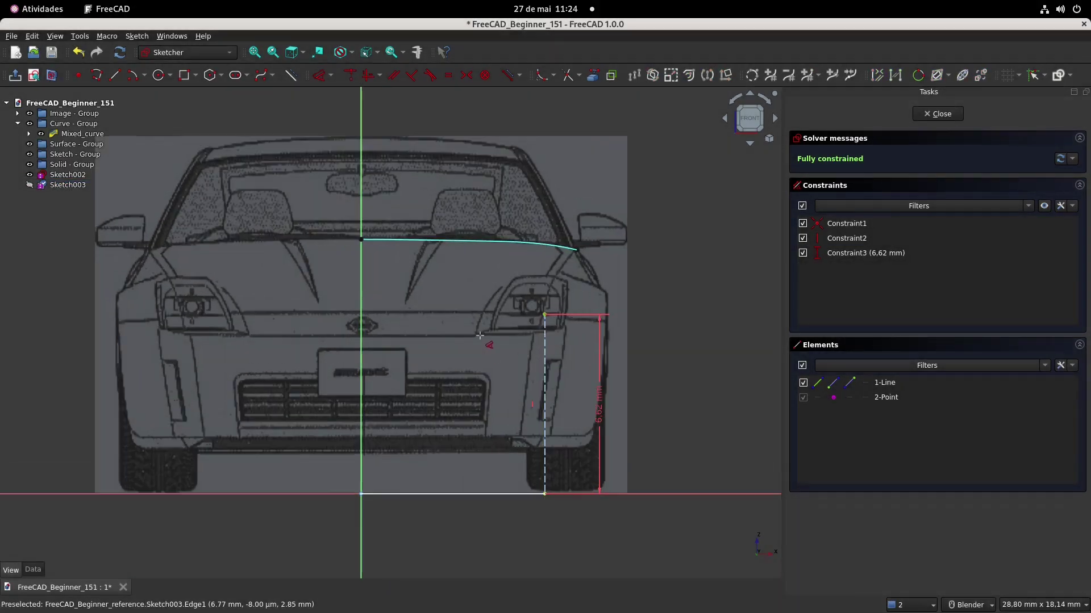
# Draw a degree-3 B-spline with five control points along the hood's front edge, from the vertical axis to the construction line's upper endpoint.
pyautogui.click(261, 75)
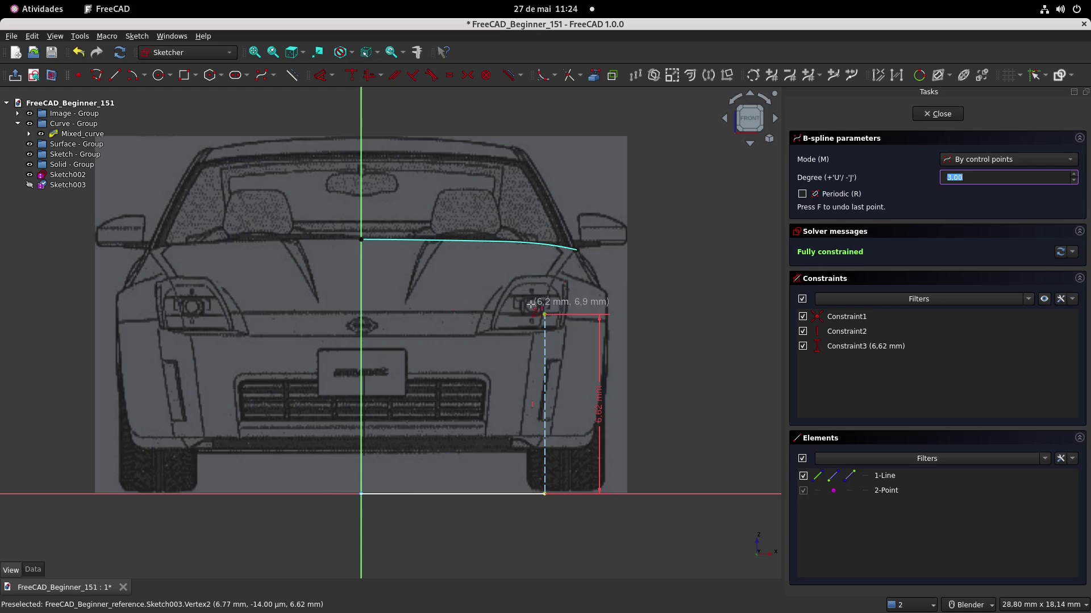
pyautogui.keyDown('shift'); pyautogui.moveTo(527, 286); pyautogui.dragTo(561, 292, button='middle'); pyautogui.keyUp('shift')
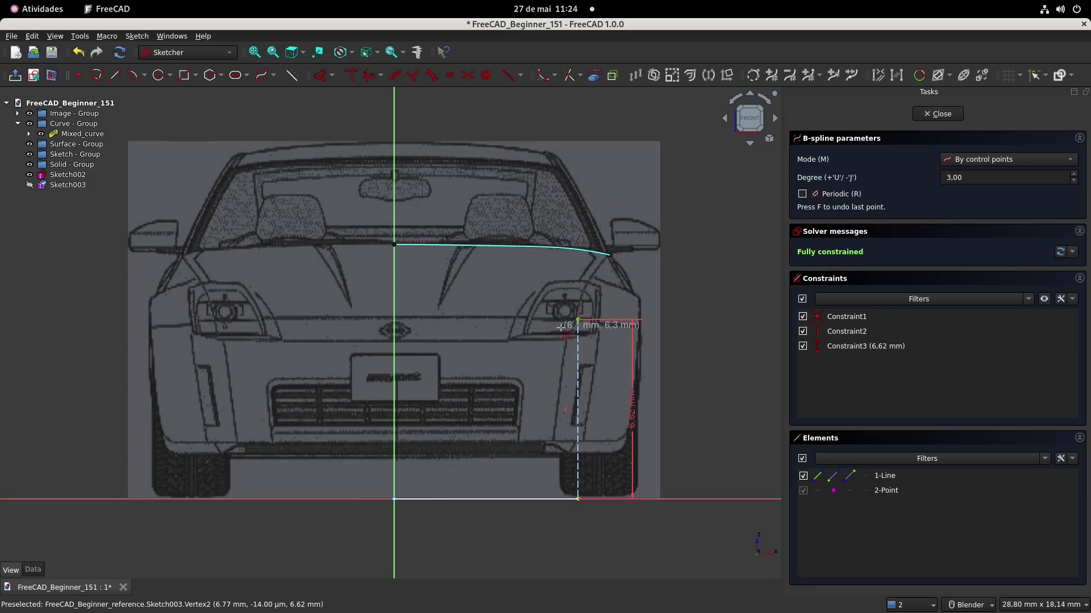
pyautogui.scroll(1, 562, 327)
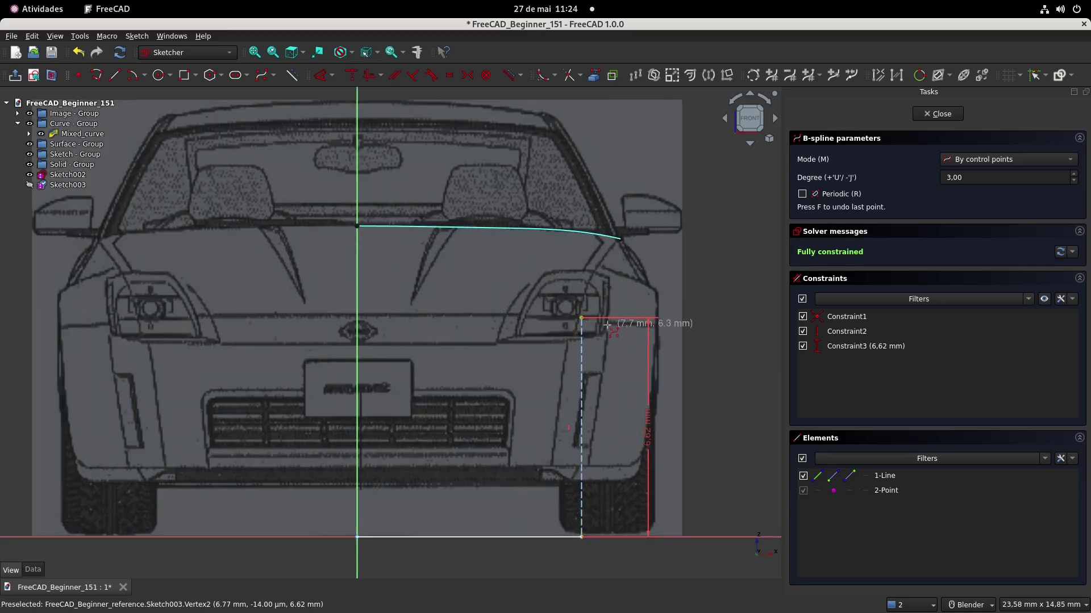
pyautogui.click(358, 313)
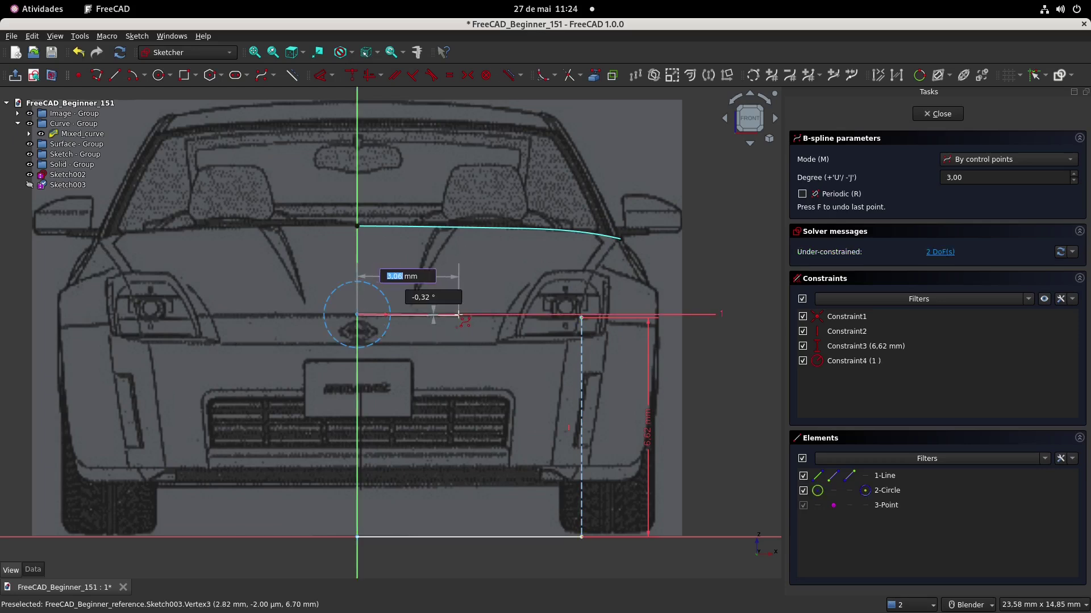
pyautogui.scroll(1, 428, 314)
pyautogui.scroll(1, 428, 314)
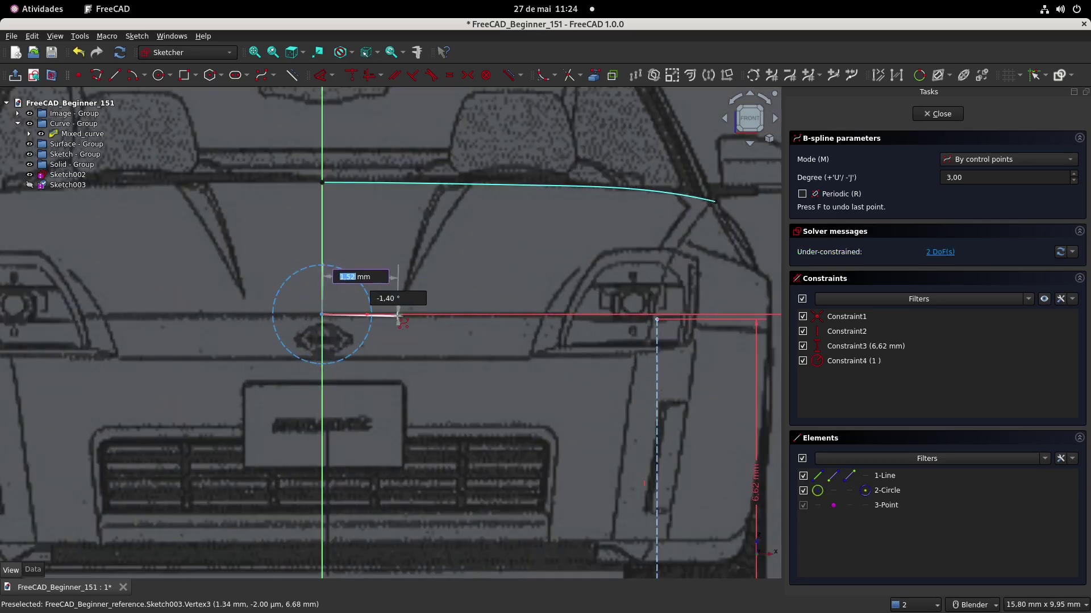
pyautogui.click(392, 314)
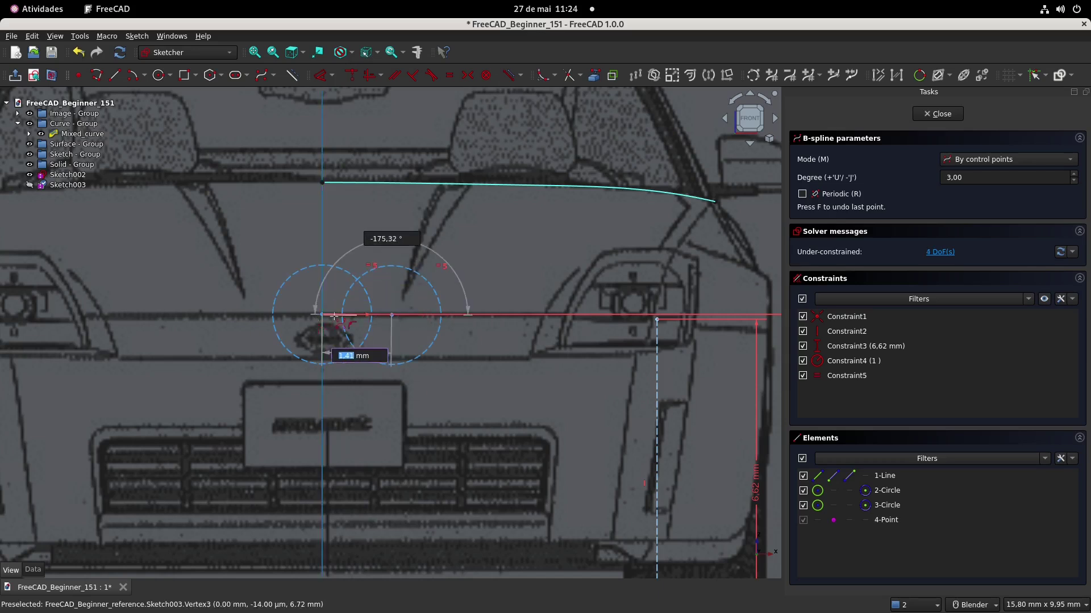
pyautogui.click(496, 315)
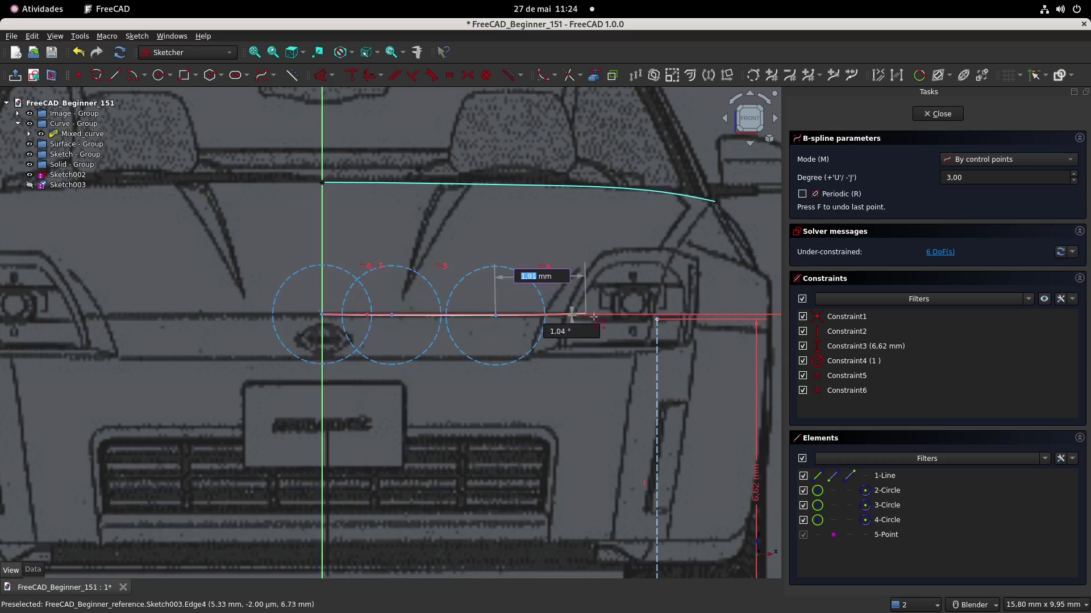
pyautogui.click(593, 317)
pyautogui.click(656, 319)
pyautogui.rightClick(658, 320)
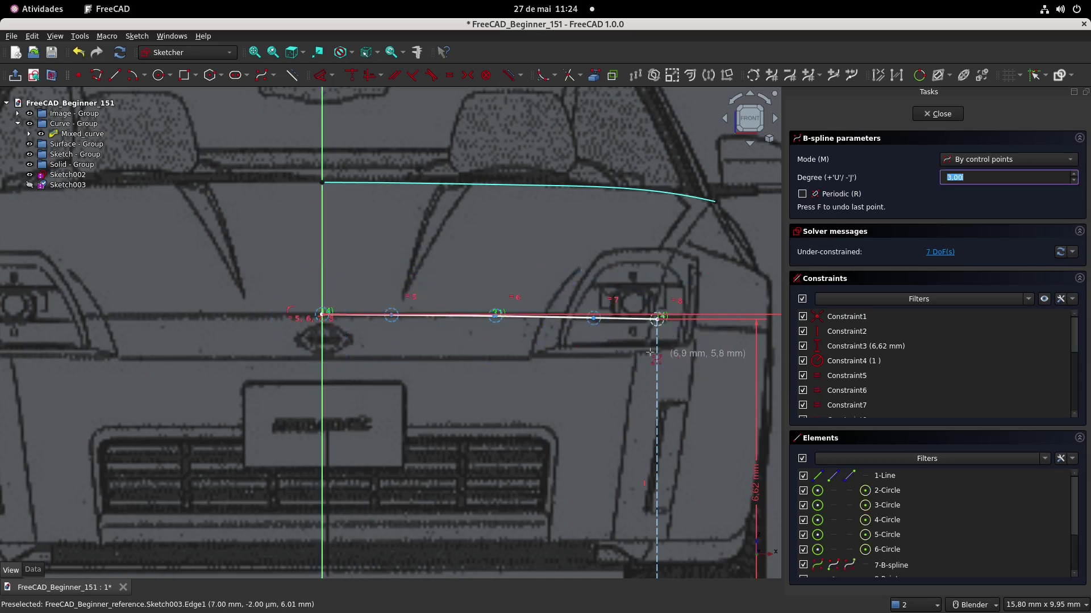
pyautogui.scroll(2, 576, 333)
pyautogui.rightClick(566, 338)
# Constrain the second control point horizontally to the B-spline's start point and move it slightly toward the centreline.
pyautogui.keyDown('shift'); pyautogui.moveTo(303, 312); pyautogui.dragTo(426, 324, button='middle'); pyautogui.keyUp('shift')
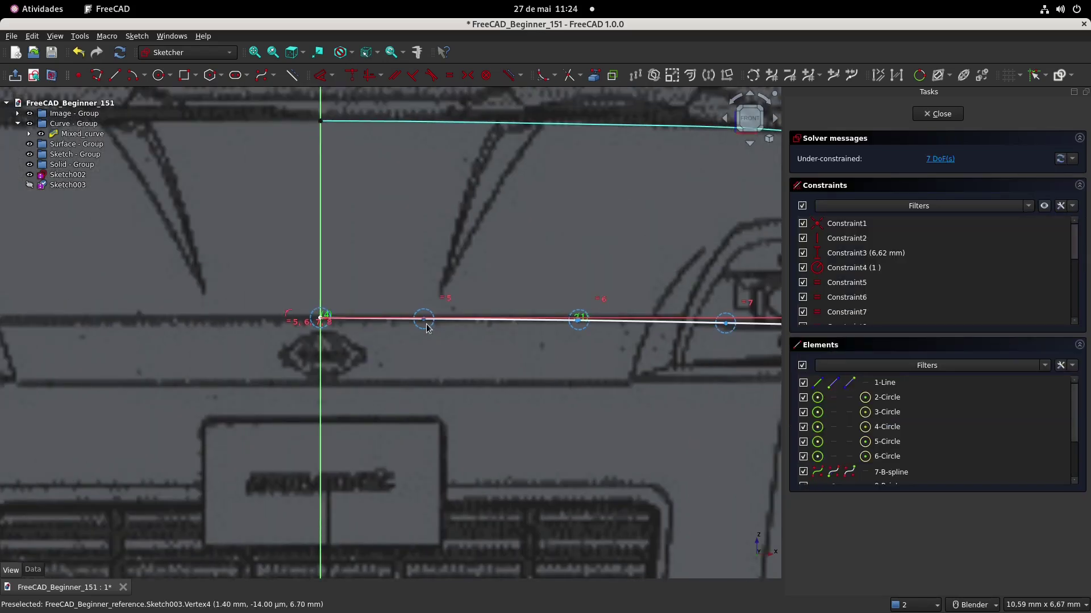
pyautogui.click(426, 327)
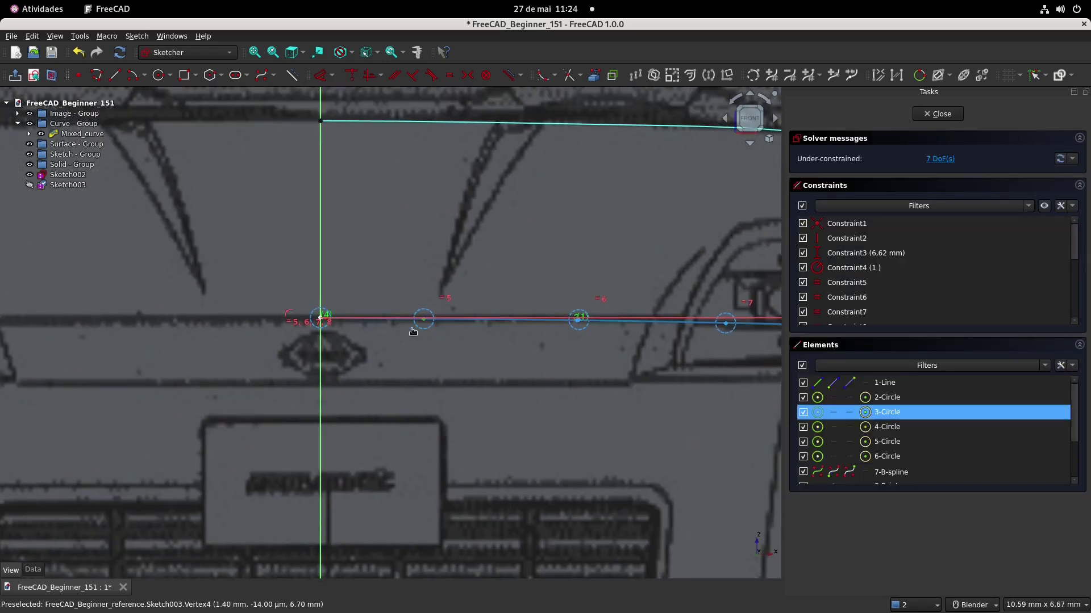
pyautogui.click(324, 322)
pyautogui.click(370, 76)
pyautogui.moveTo(423, 321); pyautogui.dragTo(408, 318)
# Dimension the heights of the B-spline's start point and its third and fourth control points above the horizontal axis.
pyautogui.scroll(-5, 404, 253)
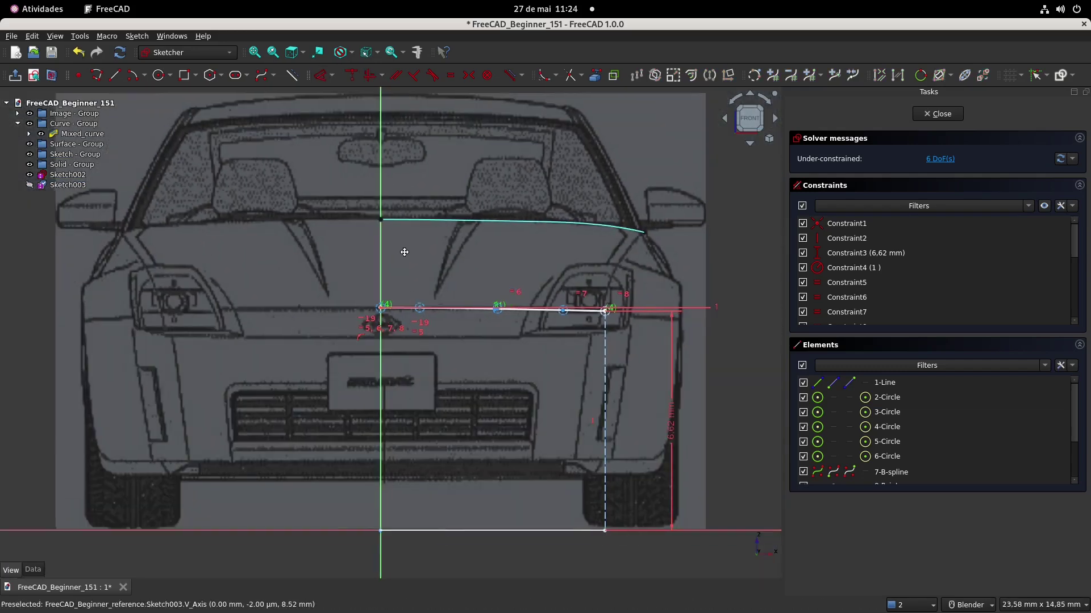
pyautogui.click(382, 295)
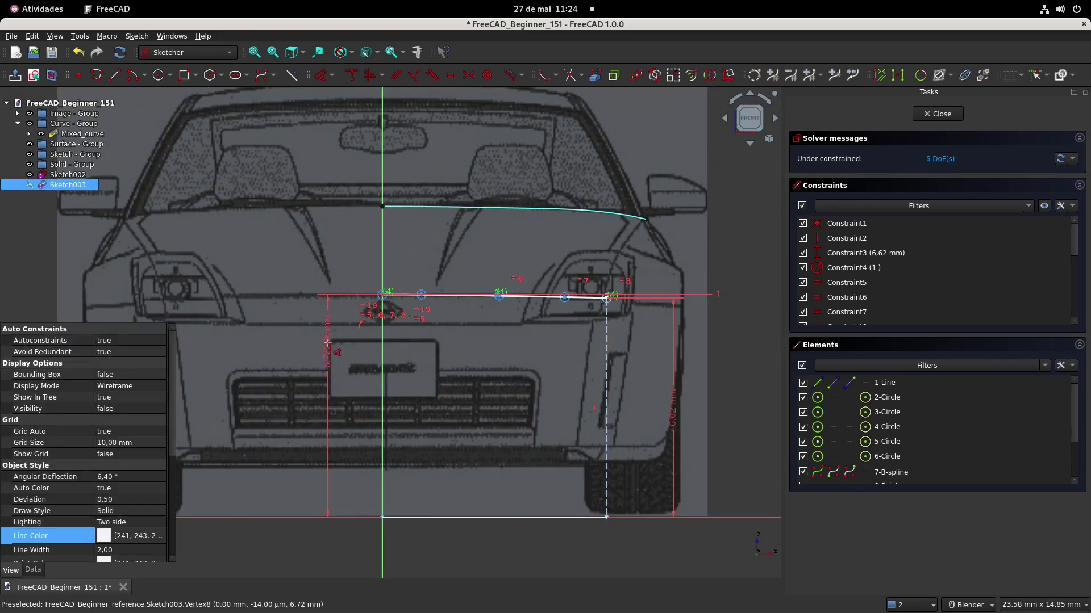
pyautogui.press('i')
pyautogui.press('Return')
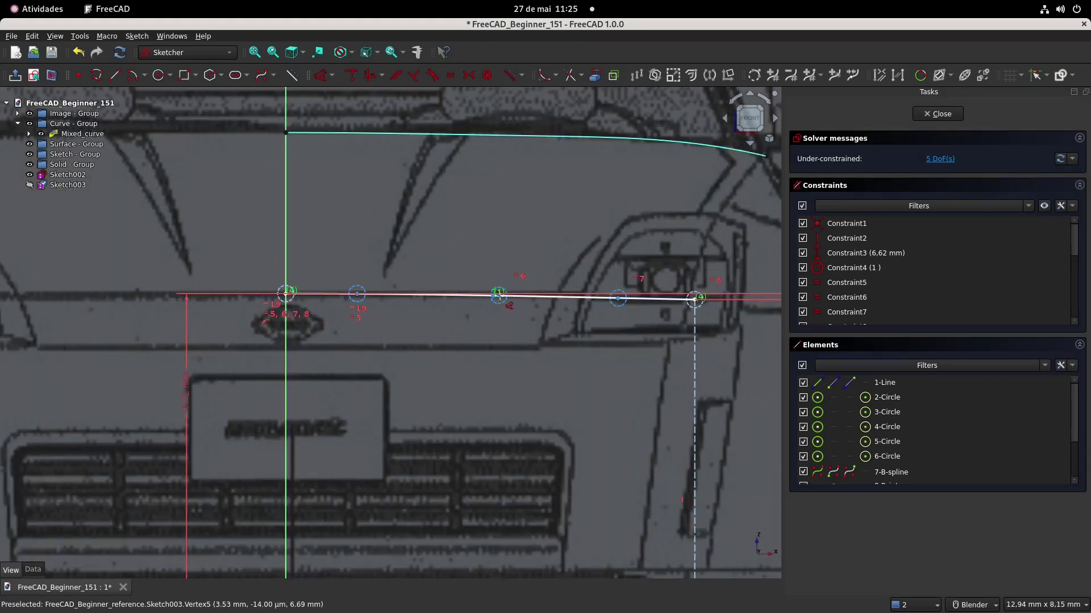
pyautogui.click(538, 398)
pyautogui.click(591, 348)
pyautogui.click(618, 297)
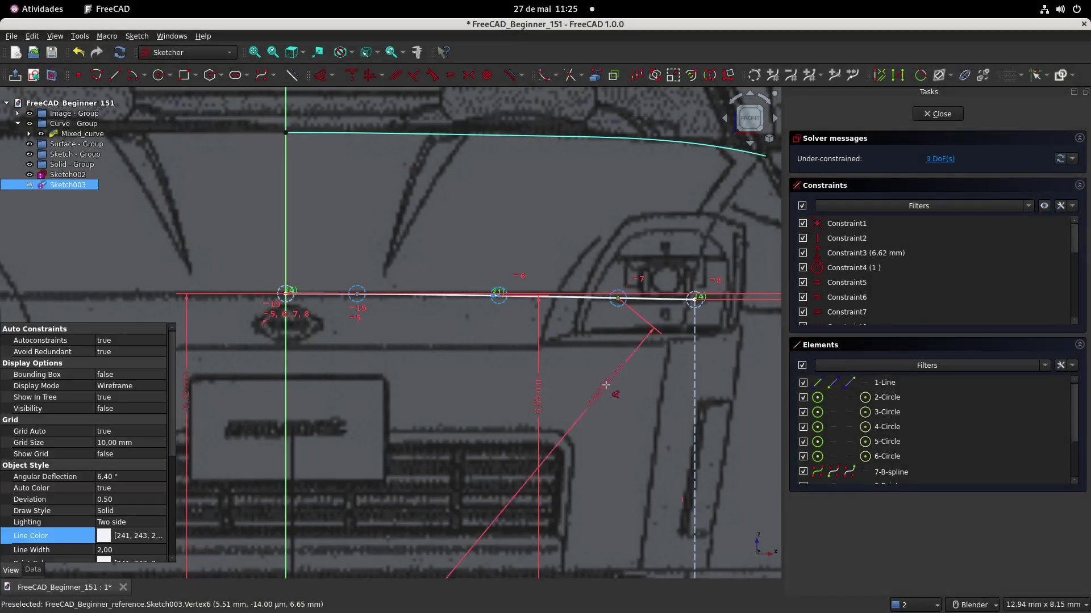
pyautogui.click(606, 385)
pyautogui.click(596, 346)
# Dimension the horizontal distances of the second, third and fourth control points from the vertical axis.
pyautogui.keyDown('shift'); pyautogui.moveTo(601, 350); pyautogui.dragTo(575, 250, button='middle'); pyautogui.keyUp('shift')
pyautogui.scroll(-2, 573, 286)
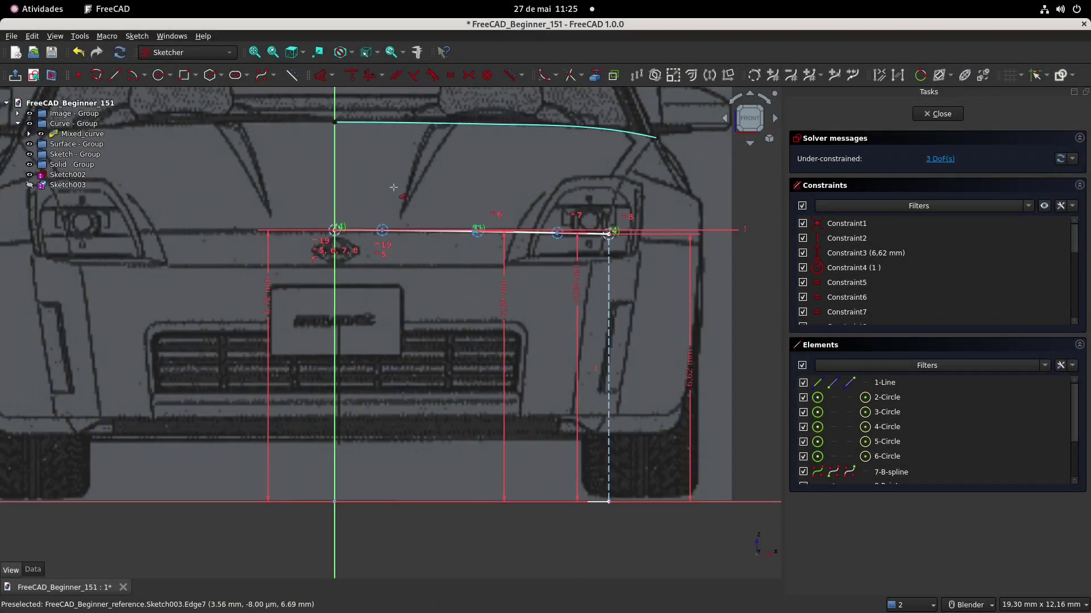
pyautogui.click(383, 231)
pyautogui.click(375, 186)
pyautogui.click(596, 348)
pyautogui.click(477, 231)
pyautogui.click(470, 161)
pyautogui.click(611, 414)
pyautogui.click(557, 233)
pyautogui.click(529, 142)
pyautogui.click(601, 348)
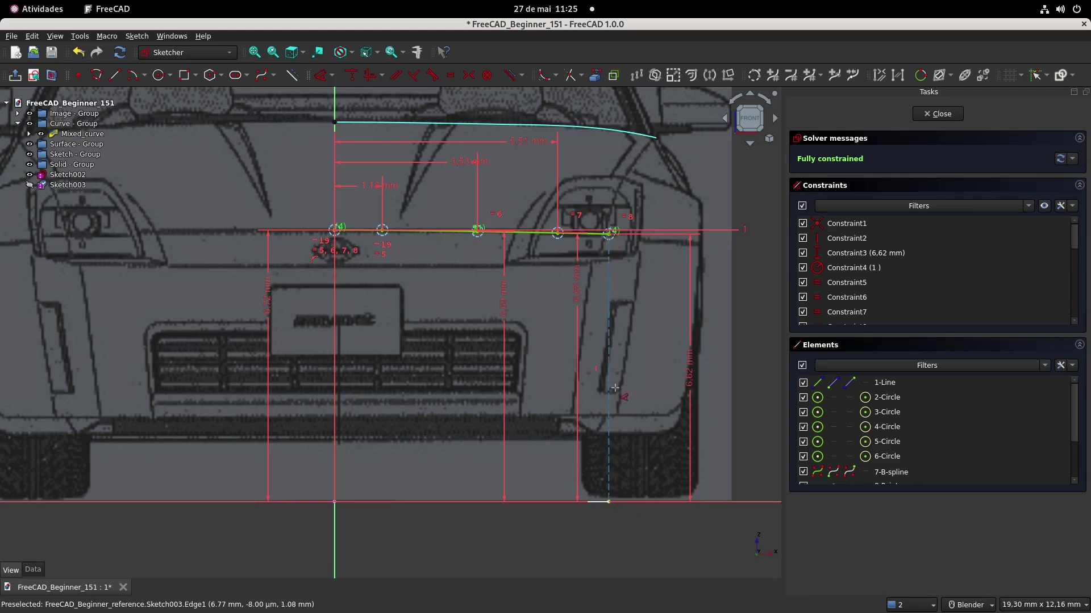
# Finish the front-view sketch and hide the existing windshield-side mixed curve.
pyautogui.scroll(-2, 612, 364)
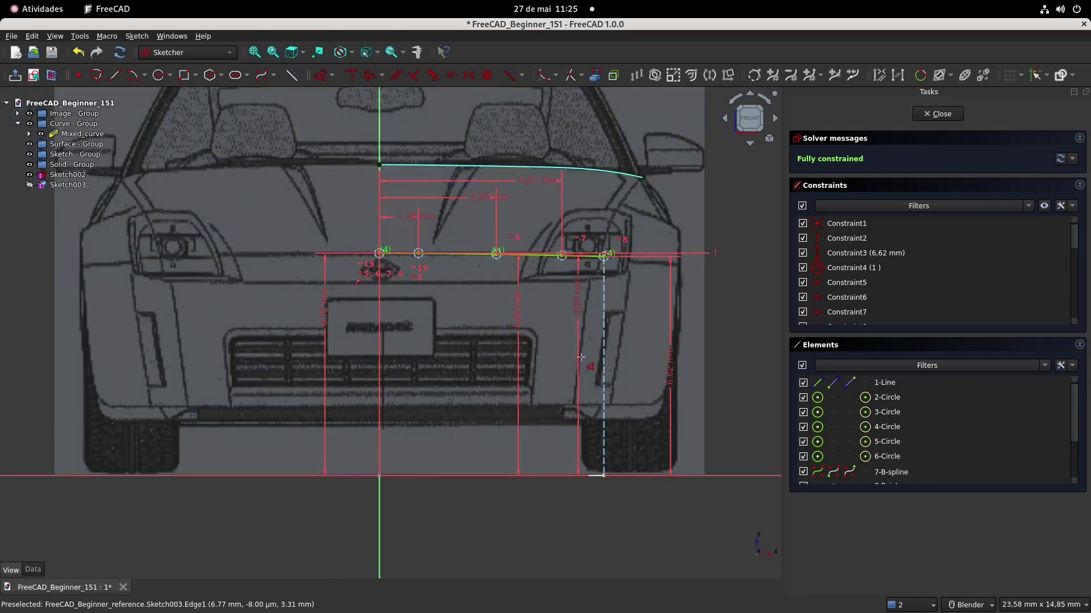
pyautogui.click(939, 115)
pyautogui.moveTo(446, 349); pyautogui.dragTo(339, 242, button='middle')
pyautogui.moveTo(483, 242); pyautogui.dragTo(223, 242, button='middle')
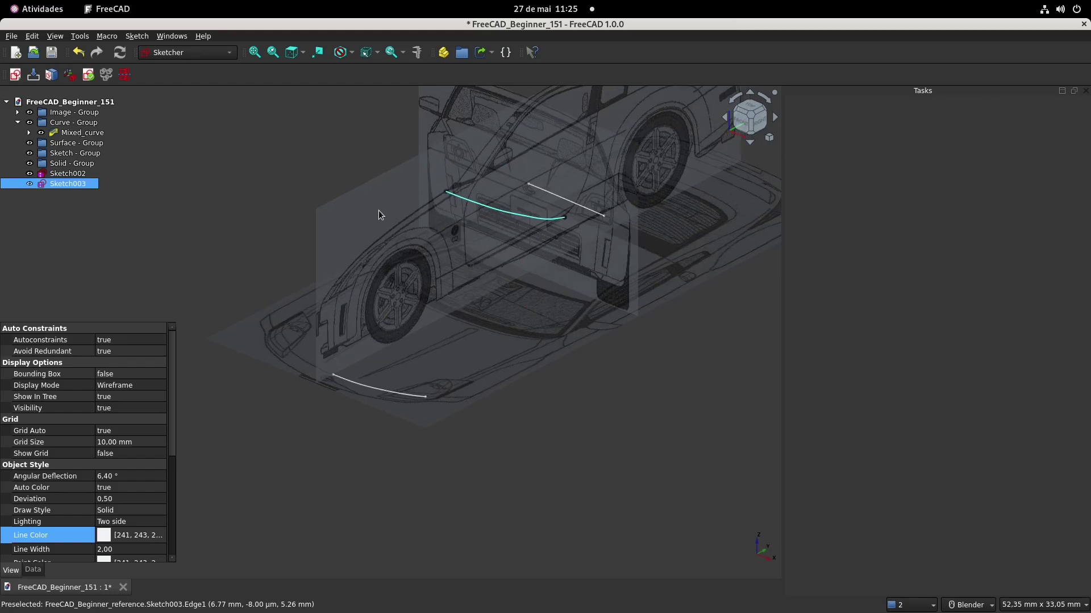
pyautogui.click(88, 136)
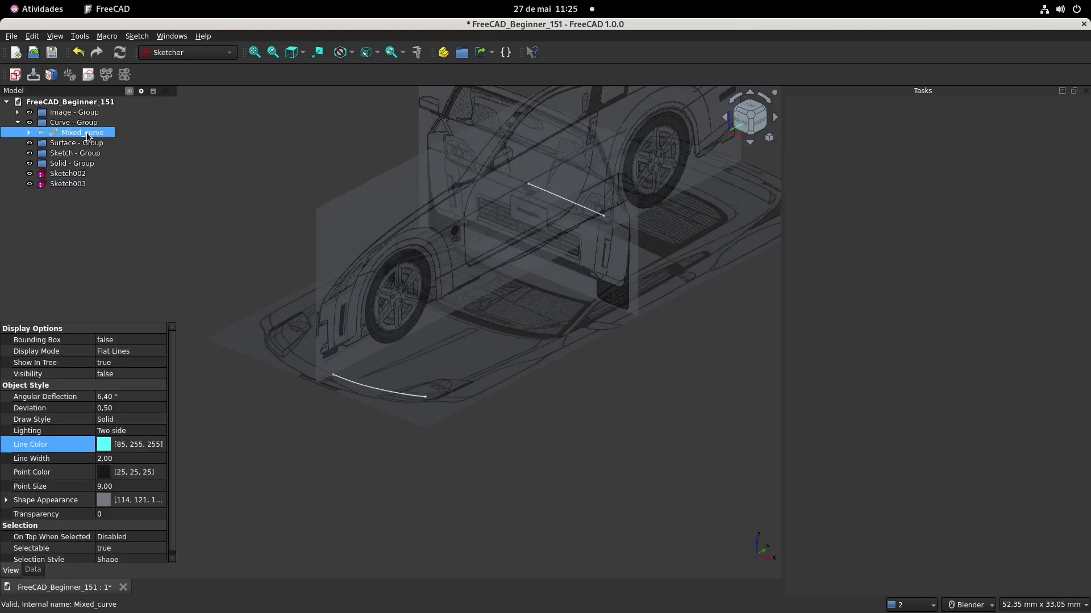
# Switch to the Curves workbench and create a mixed curve from Sketch002 and Sketch003.
pyautogui.click(63, 186)
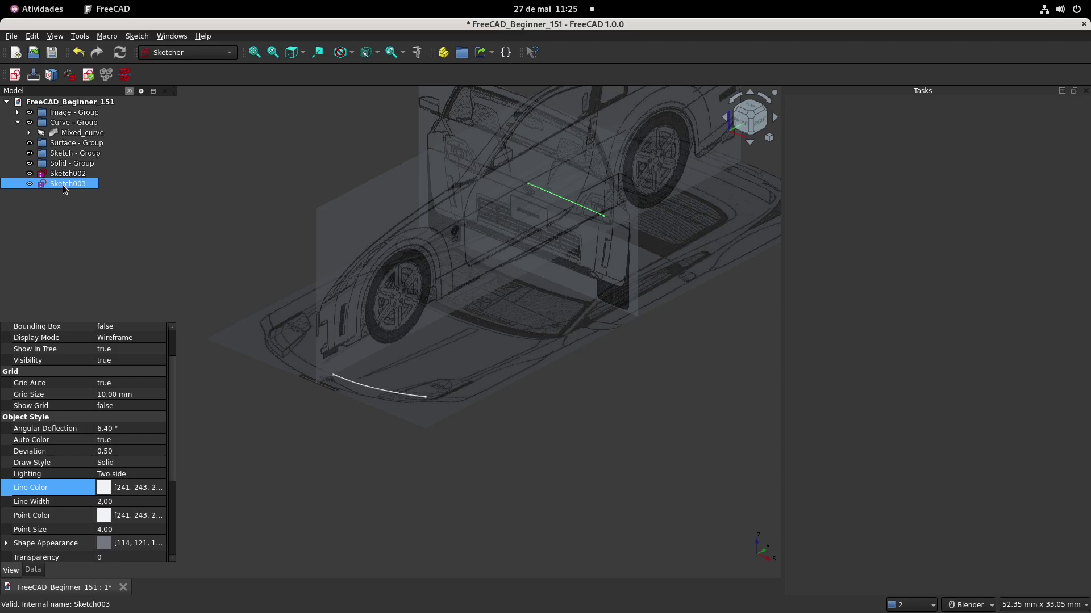
pyautogui.keyDown('ctrl'); pyautogui.click(67, 174); pyautogui.keyUp('ctrl')
pyautogui.click(202, 52)
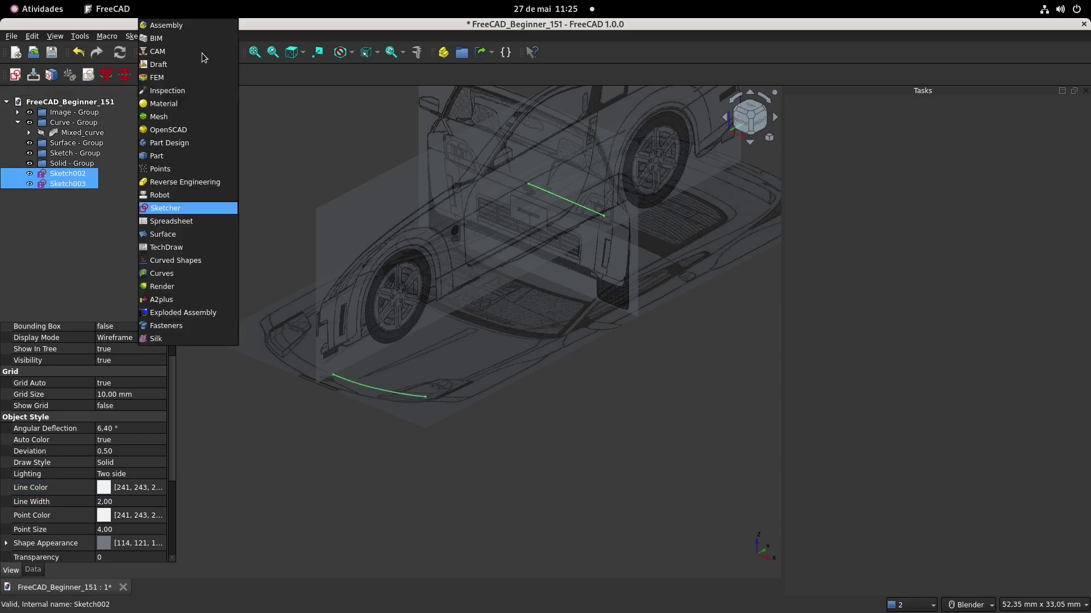
pyautogui.click(185, 274)
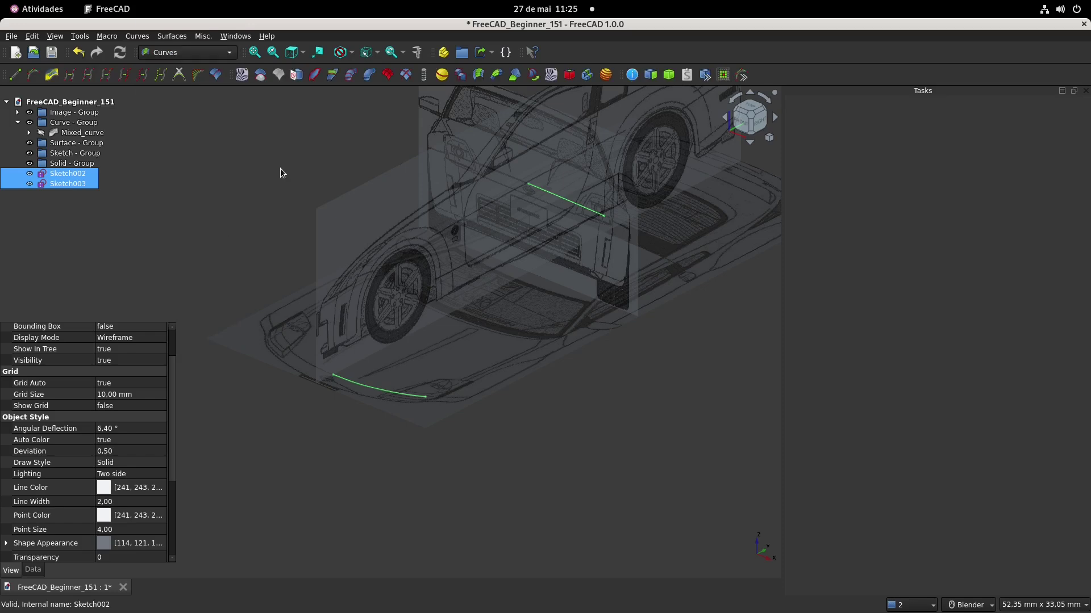
pyautogui.click(51, 75)
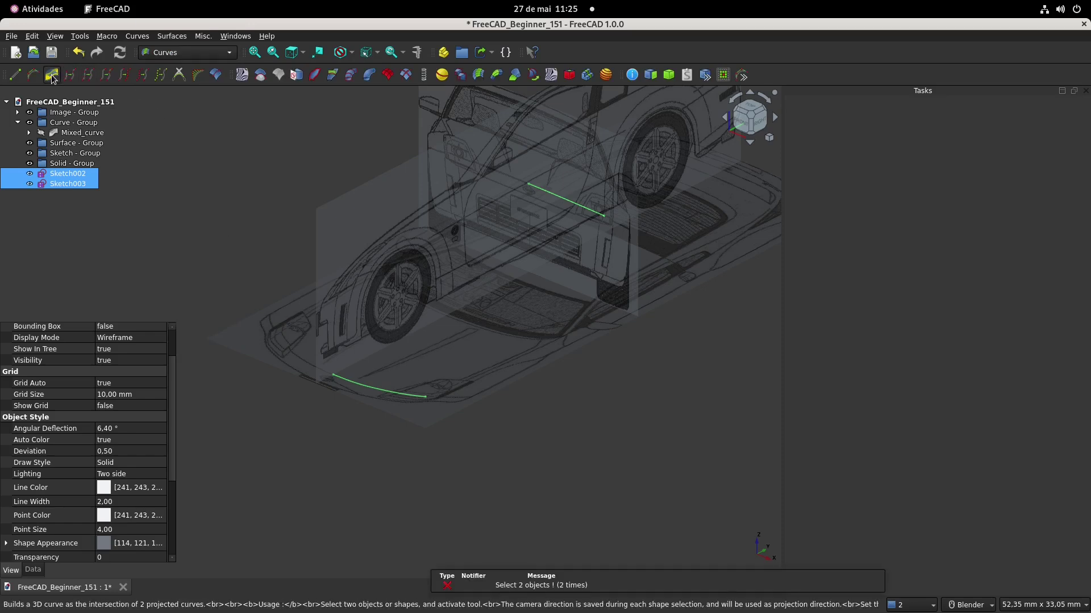
pyautogui.click(75, 174)
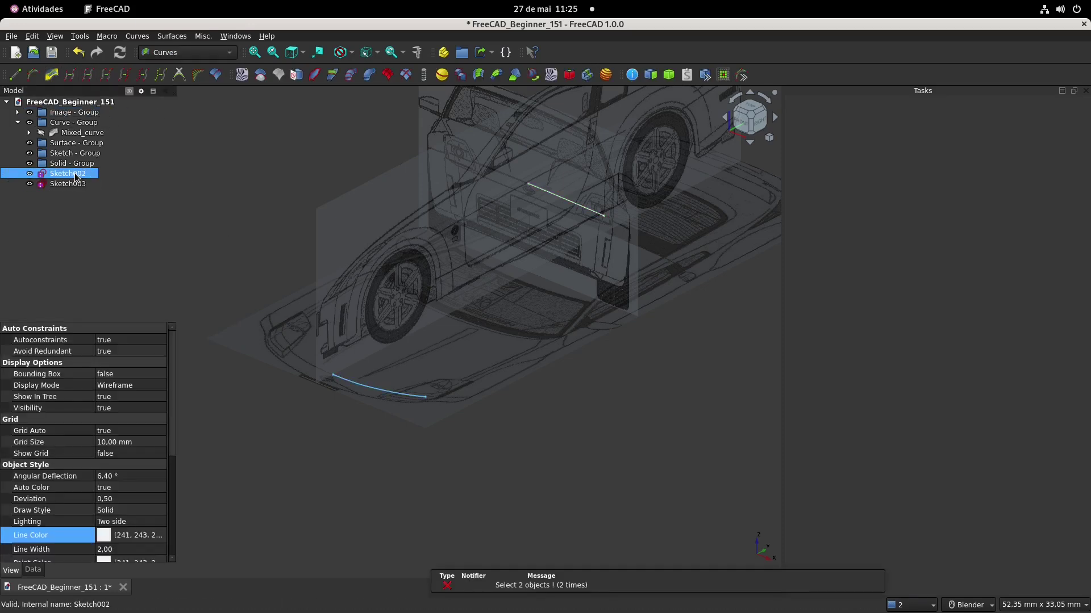
pyautogui.keyDown('ctrl'); pyautogui.click(75, 185); pyautogui.keyUp('ctrl')
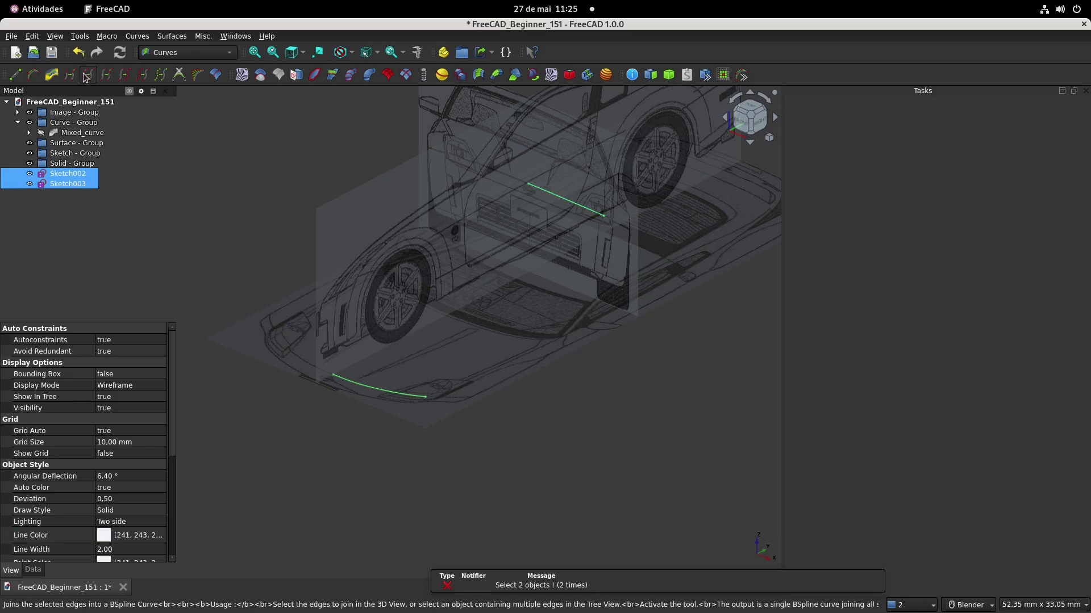
pyautogui.click(52, 75)
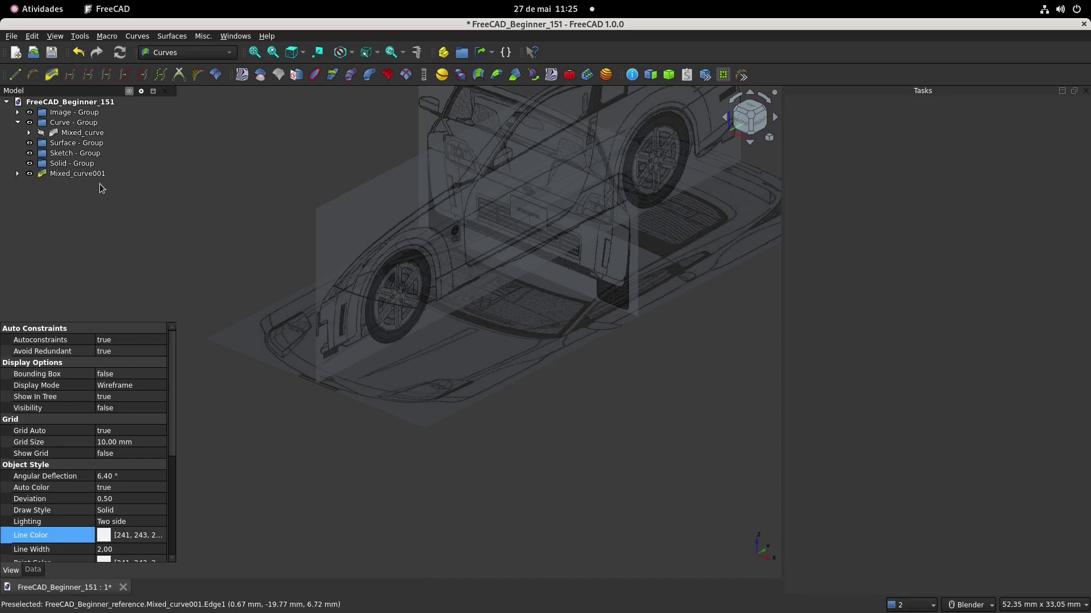
# Set the new mixed curve's point size to 9 and its line color to light pink #ffaaff.
pyautogui.click(88, 174)
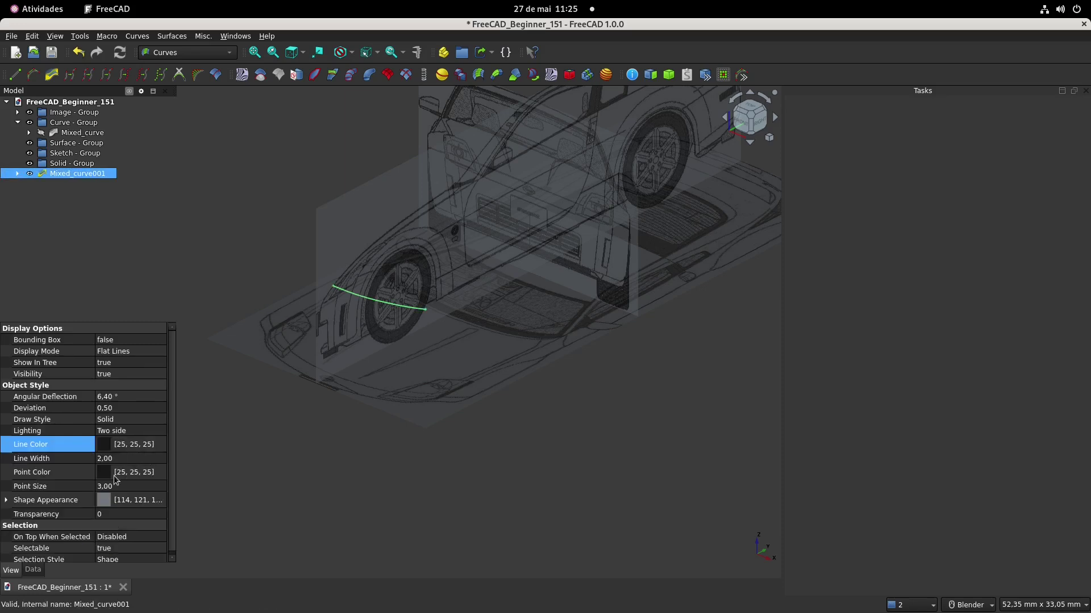
pyautogui.click(141, 485)
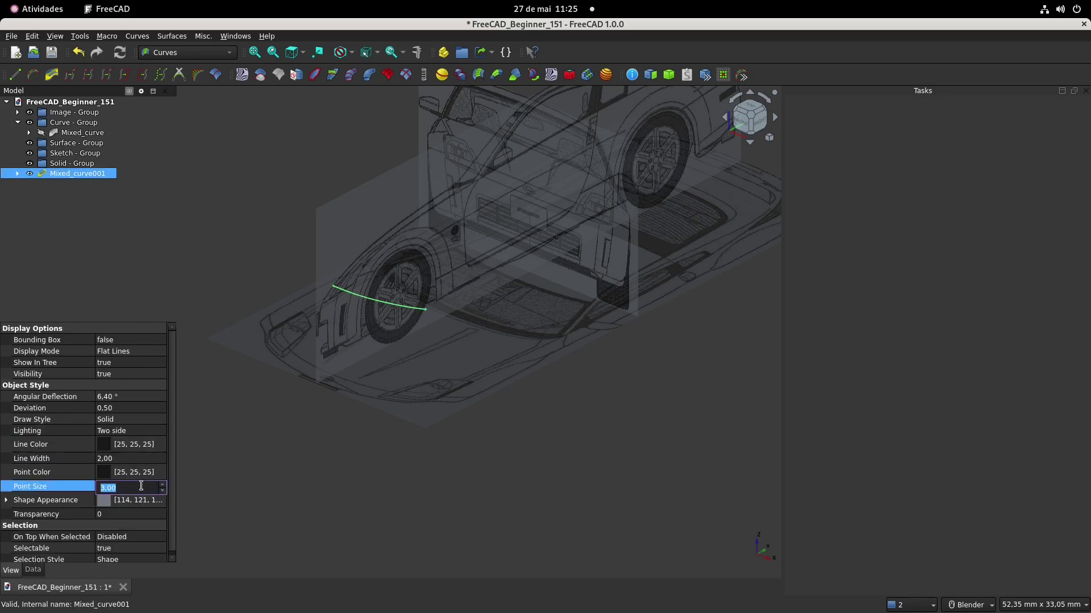
pyautogui.click(104, 444)
pyautogui.click(138, 445)
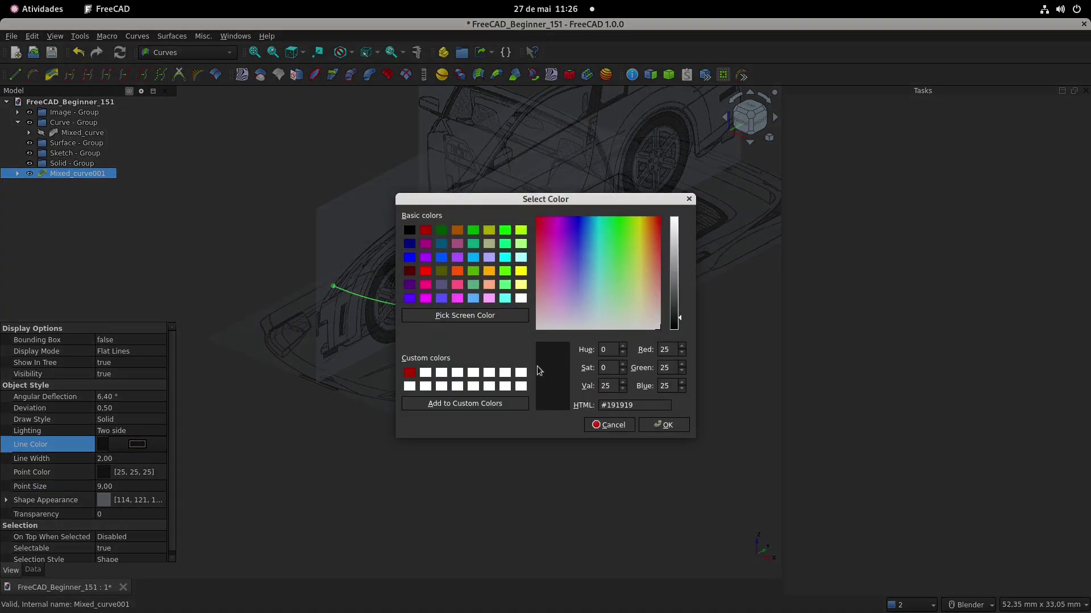
pyautogui.click(490, 299)
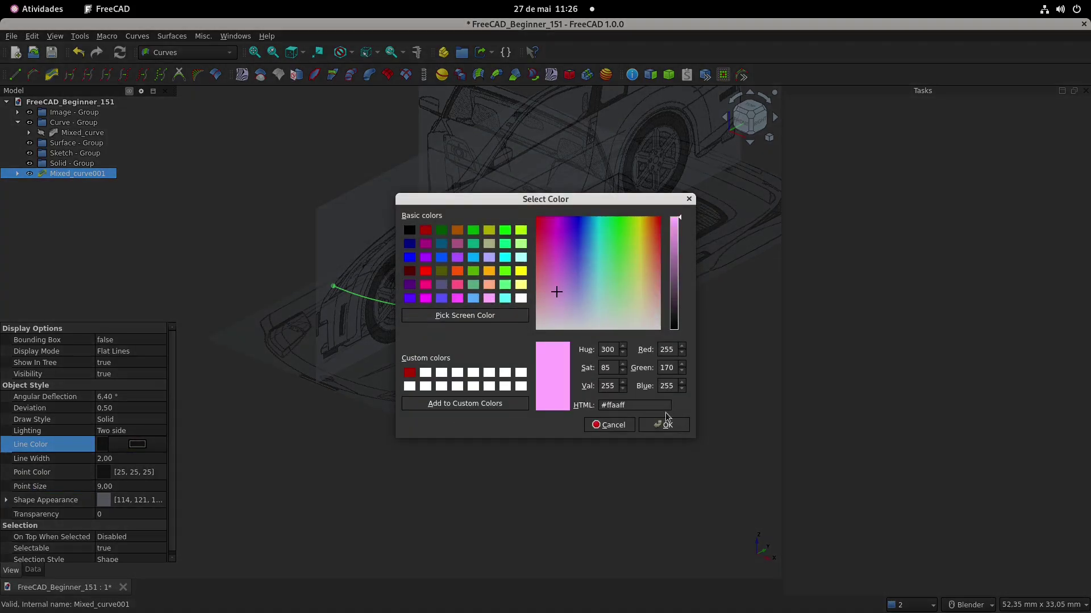
pyautogui.click(665, 425)
# Move Mixed_curve001 into Curve - Group and show the first mixed curve again.
pyautogui.click(115, 186)
pyautogui.moveTo(80, 176); pyautogui.dragTo(79, 130)
pyautogui.click(78, 134)
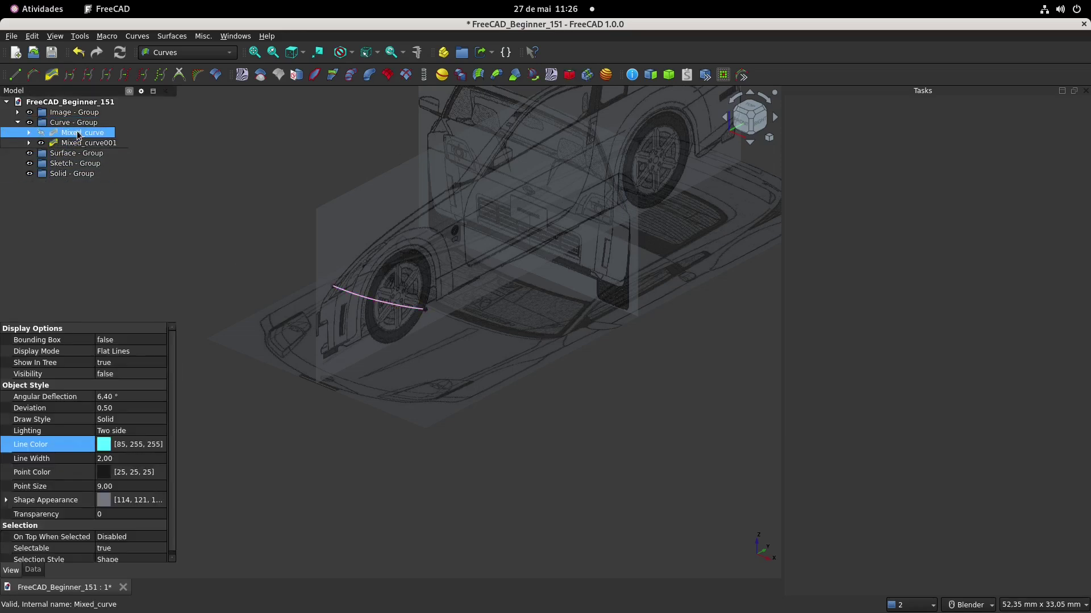
pyautogui.click(420, 211)
pyautogui.moveTo(420, 211); pyautogui.dragTo(382, 277, button='middle')
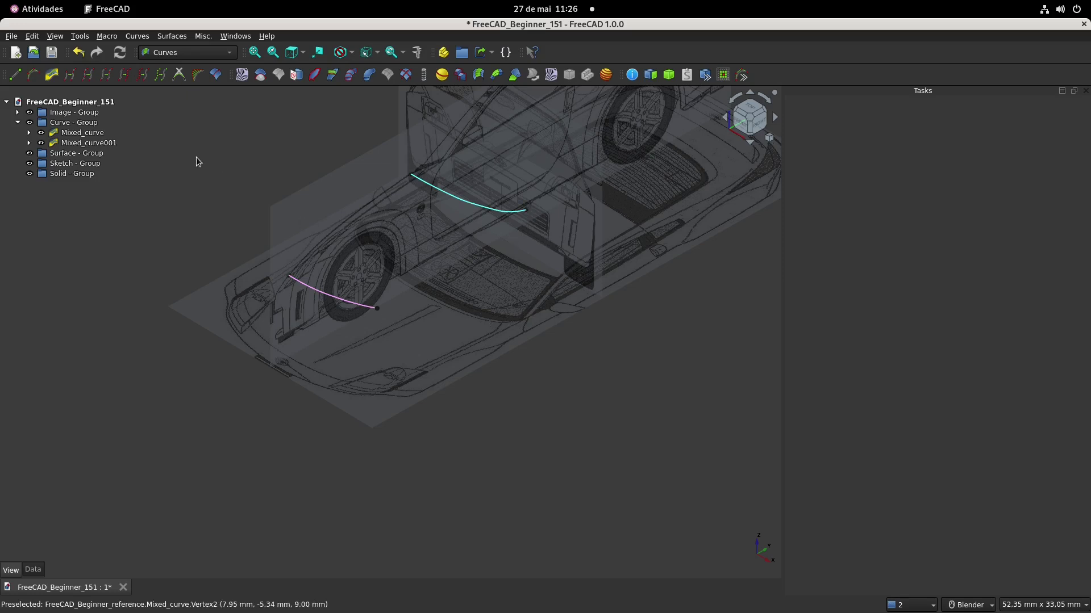
# Switch to the Sketcher workbench and create a new sketch on the XY-Plane.
pyautogui.click(198, 54)
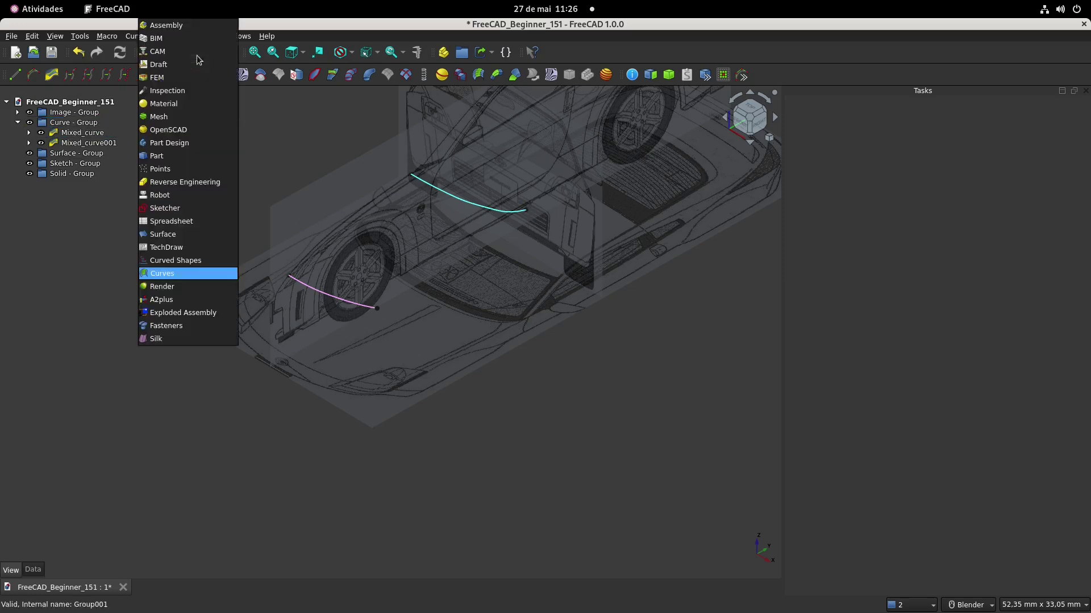
pyautogui.click(190, 209)
pyautogui.click(15, 74)
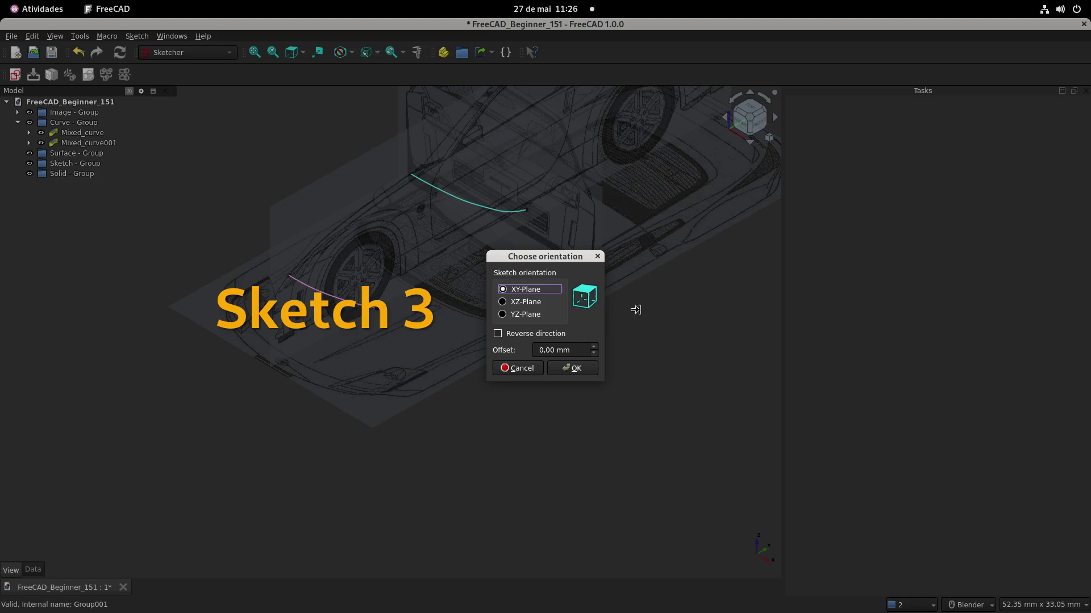
pyautogui.click(576, 370)
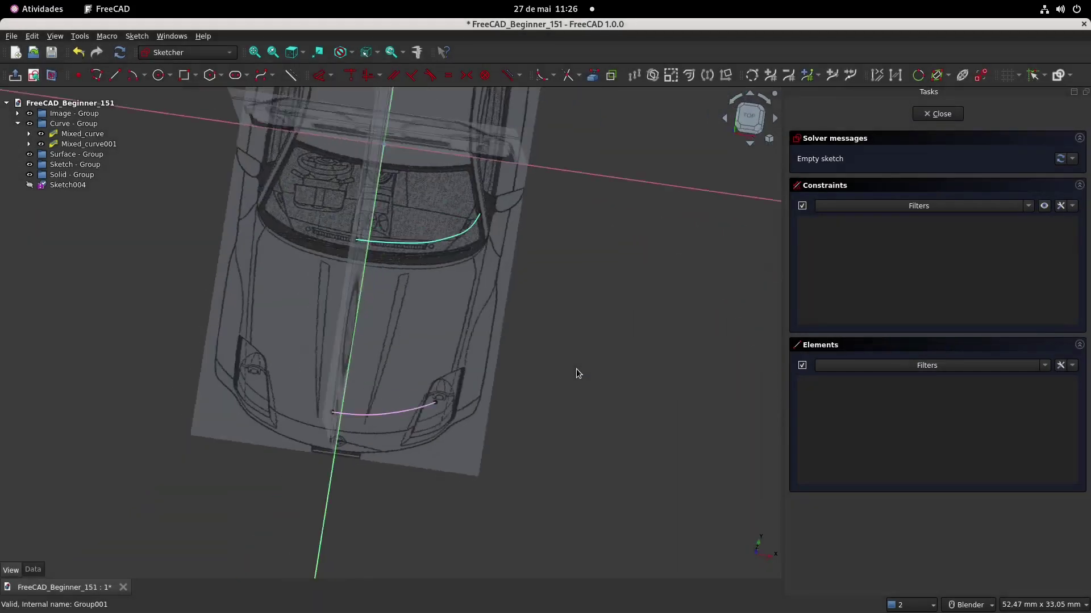
# Project the outer endpoints of both mixed curves into the top-view sketch as external geometry.
pyautogui.scroll(2, 541, 250)
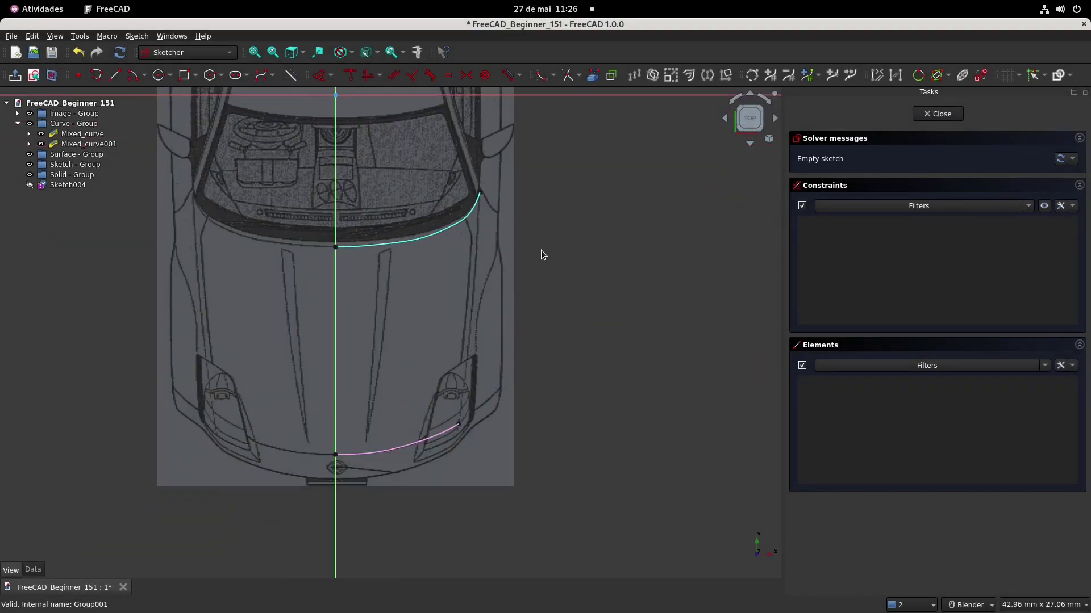
pyautogui.click(594, 75)
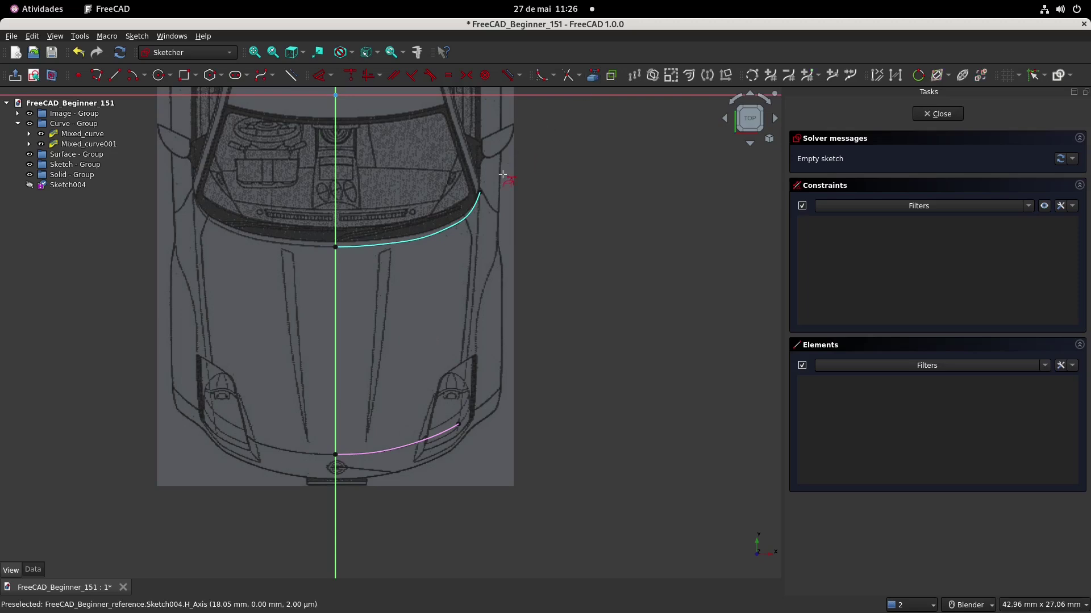
pyautogui.click(484, 190)
pyautogui.click(486, 188)
pyautogui.click(459, 423)
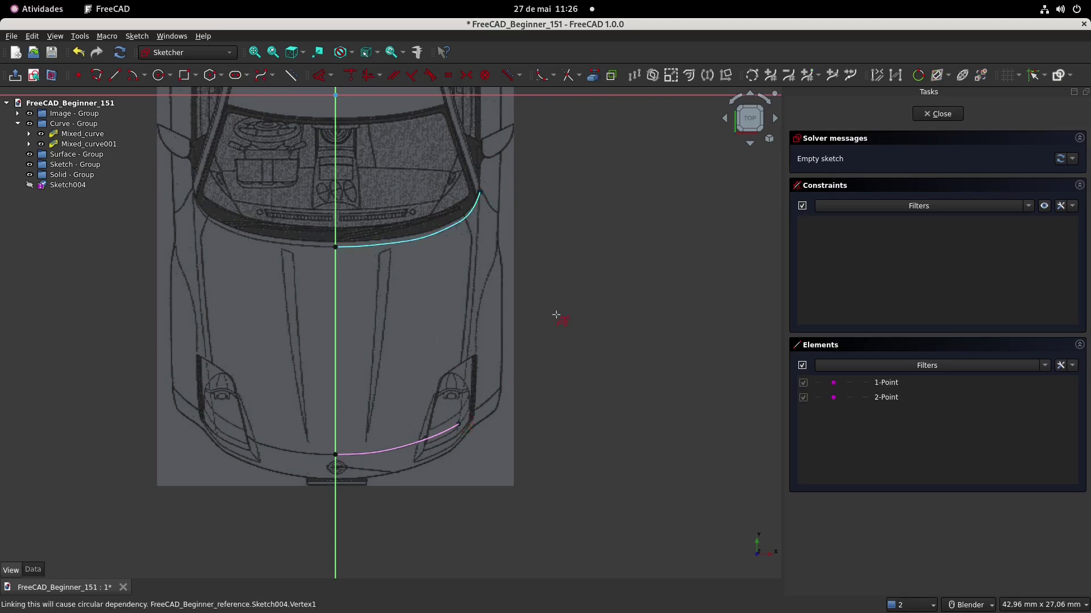
# Hide Mixed_curve and Mixed_curve001 so only their projected endpoints remain in the sketch.
pyautogui.click(88, 134)
pyautogui.press('space')
pyautogui.click(89, 145)
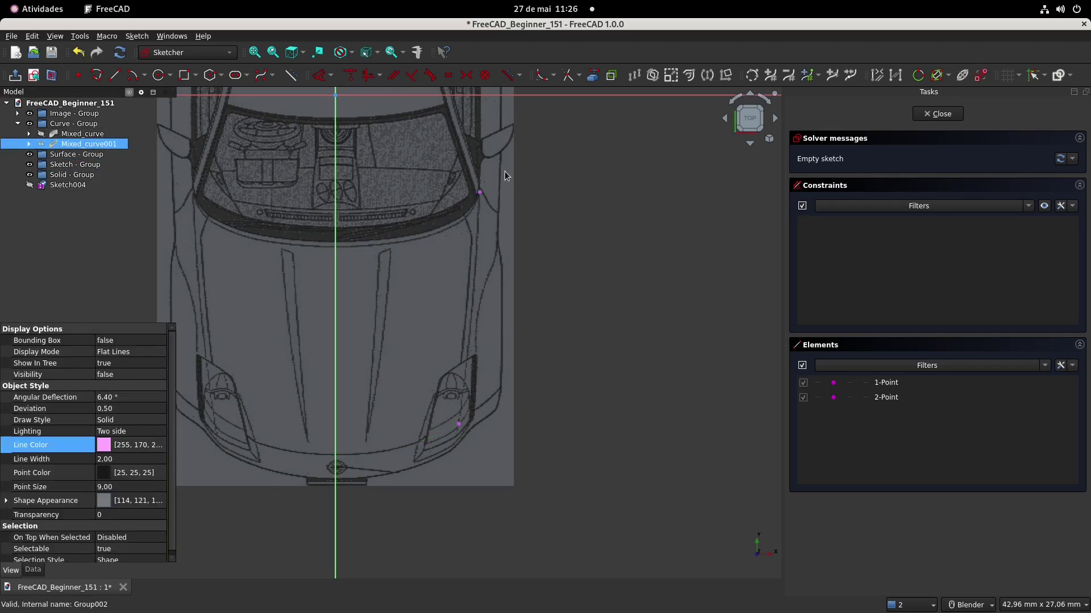
pyautogui.keyDown('shift'); pyautogui.moveTo(410, 166); pyautogui.dragTo(421, 164, button='middle'); pyautogui.keyUp('shift')
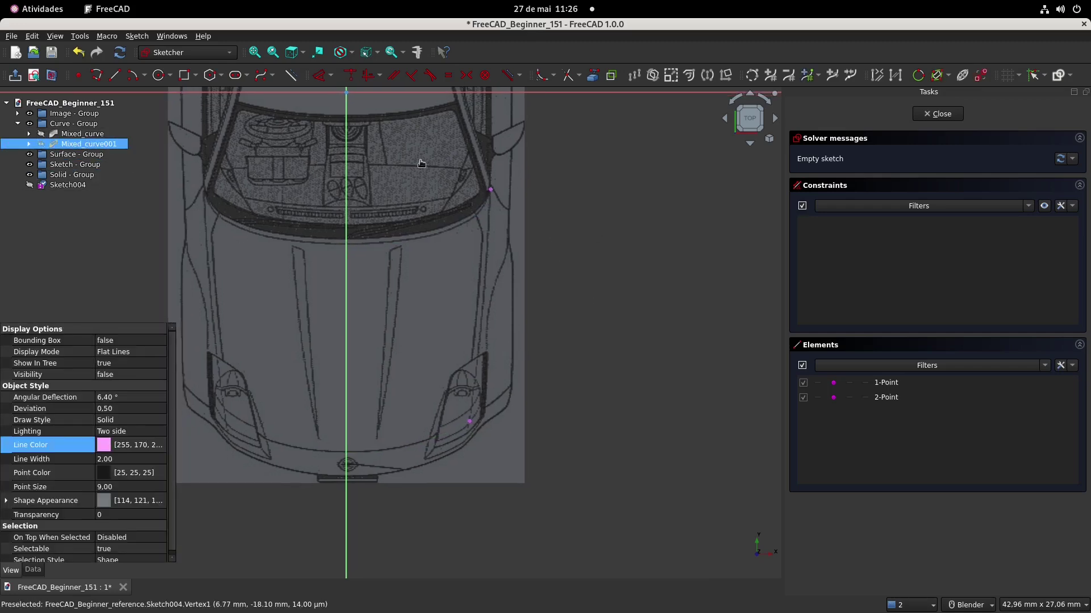
# Draw a degree 3 B-spline with five control points along the hood's side edge, from the windshield endpoint to the headlight endpoint.
pyautogui.click(261, 75)
pyautogui.click(490, 189)
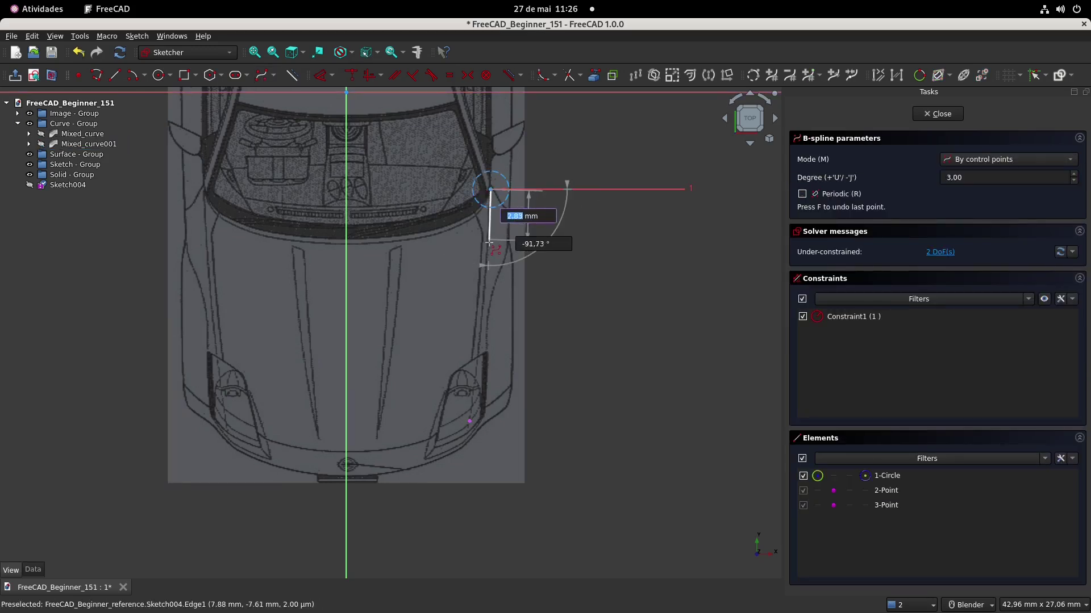
pyautogui.click(487, 256)
pyautogui.click(483, 318)
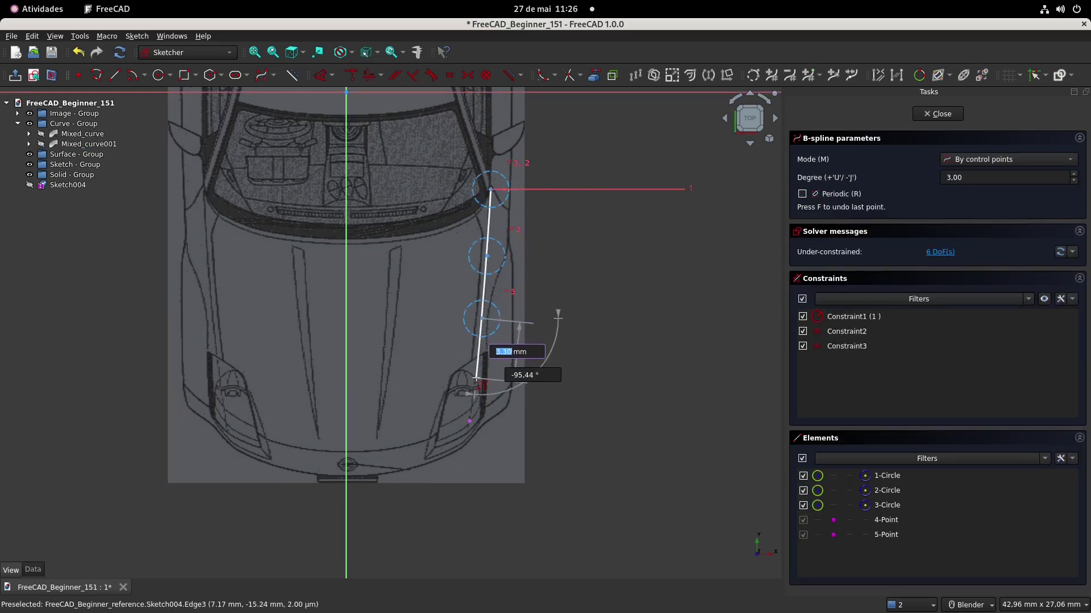
pyautogui.click(476, 378)
pyautogui.click(469, 420)
pyautogui.rightClick(469, 421)
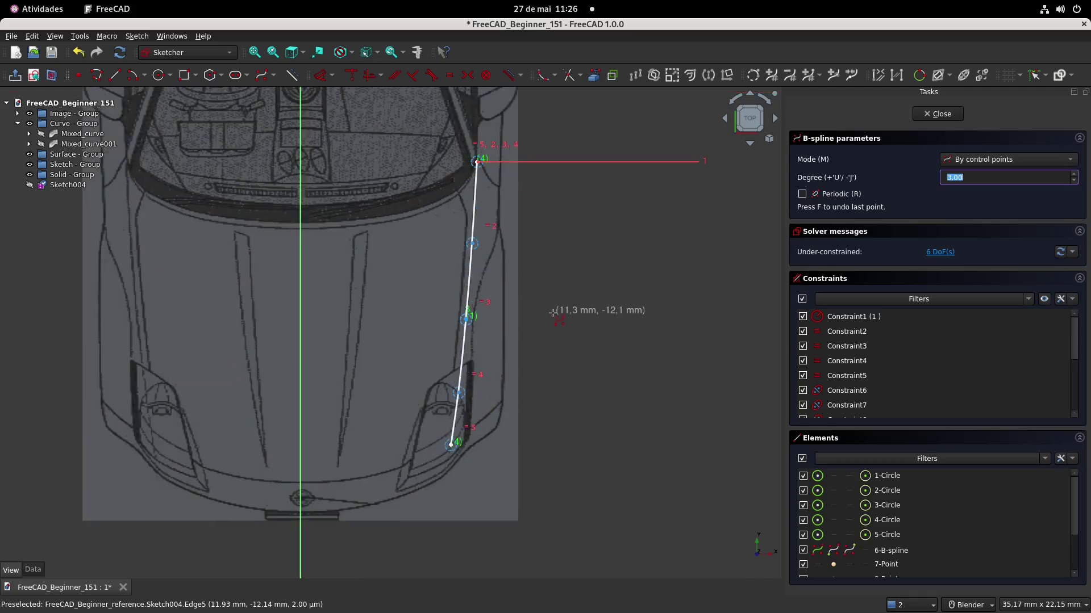
pyautogui.rightClick(553, 298)
pyautogui.keyDown('shift'); pyautogui.moveTo(554, 298); pyautogui.dragTo(566, 300, button='middle'); pyautogui.keyUp('shift')
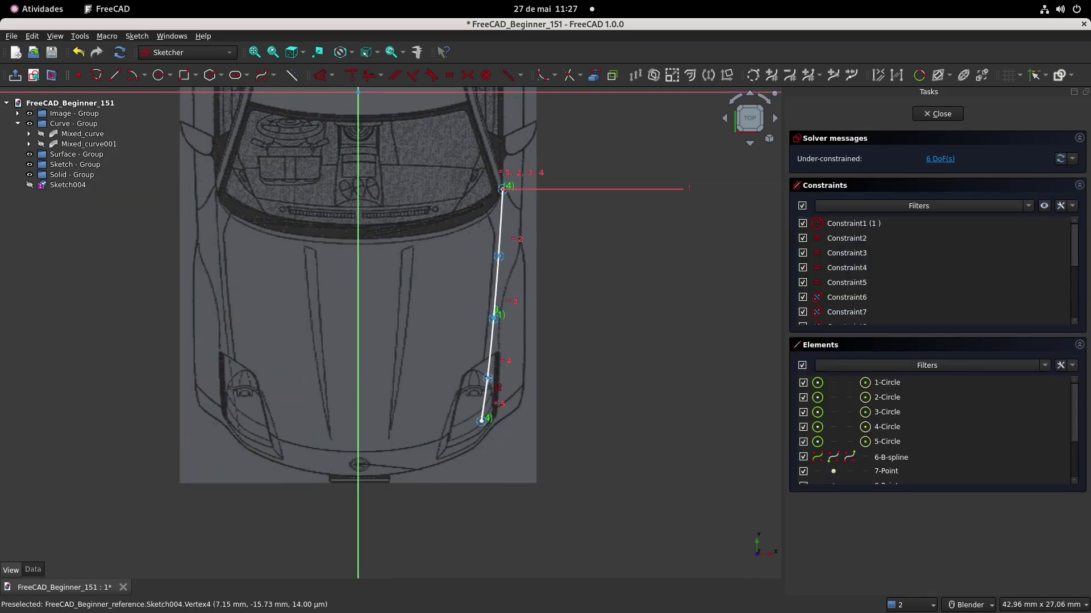
# Dimension the vertical distances of the B-spline's three inner control points from the horizontal axis, accepting the measured values.
pyautogui.click(487, 377)
pyautogui.click(606, 372)
pyautogui.press('Return')
pyautogui.click(494, 318)
pyautogui.click(574, 314)
pyautogui.press('Return')
pyautogui.click(498, 257)
pyautogui.click(549, 251)
pyautogui.click(601, 348)
# Dimension the horizontal distances of the remaining free control points from the vertical axis to fully constrain the B-spline, and close the sketch.
pyautogui.click(499, 256)
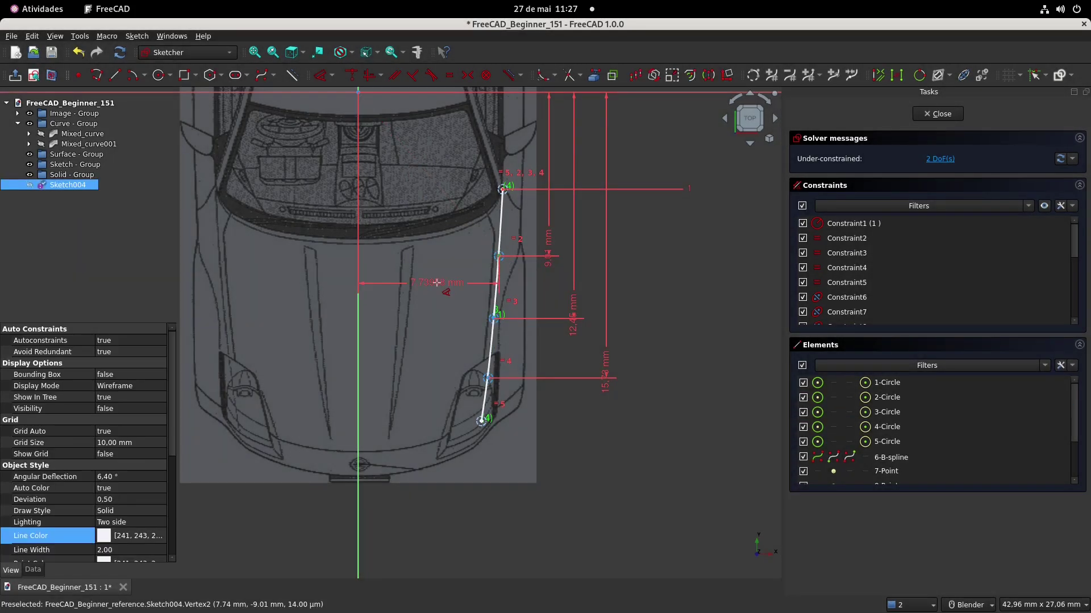
pyautogui.click(434, 284)
pyautogui.press('Return')
pyautogui.click(492, 321)
pyautogui.click(442, 369)
pyautogui.press('Return')
pyautogui.click(482, 421)
pyautogui.click(439, 424)
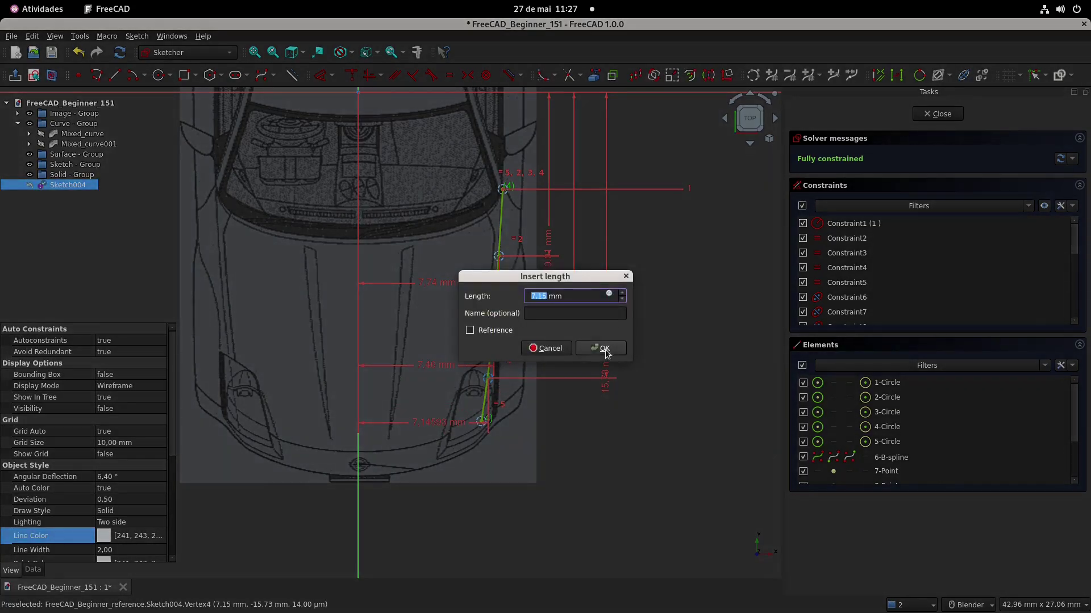
pyautogui.click(595, 350)
pyautogui.click(940, 114)
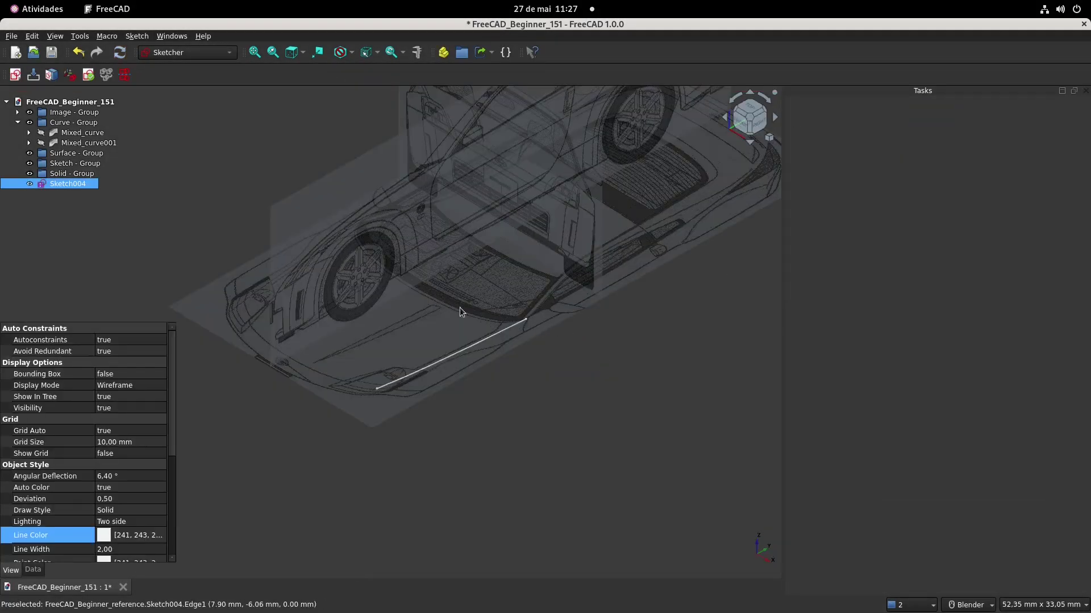
# Create a new sketch on the YZ-Plane with no object selected and zero offset.
pyautogui.scroll(-2, 479, 275)
pyautogui.moveTo(452, 288)
pyautogui.mouseDown(button='middle')
pyautogui.moveTo(511, 272)
pyautogui.moveTo(504, 262)
pyautogui.moveTo(460, 292)
pyautogui.mouseUp(button='middle')
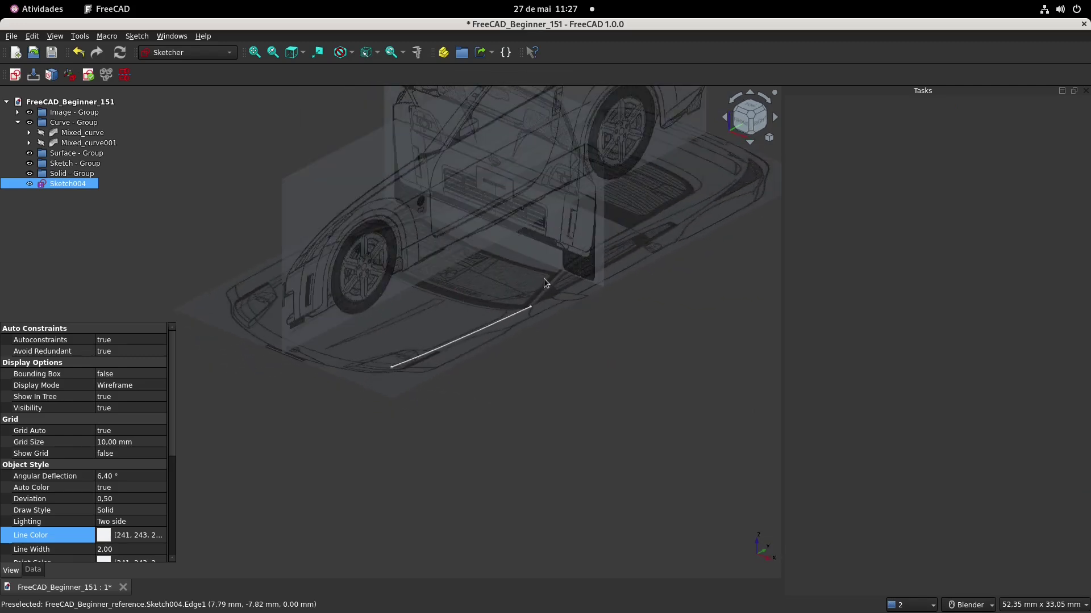
pyautogui.click(16, 75)
pyautogui.click(580, 341)
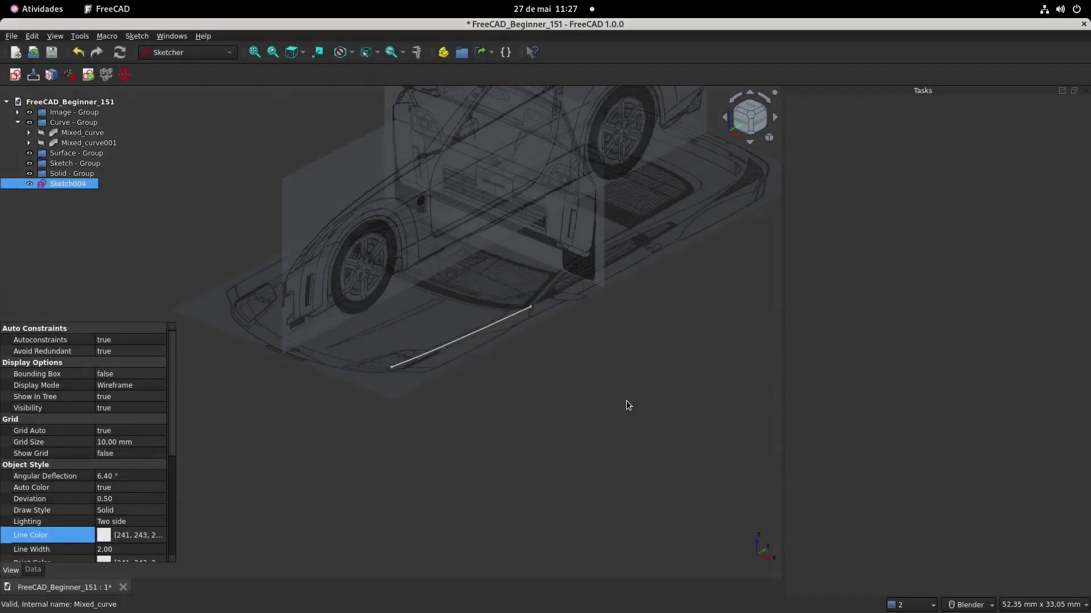
pyautogui.click(626, 400)
pyautogui.click(31, 102)
pyautogui.click(16, 77)
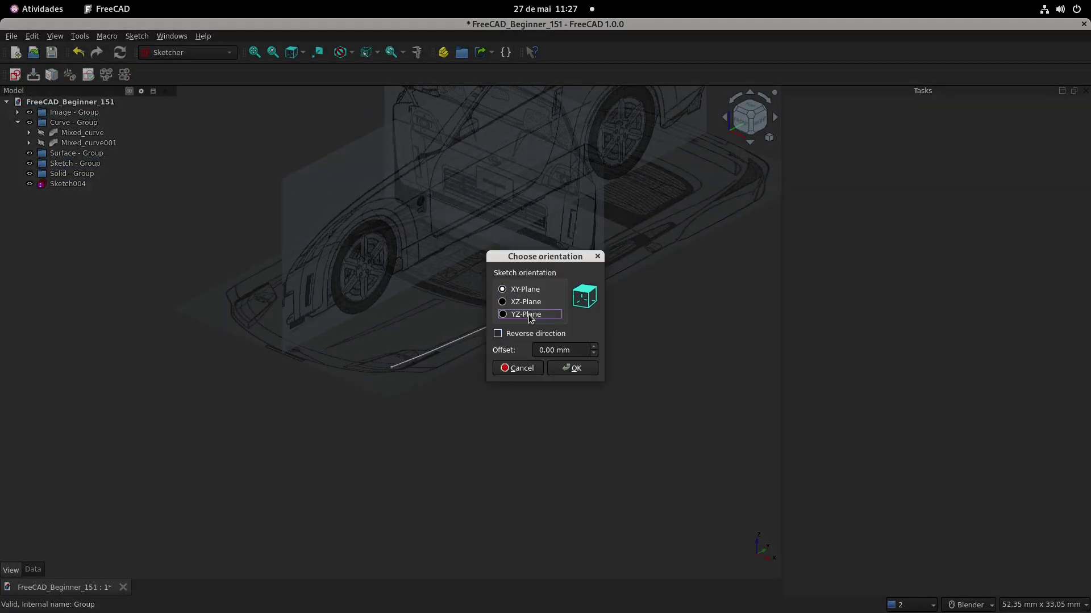
pyautogui.click(530, 316)
pyautogui.click(575, 368)
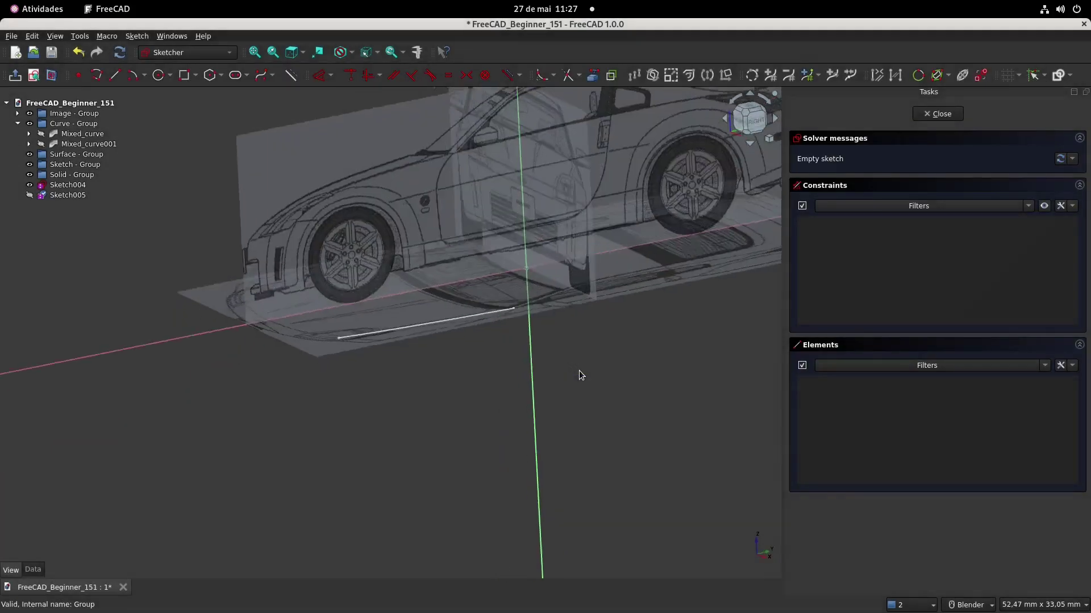
# Show both mixed curves again and project their outer endpoints into the side-view sketch as external geometry.
pyautogui.scroll(2, 421, 187)
pyautogui.scroll(1, 444, 171)
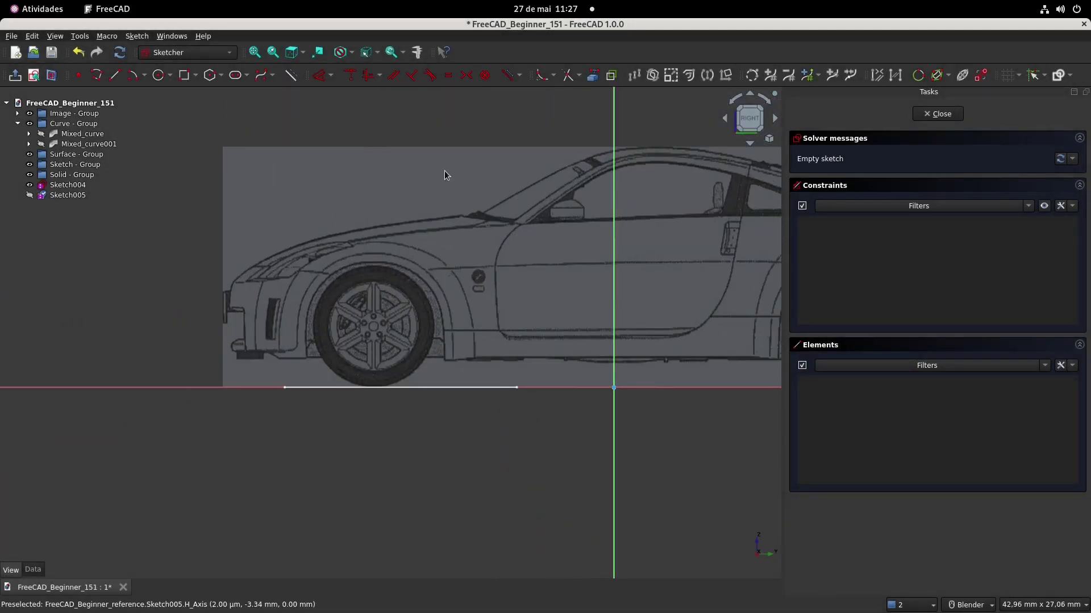
pyautogui.click(83, 134)
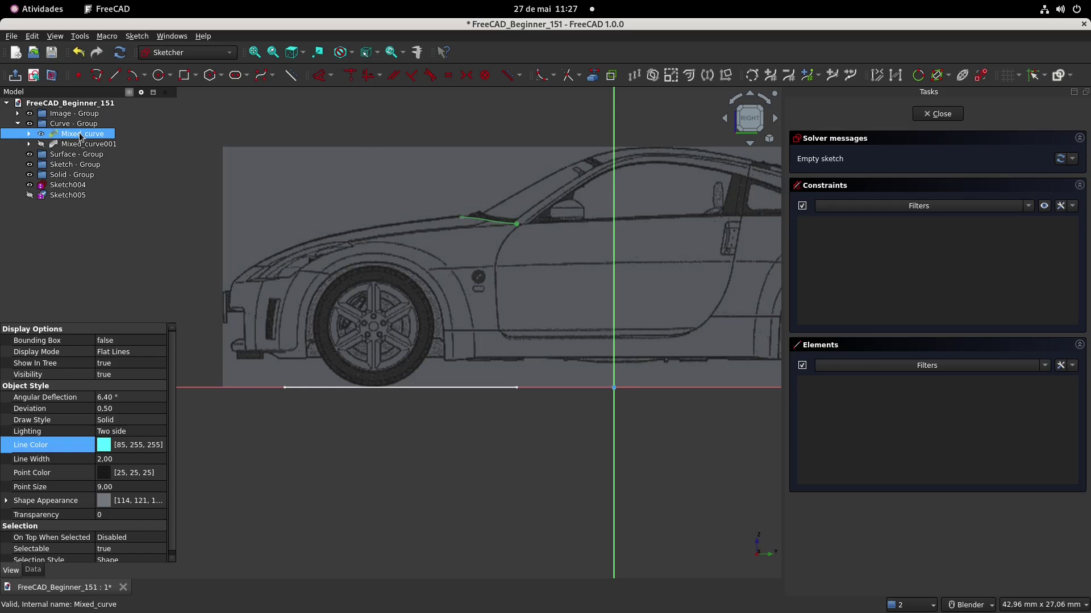
pyautogui.keyDown('ctrl'); pyautogui.click(88, 144); pyautogui.keyUp('ctrl')
pyautogui.click(87, 145)
pyautogui.press('space')
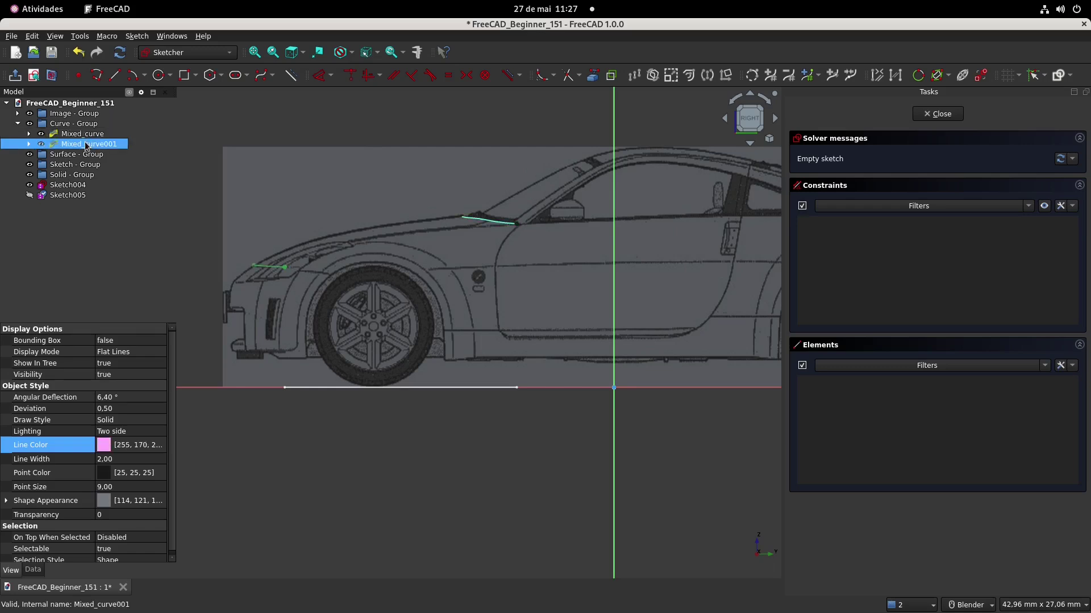
pyautogui.click(246, 137)
pyautogui.press('g')
pyautogui.press('x')
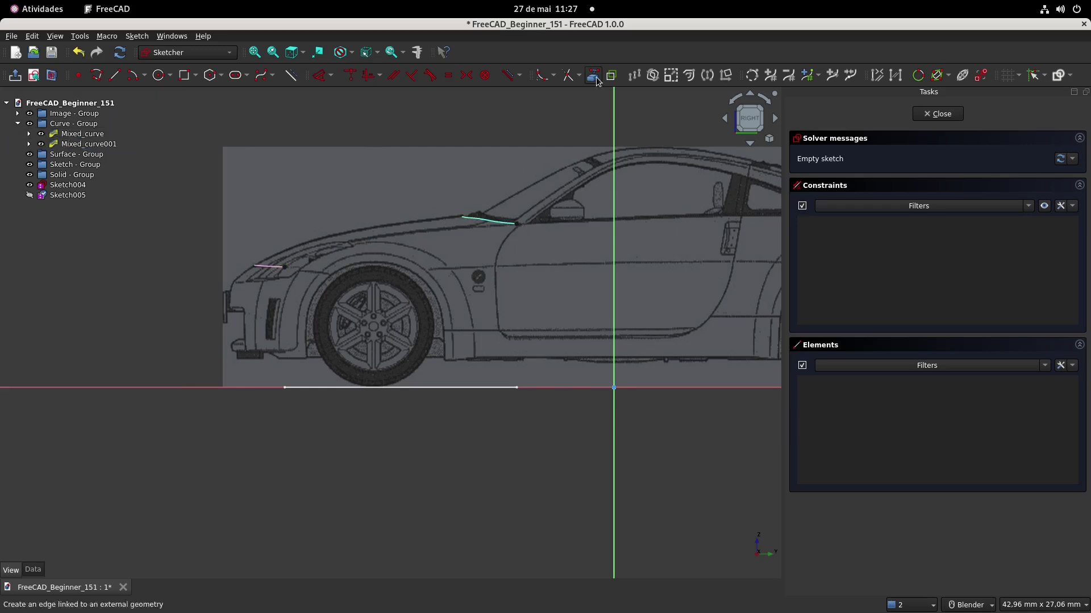
pyautogui.click(309, 302)
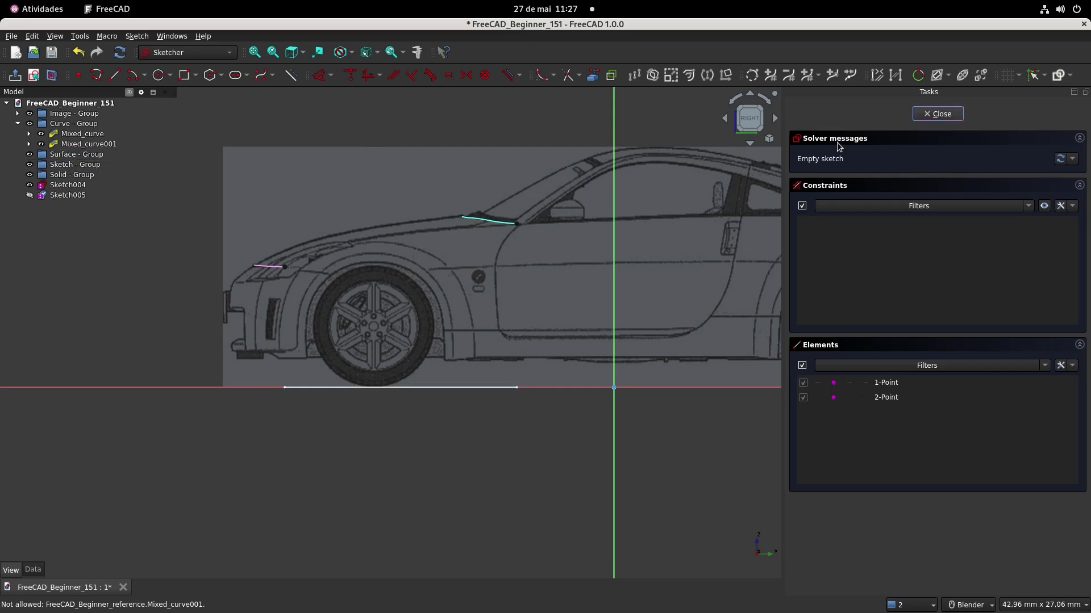
# Close and reopen Sketch005 for editing, and hide both mixed curves.
pyautogui.click(938, 113)
pyautogui.click(82, 134)
pyautogui.press('space')
pyautogui.click(94, 144)
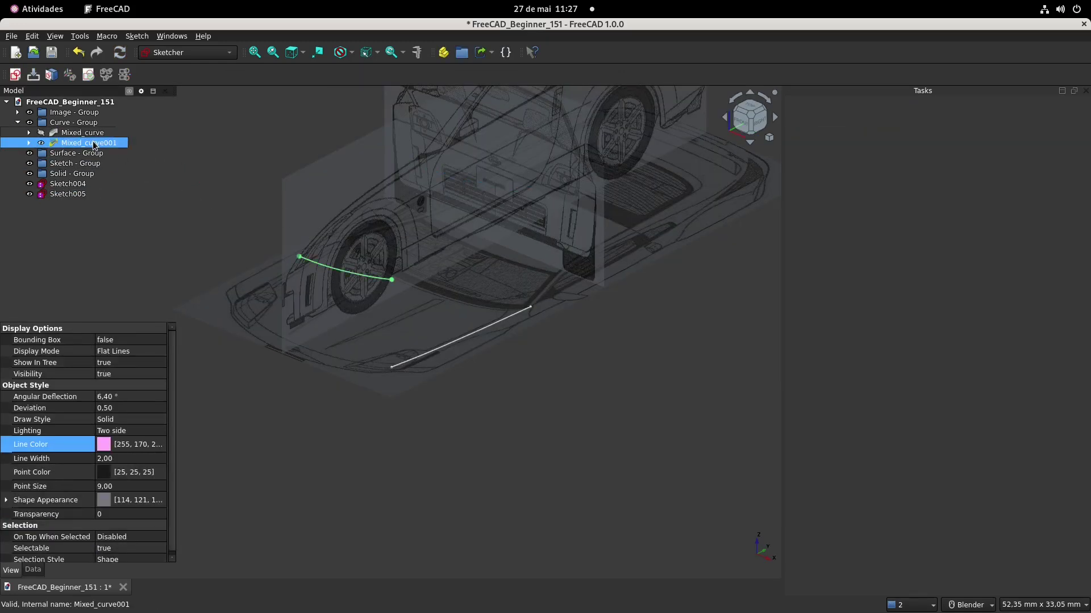
pyautogui.doubleClick(68, 195)
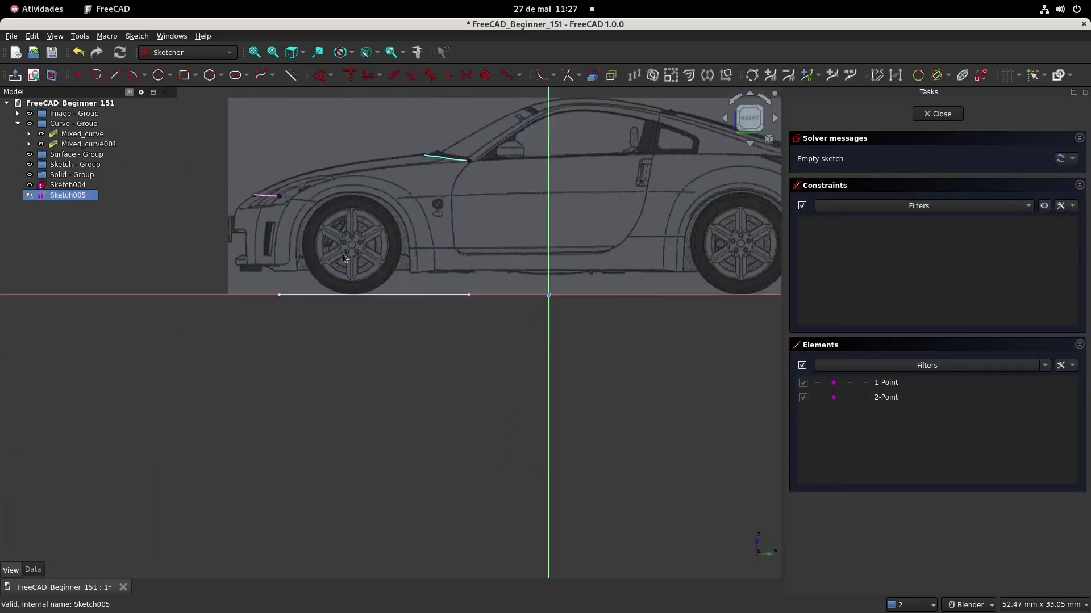
pyautogui.click(77, 134)
pyautogui.press('space')
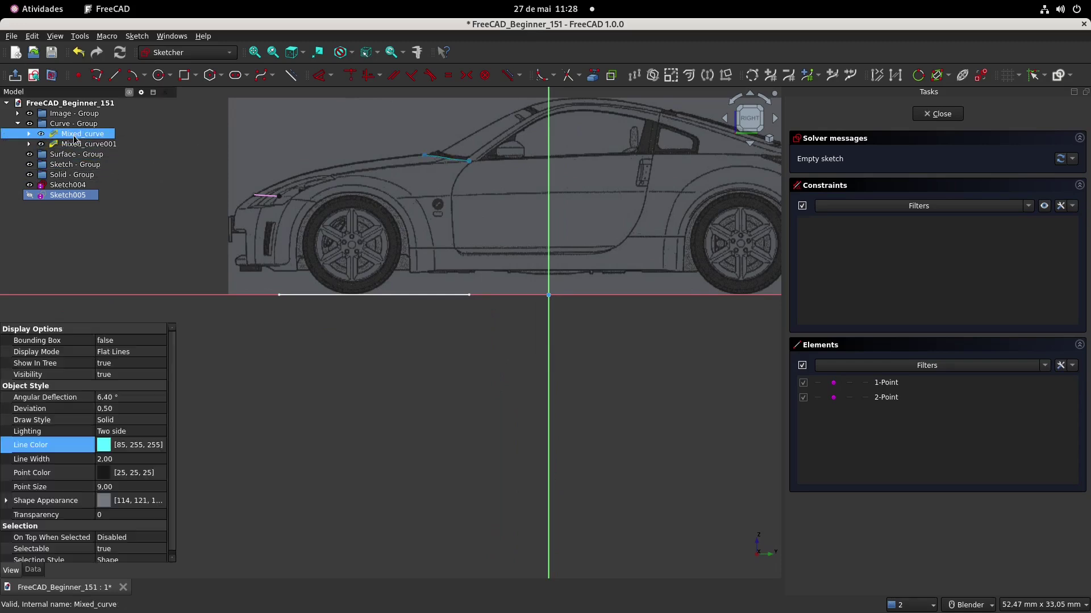
pyautogui.click(74, 145)
pyautogui.press('space')
pyautogui.scroll(5, 289, 121)
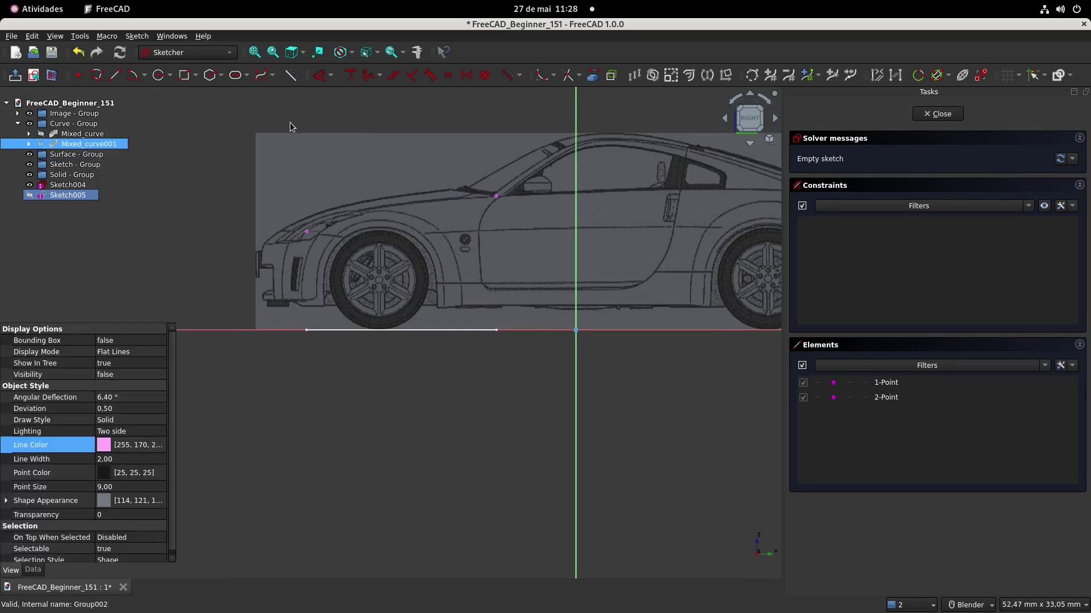
# Draw a degree 3 B-spline with six control points along the hood's side edge in the side view, joining the two projected endpoints.
pyautogui.click(262, 76)
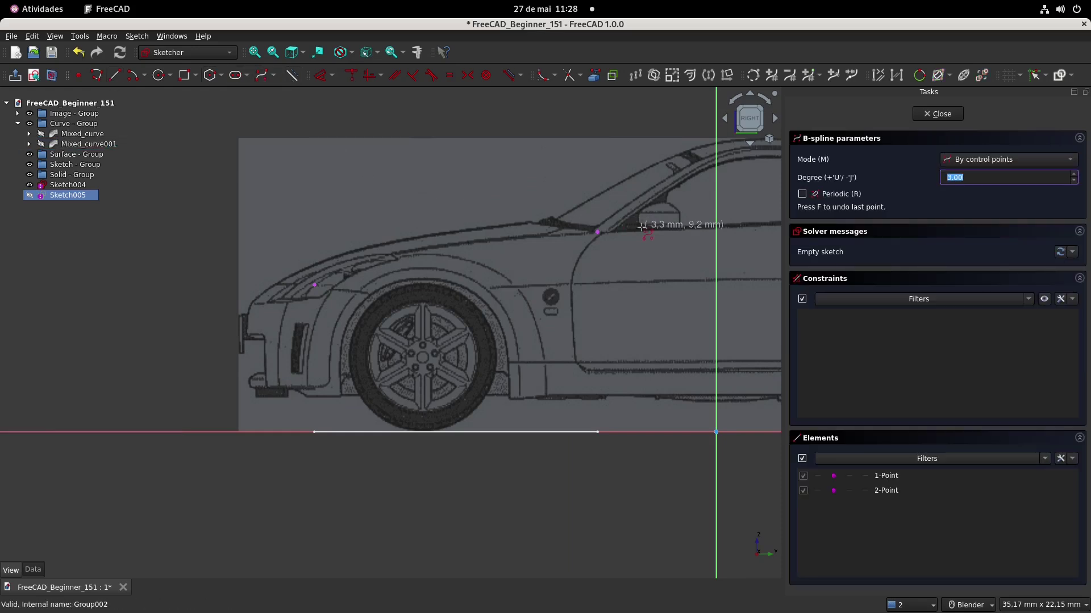
pyautogui.click(316, 285)
pyautogui.scroll(2, 316, 285)
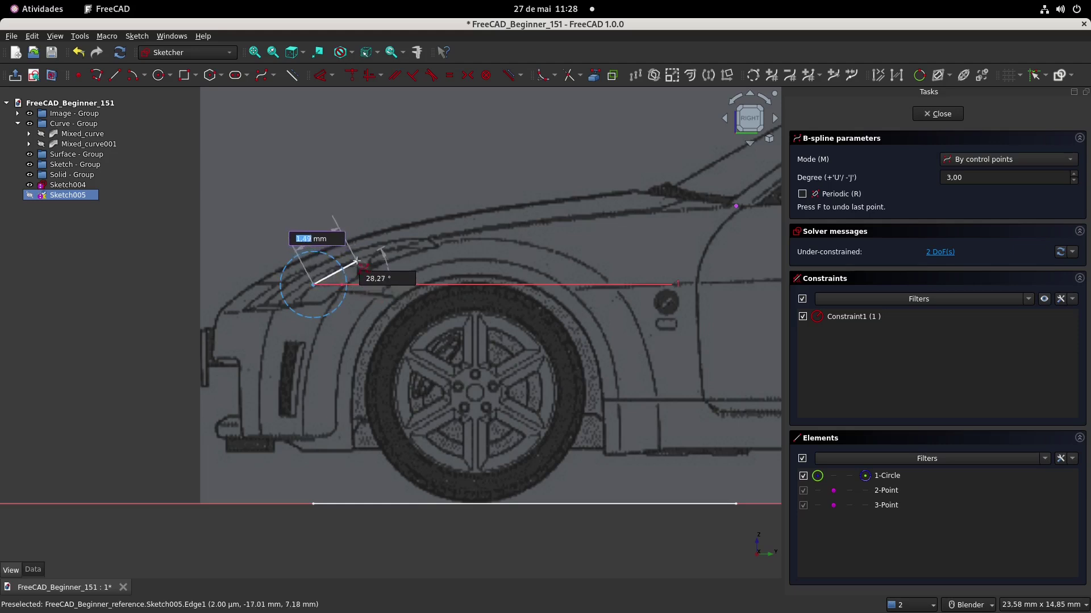
pyautogui.click(357, 261)
pyautogui.click(433, 238)
pyautogui.click(537, 224)
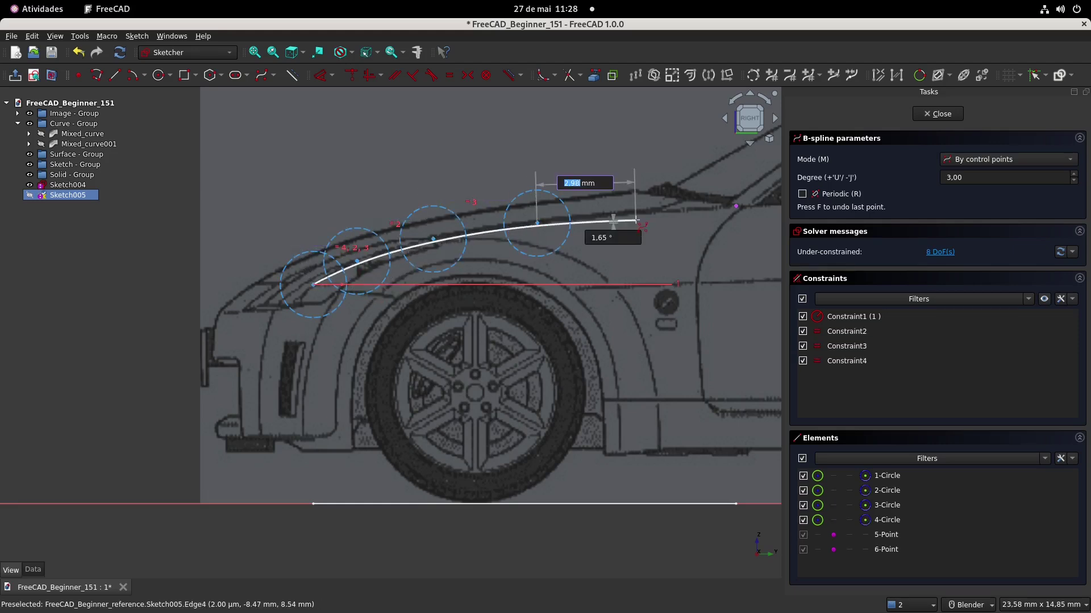
pyautogui.click(645, 214)
pyautogui.click(736, 205)
pyautogui.rightClick(736, 206)
pyautogui.scroll(1, 612, 293)
pyautogui.keyDown('shift'); pyautogui.moveTo(612, 293); pyautogui.dragTo(459, 391, button='middle'); pyautogui.keyUp('shift')
pyautogui.rightClick(507, 307)
# Fine-tune the B-spline's inner control points so the curve follows the hood's side edge on the reference image.
pyautogui.click(508, 306)
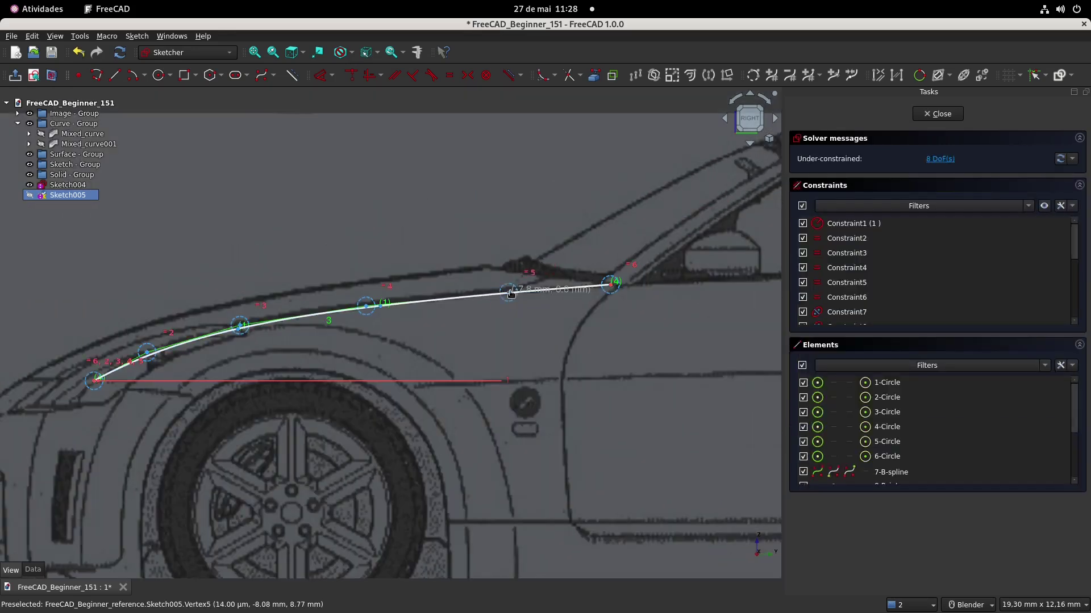
pyautogui.scroll(2, 536, 297)
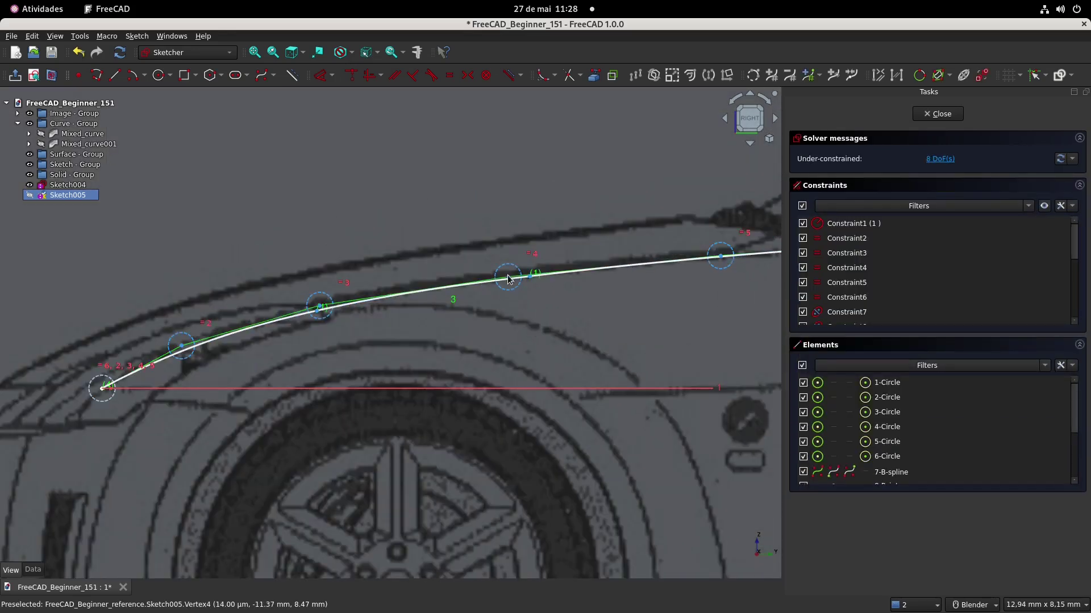
pyautogui.keyDown('shift'); pyautogui.moveTo(329, 310); pyautogui.dragTo(475, 287, button='middle'); pyautogui.keyUp('shift')
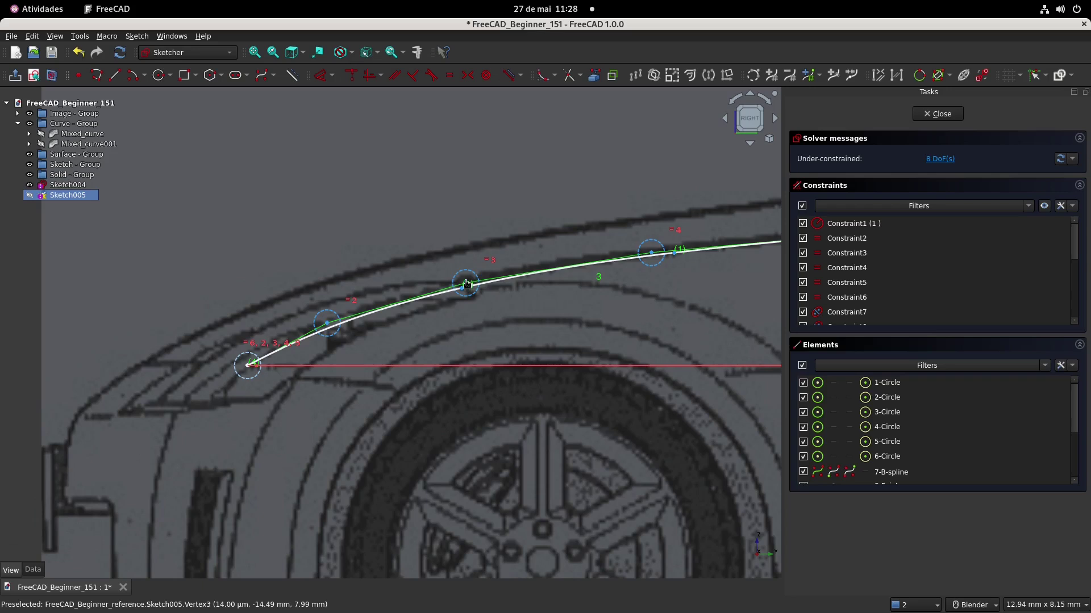
pyautogui.keyDown('shift'); pyautogui.moveTo(354, 346); pyautogui.dragTo(496, 311, button='middle'); pyautogui.keyUp('shift')
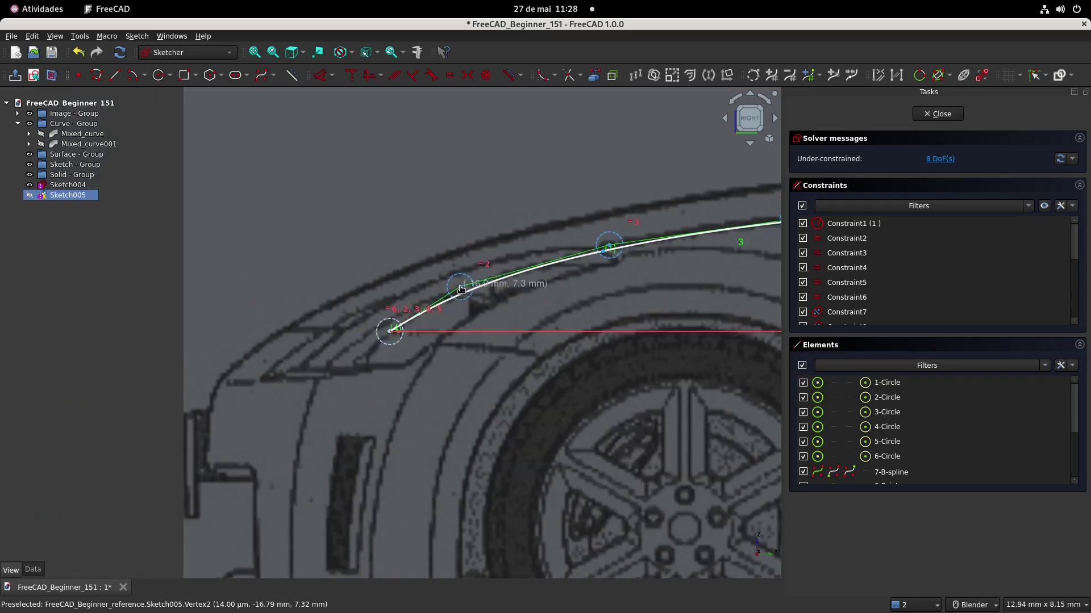
pyautogui.scroll(-2, 464, 291)
pyautogui.scroll(-2, 464, 290)
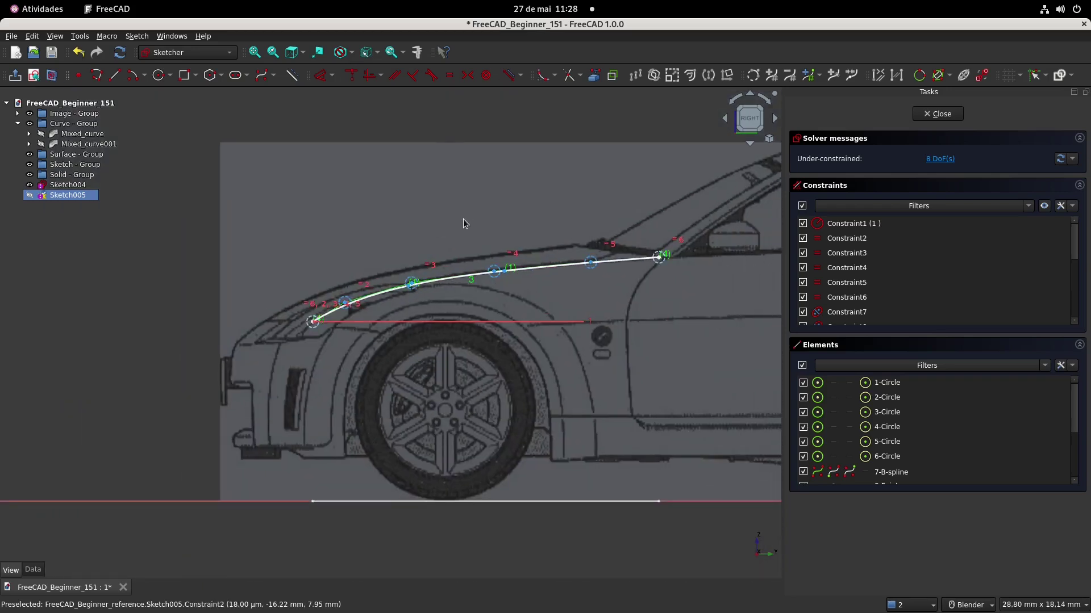
# Dimension the horizontal distances of the B-spline's four inner control points from the vertical axis, keeping their drawn positions.
pyautogui.click(590, 263)
pyautogui.click(494, 271)
pyautogui.press('Return')
pyautogui.click(512, 186)
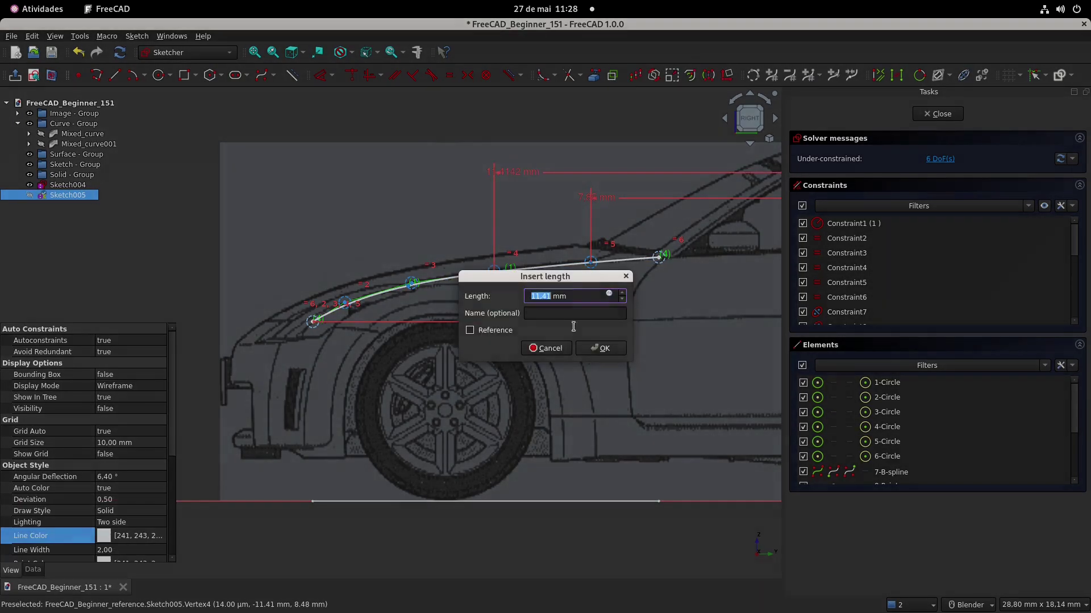
pyautogui.press('Return')
pyautogui.click(412, 282)
pyautogui.click(430, 145)
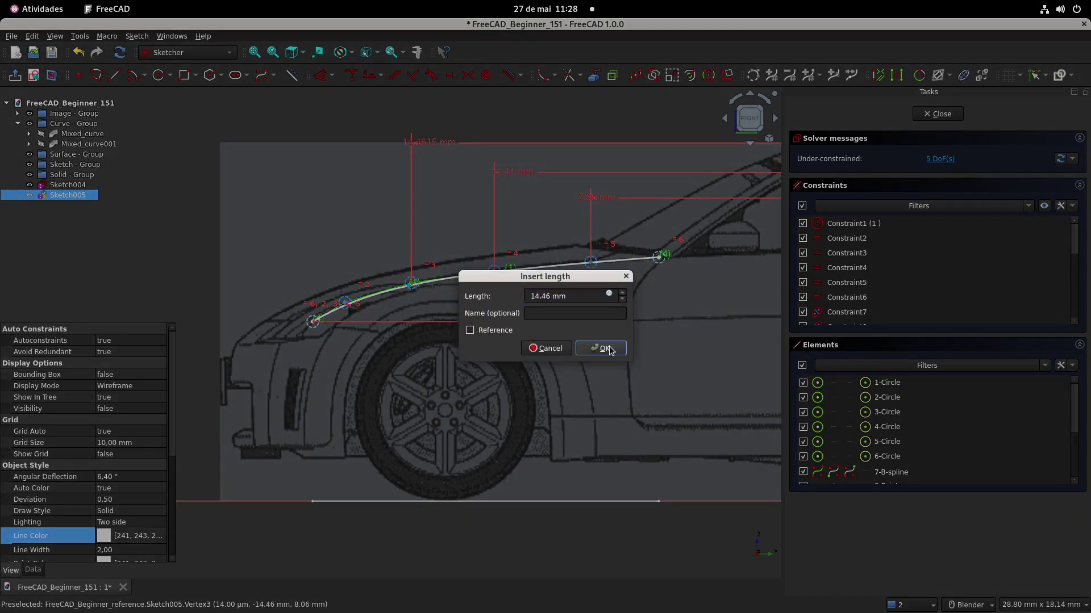
pyautogui.press('Return')
pyautogui.click(345, 302)
pyautogui.click(366, 113)
pyautogui.press('Return')
# Dimension the heights of the four inner control points above the horizontal axis, keeping their drawn positions, and close the sketch.
pyautogui.click(345, 303)
pyautogui.click(341, 356)
pyautogui.press('Return')
pyautogui.click(412, 282)
pyautogui.click(388, 359)
pyautogui.press('Return')
pyautogui.click(494, 271)
pyautogui.click(454, 364)
pyautogui.press('Return')
pyautogui.click(591, 262)
pyautogui.click(518, 364)
pyautogui.press('Return')
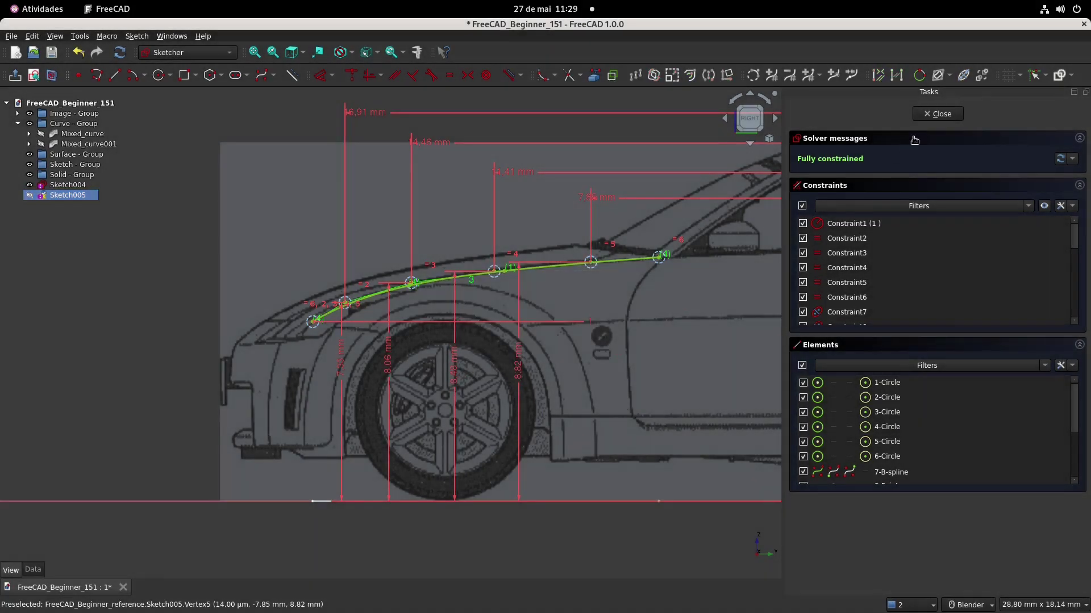
pyautogui.press('Escape')
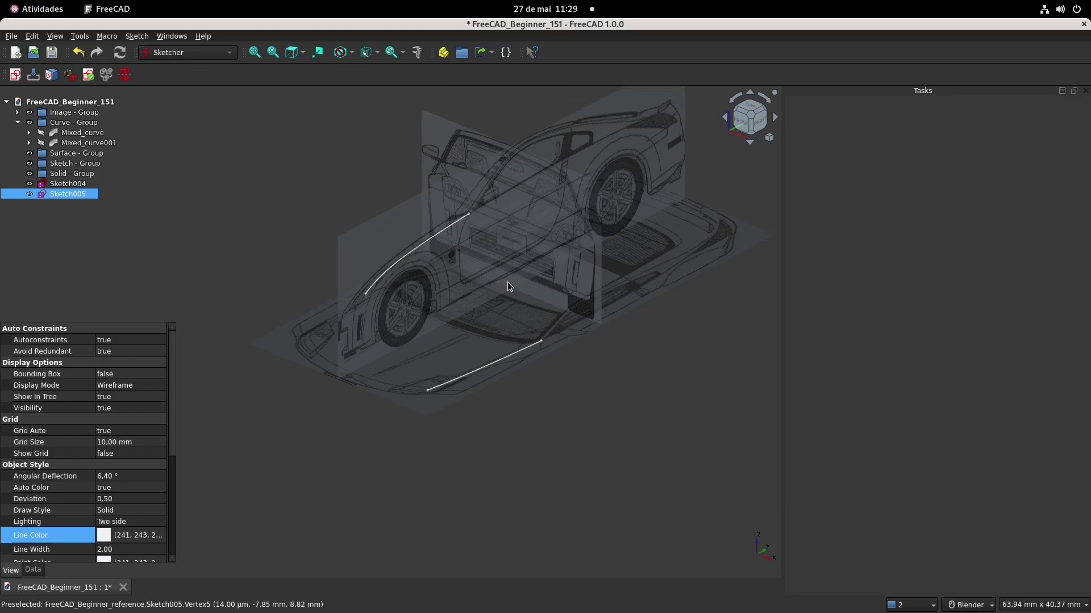
# Create a mixed curve from Sketch004 and Sketch005 in the Curves workbench.
pyautogui.click(68, 183)
pyautogui.keyDown('ctrl'); pyautogui.click(67, 195); pyautogui.keyUp('ctrl')
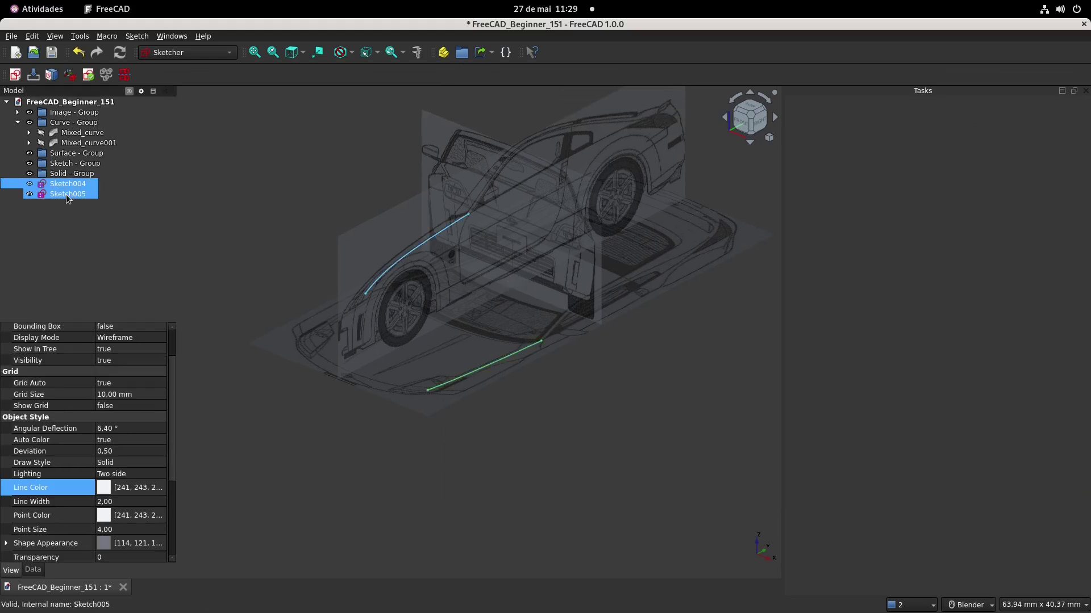
pyautogui.click(210, 55)
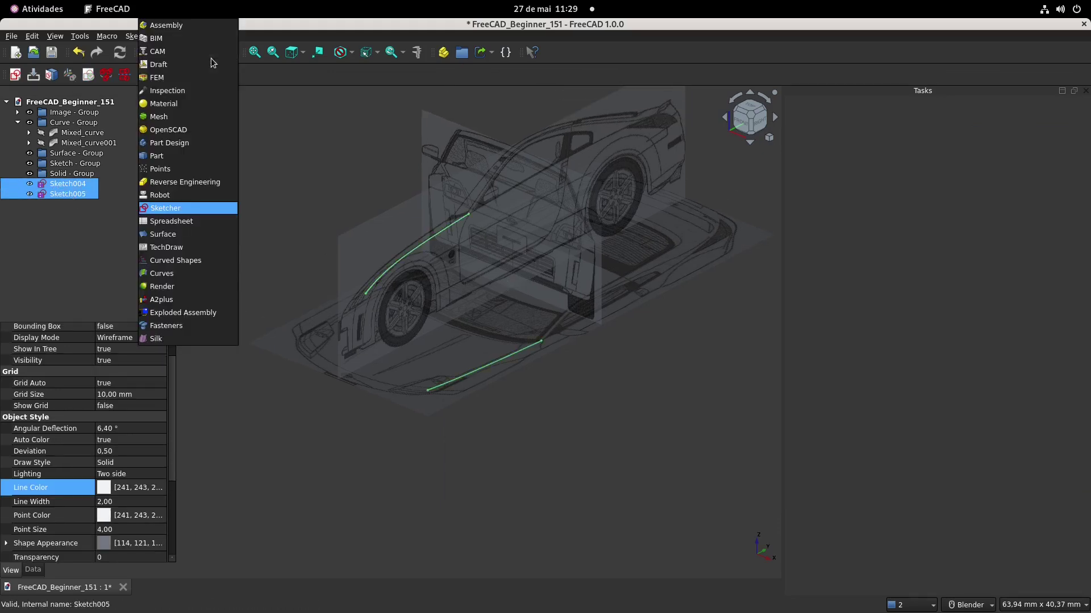
pyautogui.click(219, 274)
pyautogui.click(52, 75)
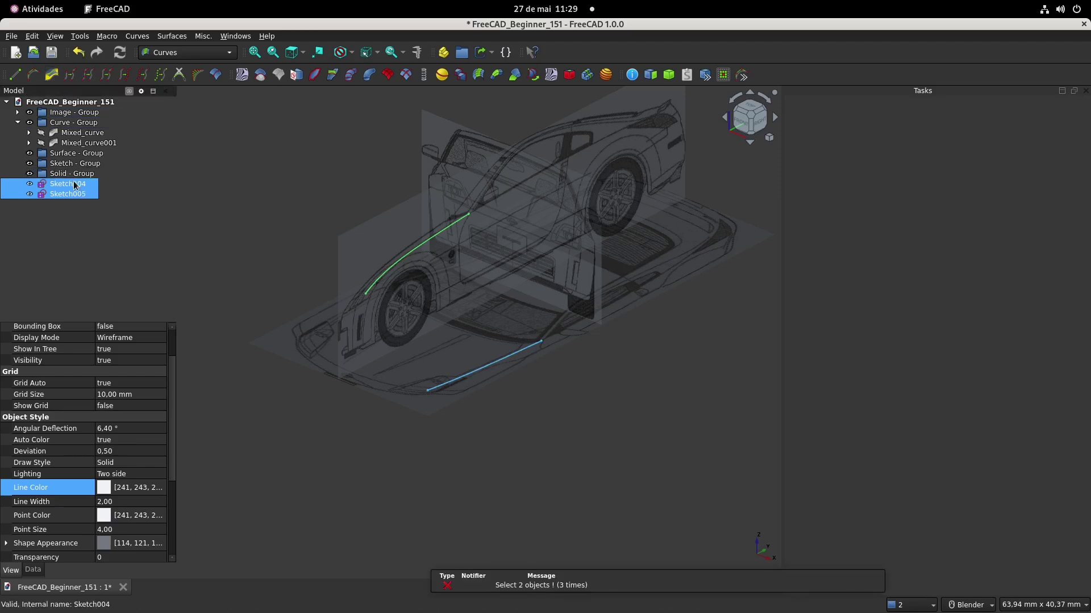
pyautogui.click(69, 195)
pyautogui.click(69, 184)
pyautogui.keyDown('ctrl'); pyautogui.click(68, 195); pyautogui.keyUp('ctrl')
pyautogui.click(52, 75)
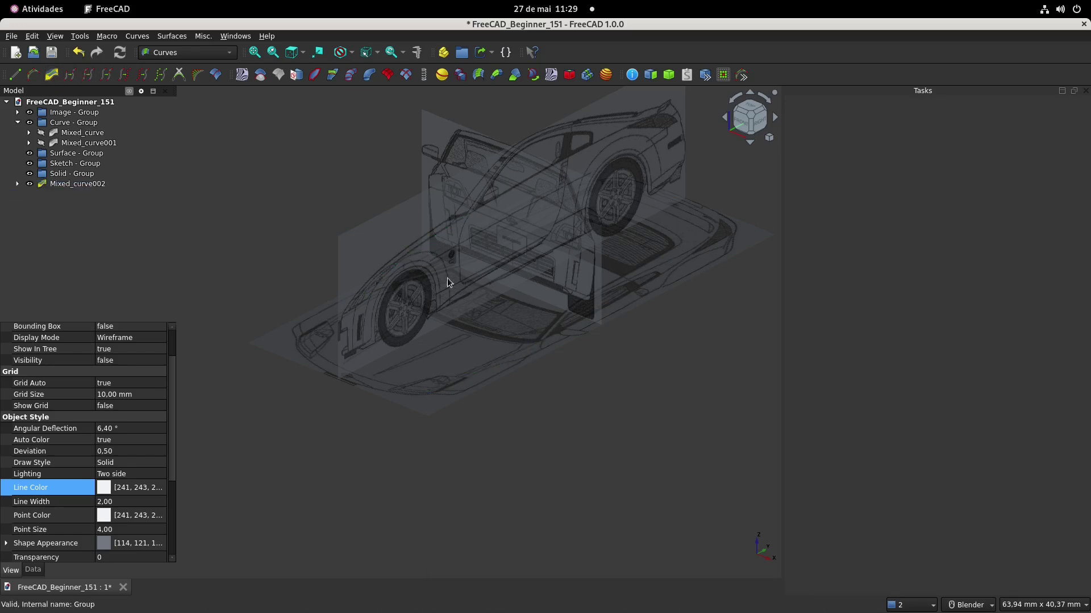
# Set the third mixed curve's point size to 9 and its line color to light blue #55aaff.
pyautogui.click(94, 184)
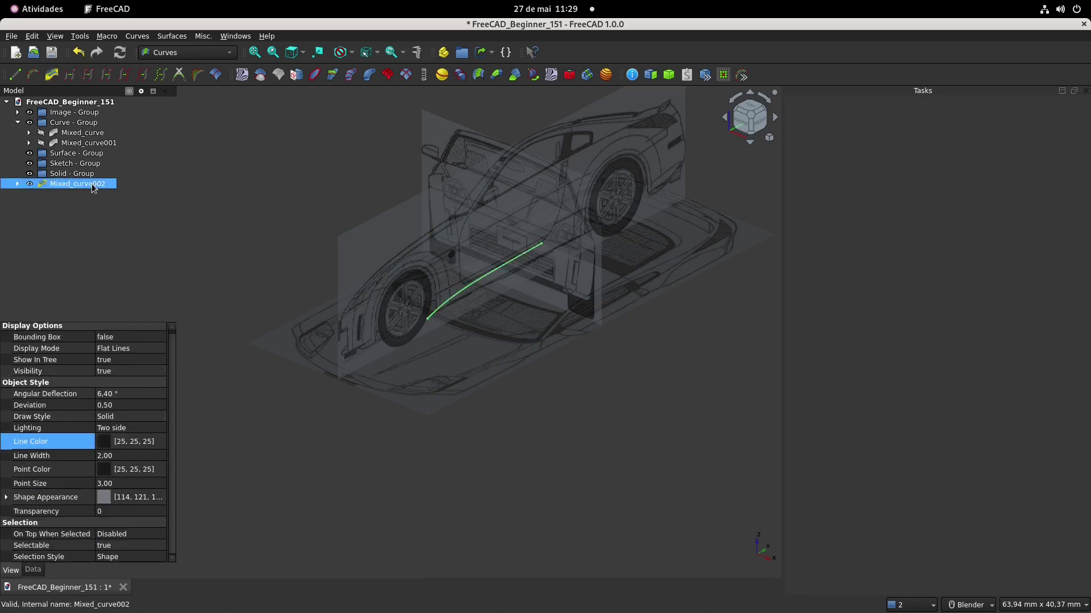
pyautogui.click(131, 484)
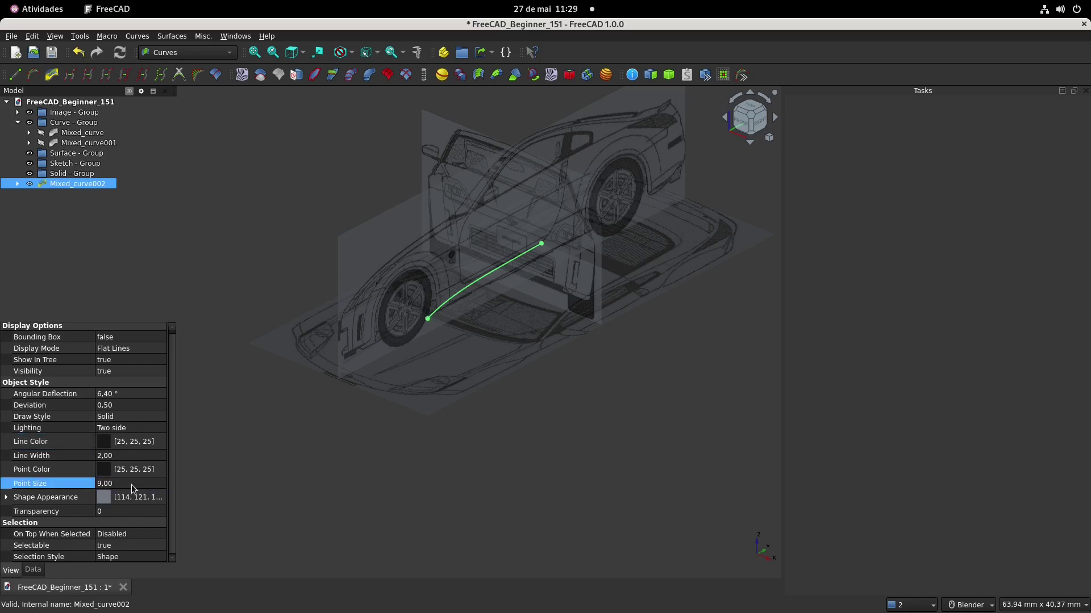
pyautogui.click(112, 443)
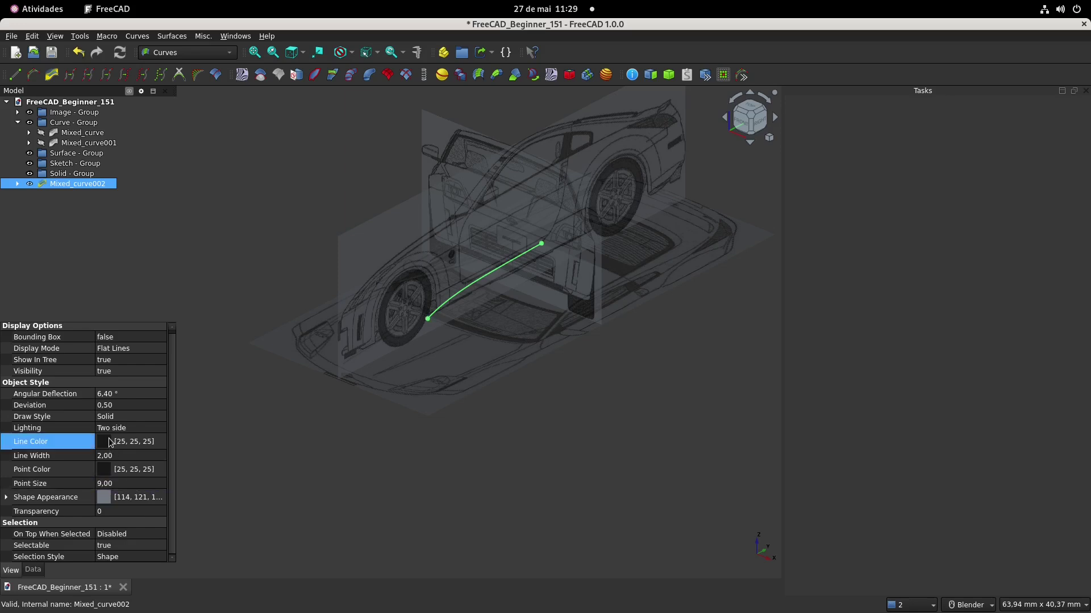
pyautogui.click(159, 446)
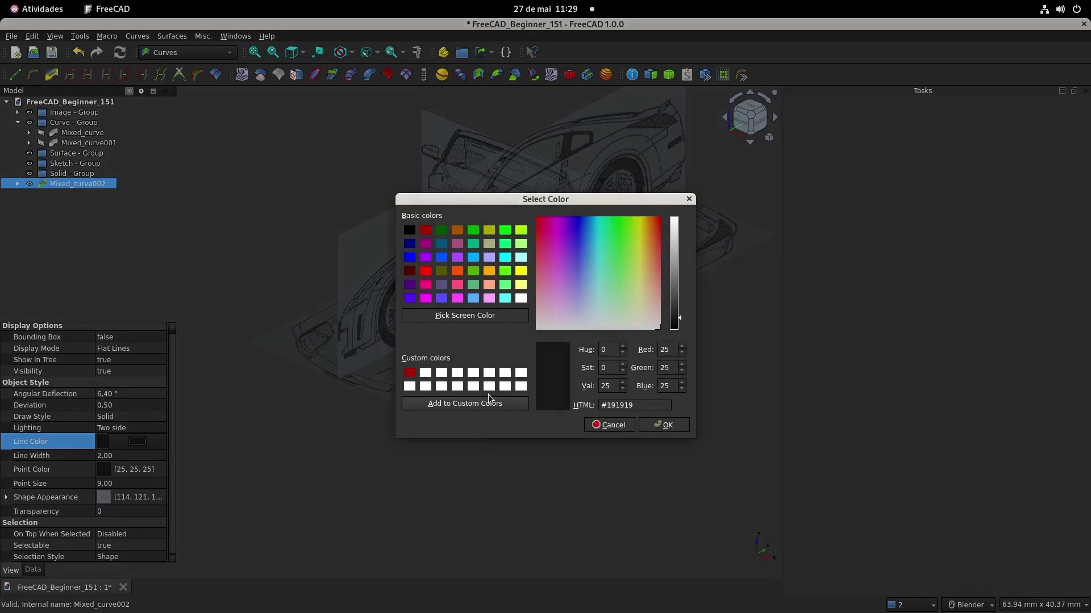
pyautogui.click(474, 299)
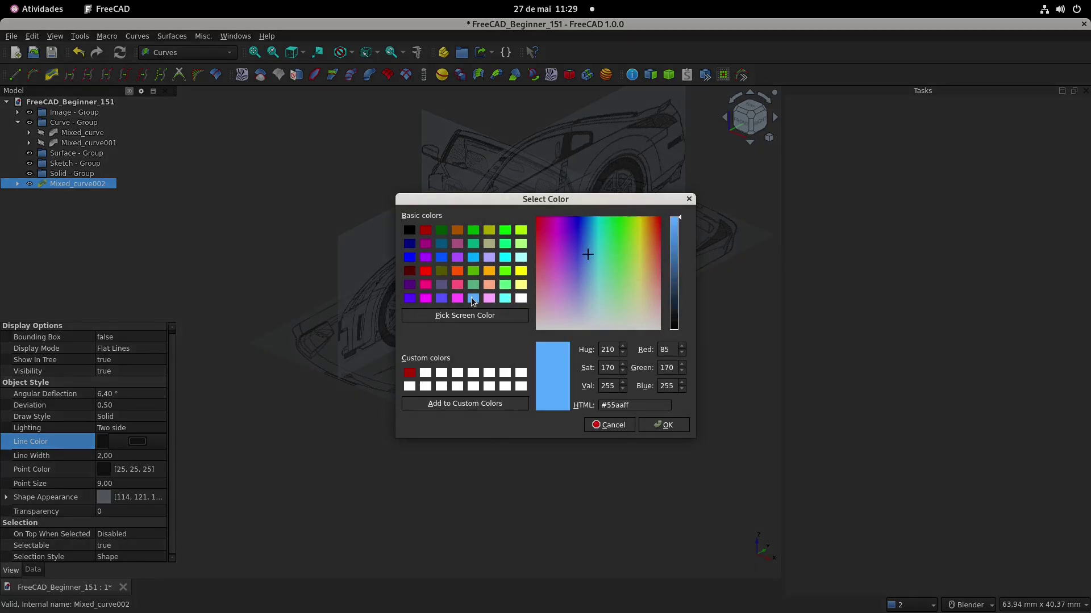
pyautogui.click(668, 426)
pyautogui.click(295, 208)
# Move Mixed_curve002 into the Curve group and show the other two mixed curves.
pyautogui.moveTo(102, 189); pyautogui.dragTo(99, 129)
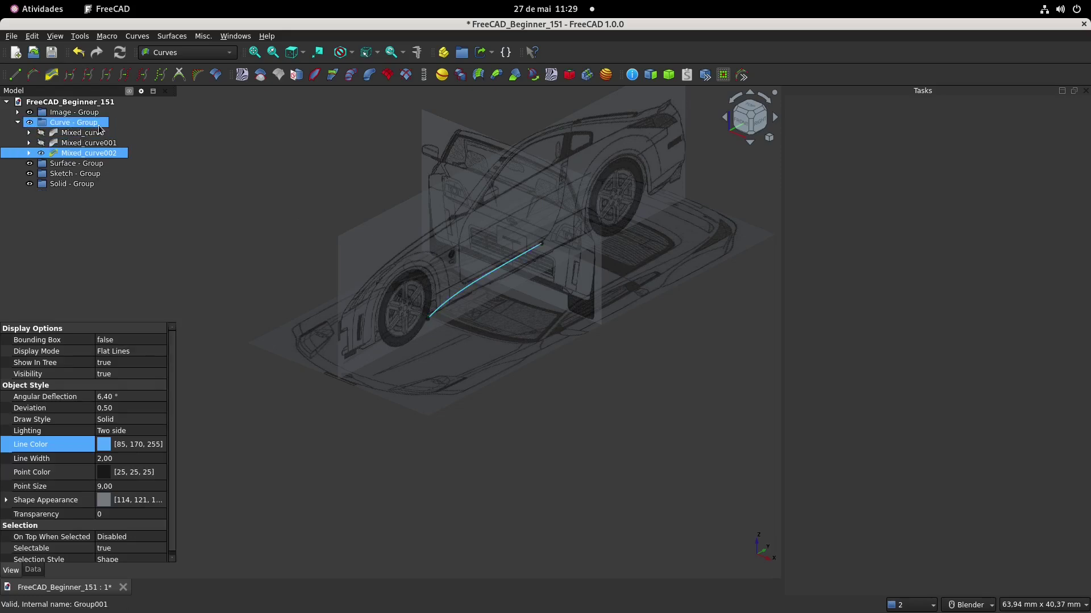
pyautogui.click(41, 133)
pyautogui.keyDown('ctrl'); pyautogui.click(41, 143); pyautogui.keyUp('ctrl')
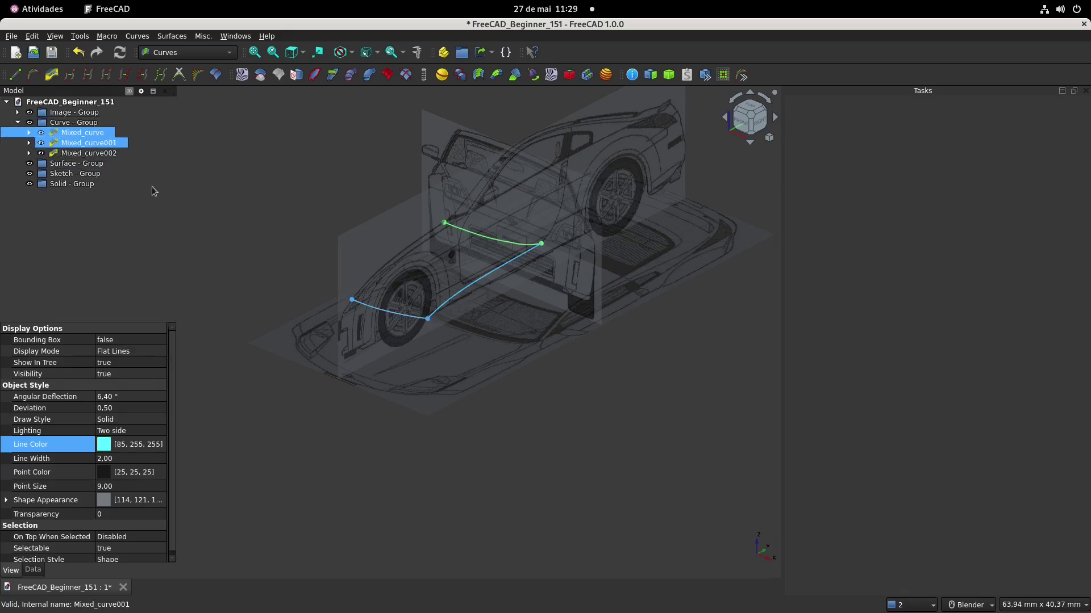
pyautogui.click(280, 236)
pyautogui.moveTo(388, 272); pyautogui.dragTo(343, 271, button='middle')
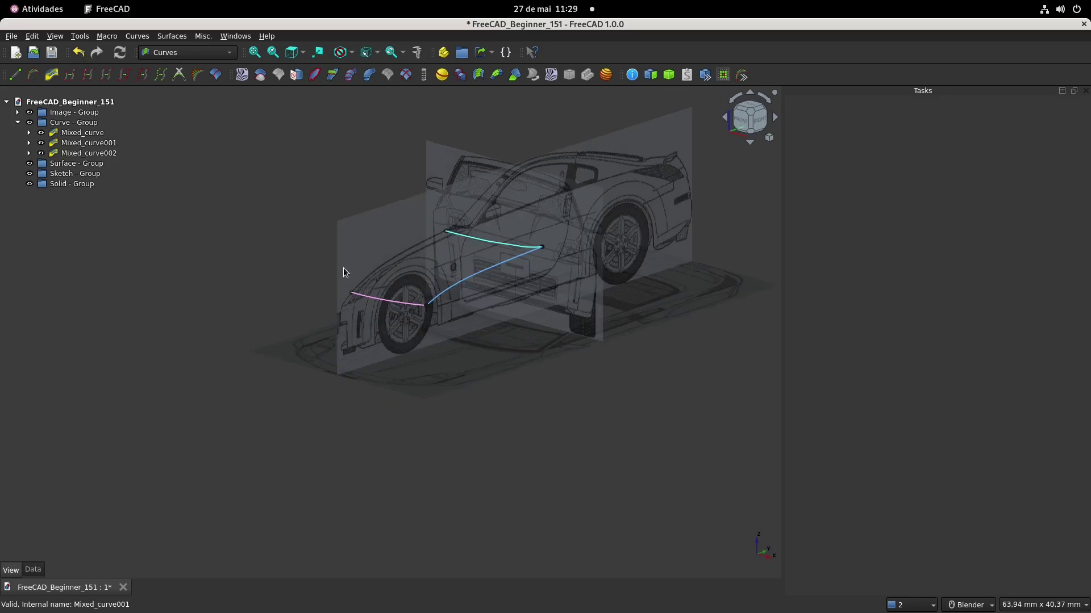
pyautogui.scroll(3, 343, 268)
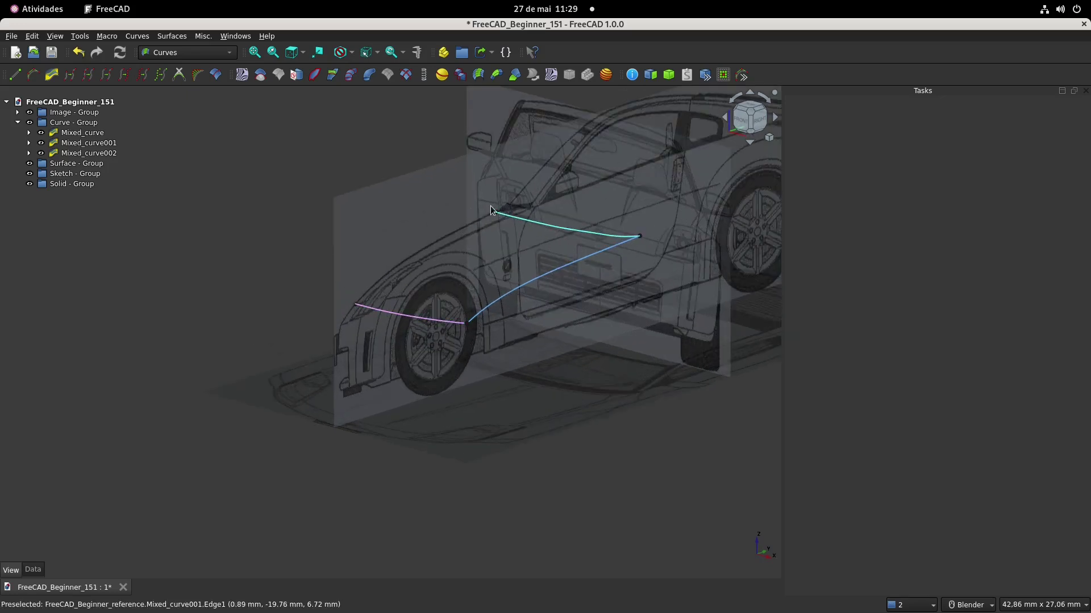
pyautogui.keyDown('shift'); pyautogui.moveTo(409, 196); pyautogui.dragTo(388, 246, button='middle'); pyautogui.keyUp('shift')
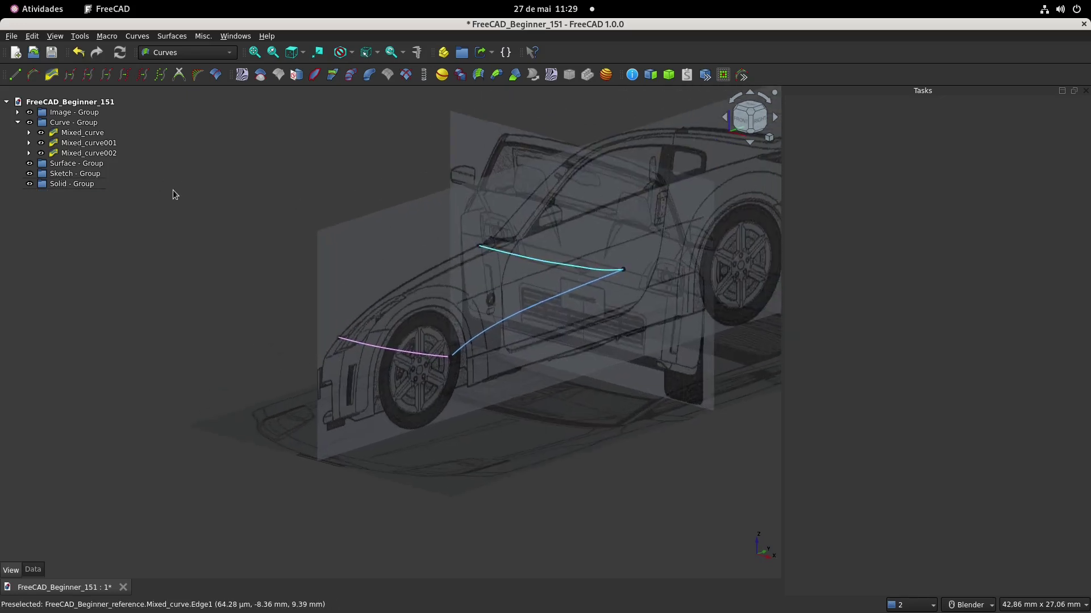
# Create a new sketch on the YZ-Plane in the Sketcher workbench.
pyautogui.click(188, 52)
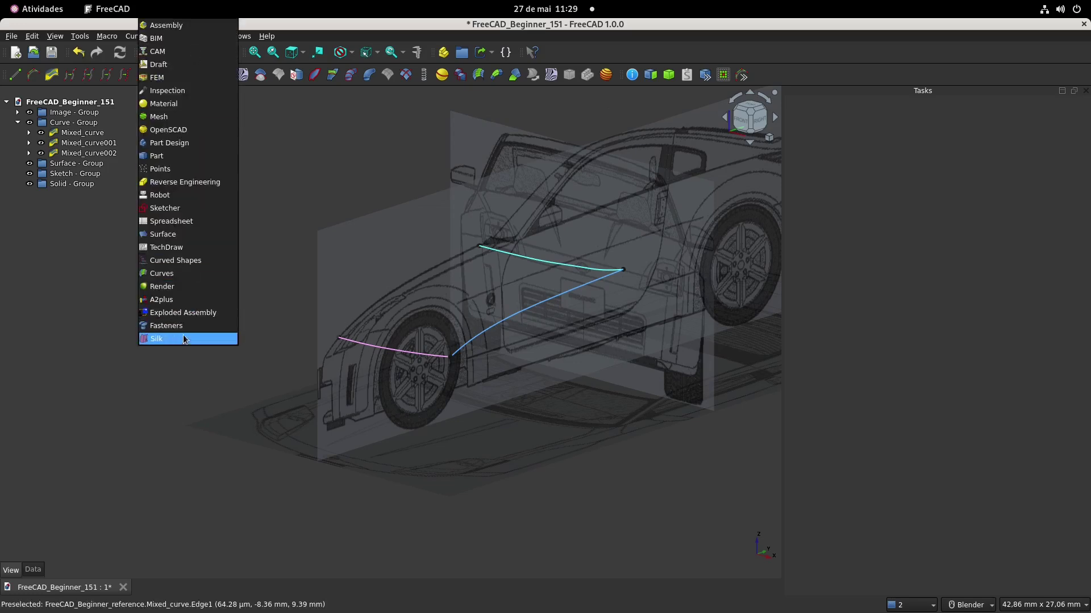
pyautogui.click(179, 208)
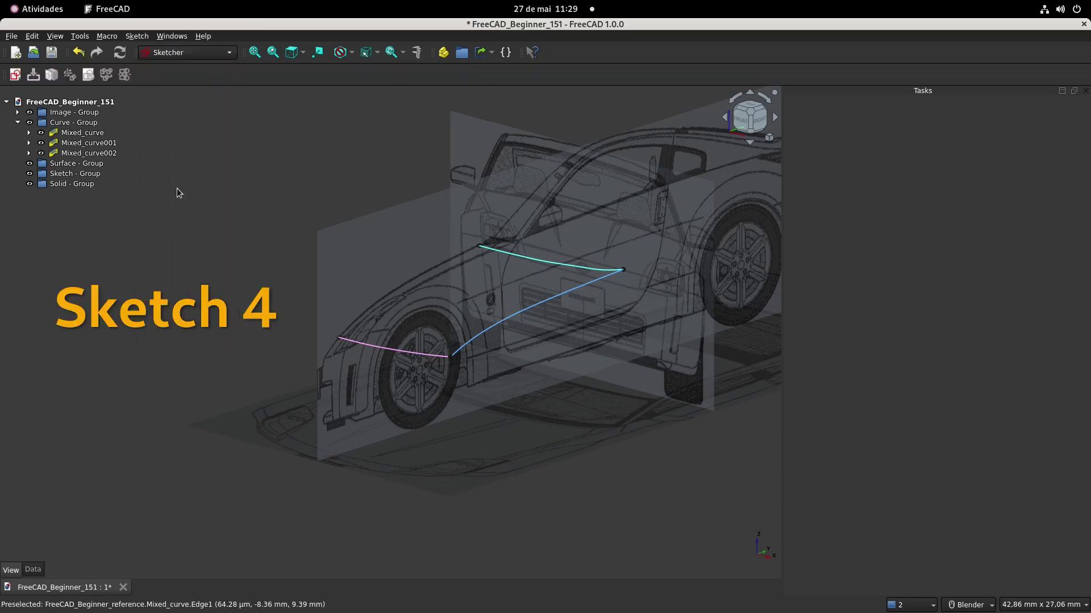
pyautogui.click(15, 75)
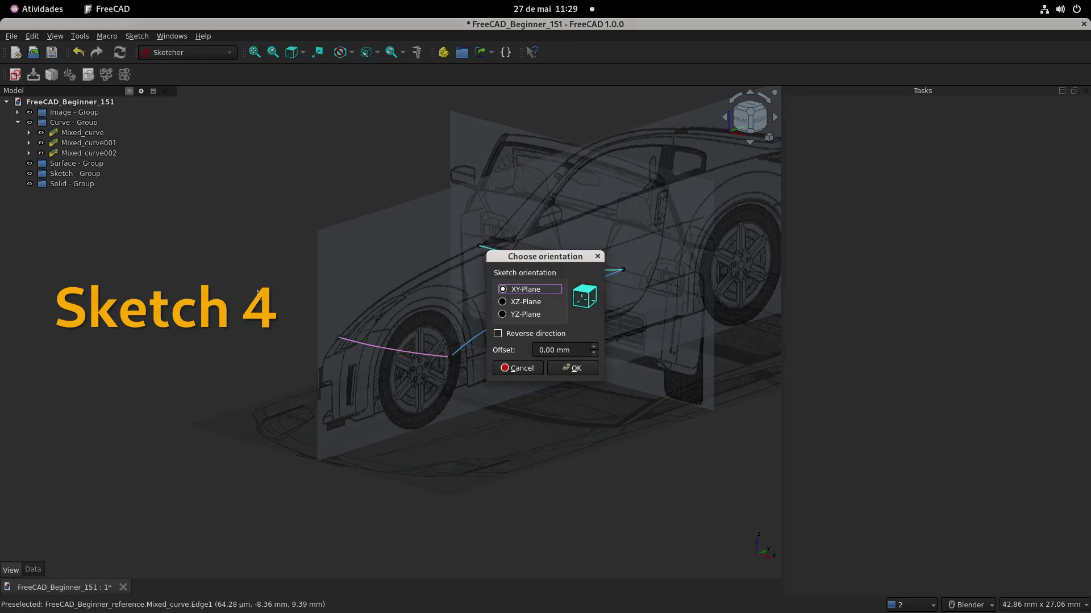
pyautogui.click(537, 316)
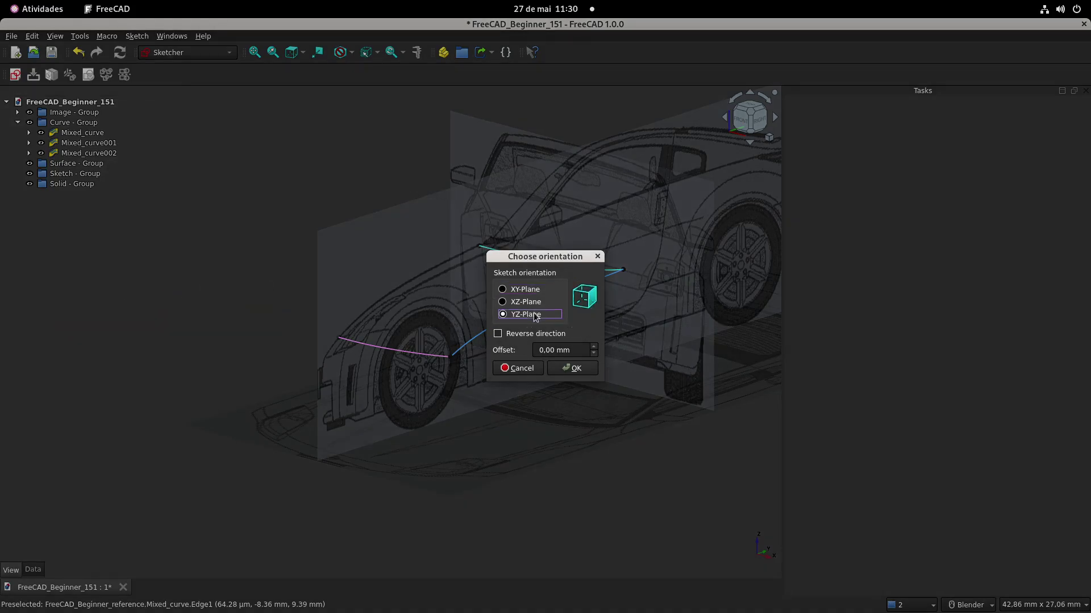
pyautogui.click(574, 369)
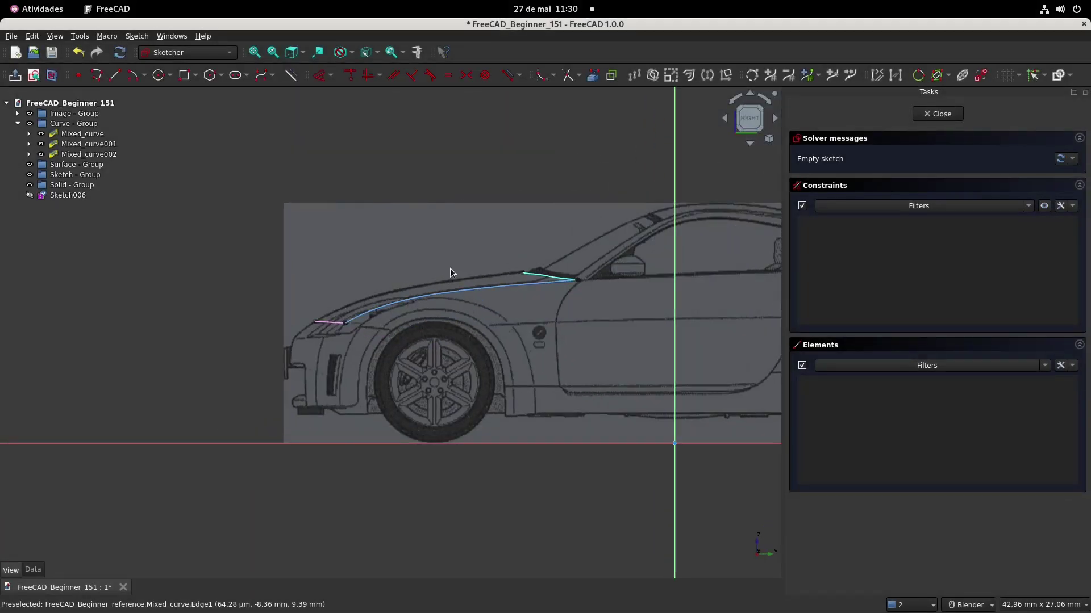
# Close the empty side-view sketch, hide the image group, and reopen Sketch006 for editing.
pyautogui.scroll(3, 441, 269)
pyautogui.click(593, 75)
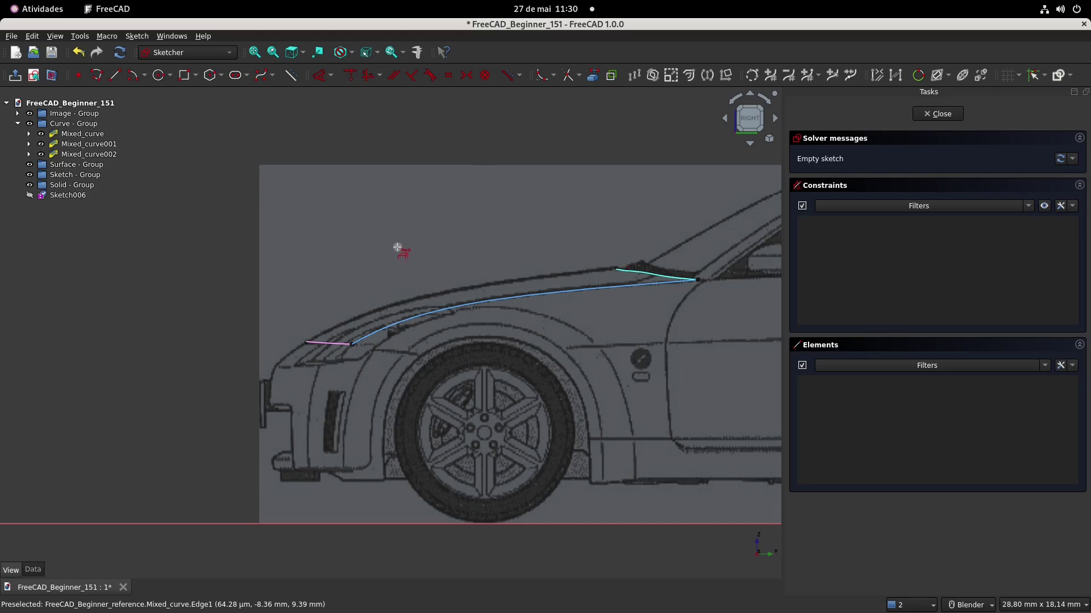
pyautogui.moveTo(397, 249); pyautogui.dragTo(416, 305, button='middle')
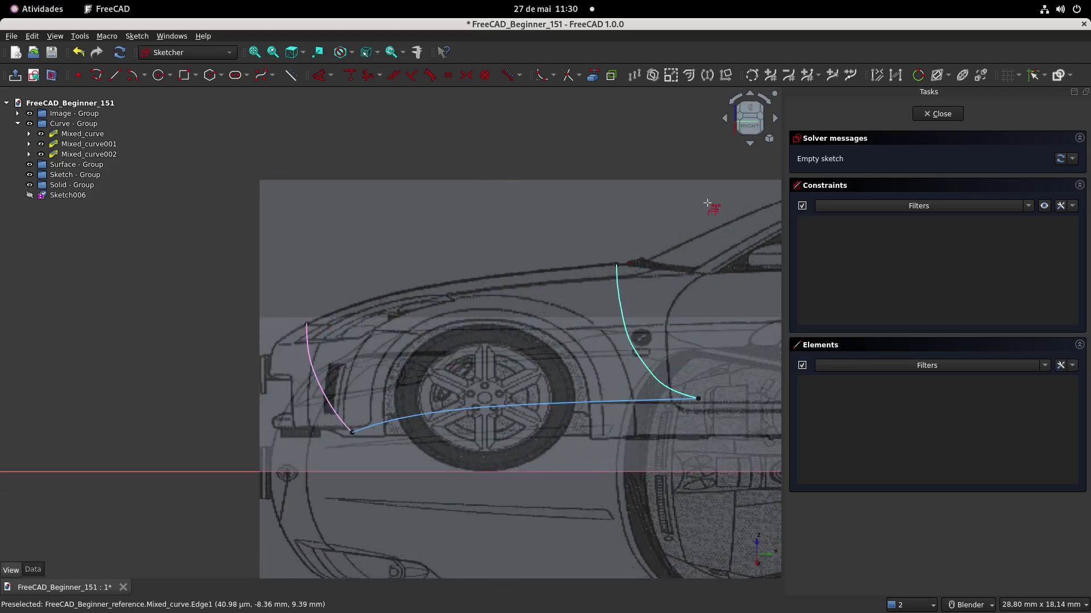
pyautogui.click(938, 113)
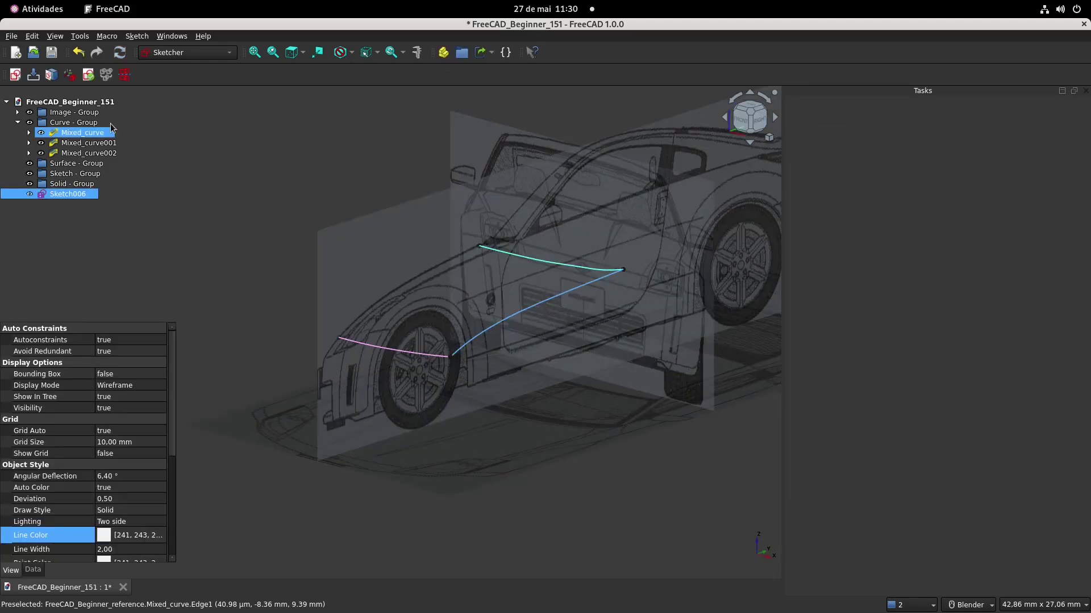
pyautogui.click(93, 118)
pyautogui.press('space')
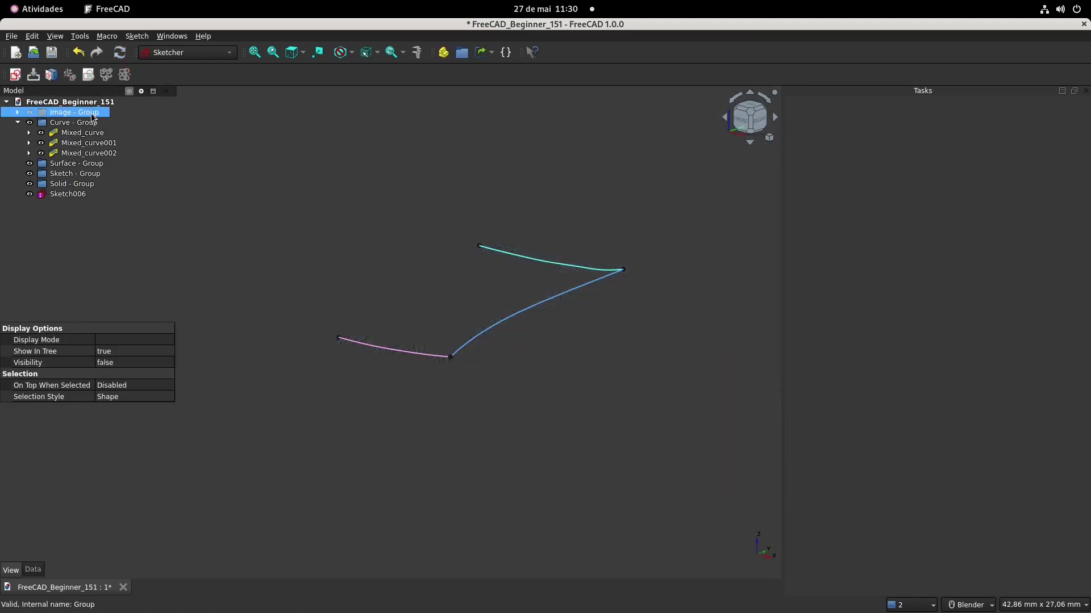
pyautogui.doubleClick(67, 194)
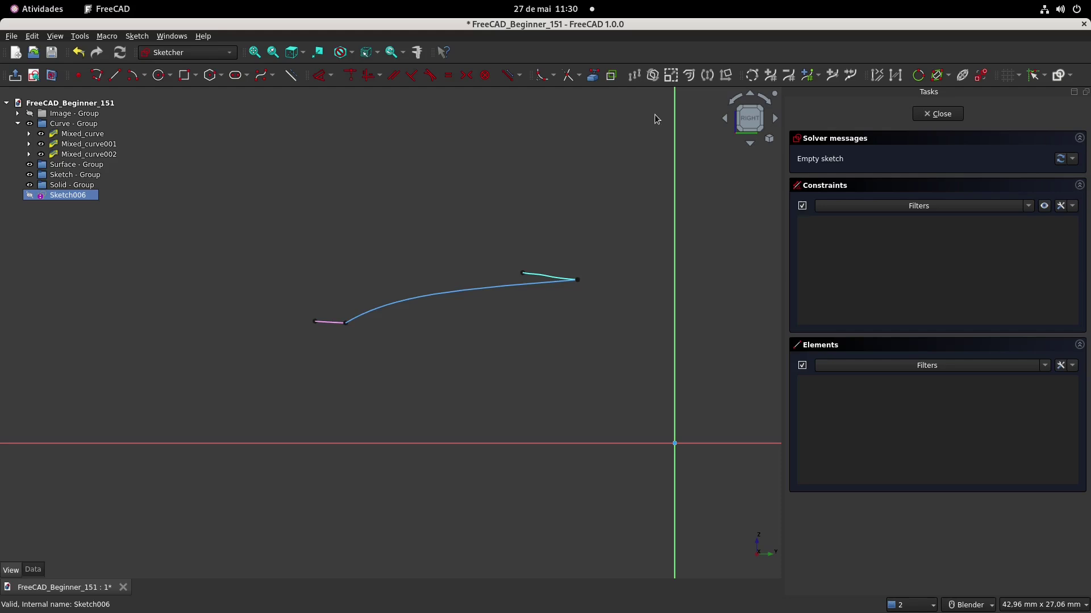
# Project the hood-centerline endpoints of the front and rear mixed curves into Sketch006 as external geometry, and close the sketch.
pyautogui.moveTo(325, 204); pyautogui.dragTo(344, 248, button='middle')
pyautogui.click(316, 304)
pyautogui.click(531, 257)
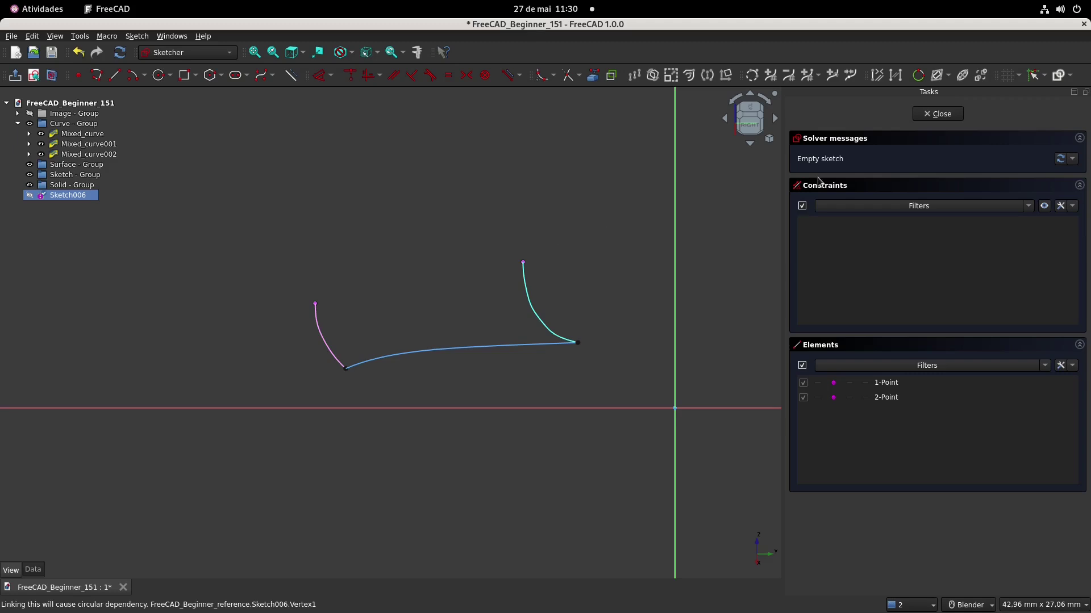
pyautogui.click(934, 114)
# Show the image group, hide all three mixed curves, and reopen Sketch006 for editing.
pyautogui.click(74, 113)
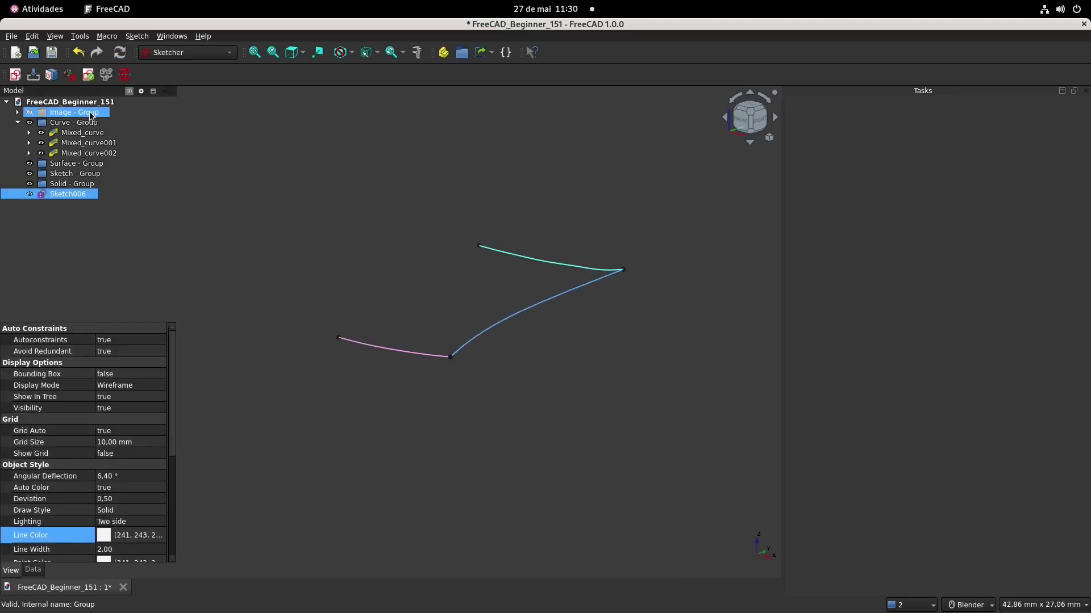
pyautogui.press('space')
pyautogui.keyDown('ctrl'); pyautogui.click(88, 174); pyautogui.keyUp('ctrl')
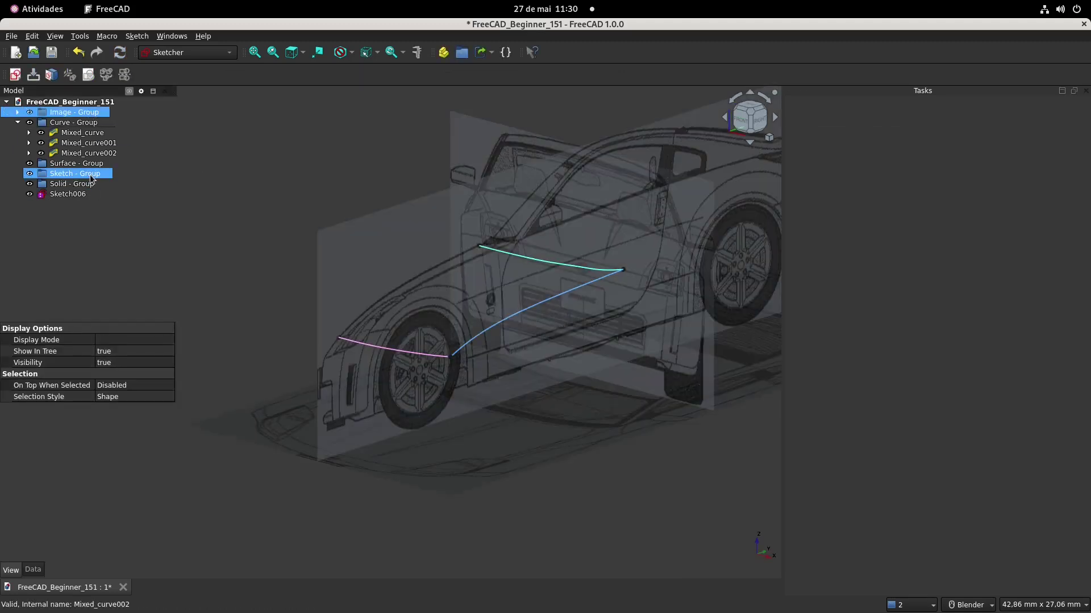
pyautogui.click(86, 123)
pyautogui.press('space')
pyautogui.doubleClick(69, 195)
pyautogui.click(91, 144)
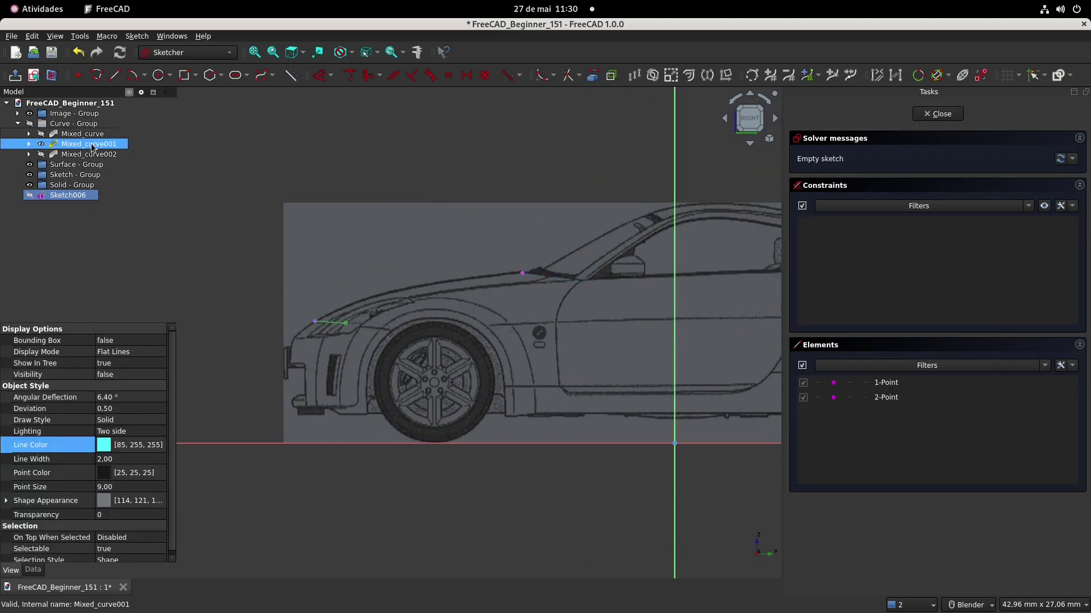
# Draw a degree-3 B-spline by eight control points along the hood's side profile, from the front projected point to the rear one.
pyautogui.scroll(2, 315, 214)
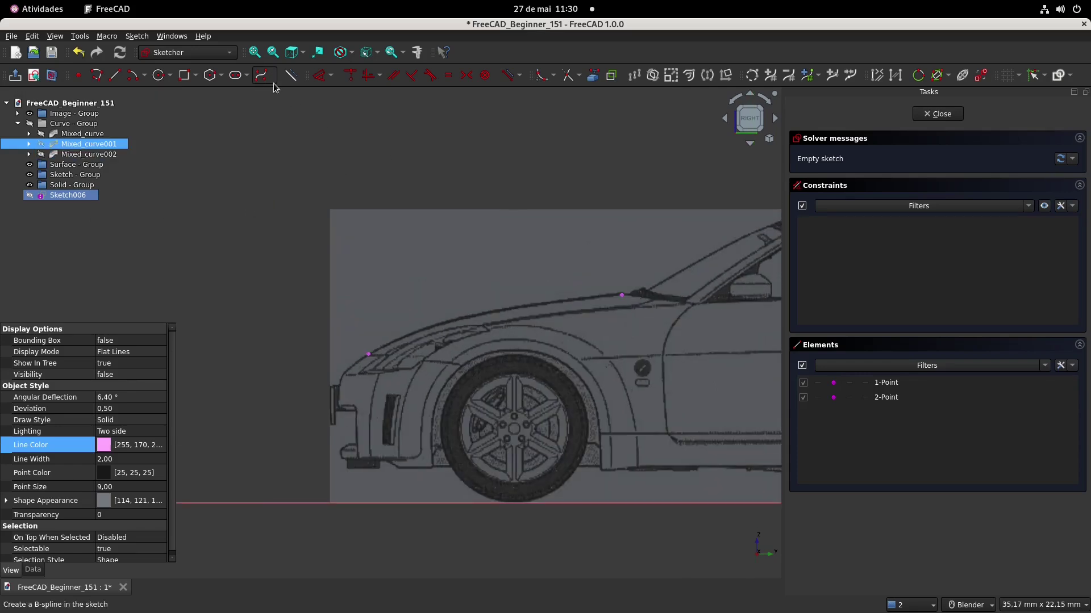
pyautogui.click(264, 77)
pyautogui.scroll(2, 386, 310)
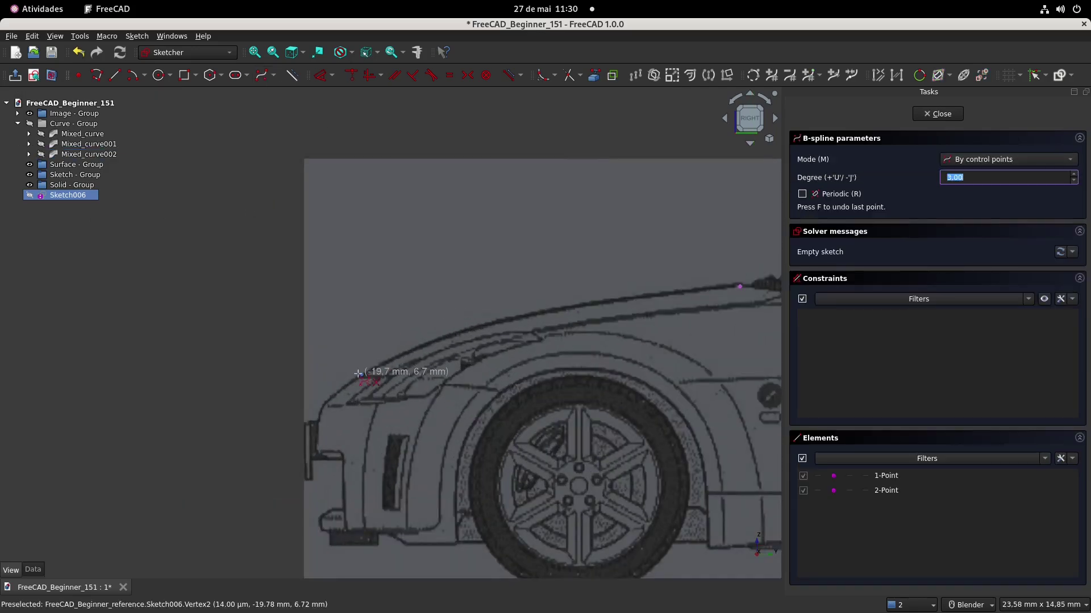
pyautogui.click(362, 374)
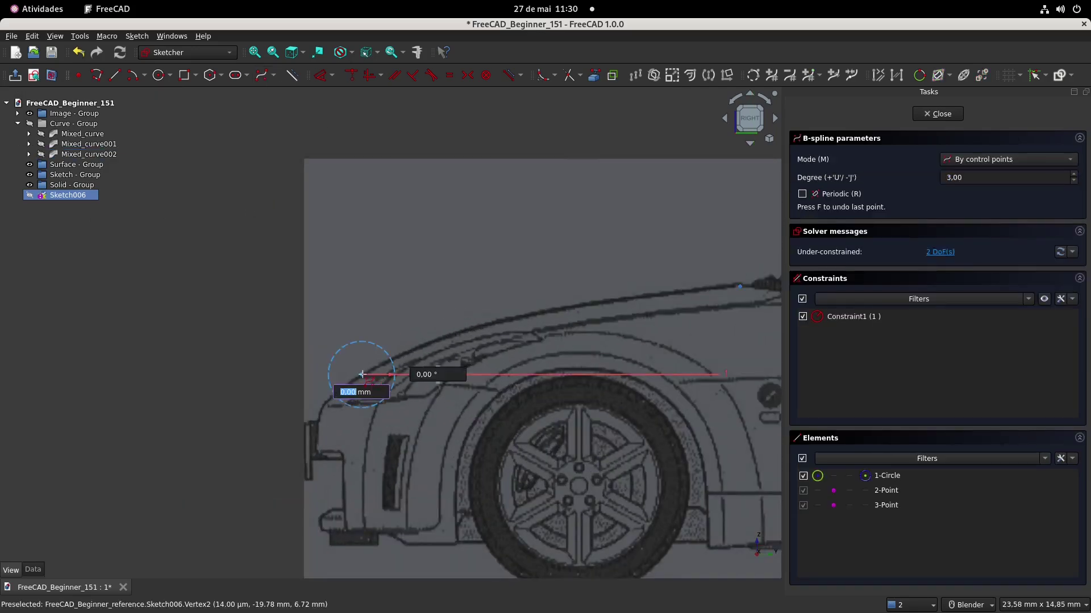
pyautogui.click(400, 355)
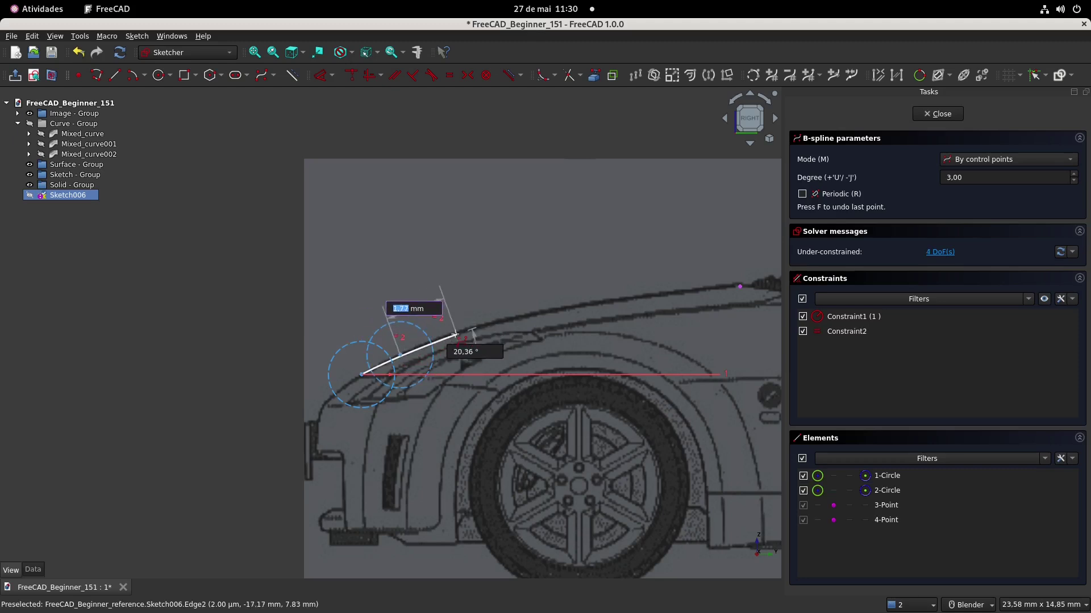
pyautogui.click(446, 337)
pyautogui.click(497, 324)
pyautogui.click(566, 310)
pyautogui.keyDown('shift'); pyautogui.moveTo(567, 310); pyautogui.dragTo(420, 328, button='middle'); pyautogui.keyUp('shift')
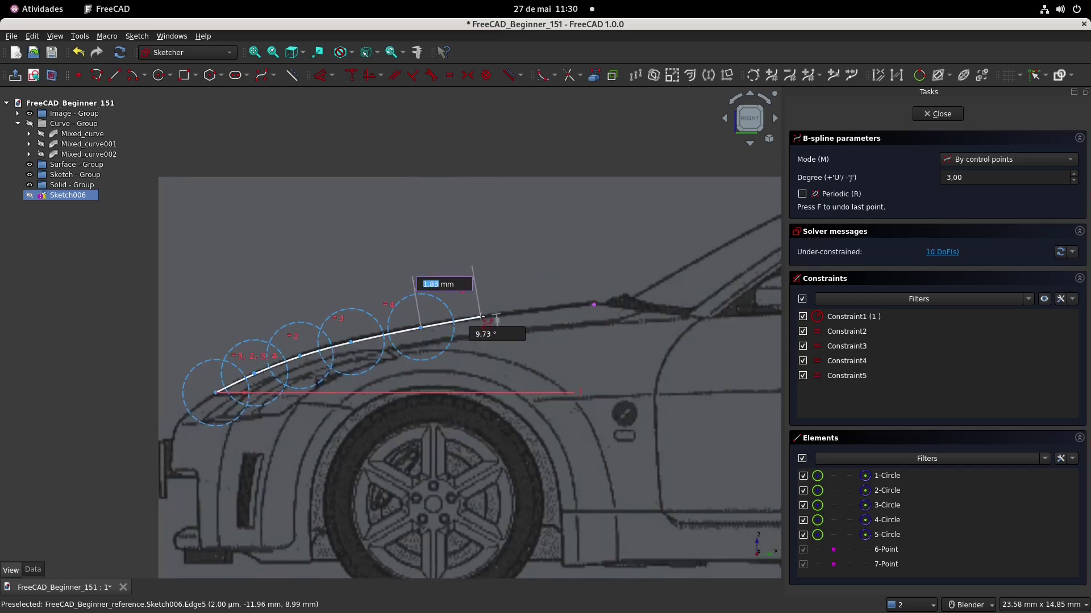
pyautogui.click(480, 317)
pyautogui.click(542, 311)
pyautogui.click(594, 305)
pyautogui.rightClick(594, 305)
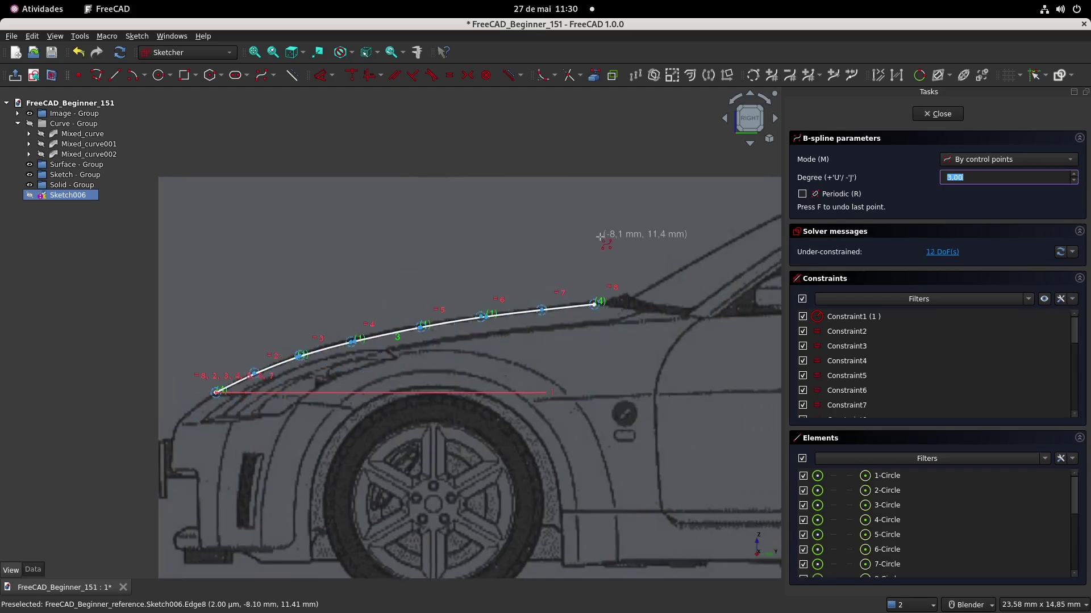
pyautogui.scroll(2, 582, 327)
pyautogui.press('Escape')
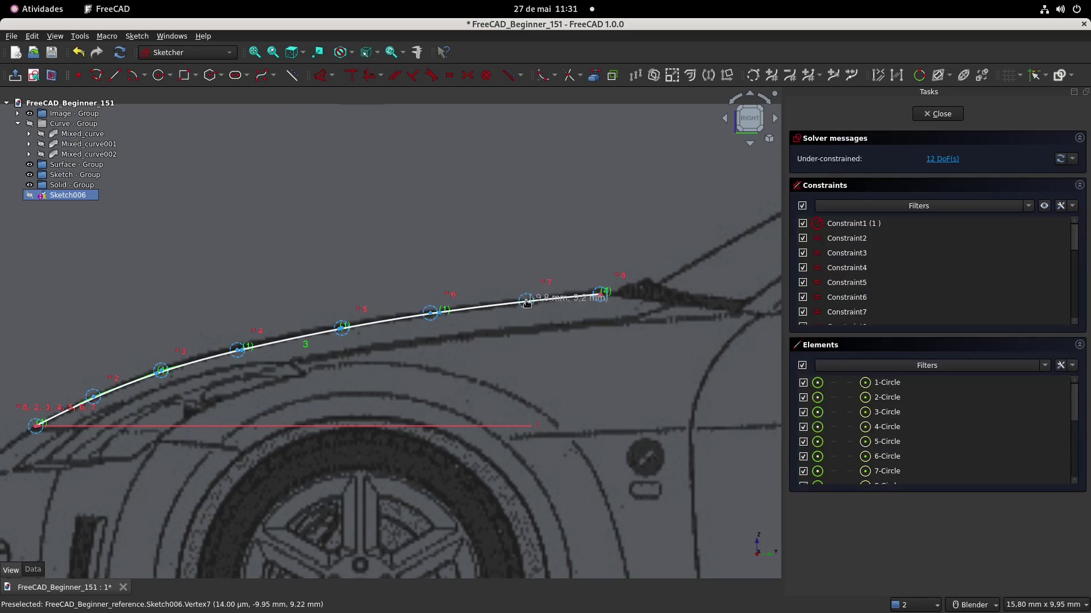
pyautogui.scroll(-1, 527, 304)
pyautogui.scroll(-1, 348, 281)
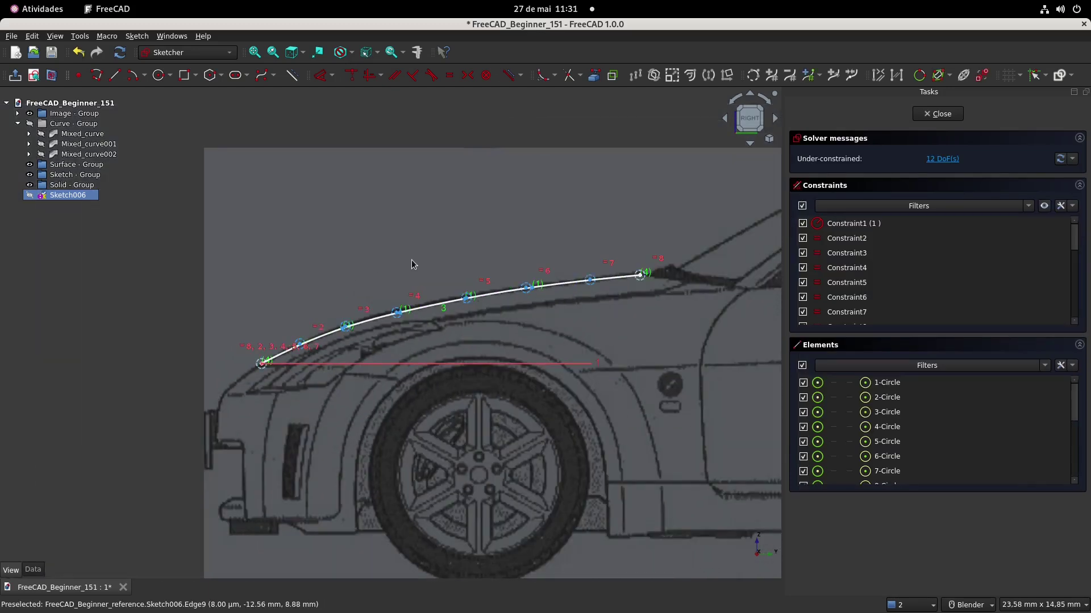
# Dimension the horizontal distances from the vertical axis to the three front interior control points of the hood spline.
pyautogui.click(321, 78)
pyautogui.scroll(-2, 348, 392)
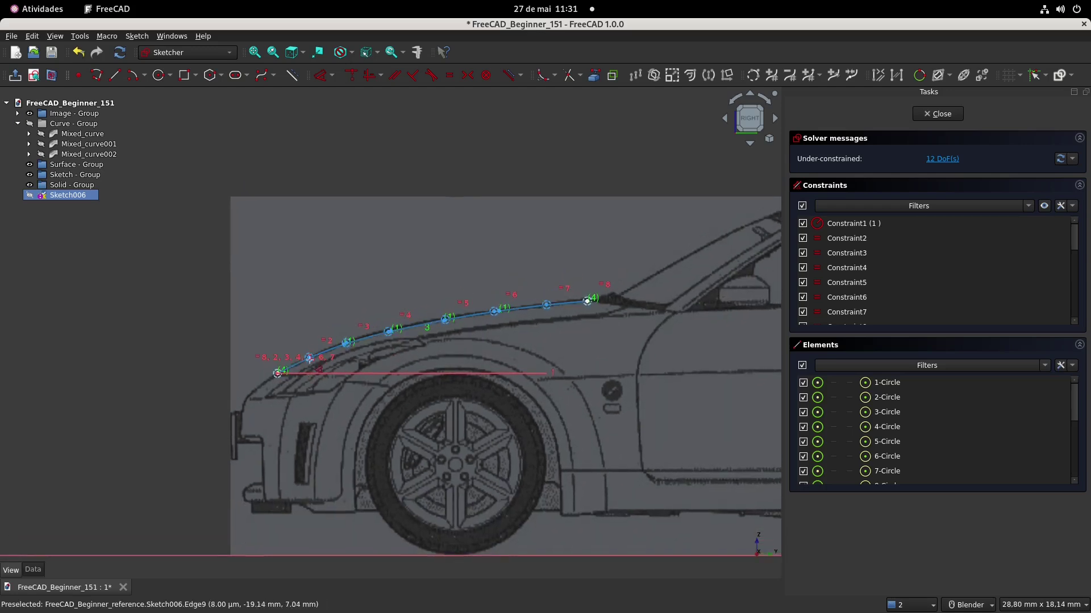
pyautogui.click(308, 358)
pyautogui.click(378, 236)
pyautogui.press('Return')
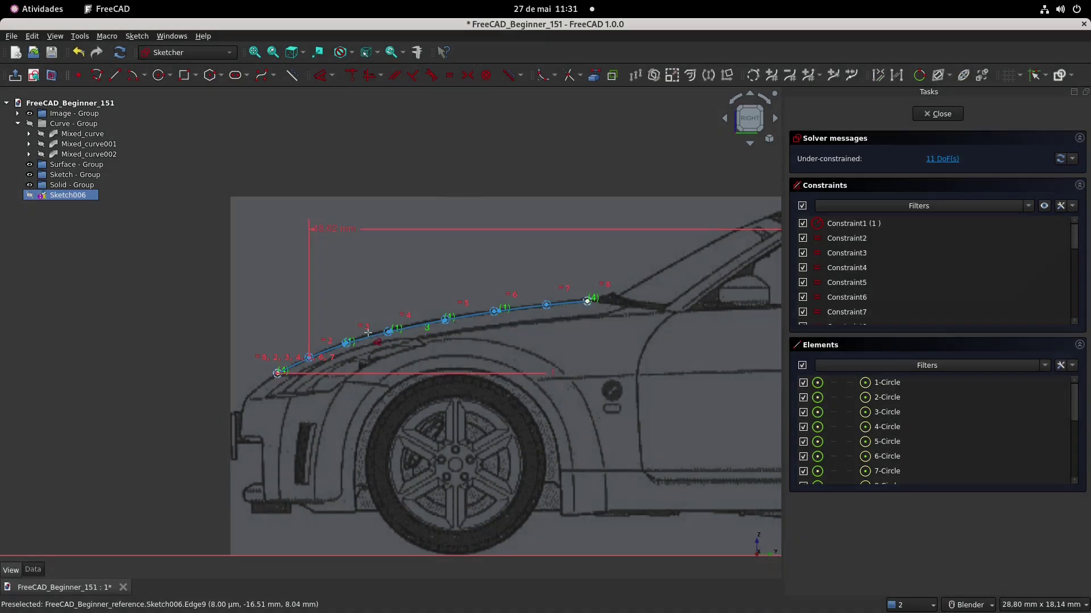
pyautogui.click(345, 342)
pyautogui.scroll(3, 351, 335)
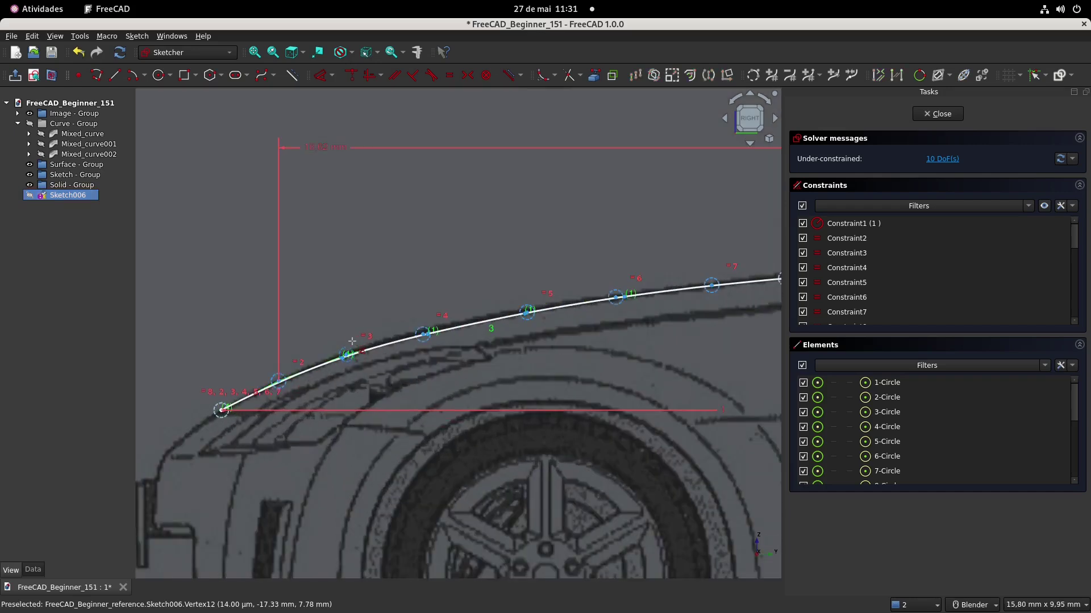
pyautogui.click(348, 357)
pyautogui.click(386, 187)
pyautogui.press('Return')
pyautogui.click(422, 334)
pyautogui.click(445, 225)
pyautogui.press('Return')
# Dimension the horizontal distances from the vertical axis to the three rear interior control points of the hood spline.
pyautogui.scroll(3, 528, 264)
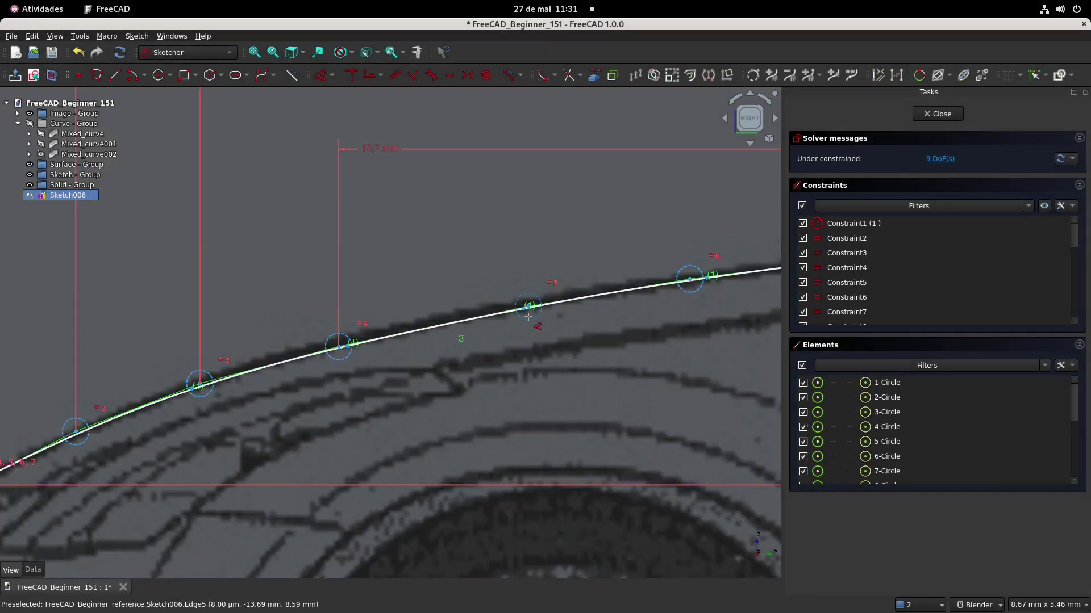
pyautogui.click(527, 306)
pyautogui.click(540, 189)
pyautogui.press('Return')
pyautogui.click(690, 278)
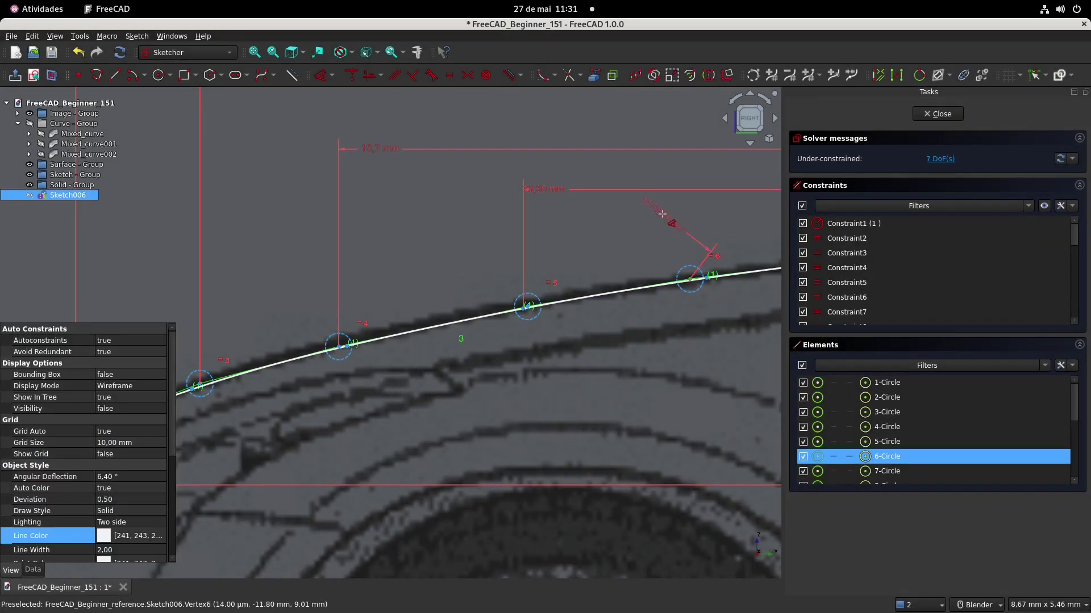
pyautogui.click(722, 226)
pyautogui.press('Return')
pyautogui.scroll(-3, 534, 273)
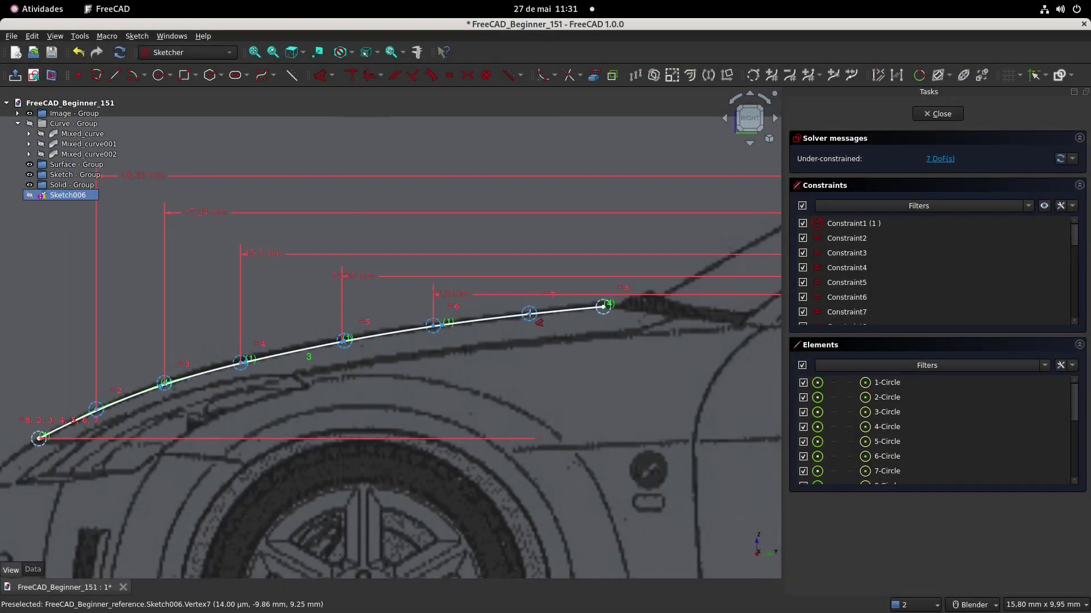
pyautogui.click(529, 313)
pyautogui.click(615, 319)
pyautogui.press('Return')
# Dimension the heights above the horizontal axis of the three rear interior control points of the hood spline.
pyautogui.keyDown('shift'); pyautogui.moveTo(533, 338); pyautogui.dragTo(570, 265, button='middle'); pyautogui.keyUp('shift')
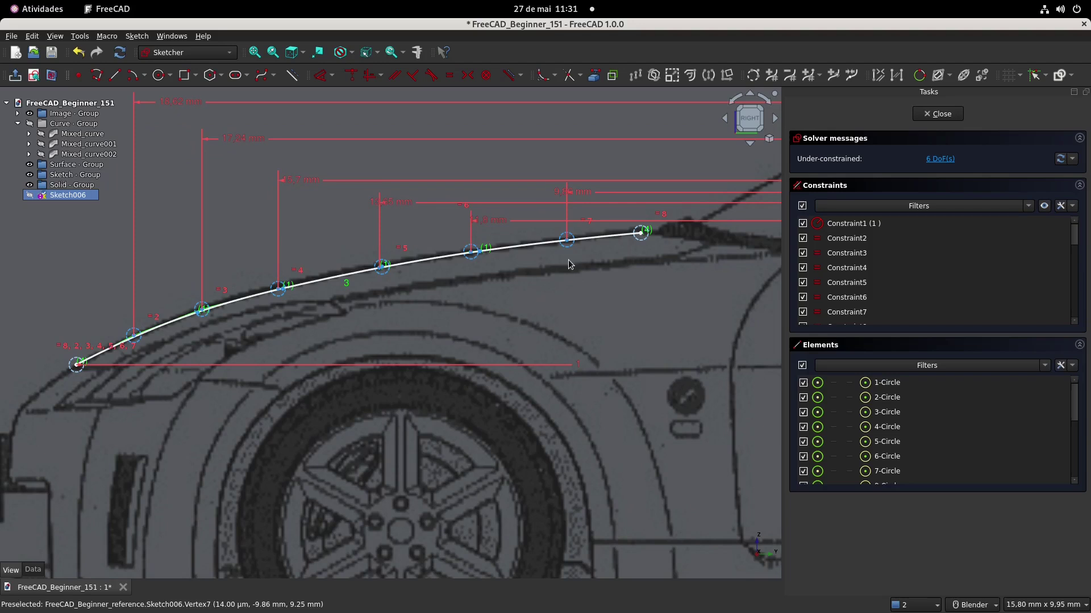
pyautogui.click(569, 242)
pyautogui.click(553, 305)
pyautogui.press('Return')
pyautogui.click(470, 250)
pyautogui.click(450, 317)
pyautogui.press('Return')
pyautogui.click(381, 264)
pyautogui.click(355, 313)
pyautogui.press('Return')
# Dimension the heights above the horizontal axis of the three front interior control points of the hood spline.
pyautogui.keyDown('shift'); pyautogui.moveTo(354, 313); pyautogui.dragTo(608, 317, button='middle'); pyautogui.keyUp('shift')
pyautogui.click(531, 293)
pyautogui.click(504, 335)
pyautogui.press('Return')
pyautogui.click(455, 313)
pyautogui.click(431, 347)
pyautogui.press('Return')
pyautogui.click(387, 339)
pyautogui.click(364, 355)
pyautogui.press('Return')
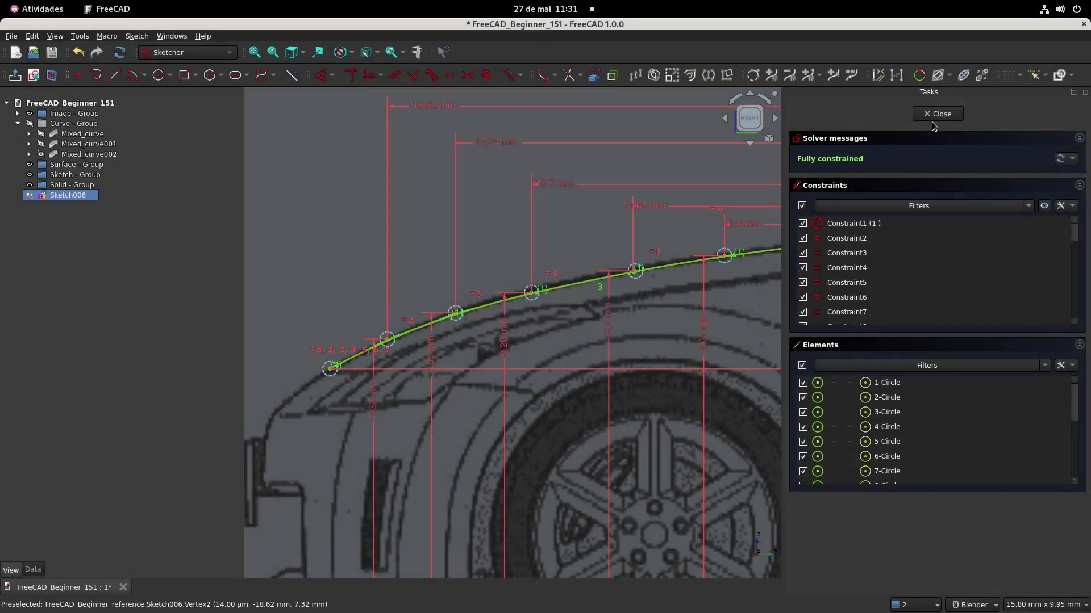
# Close the hood-centerline sketch and move Sketch006 into Sketch - Group.
pyautogui.click(935, 114)
pyautogui.moveTo(575, 330); pyautogui.dragTo(223, 408, button='middle')
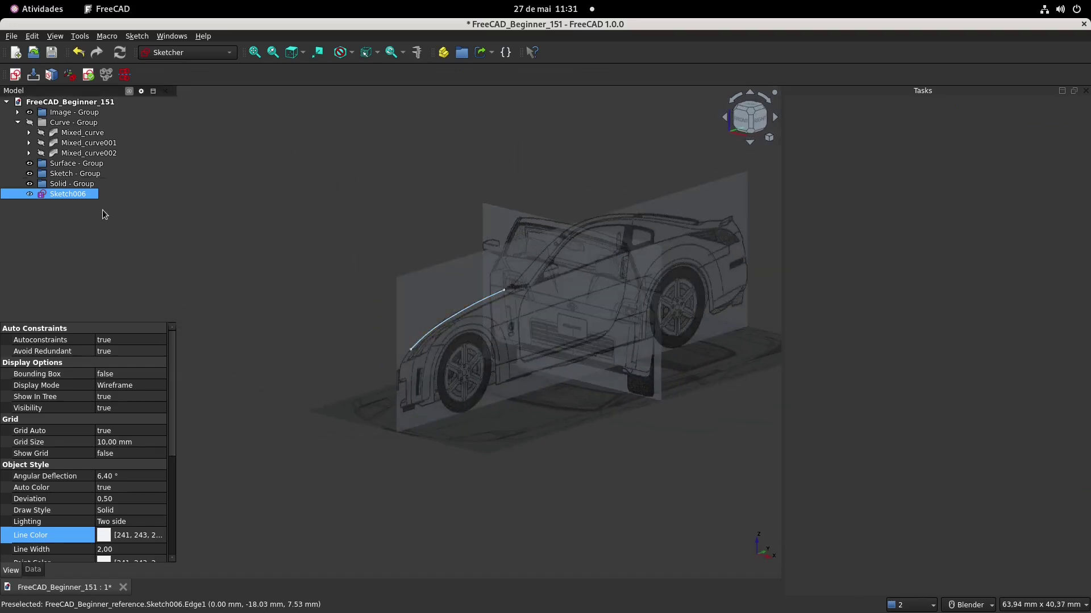
pyautogui.moveTo(67, 197); pyautogui.dragTo(78, 178)
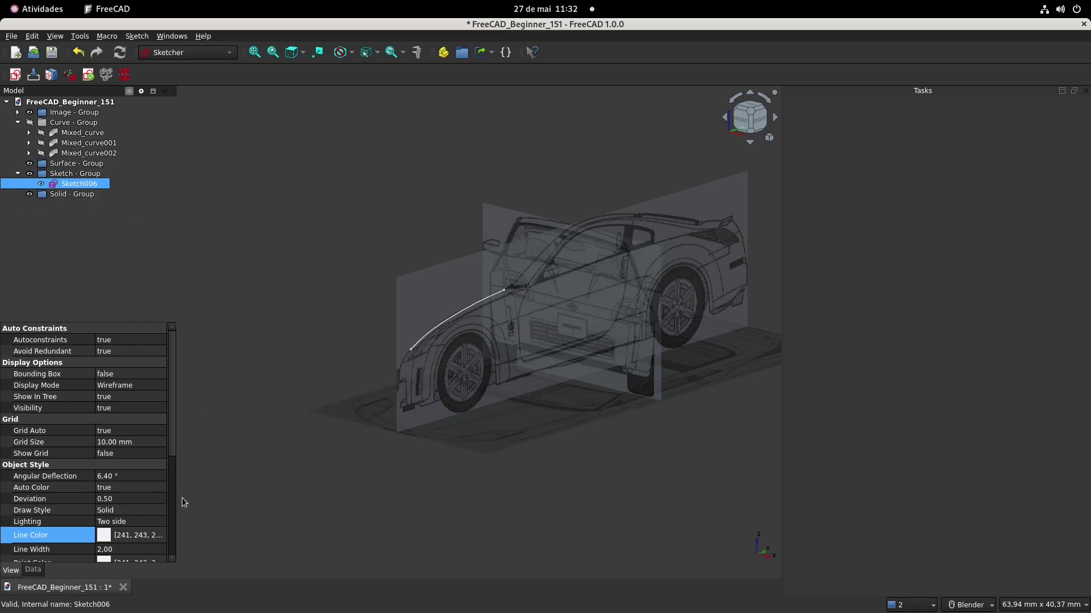
# Show Mixed_curve, Mixed_curve001 and Mixed_curve002 together with the centerline sketch and check that they enclose the hood half.
pyautogui.click(79, 133)
pyautogui.press('space')
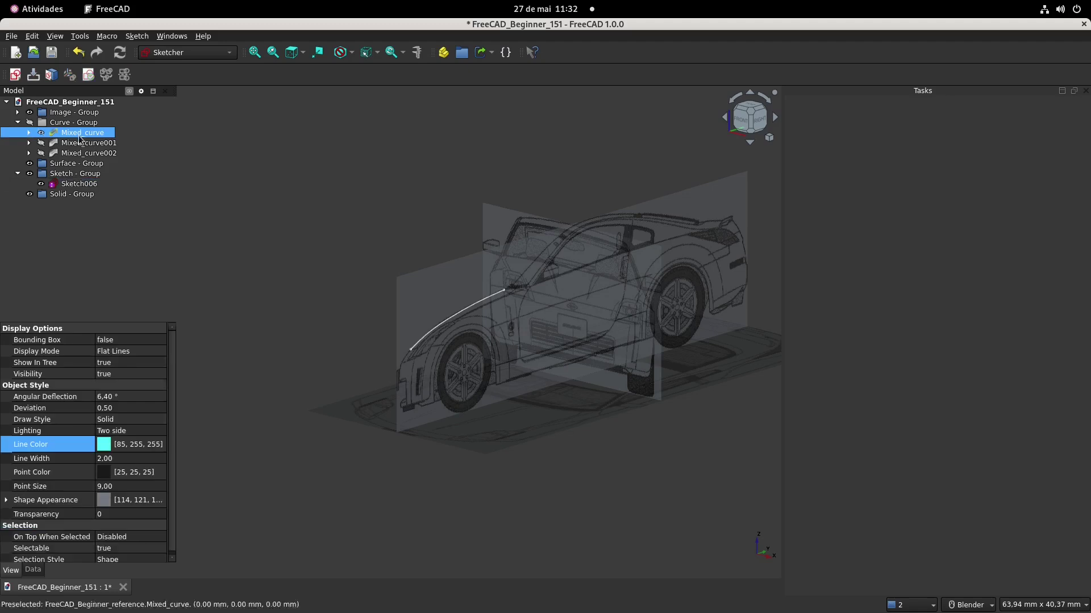
pyautogui.click(80, 142)
pyautogui.press('space')
pyautogui.click(81, 153)
pyautogui.press('space')
pyautogui.click(287, 250)
pyautogui.moveTo(286, 250); pyautogui.dragTo(317, 262, button='middle')
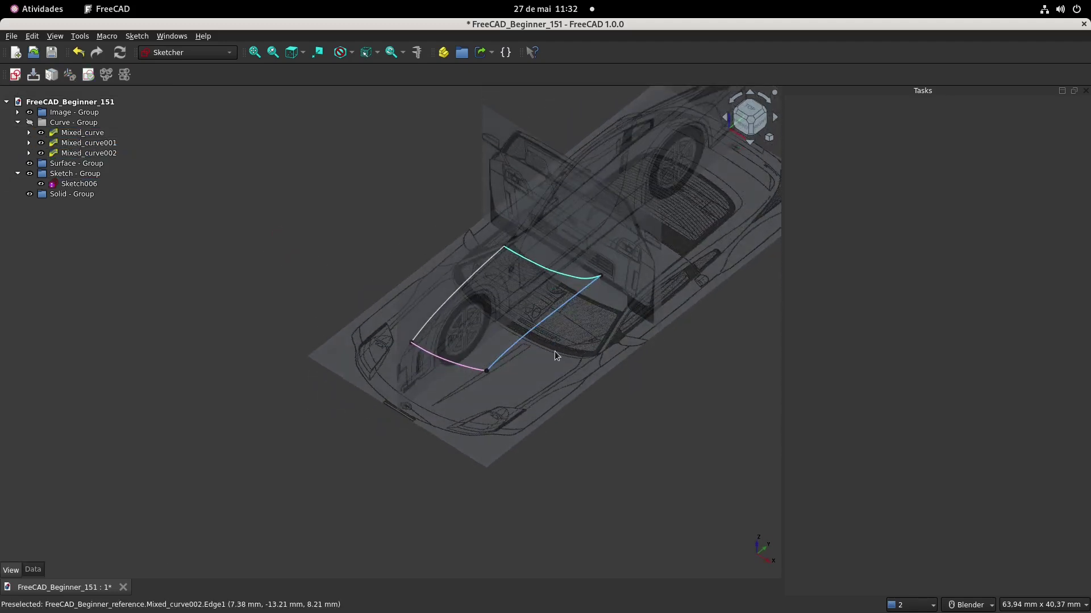
pyautogui.scroll(2, 454, 351)
pyautogui.moveTo(455, 351)
pyautogui.mouseDown(button='middle')
pyautogui.moveTo(496, 309)
pyautogui.moveTo(431, 284)
pyautogui.mouseUp(button='middle')
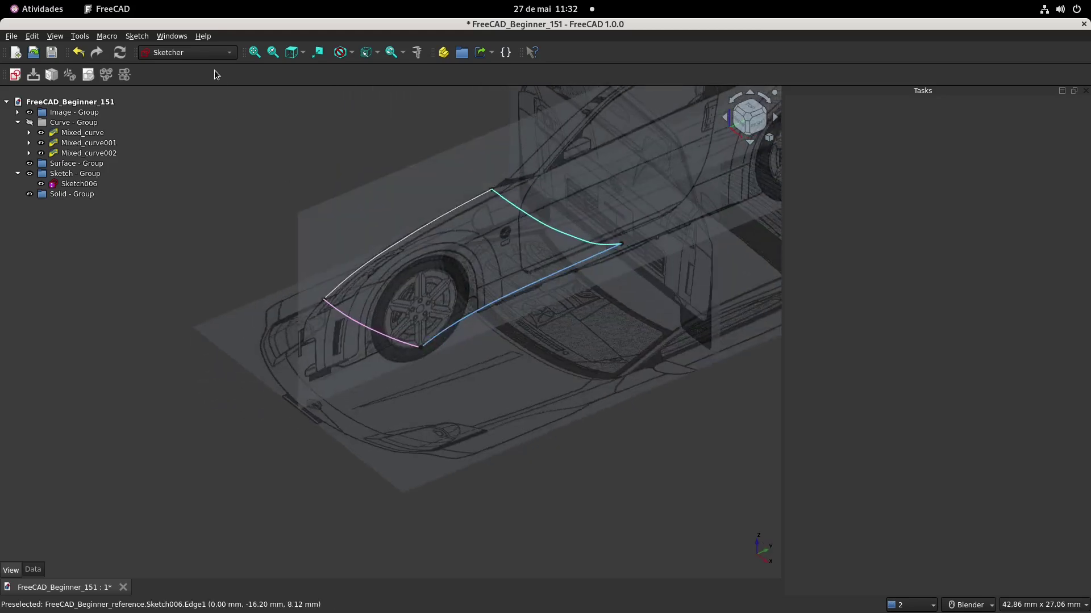
# In the Curves workbench, create a Gordon surface from Sketch006 and the three mixed curves bounding the hood half.
pyautogui.click(205, 55)
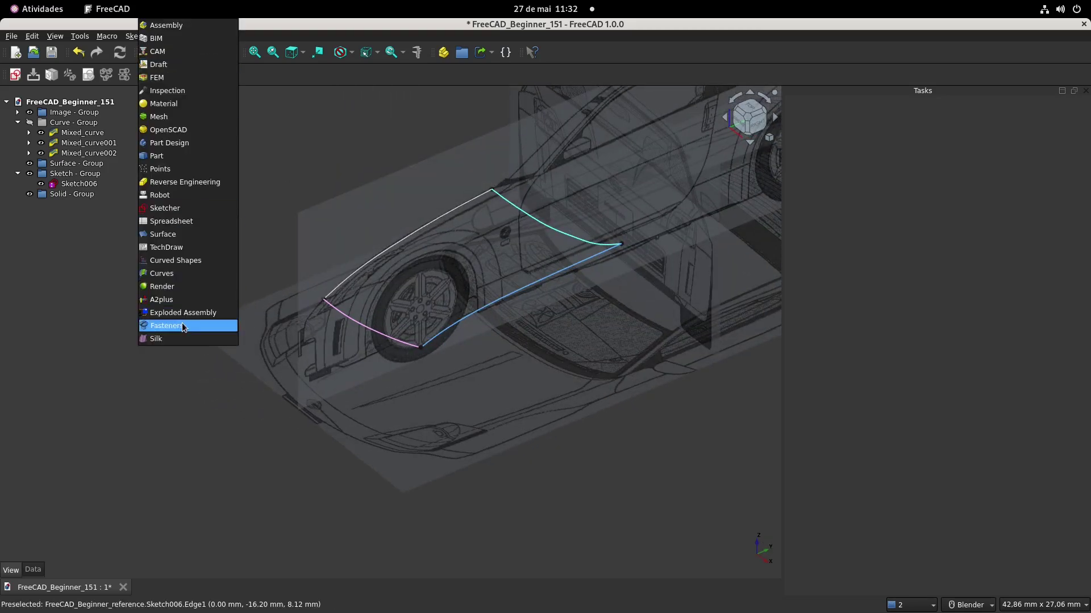
pyautogui.click(177, 277)
pyautogui.moveTo(367, 285); pyautogui.dragTo(402, 275, button='middle')
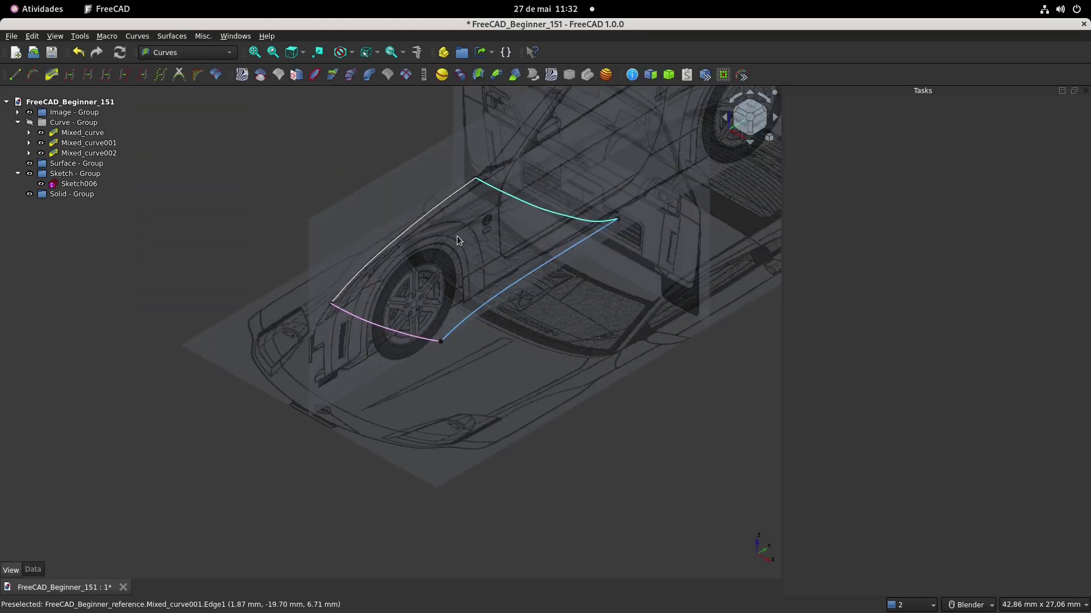
pyautogui.scroll(1, 455, 236)
pyautogui.scroll(1, 437, 230)
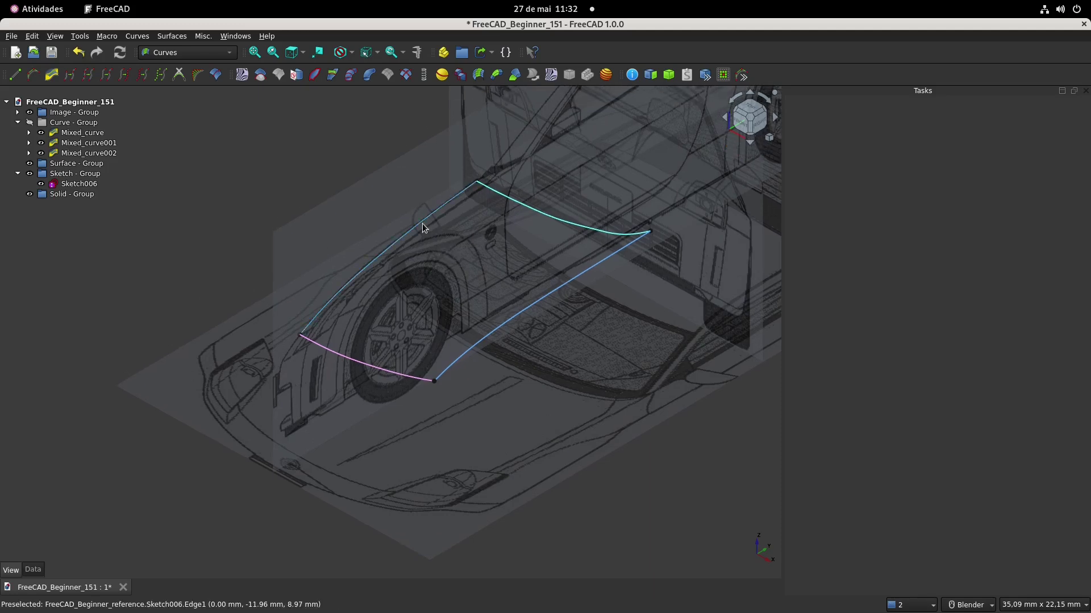
pyautogui.click(422, 226)
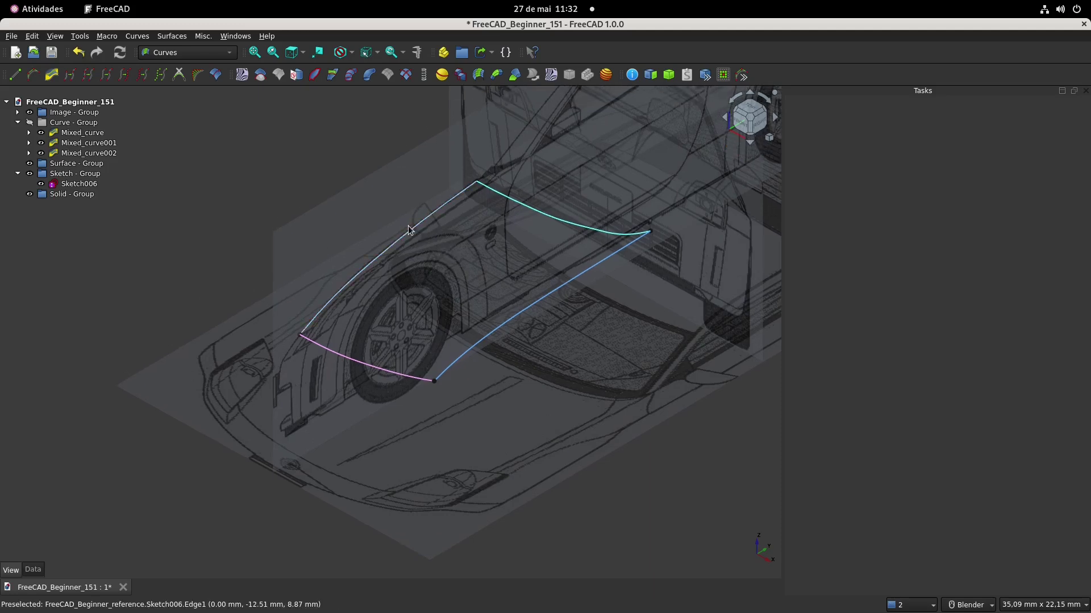
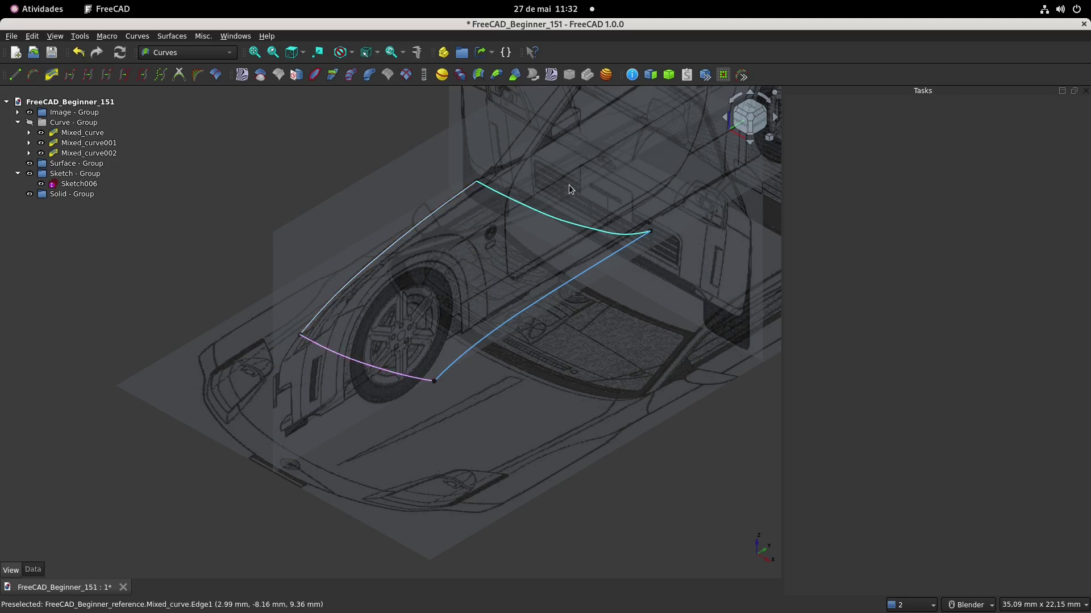
pyautogui.click(391, 247)
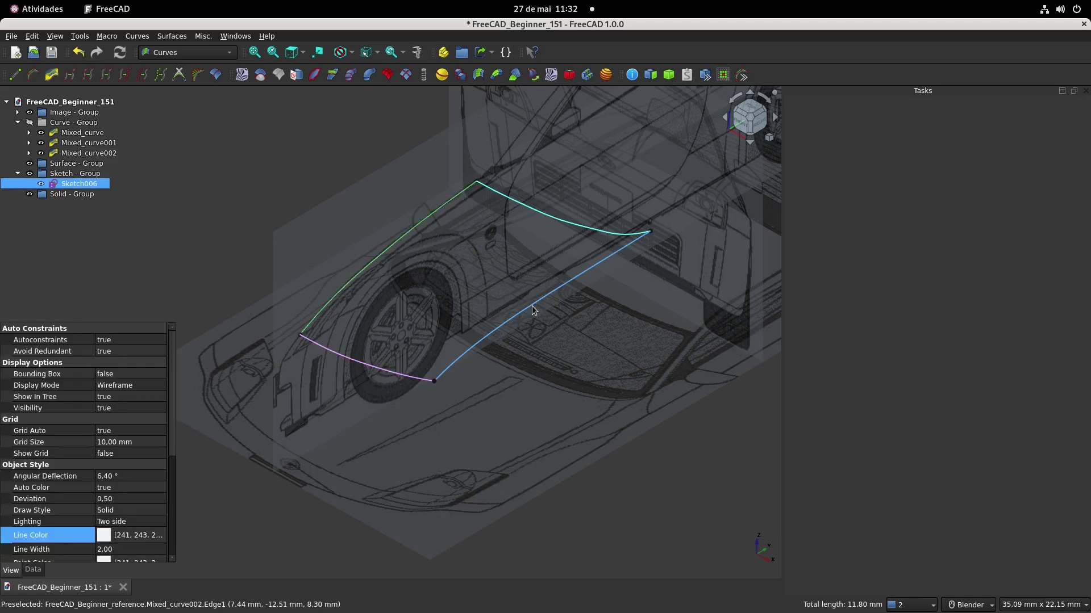
pyautogui.click(532, 306)
pyautogui.click(381, 257)
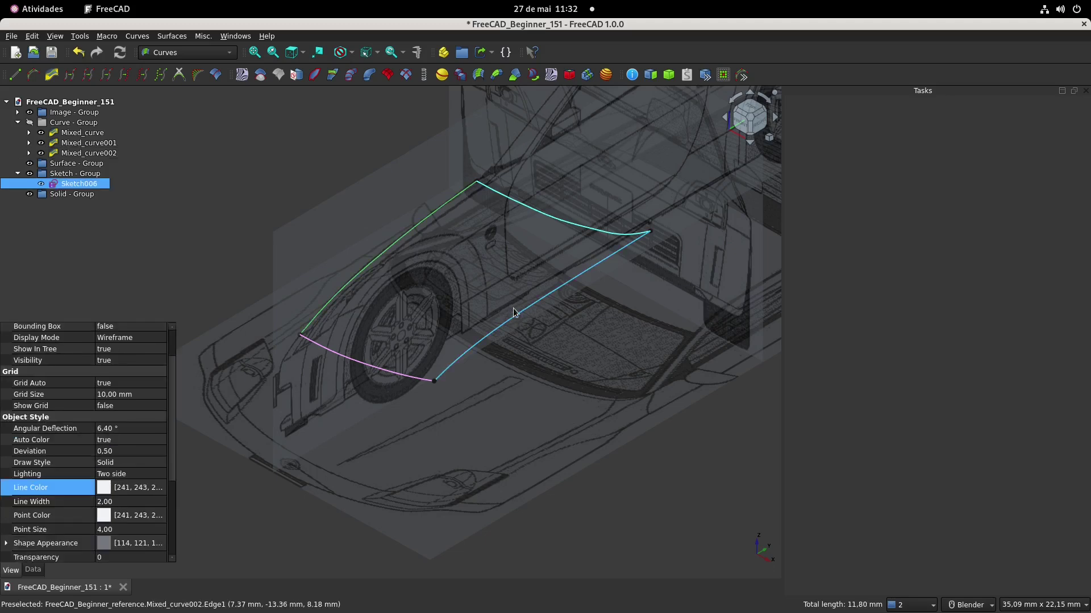
pyautogui.keyDown('ctrl'); pyautogui.click(519, 315); pyautogui.keyUp('ctrl')
pyautogui.keyDown('ctrl'); pyautogui.click(376, 370); pyautogui.keyUp('ctrl')
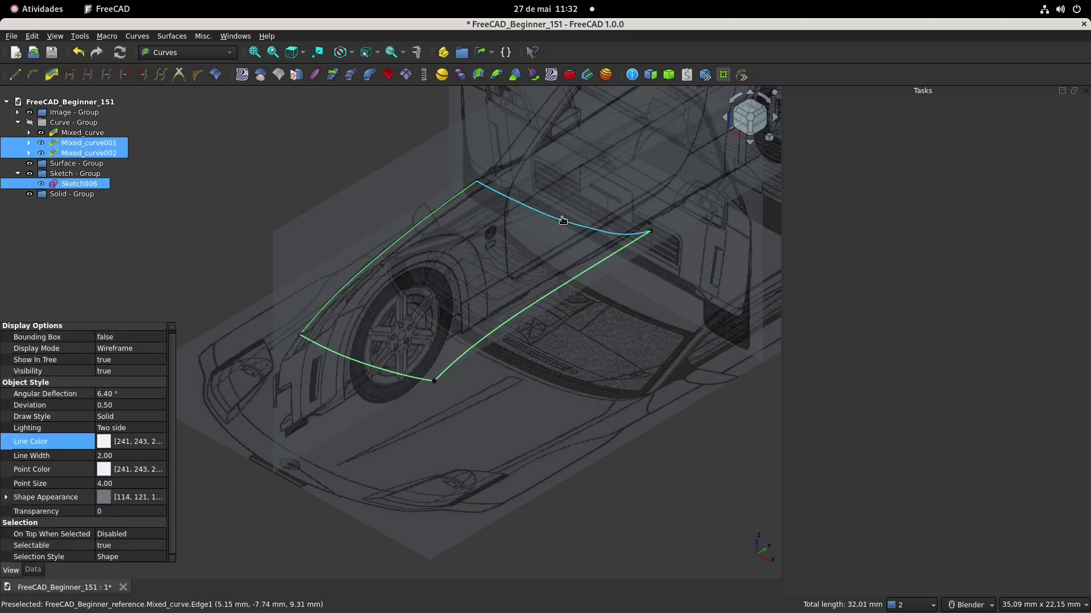
pyautogui.keyDown('ctrl'); pyautogui.click(563, 221); pyautogui.keyUp('ctrl')
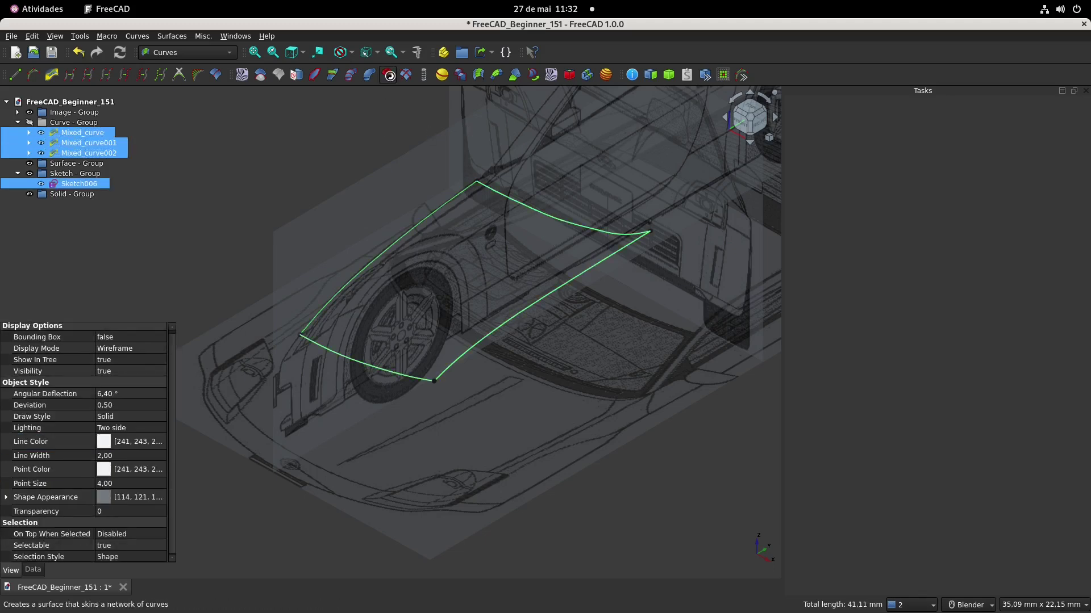
pyautogui.moveTo(380, 217); pyautogui.dragTo(392, 250, button='middle')
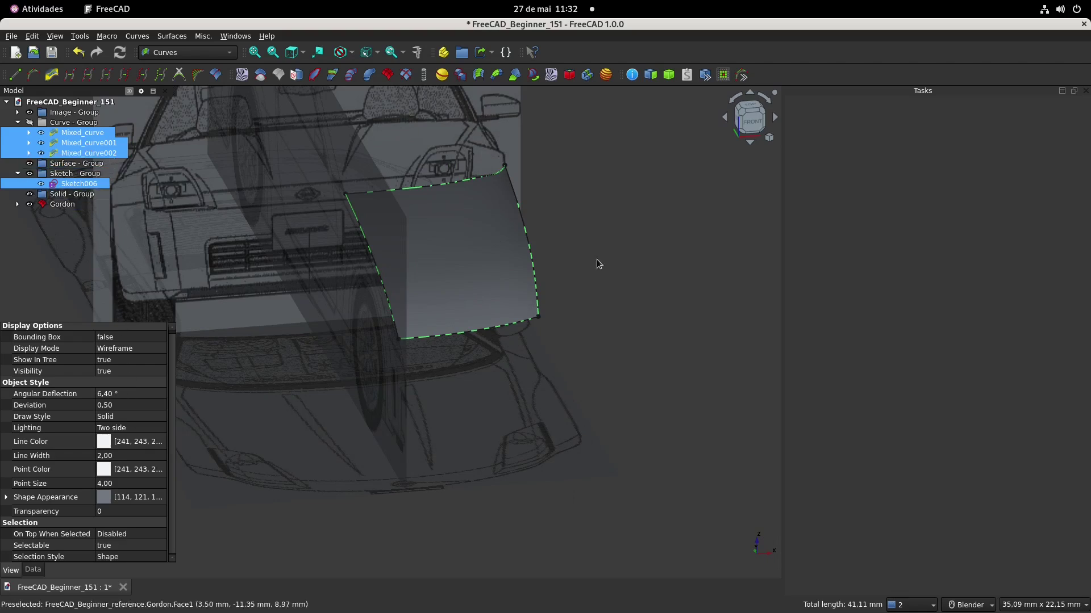
# Hide the three mixed curves and Sketch006, and move the Gordon surface into Surface - Group.
pyautogui.click(618, 253)
pyautogui.click(73, 134)
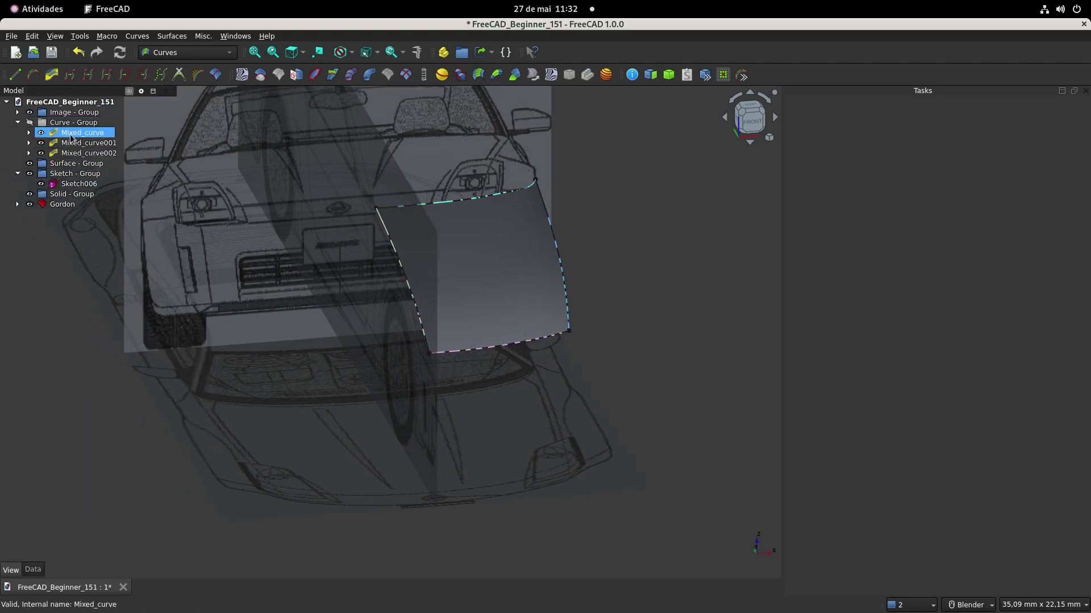
pyautogui.press('space')
pyautogui.click(66, 143)
pyautogui.press('space')
pyautogui.click(71, 153)
pyautogui.press('space')
pyautogui.click(79, 183)
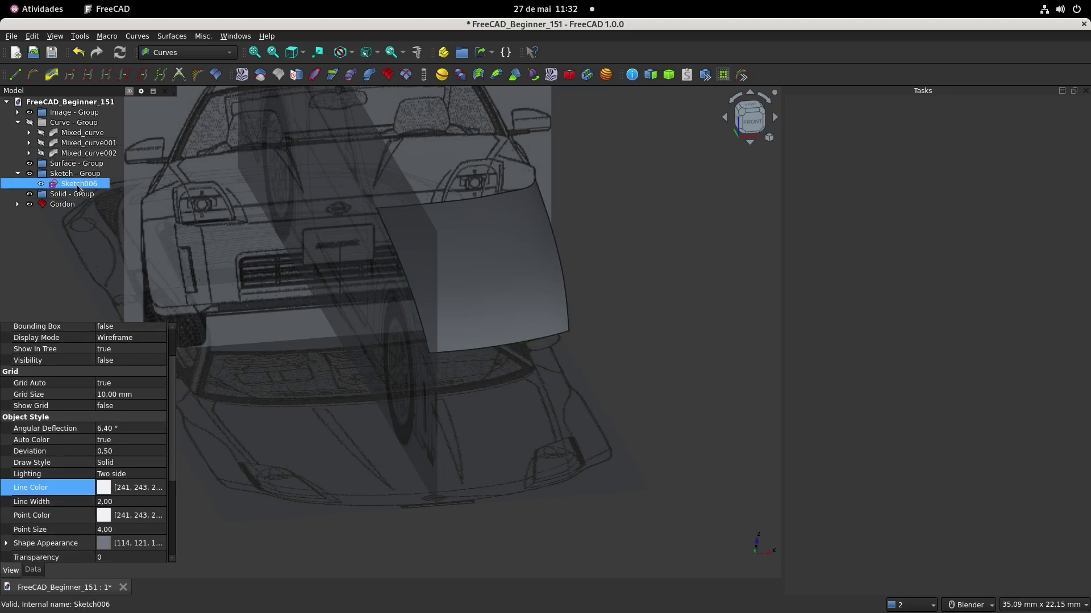
pyautogui.press('space')
pyautogui.moveTo(639, 258)
pyautogui.mouseDown(button='middle')
pyautogui.moveTo(571, 277)
pyautogui.moveTo(556, 267)
pyautogui.mouseUp(button='middle')
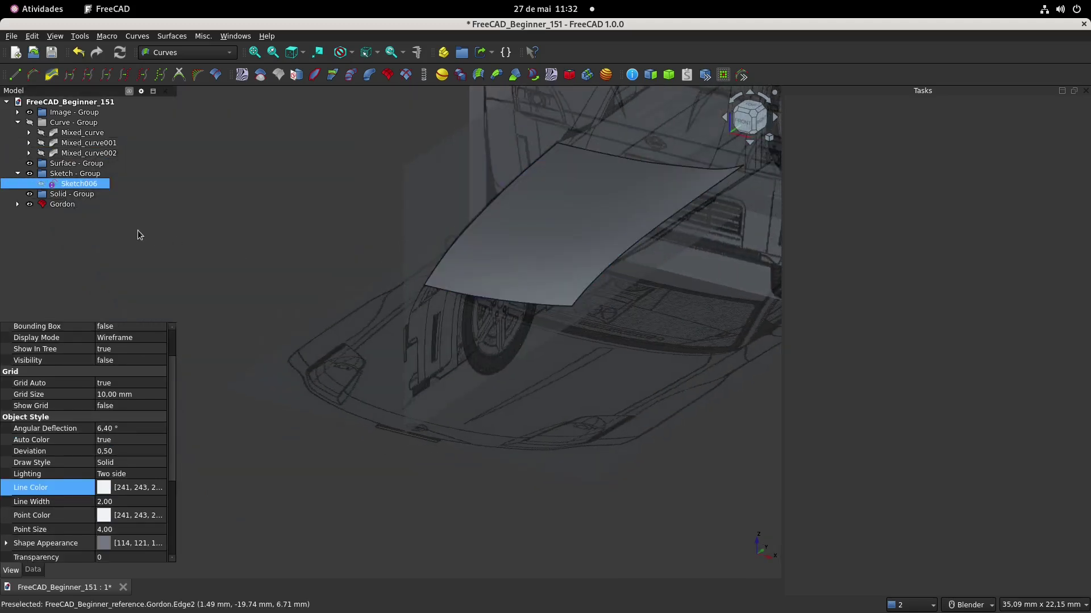
pyautogui.moveTo(62, 204); pyautogui.dragTo(76, 164)
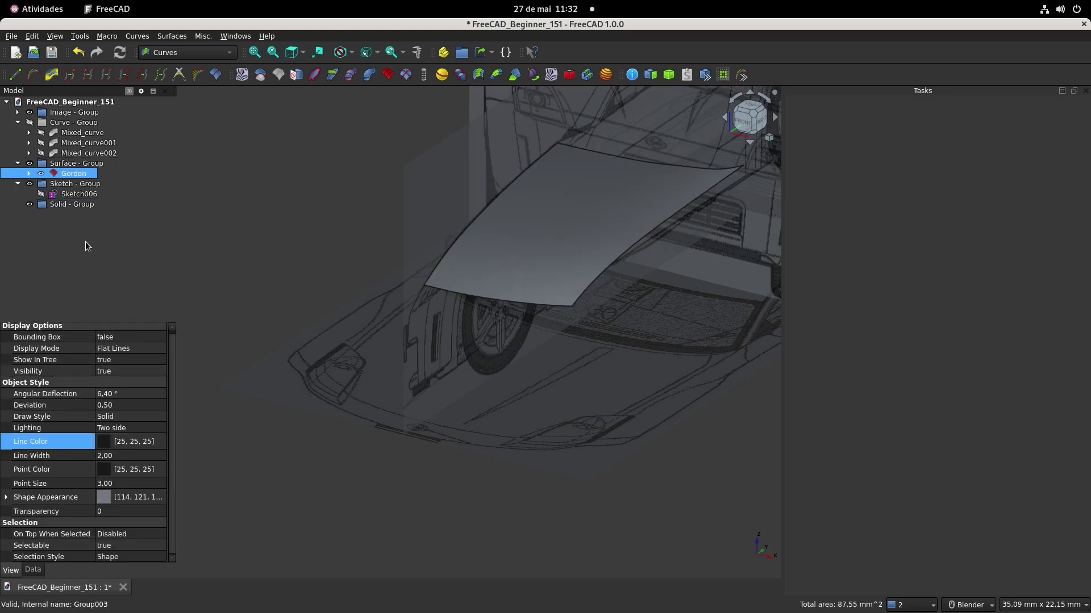
# View the hood half from the top and switch to the Sketcher workbench.
pyautogui.moveTo(455, 304); pyautogui.dragTo(392, 285, button='middle')
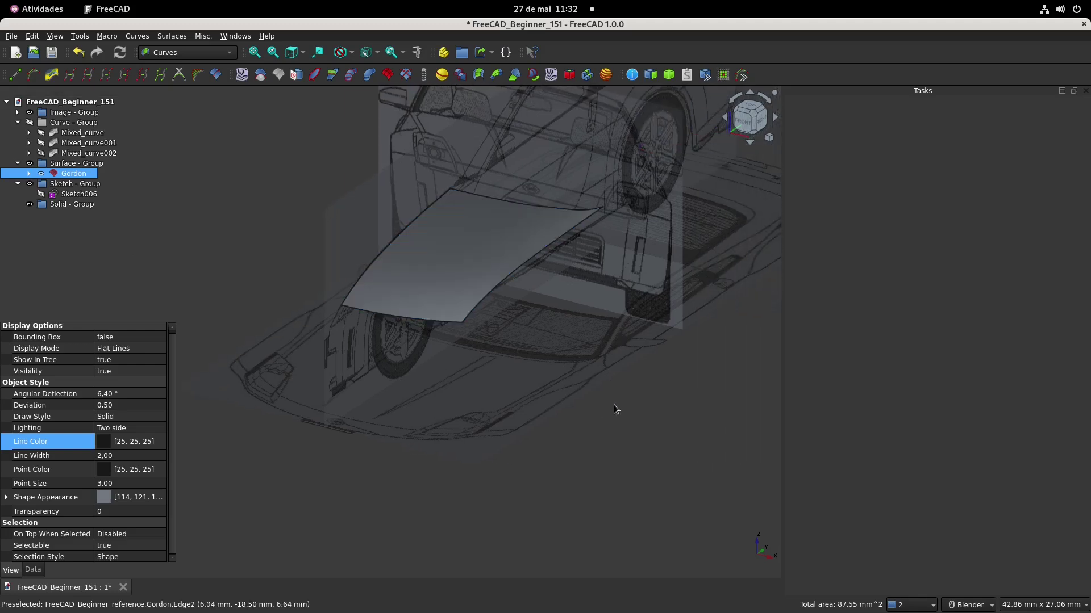
pyautogui.click(751, 107)
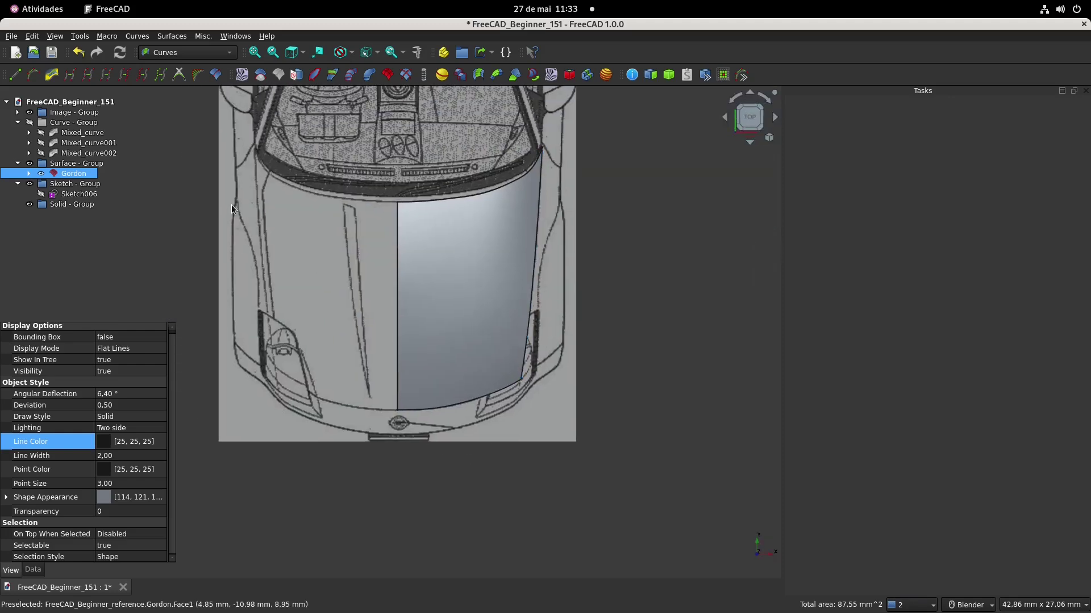
pyautogui.click(87, 187)
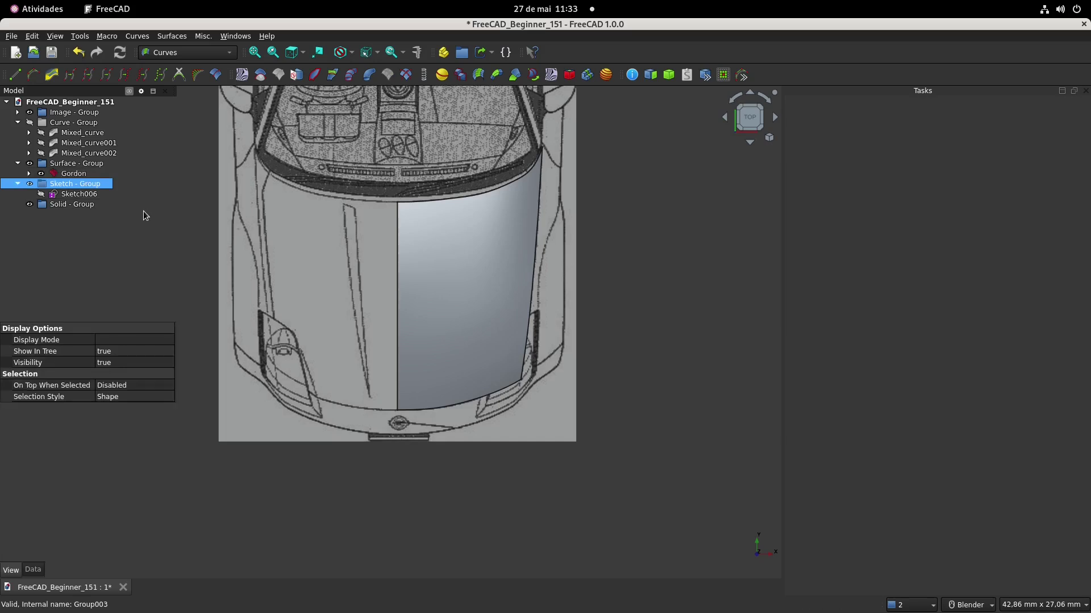
pyautogui.click(195, 55)
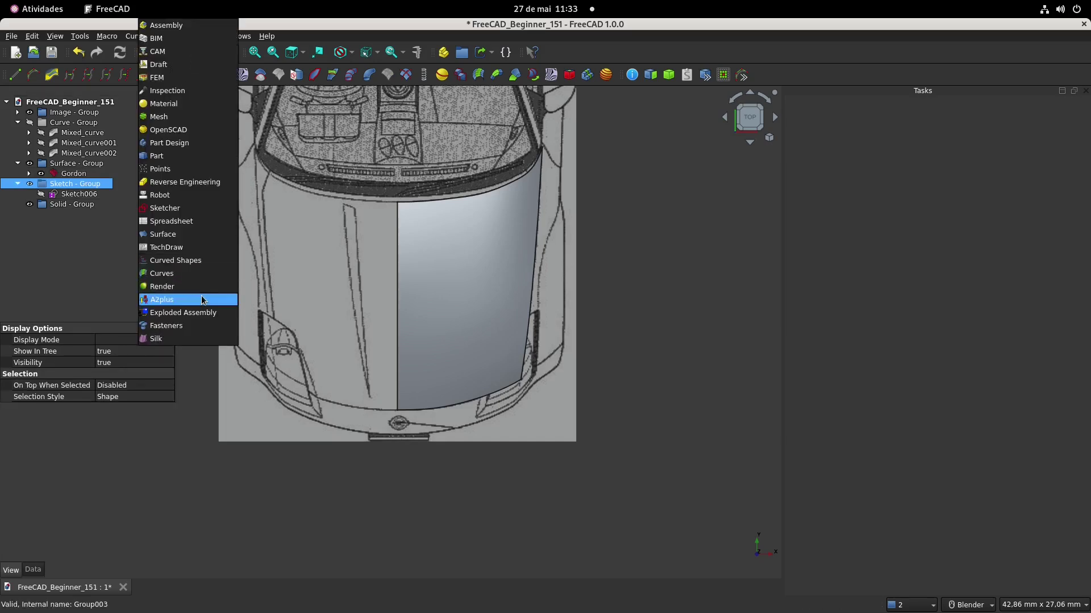
pyautogui.click(191, 209)
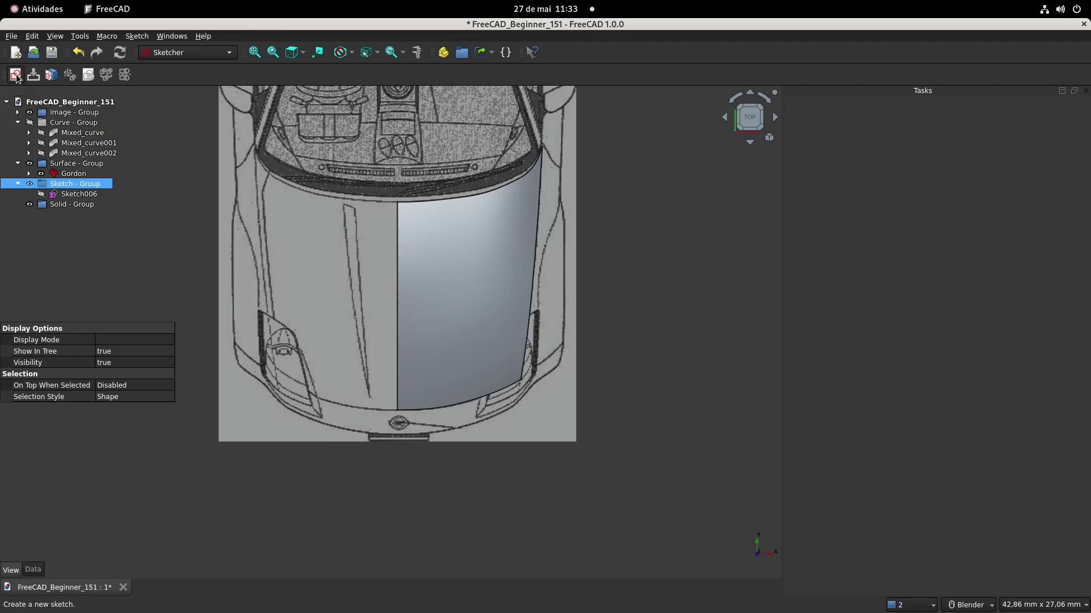
# Set the Gordon surface's transparency to 50 so the blueprint shows through the hood half.
pyautogui.click(74, 174)
pyautogui.press('space')
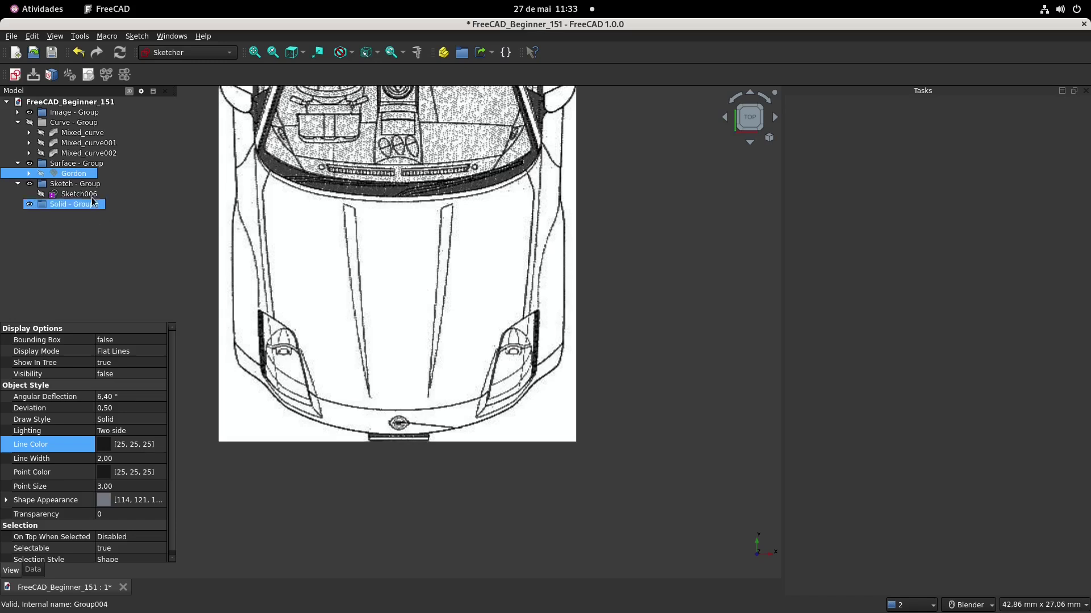
pyautogui.press('space')
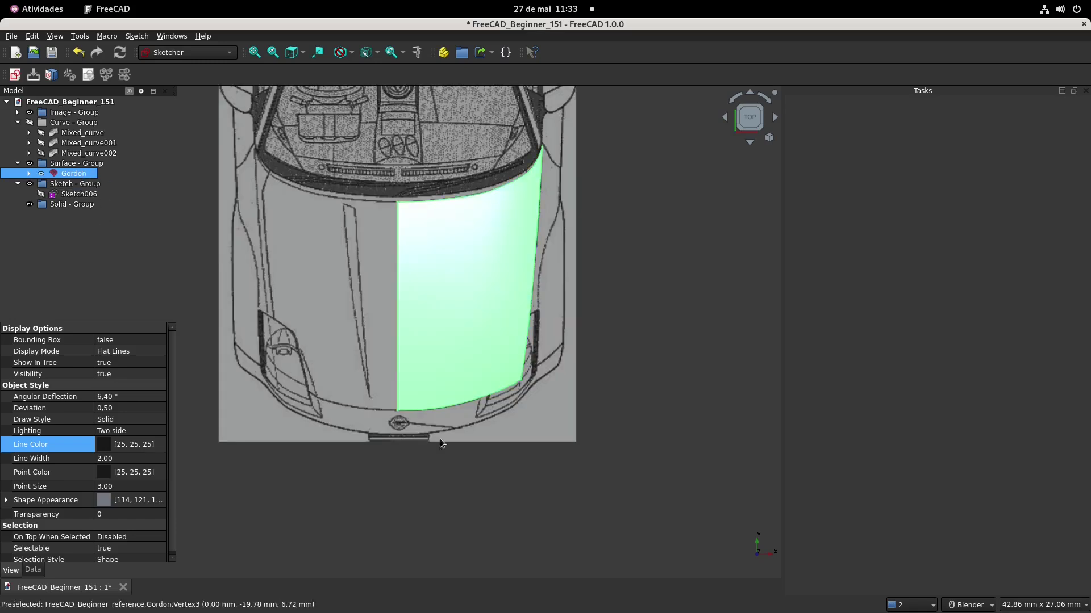
pyautogui.click(124, 515)
pyautogui.write('50')
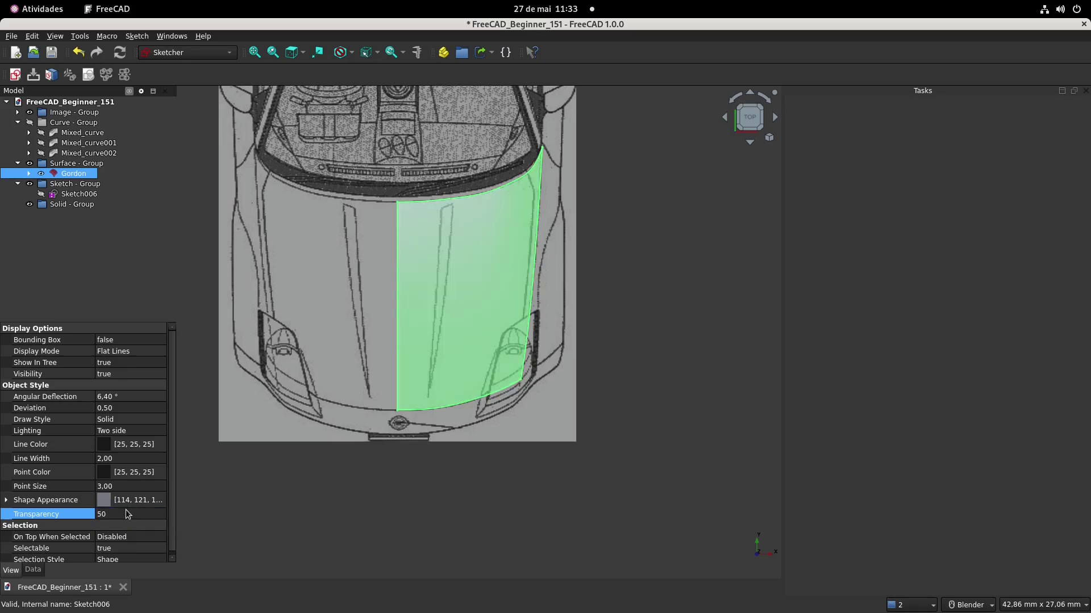
pyautogui.click(662, 386)
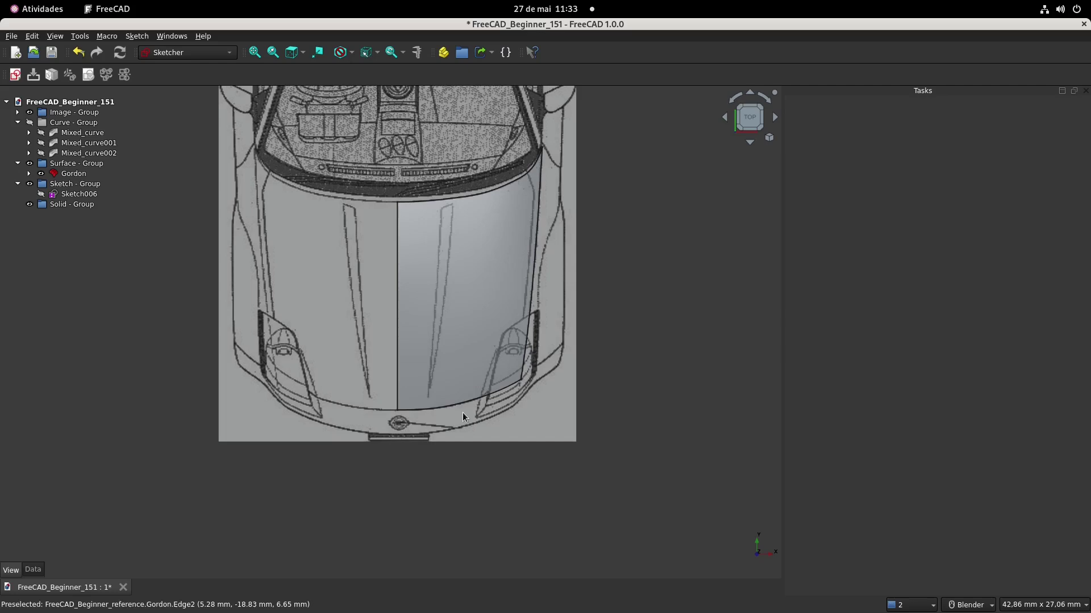
# Hide the Gordon surface and create a new sketch on the XY-Plane.
pyautogui.click(74, 174)
pyautogui.press('space')
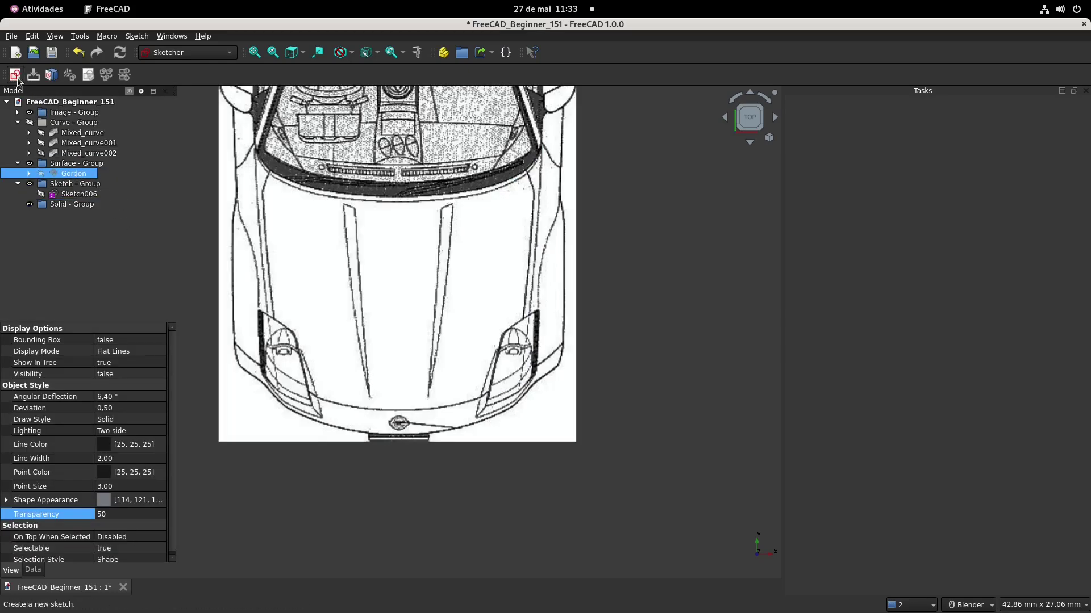
pyautogui.click(15, 76)
pyautogui.click(563, 335)
pyautogui.click(39, 208)
pyautogui.click(15, 74)
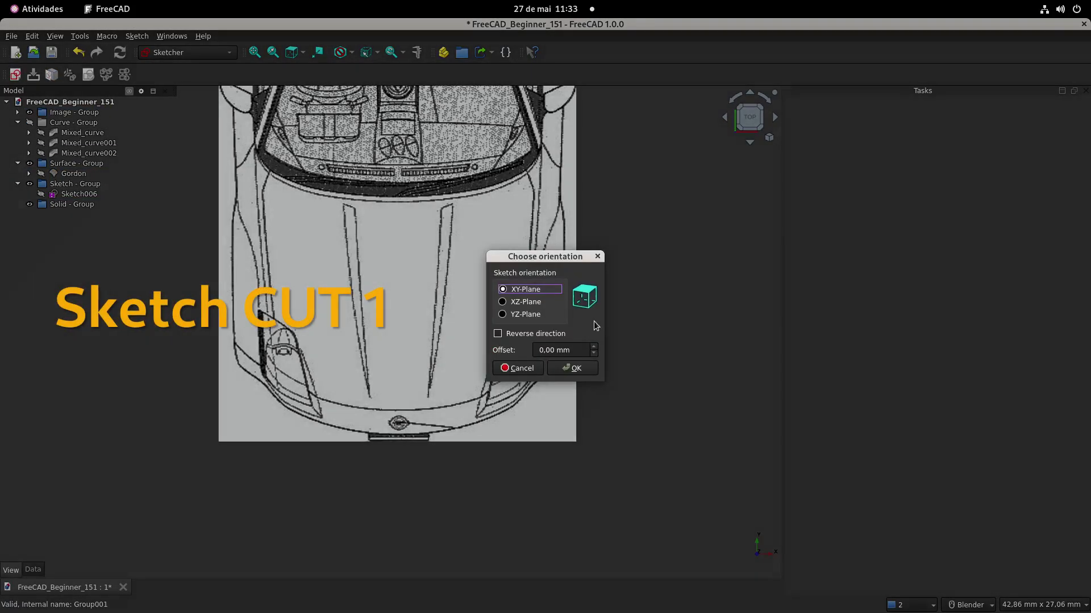
pyautogui.click(575, 368)
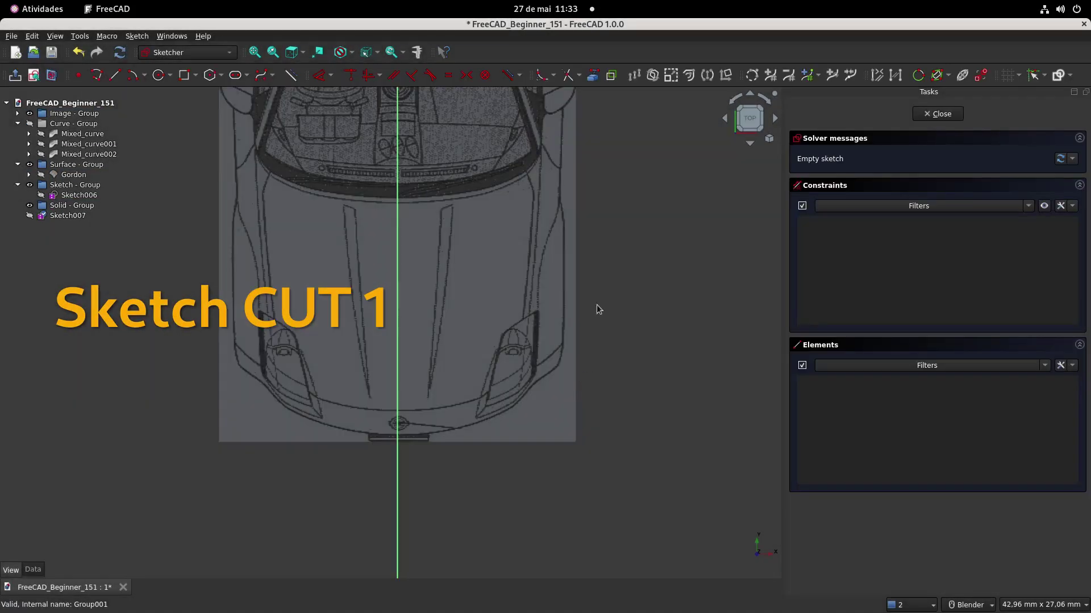
# Draw a degree 3 B-spline by six control points along the hood's side line from the windshield corner to the headlight.
pyautogui.click(261, 74)
pyautogui.scroll(2, 507, 179)
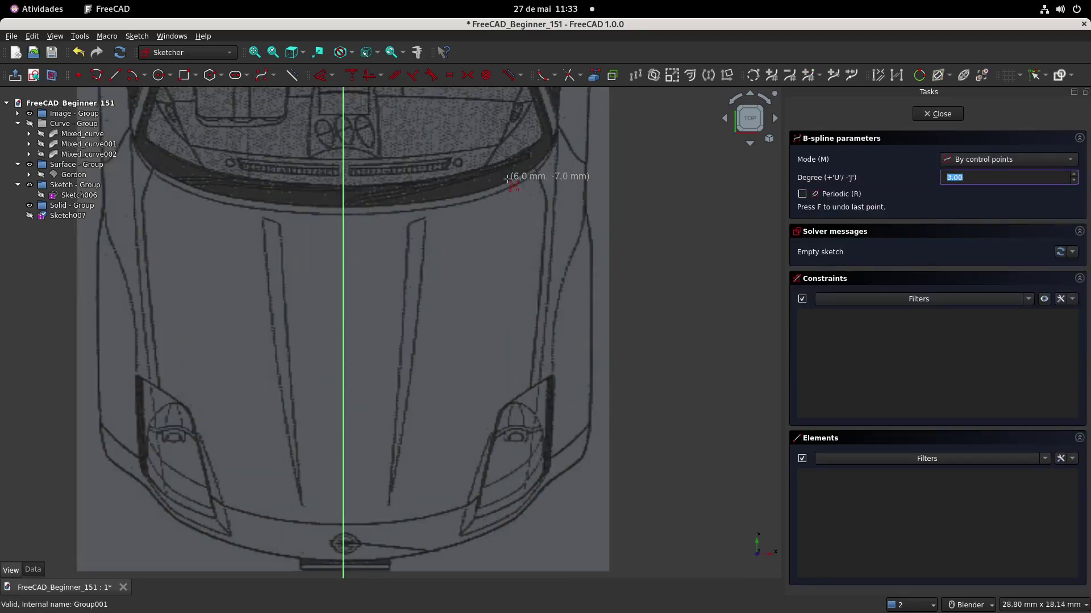
pyautogui.scroll(1, 531, 153)
pyautogui.click(529, 153)
pyautogui.click(545, 194)
pyautogui.click(551, 210)
pyautogui.scroll(3, 553, 229)
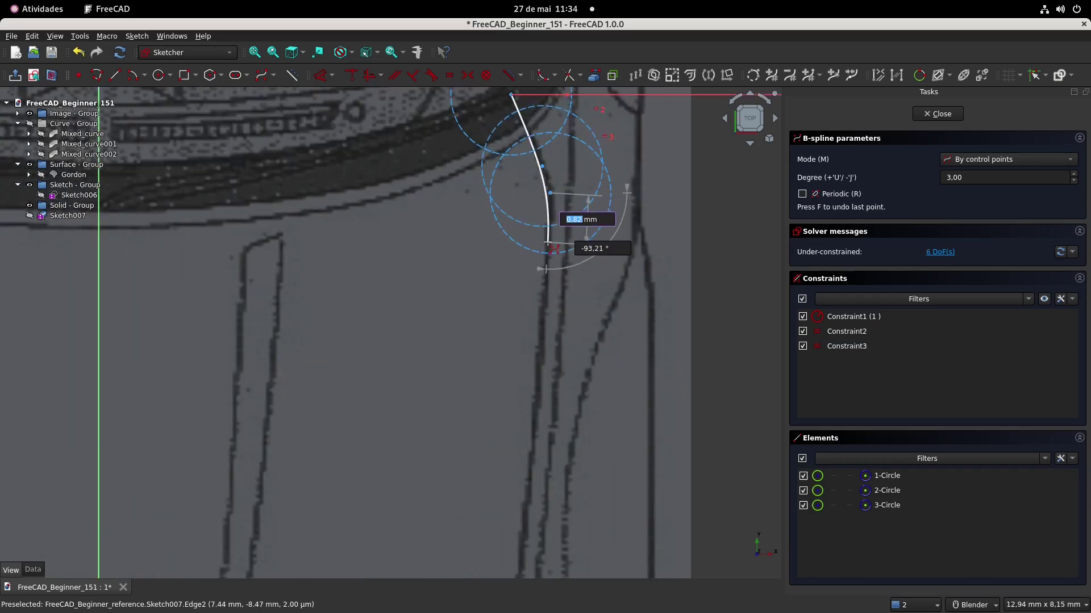
pyautogui.click(549, 241)
pyautogui.click(538, 382)
pyautogui.scroll(-2, 538, 382)
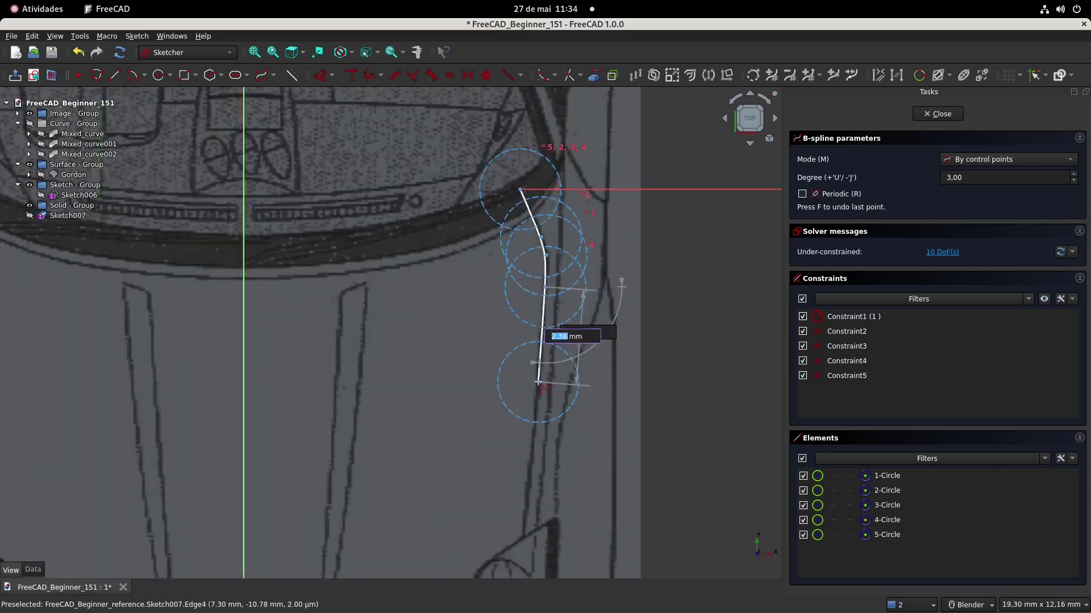
pyautogui.scroll(-1, 538, 381)
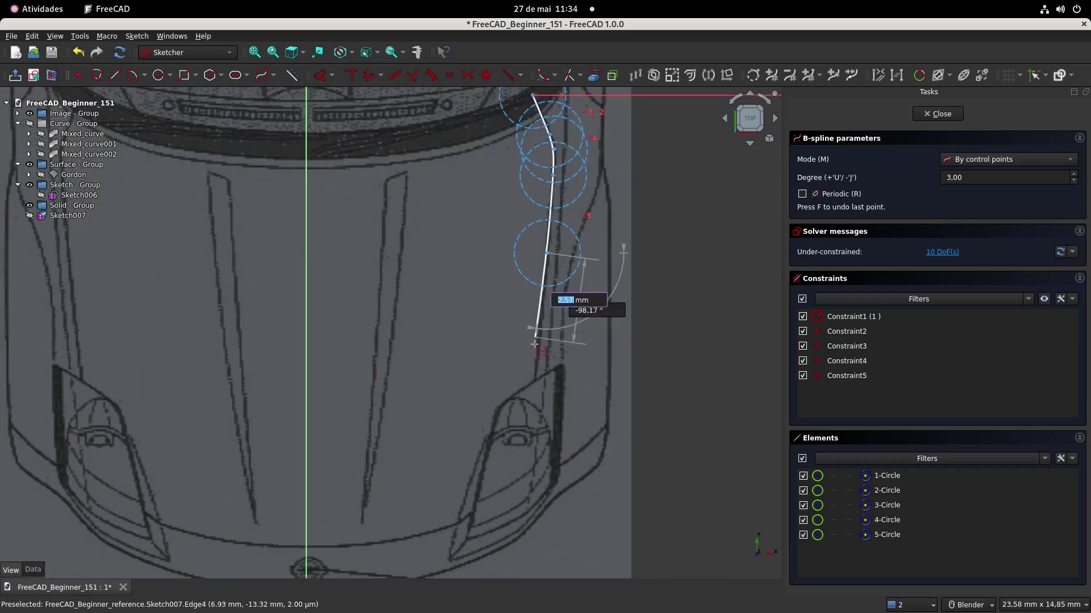
pyautogui.click(534, 402)
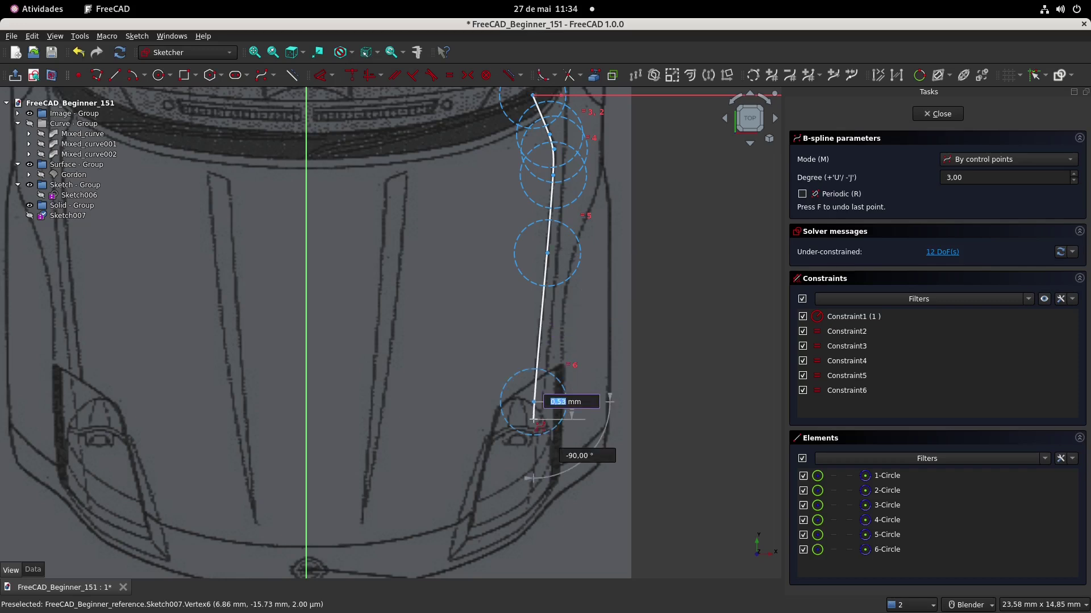
pyautogui.rightClick(534, 421)
pyautogui.scroll(5, 585, 313)
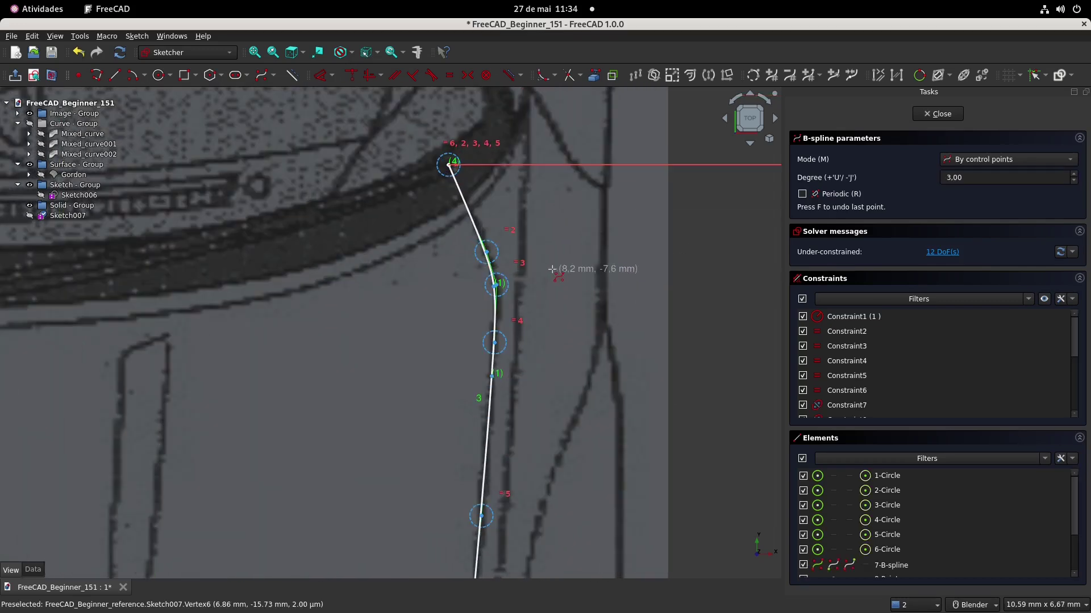
pyautogui.rightClick(524, 329)
# Adjust the B-spline's control points around the upper bend to match the hood line in the blueprint.
pyautogui.moveTo(469, 382); pyautogui.dragTo(469, 346)
pyautogui.moveTo(456, 243); pyautogui.dragTo(477, 301)
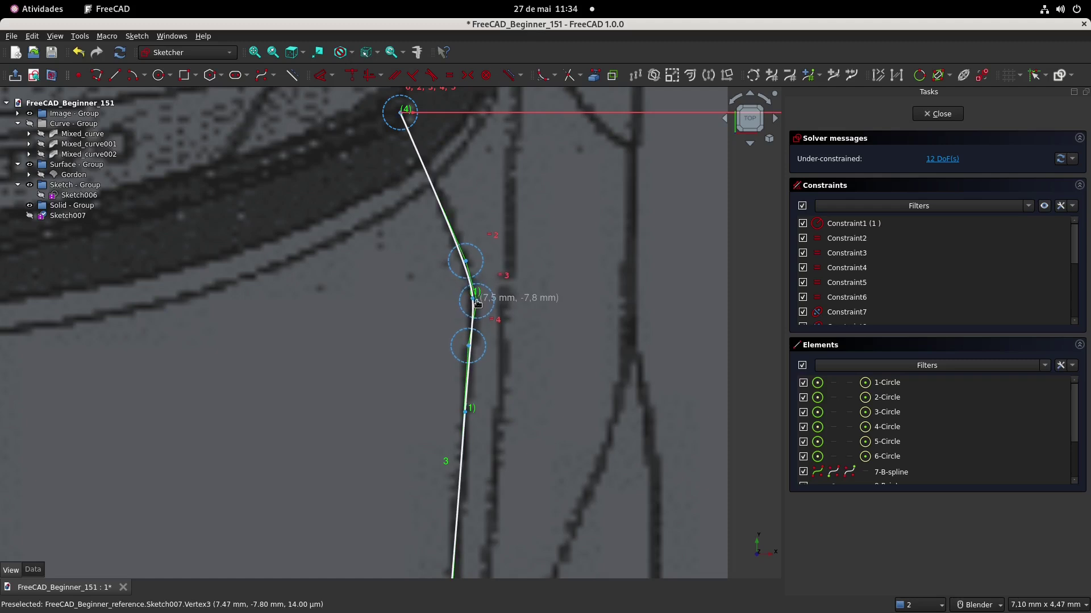
pyautogui.moveTo(470, 347); pyautogui.dragTo(472, 345)
pyautogui.moveTo(472, 299); pyautogui.dragTo(475, 304)
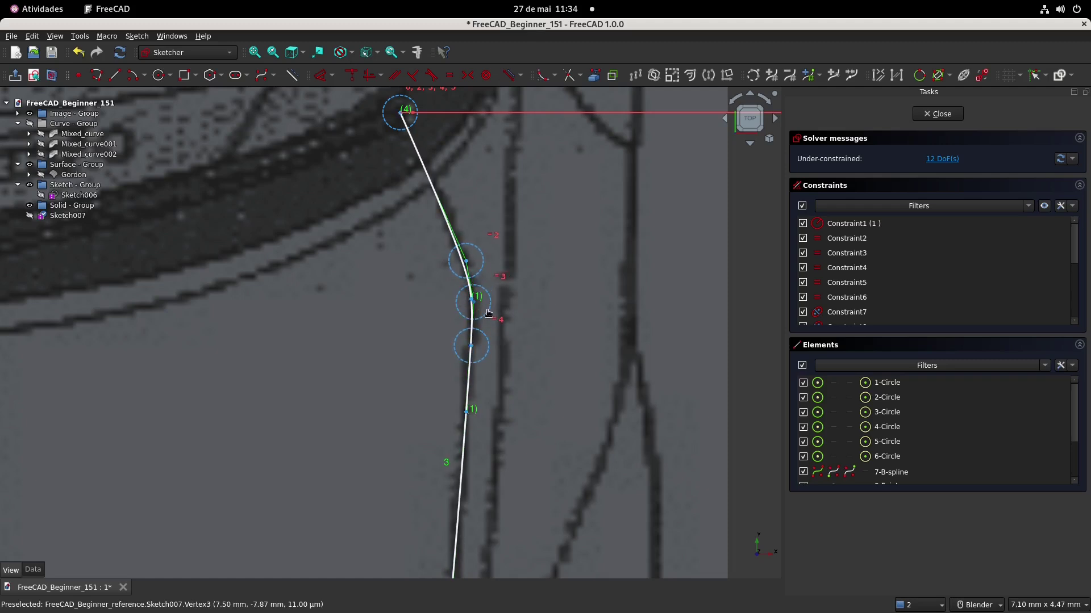
pyautogui.scroll(-5, 488, 313)
pyautogui.scroll(-2, 473, 253)
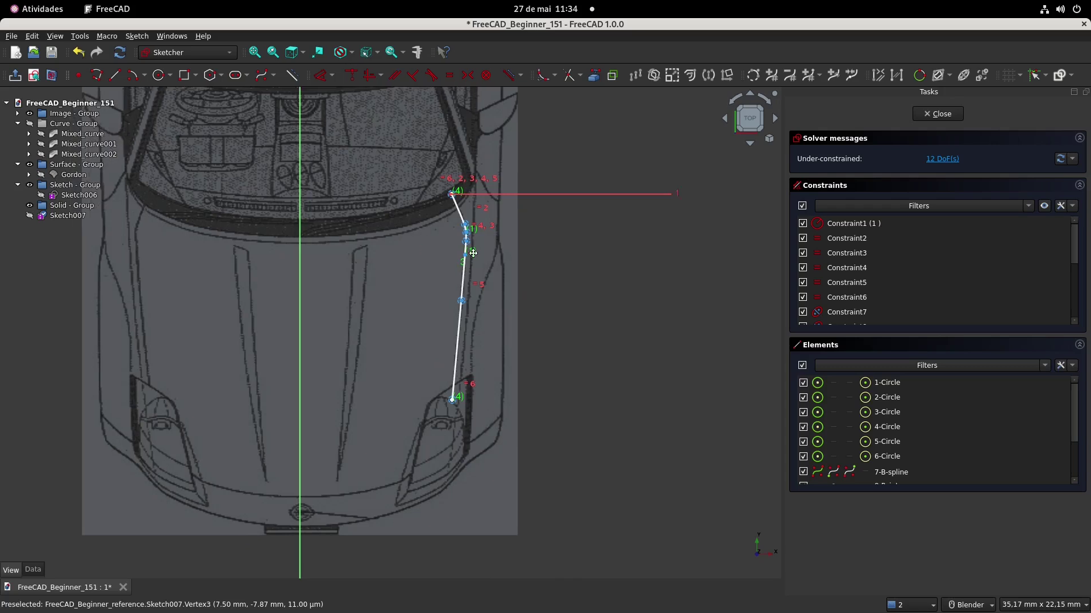
# Constrain the spline's headlight end 6.86 mm horizontally from the vertical axis, and fix the next control point's horizontal distance as drawn.
pyautogui.keyDown('shift'); pyautogui.moveTo(473, 252); pyautogui.dragTo(552, 202, button='middle'); pyautogui.keyUp('shift')
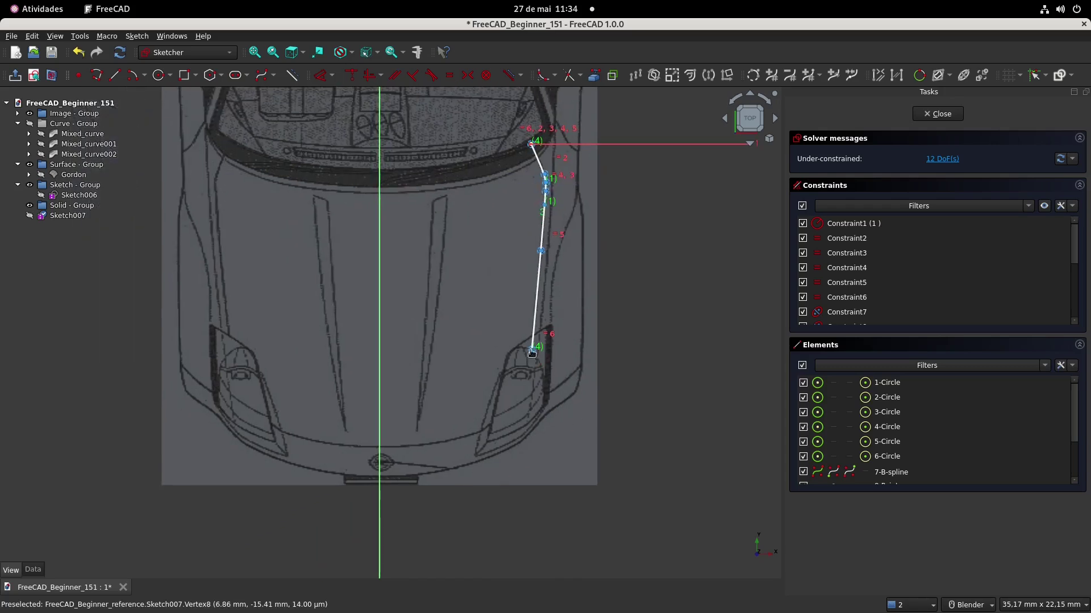
pyautogui.click(531, 353)
pyautogui.press('l')
pyautogui.click(483, 382)
pyautogui.write('6.86')
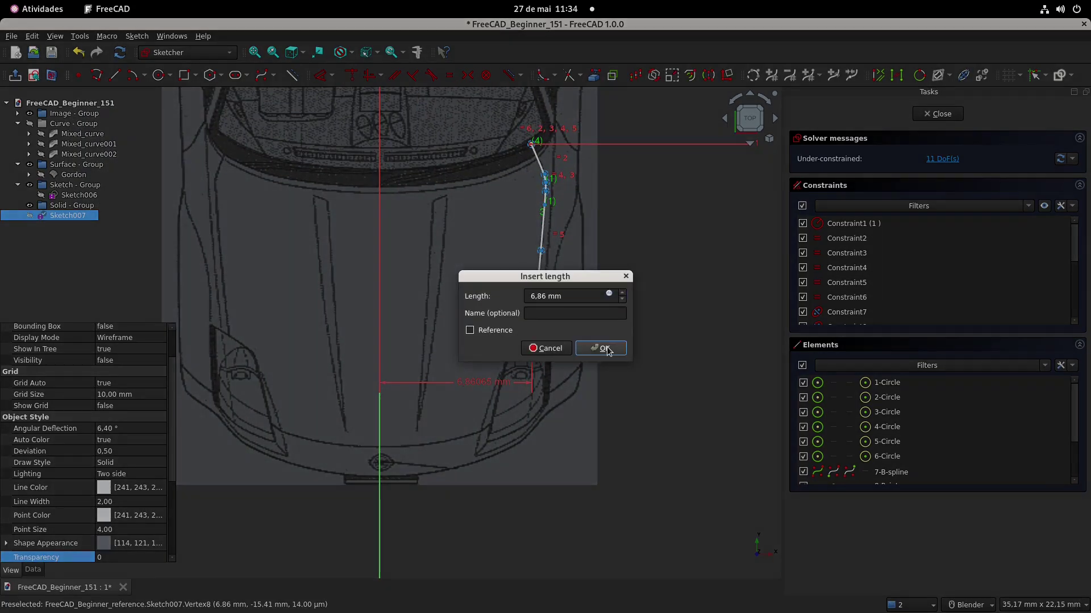
pyautogui.click(591, 349)
pyautogui.click(541, 251)
pyautogui.press('l')
pyautogui.click(503, 268)
pyautogui.click(591, 349)
# Constrain the horizontal distances from the vertical axis for the three control points around the spline's upper bend, keeping them as drawn.
pyautogui.scroll(2, 566, 324)
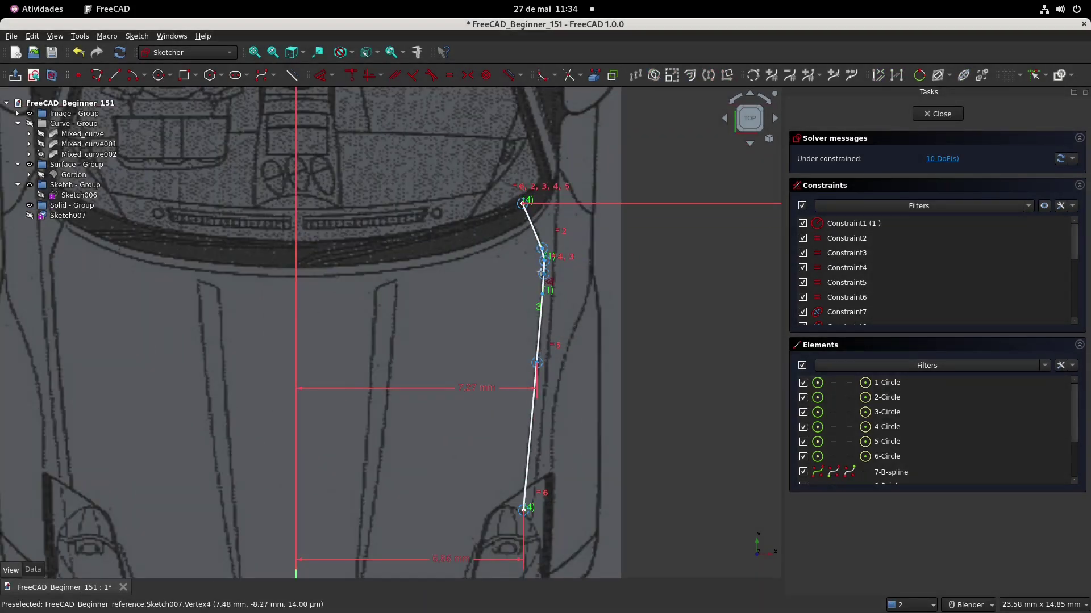
pyautogui.click(544, 274)
pyautogui.press('l')
pyautogui.click(454, 309)
pyautogui.click(600, 347)
pyautogui.click(544, 261)
pyautogui.press('l')
pyautogui.click(494, 264)
pyautogui.click(601, 348)
pyautogui.click(541, 282)
pyautogui.press('l')
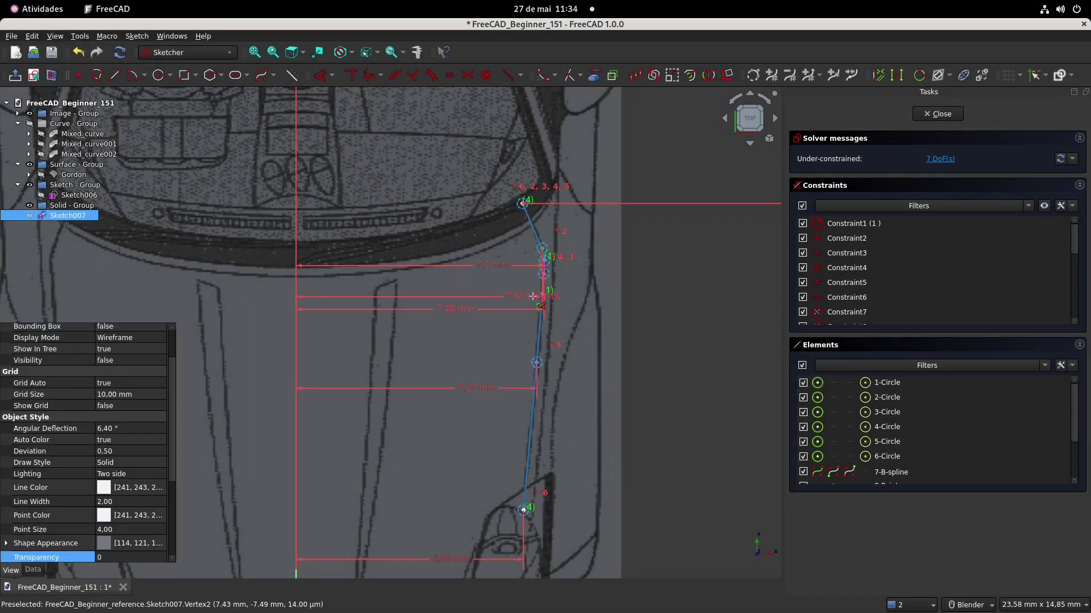
pyautogui.click(503, 286)
pyautogui.click(601, 348)
# Fix the spline's windshield end point with horizontal and vertical distance constraints at its drawn position.
pyautogui.click(523, 203)
pyautogui.press('l')
pyautogui.click(486, 219)
pyautogui.click(601, 348)
pyautogui.scroll(-3, 500, 324)
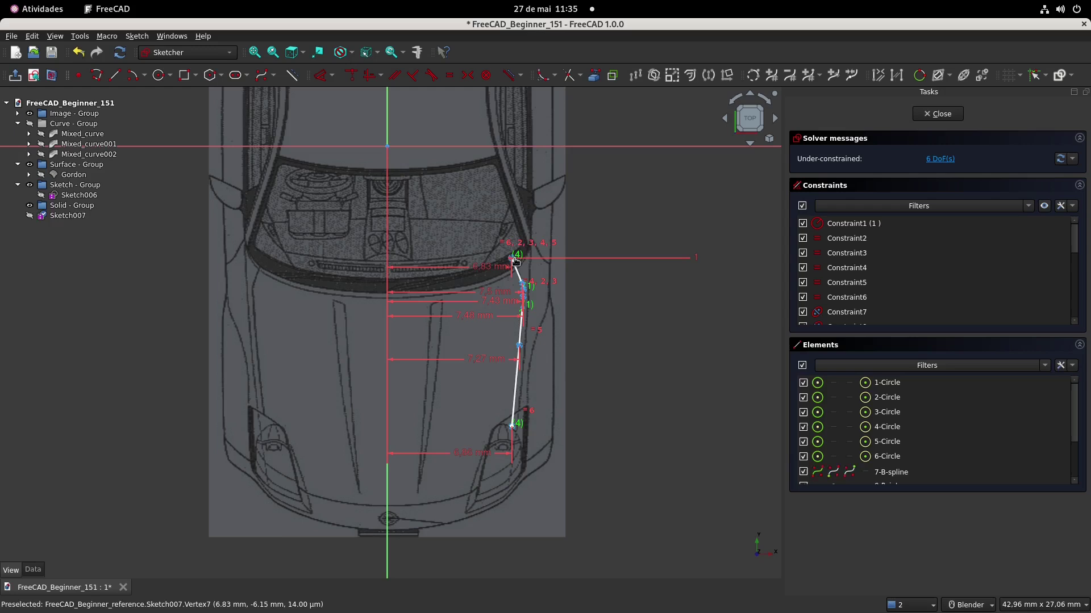
pyautogui.click(516, 260)
pyautogui.press('i')
pyautogui.click(601, 348)
# Constrain the vertical distances of the three control points around the spline's upper bend at their drawn positions.
pyautogui.scroll(4, 523, 285)
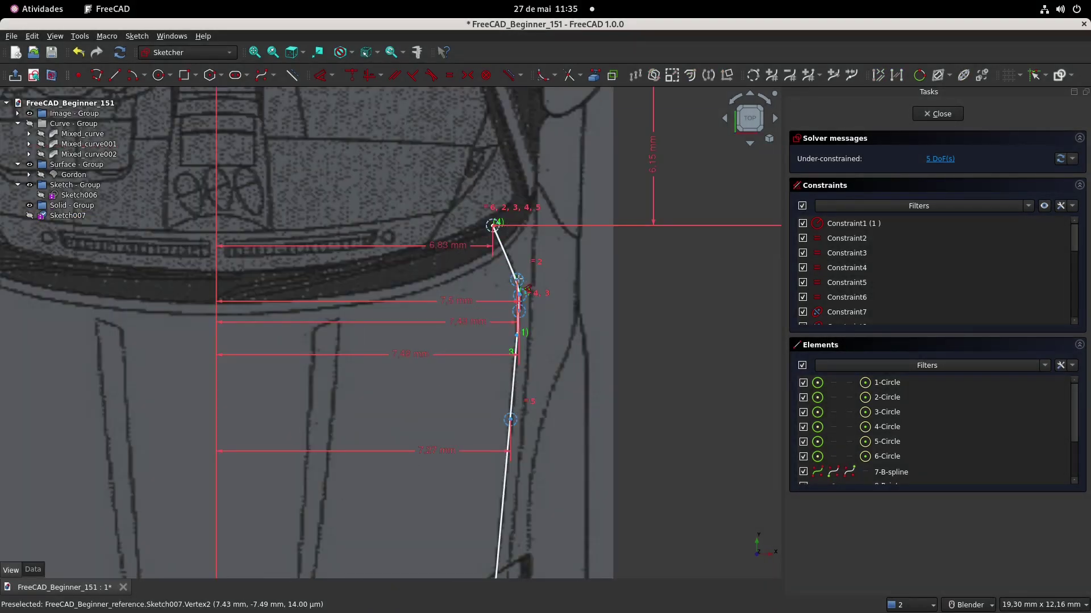
pyautogui.click(517, 279)
pyautogui.click(681, 268)
pyautogui.click(591, 347)
pyautogui.click(519, 295)
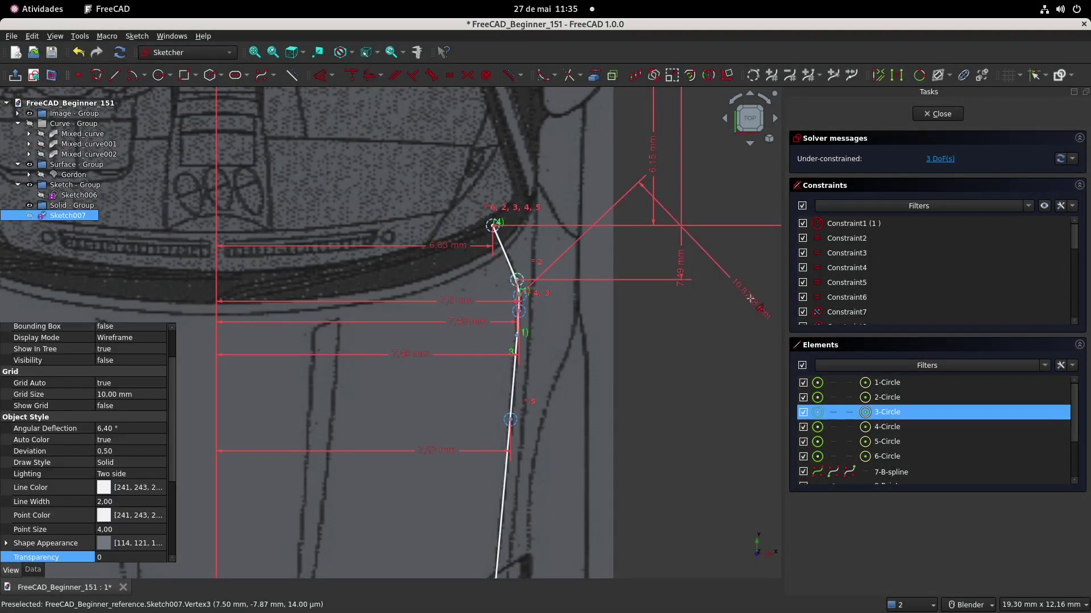
pyautogui.click(705, 267)
pyautogui.press('Return')
pyautogui.click(519, 311)
pyautogui.click(740, 267)
pyautogui.press('Return')
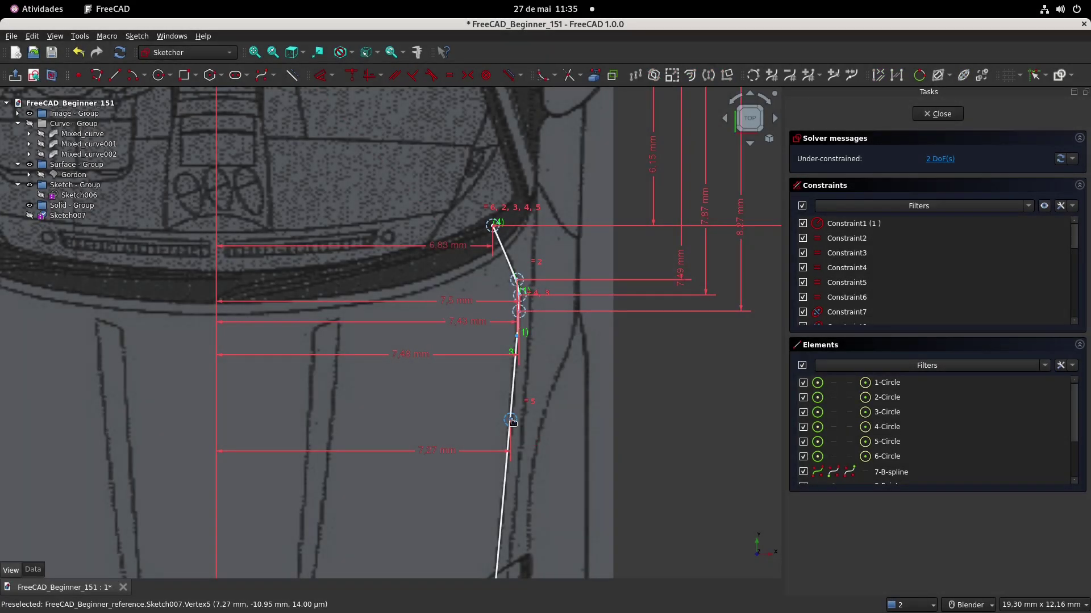
# Constrain the vertical distances of the spline's two lowest control points as drawn and close the sketch.
pyautogui.click(512, 420)
pyautogui.click(758, 352)
pyautogui.press('Return')
pyautogui.scroll(-3, 471, 318)
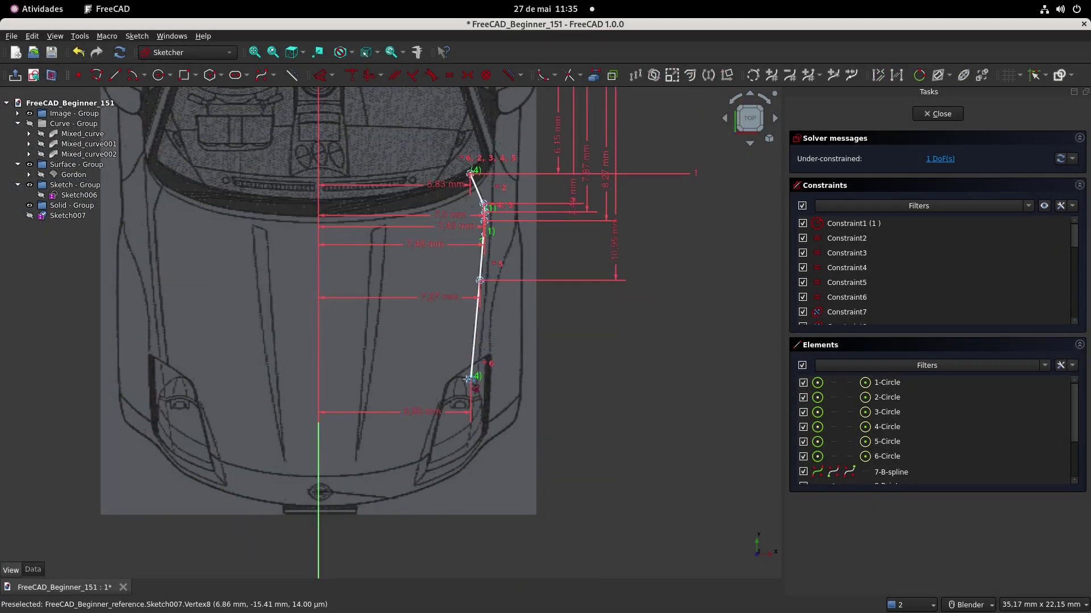
pyautogui.click(468, 378)
pyautogui.click(611, 304)
pyautogui.press('Return')
pyautogui.press('Escape')
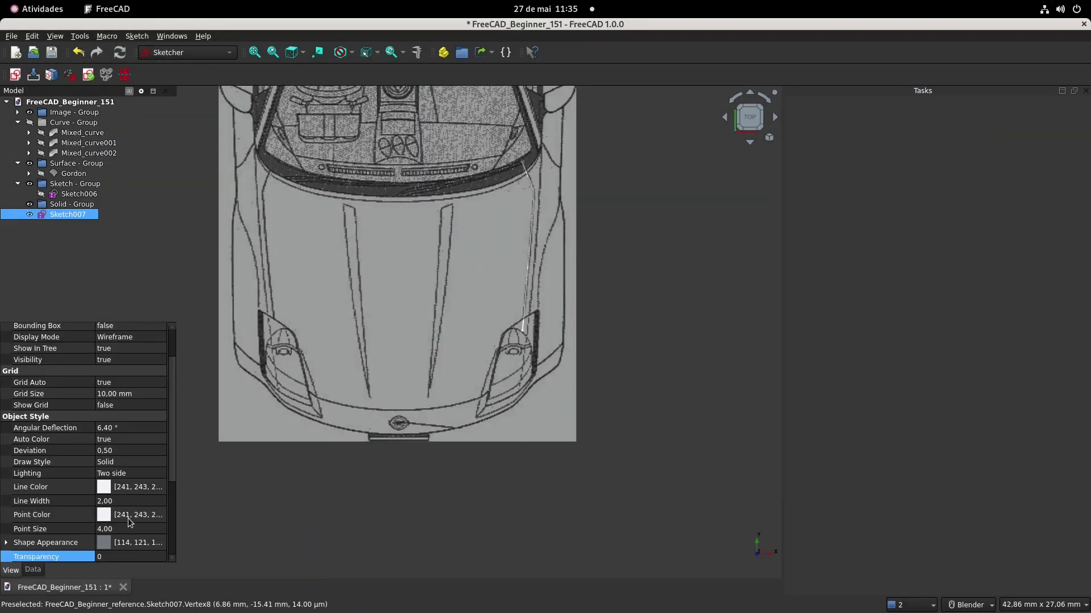
# Set Sketch007's line color to dark red [170, 0, 0] and its line width to 3.00.
pyautogui.click(107, 492)
pyautogui.click(137, 487)
pyautogui.click(410, 372)
pyautogui.click(663, 425)
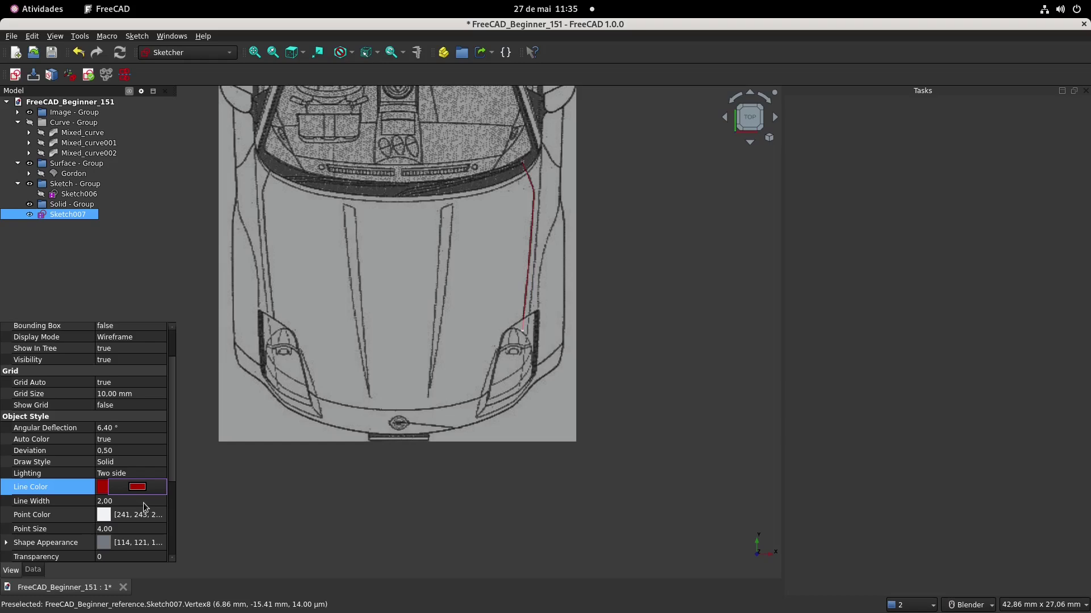
pyautogui.click(144, 504)
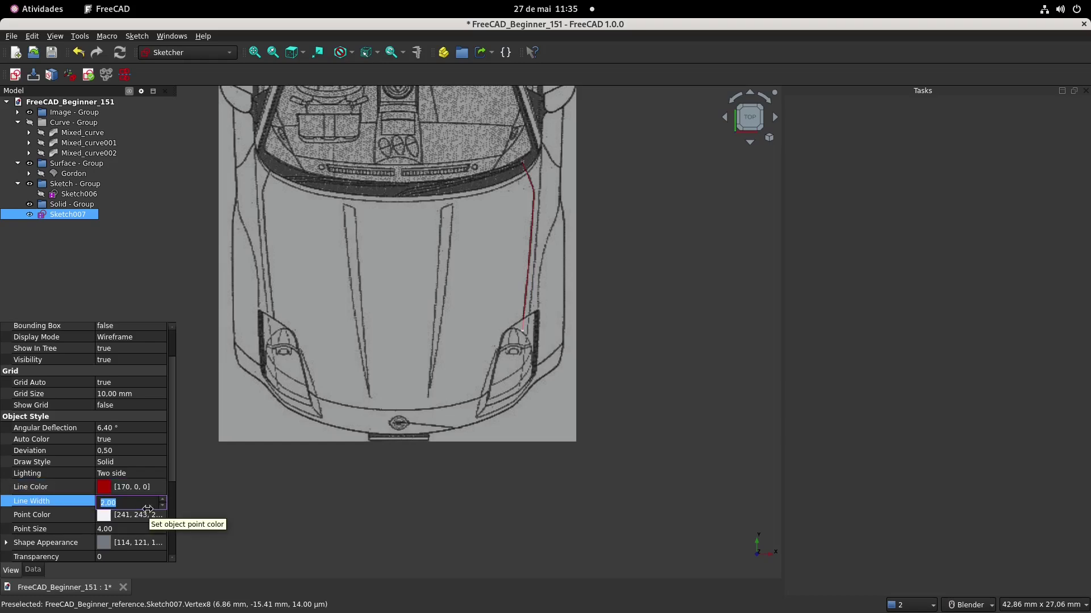
pyautogui.click(291, 492)
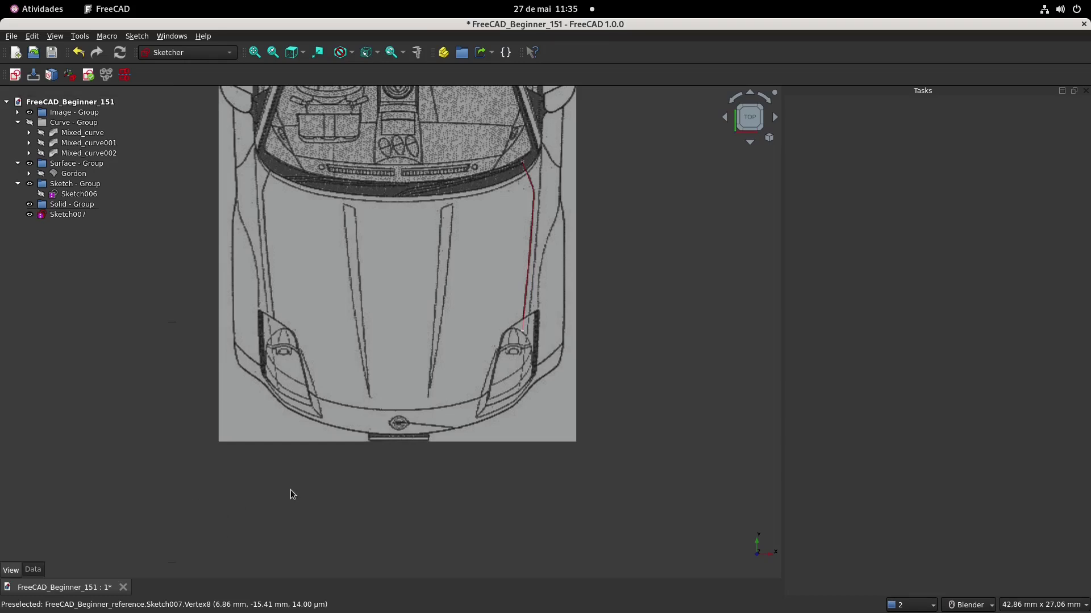
# Rename Sketch007 as Sketch-CUT-1 and move it into the Sketch - Group folder.
pyautogui.click(68, 214)
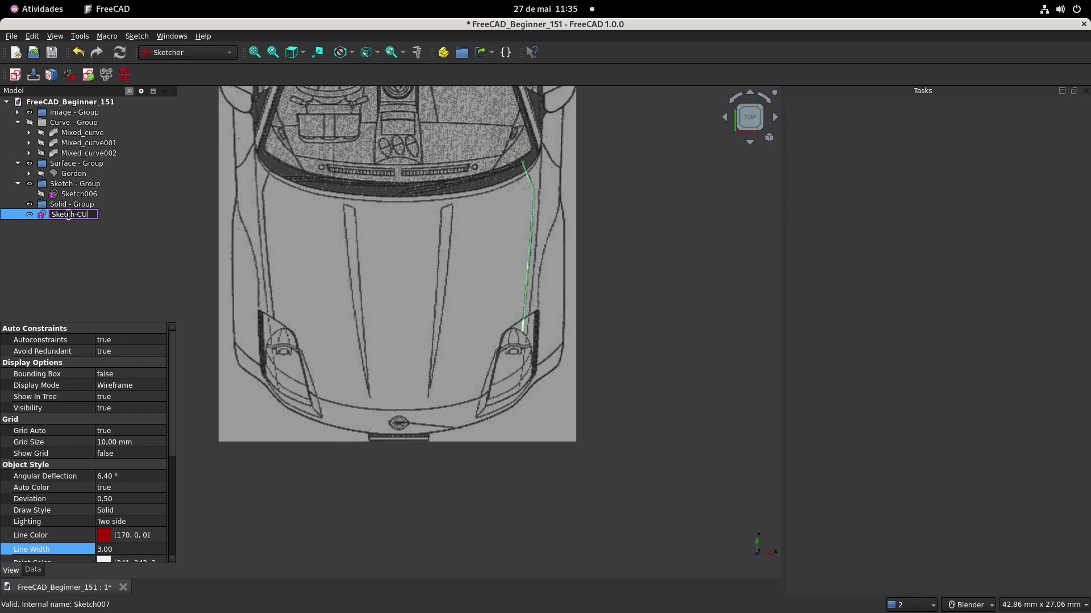
pyautogui.write('1')
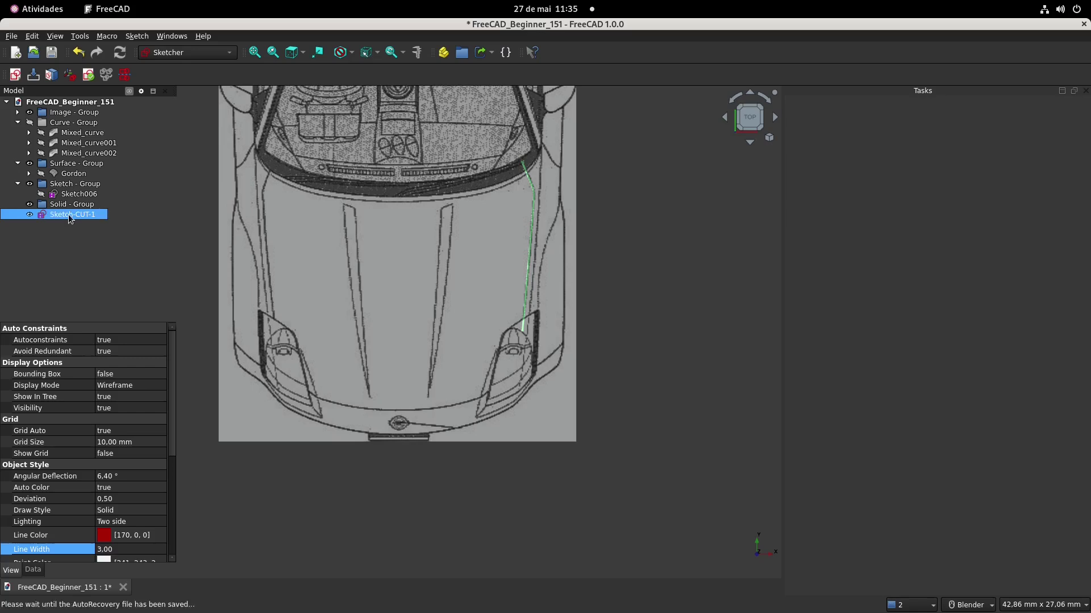
pyautogui.moveTo(68, 214); pyautogui.dragTo(70, 185)
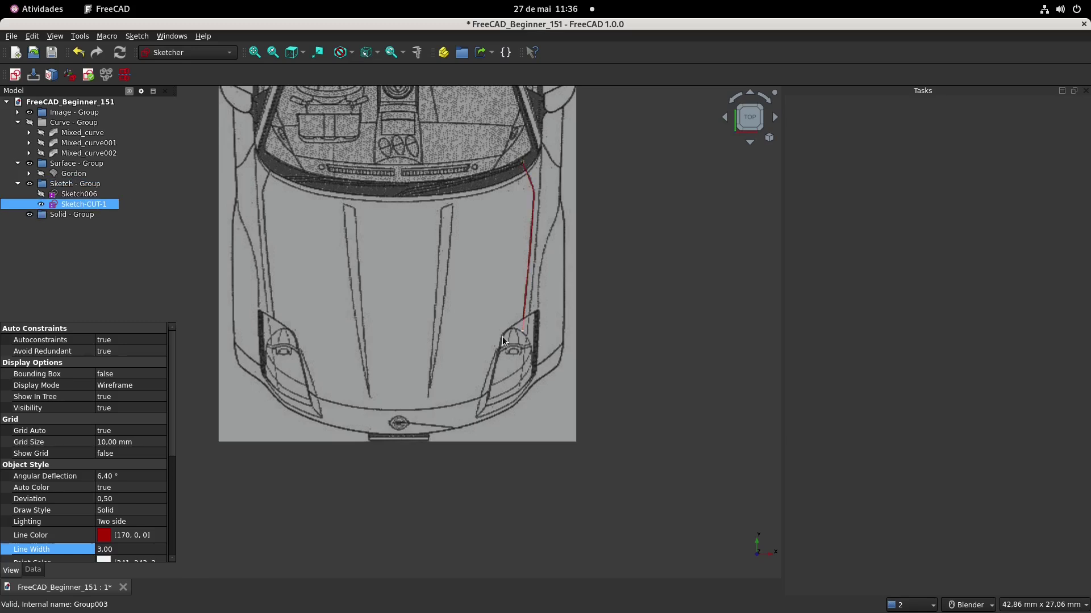
pyautogui.click(148, 182)
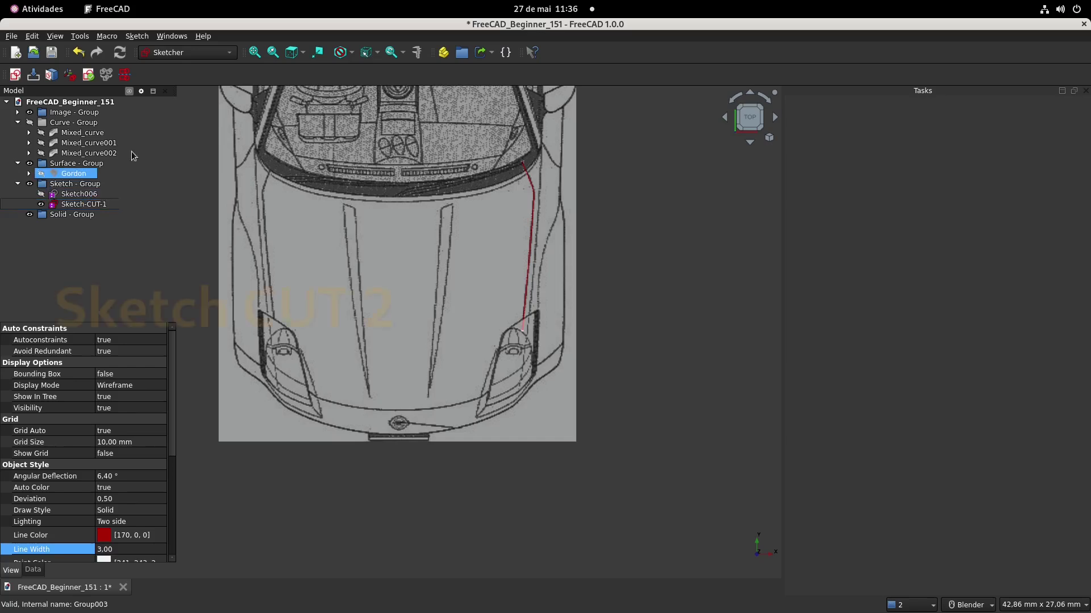
# Create a sketch on the XY-Plane and start a degree-3 B-spline by control points from the headlight's front tip along its inner edge.
pyautogui.click(15, 74)
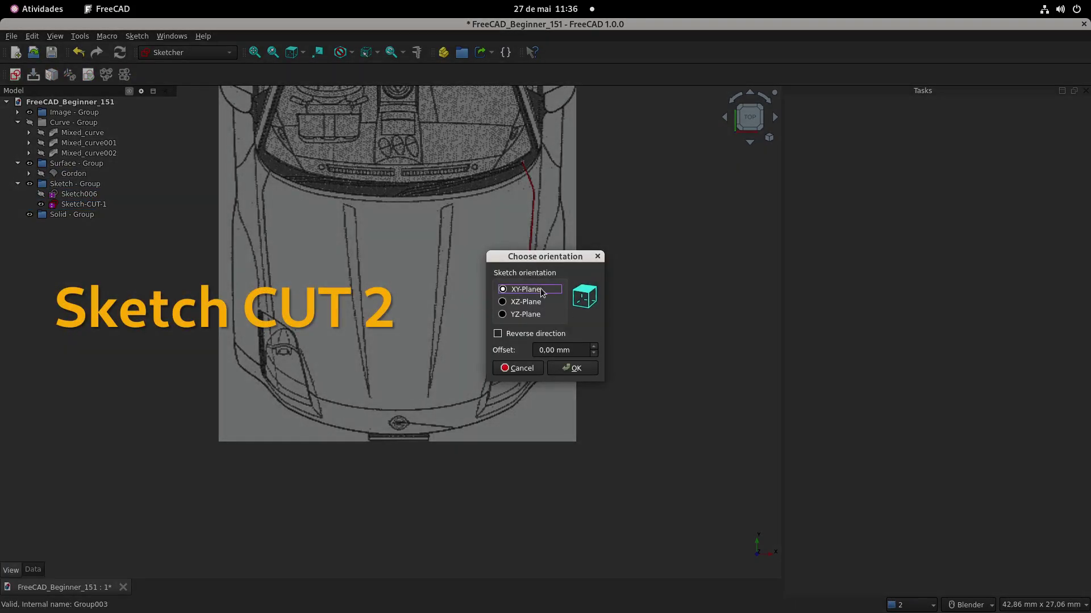
pyautogui.click(572, 368)
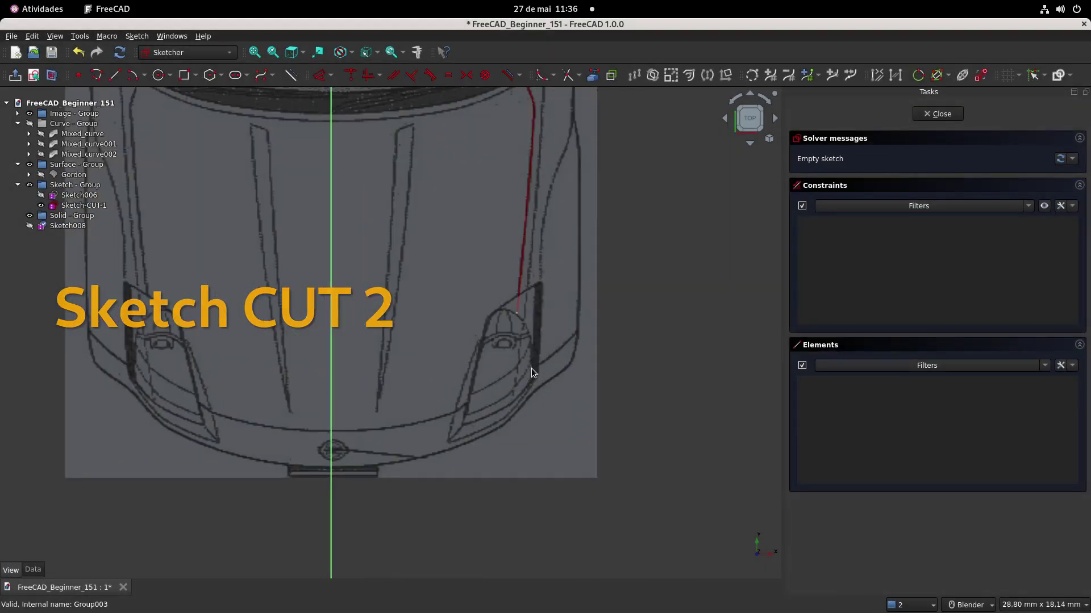
pyautogui.click(260, 75)
pyautogui.scroll(2, 511, 460)
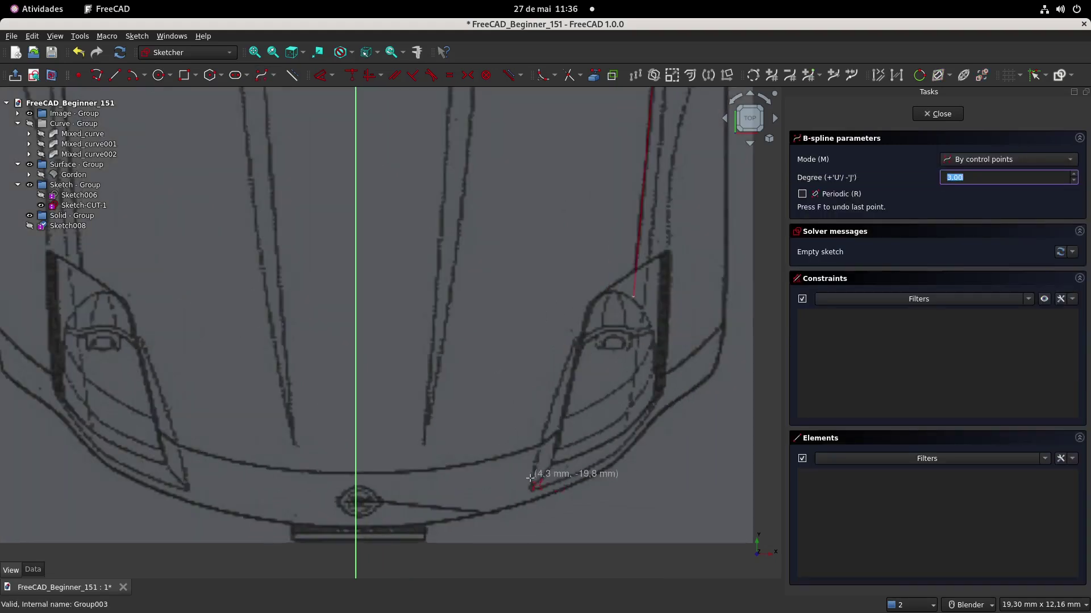
pyautogui.click(529, 489)
pyautogui.click(546, 424)
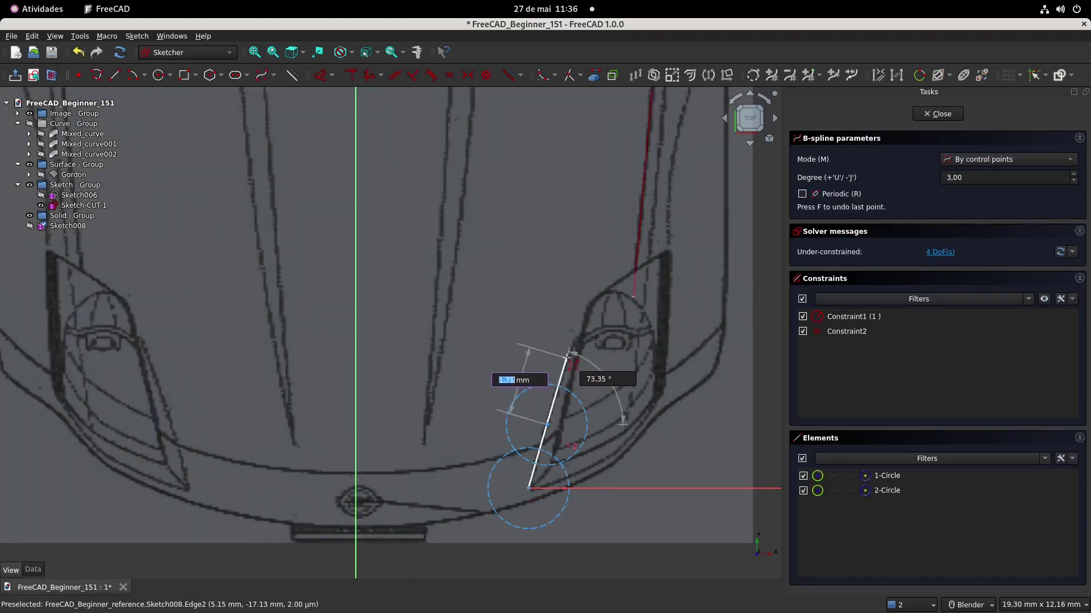
pyautogui.scroll(2, 571, 341)
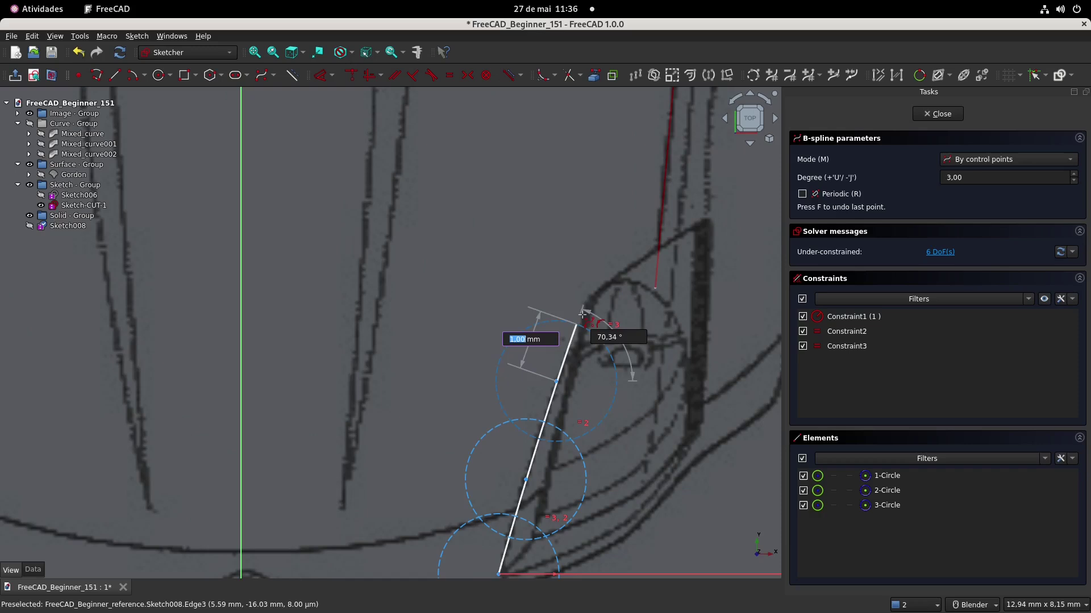
# Continue the B-spline around the headlight's upper bend to its outer rear corner and finish it.
pyautogui.click(575, 336)
pyautogui.click(584, 310)
pyautogui.click(600, 293)
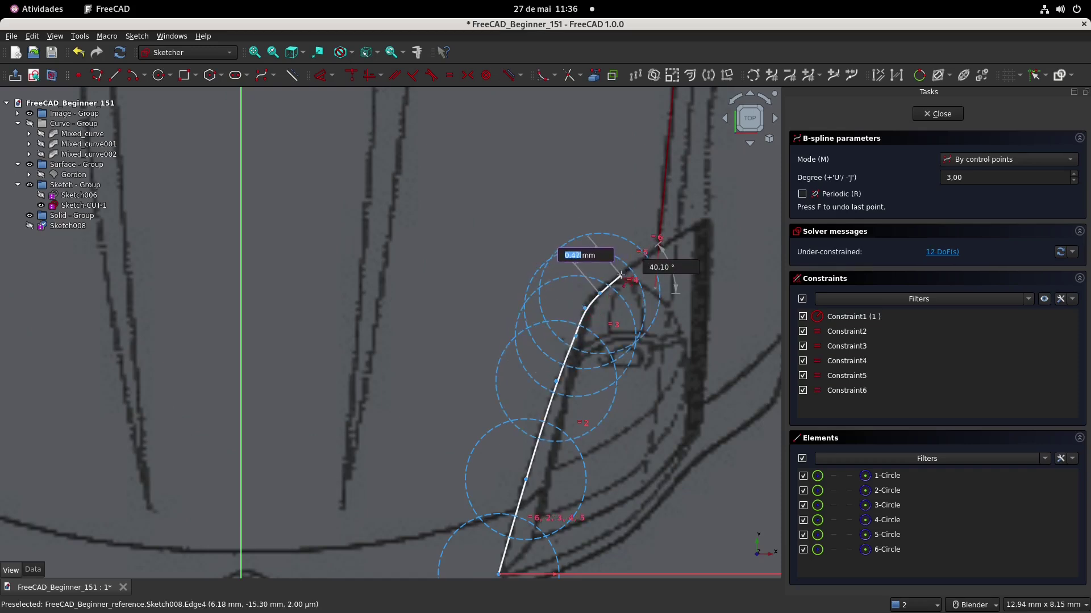
pyautogui.click(621, 276)
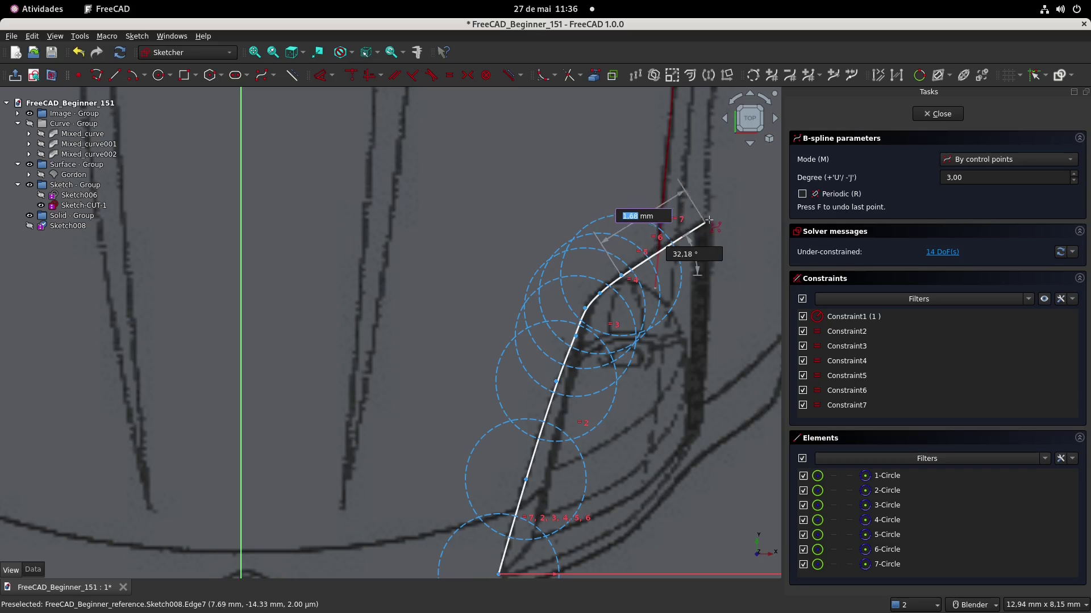
pyautogui.click(681, 234)
pyautogui.scroll(3, 681, 235)
pyautogui.scroll(-3, 683, 235)
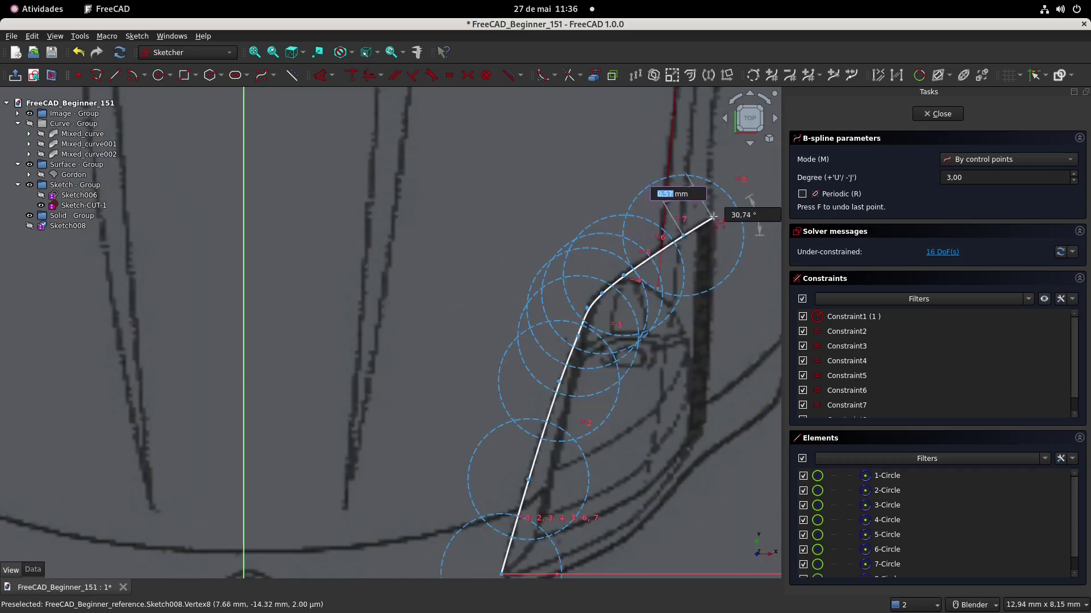
pyautogui.click(719, 215)
pyautogui.scroll(3, 628, 303)
pyautogui.rightClick(627, 303)
# Adjust the spline's control points along the headlight's inner edge and upper bend to follow the blueprint outline.
pyautogui.scroll(3, 627, 299)
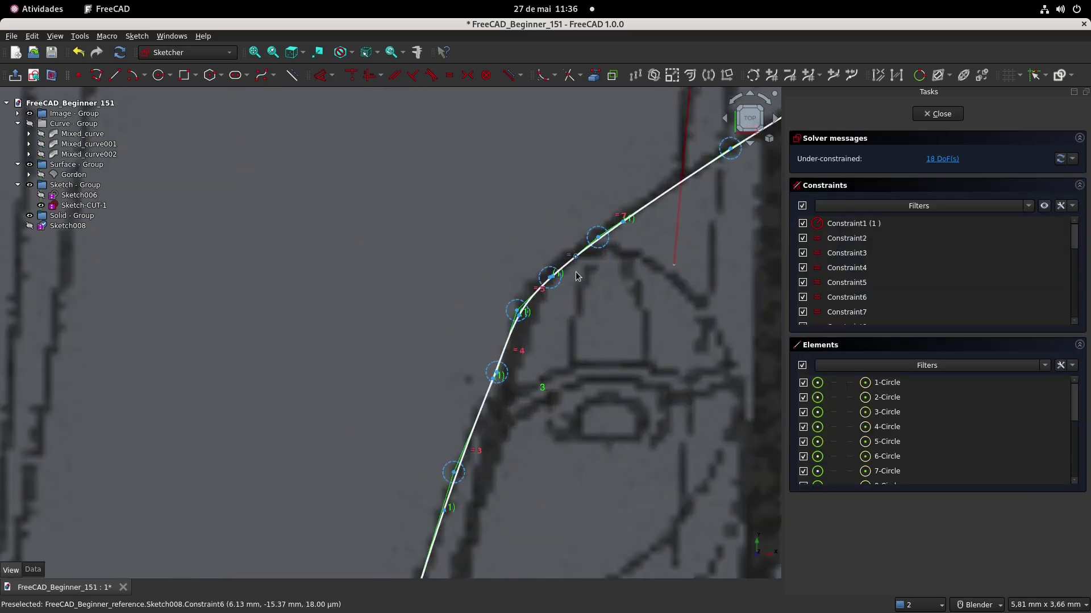
pyautogui.moveTo(511, 314)
pyautogui.mouseDown()
pyautogui.moveTo(518, 292)
pyautogui.moveTo(495, 356)
pyautogui.moveTo(496, 344)
pyautogui.mouseUp()
pyautogui.keyDown('shift'); pyautogui.moveTo(623, 280); pyautogui.dragTo(560, 358, button='middle'); pyautogui.keyUp('shift')
pyautogui.moveTo(546, 303); pyautogui.dragTo(590, 270)
pyautogui.scroll(-3, 588, 270)
pyautogui.moveTo(601, 206)
pyautogui.keyDown('shift'); pyautogui.mouseDown(button='middle')
pyautogui.moveTo(567, 305)
pyautogui.moveTo(505, 369)
pyautogui.mouseUp(button='middle'); pyautogui.keyUp('shift')
pyautogui.moveTo(505, 372); pyautogui.dragTo(495, 399)
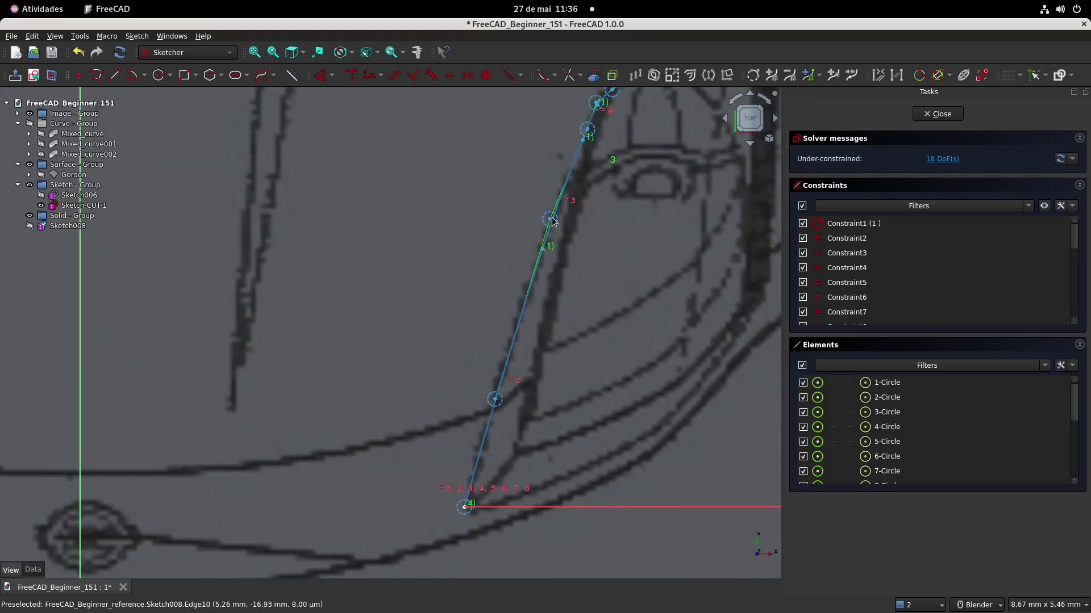
pyautogui.moveTo(549, 221); pyautogui.dragTo(549, 224)
pyautogui.scroll(3, 550, 315)
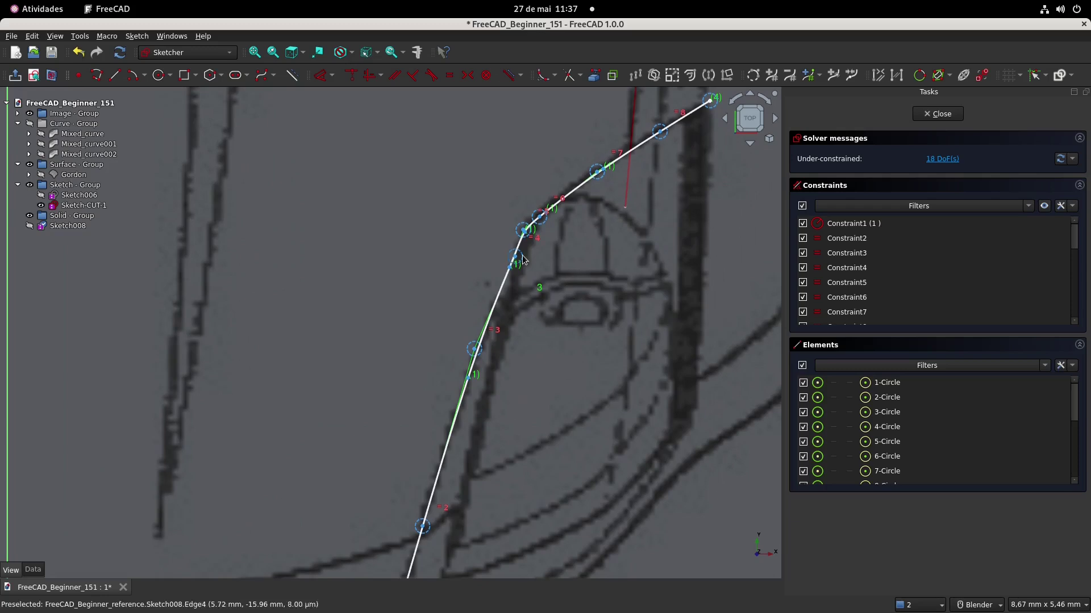
pyautogui.moveTo(513, 322); pyautogui.dragTo(496, 352)
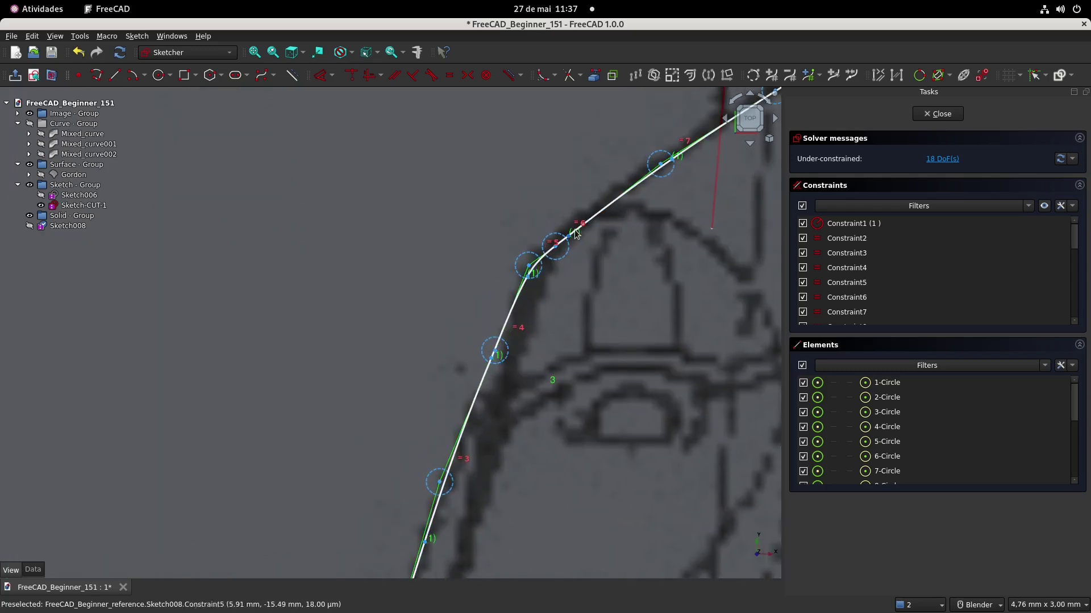
pyautogui.moveTo(555, 251); pyautogui.dragTo(562, 241)
pyautogui.scroll(-8, 529, 271)
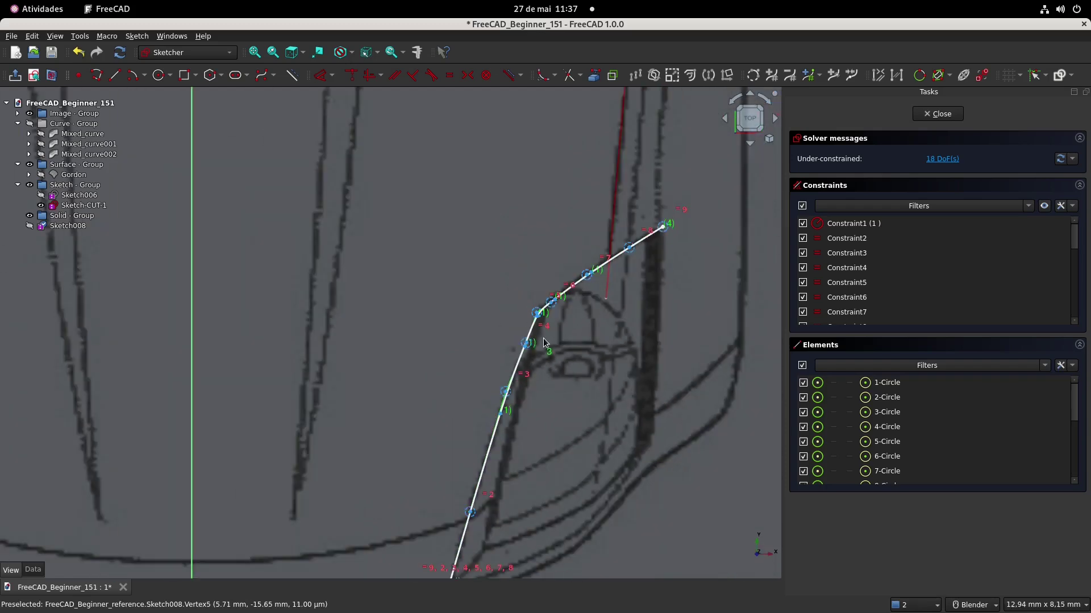
# Constrain the horizontal distances of the spline's four lowest control points from the vertical axis at their drawn positions.
pyautogui.click(318, 74)
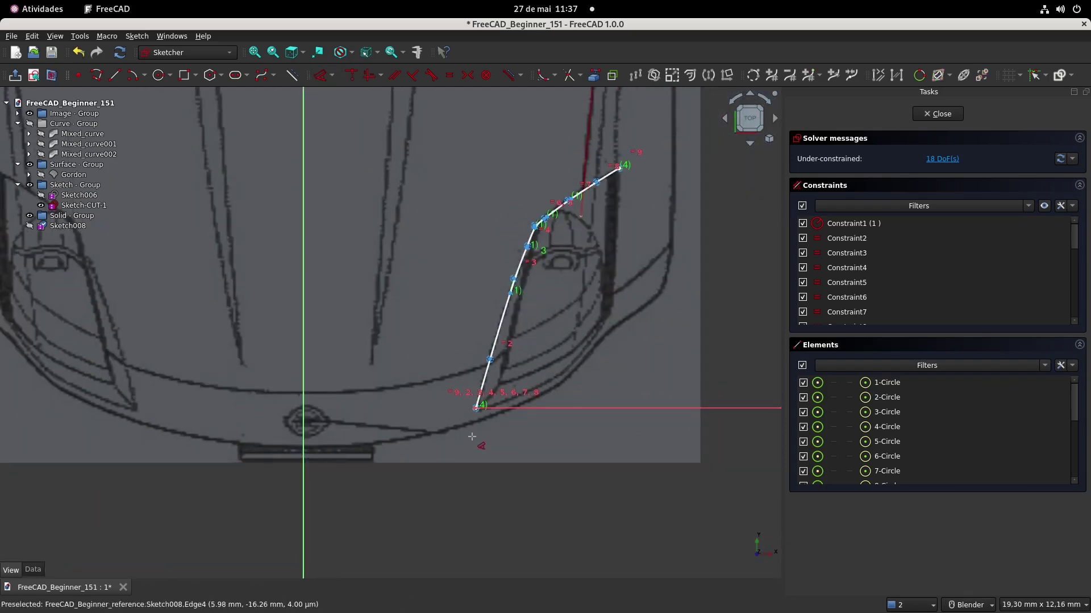
pyautogui.click(476, 408)
pyautogui.click(477, 415)
pyautogui.click(595, 348)
pyautogui.click(489, 359)
pyautogui.click(488, 368)
pyautogui.click(597, 348)
pyautogui.click(513, 283)
pyautogui.click(511, 305)
pyautogui.click(601, 348)
pyautogui.click(527, 245)
pyautogui.click(520, 262)
pyautogui.click(602, 348)
# Constrain the horizontal distances of the two control points at the headlight's upper bend as drawn.
pyautogui.scroll(2, 565, 298)
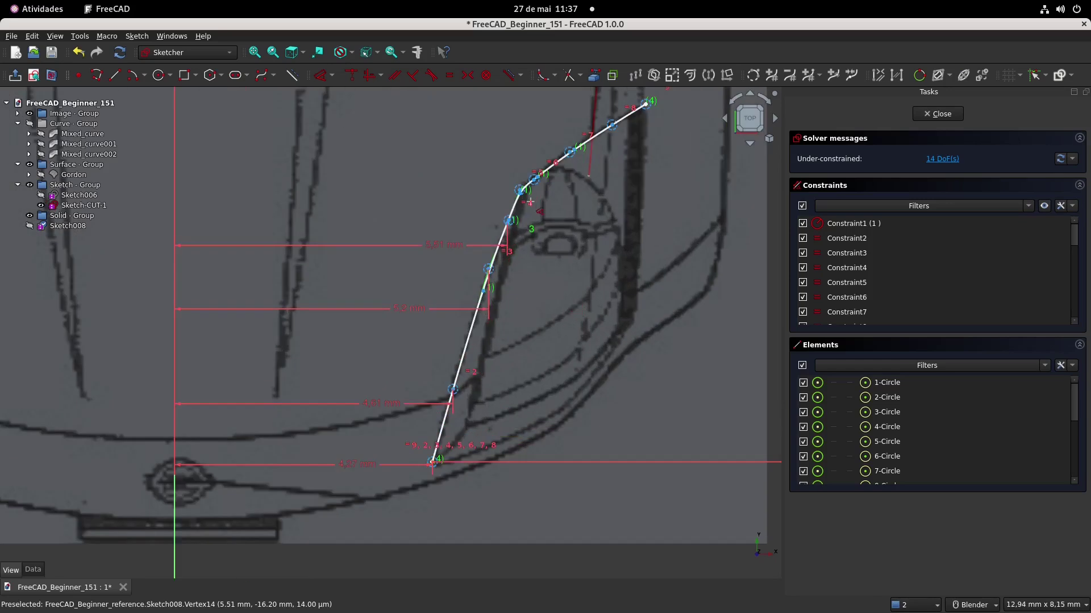
pyautogui.click(466, 204)
pyautogui.click(597, 348)
pyautogui.scroll(2, 473, 249)
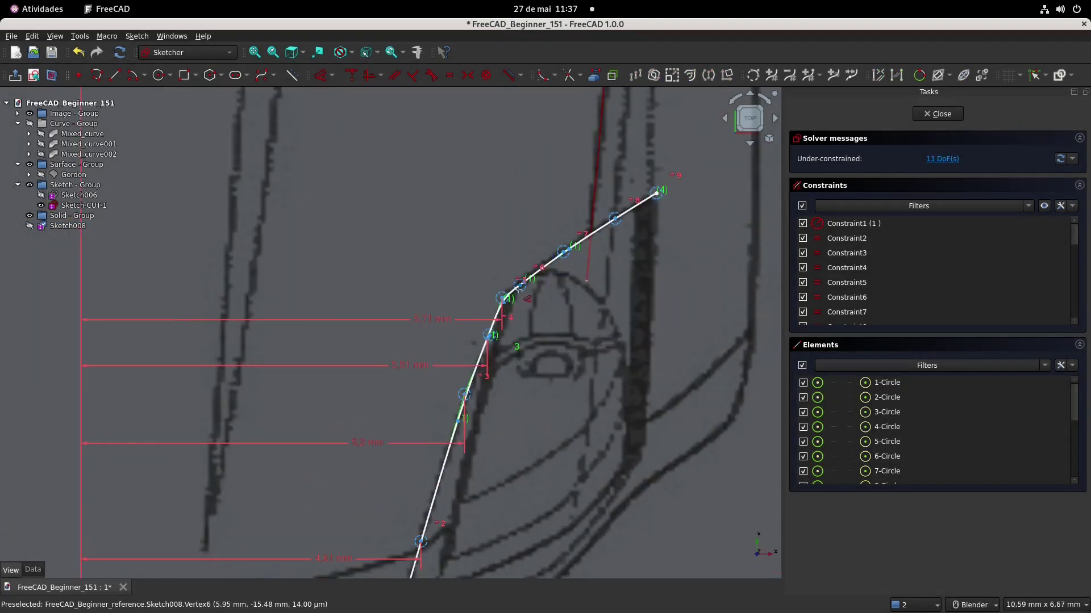
pyautogui.click(519, 284)
pyautogui.click(394, 327)
pyautogui.click(597, 348)
# Constrain the horizontal distances of the three control points leading to the headlight's outer corner as drawn.
pyautogui.click(562, 251)
pyautogui.click(449, 300)
pyautogui.click(599, 348)
pyautogui.click(614, 218)
pyautogui.click(608, 250)
pyautogui.click(599, 348)
pyautogui.click(656, 193)
pyautogui.click(642, 232)
pyautogui.click(603, 347)
# Constrain the vertical distances of the three control points nearest the headlight's outer corner at their drawn positions.
pyautogui.click(704, 169)
pyautogui.click(604, 348)
pyautogui.click(615, 218)
pyautogui.click(689, 214)
pyautogui.click(604, 349)
pyautogui.click(562, 252)
pyautogui.click(672, 227)
pyautogui.click(600, 347)
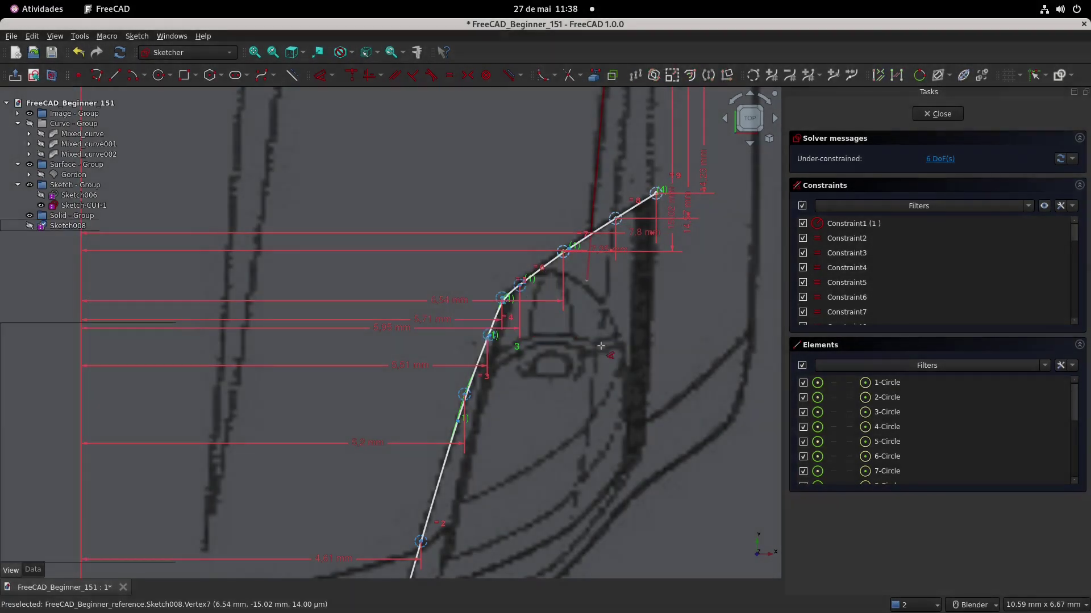
# Constrain the vertical distances of the two bend control points and the one just below them as drawn.
pyautogui.click(520, 285)
pyautogui.click(648, 279)
pyautogui.click(602, 346)
pyautogui.click(502, 297)
pyautogui.click(623, 272)
pyautogui.click(603, 347)
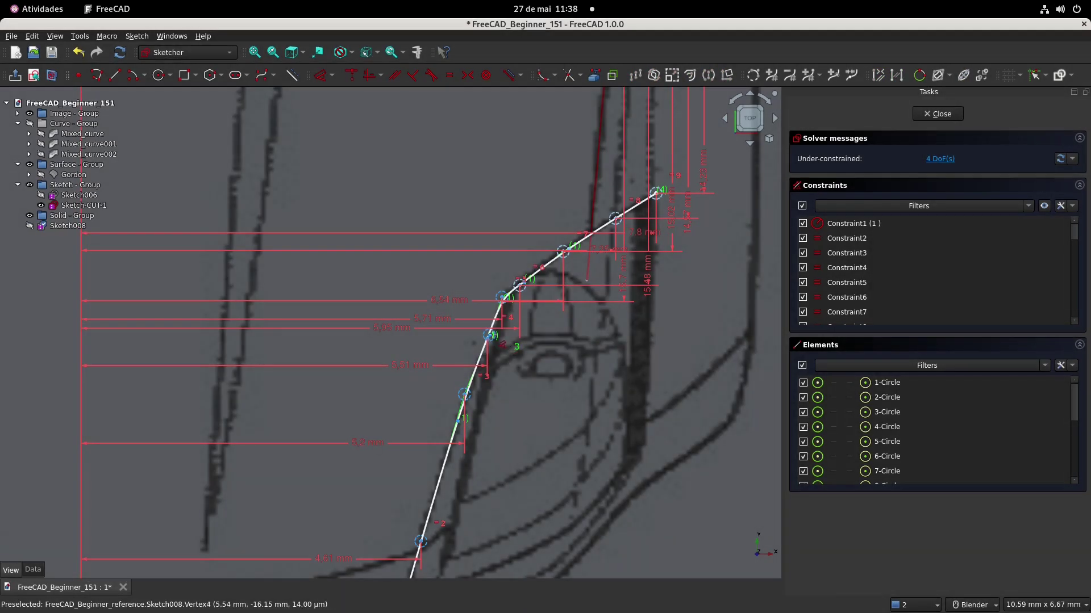
pyautogui.click(489, 335)
pyautogui.click(603, 318)
pyautogui.click(602, 347)
# Constrain the vertical distances of the spline's three lowest control points as drawn and close the sketch.
pyautogui.click(464, 393)
pyautogui.click(581, 377)
pyautogui.click(602, 346)
pyautogui.keyDown('shift'); pyautogui.moveTo(544, 477); pyautogui.dragTo(563, 295, button='middle'); pyautogui.keyUp('shift')
pyautogui.click(440, 359)
pyautogui.press('Return')
pyautogui.click(415, 448)
pyautogui.click(506, 401)
pyautogui.click(602, 347)
pyautogui.click(937, 114)
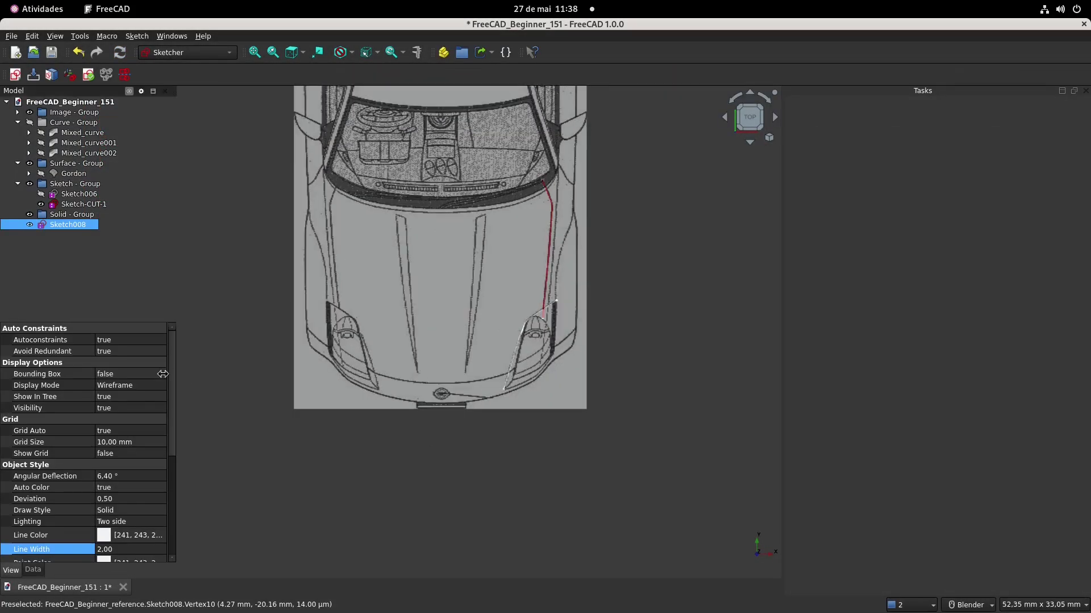
# Set Sketch008's line width to 3.00 and its line color to dark red [170, 0, 0].
pyautogui.click(126, 550)
pyautogui.click(103, 537)
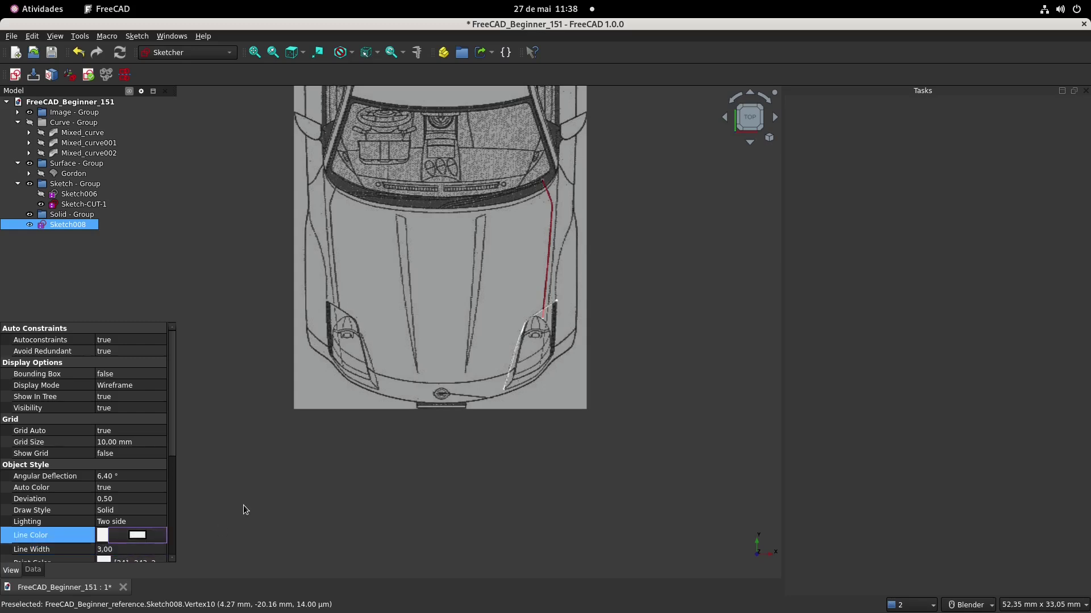
pyautogui.click(140, 536)
pyautogui.click(409, 373)
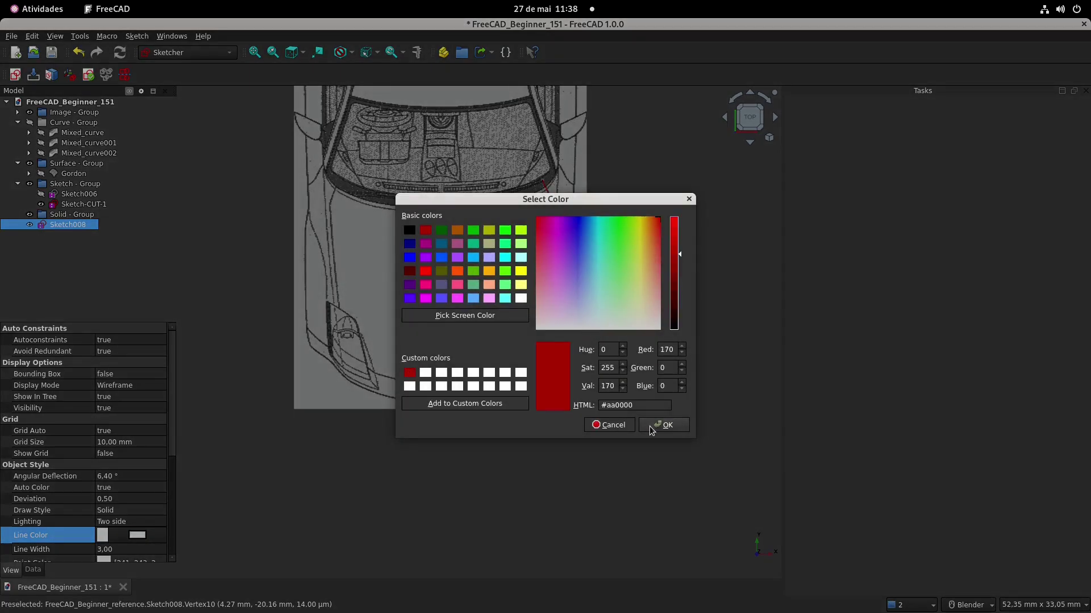
pyautogui.click(663, 425)
pyautogui.click(567, 286)
# Show the Gordon surface together with the cut sketches in a front perspective.
pyautogui.keyDown('shift'); pyautogui.moveTo(567, 286); pyautogui.dragTo(577, 313, button='middle'); pyautogui.keyUp('shift')
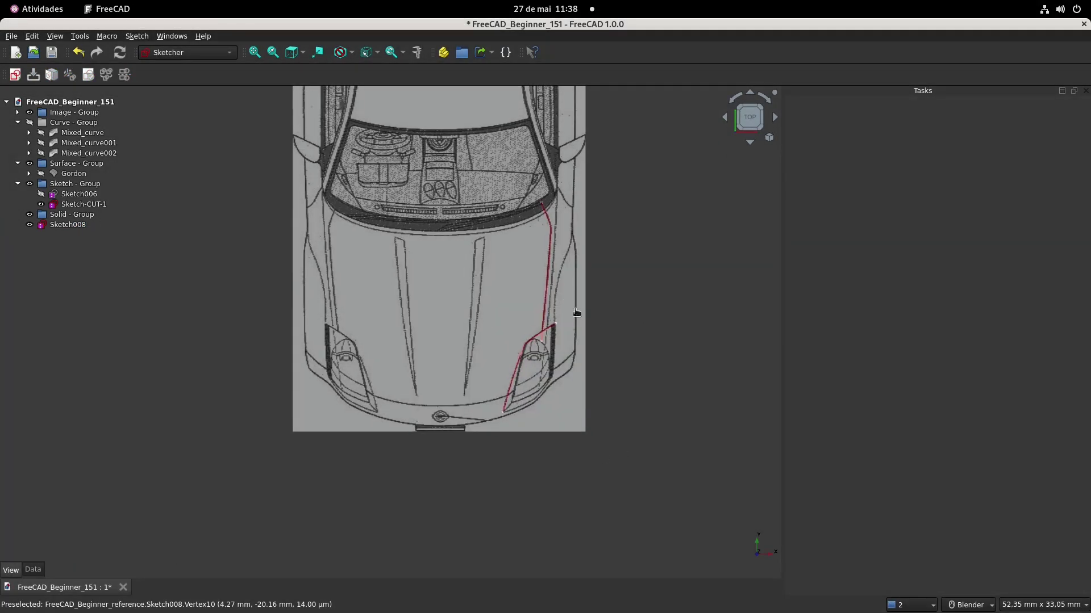
pyautogui.click(78, 174)
pyautogui.press('space')
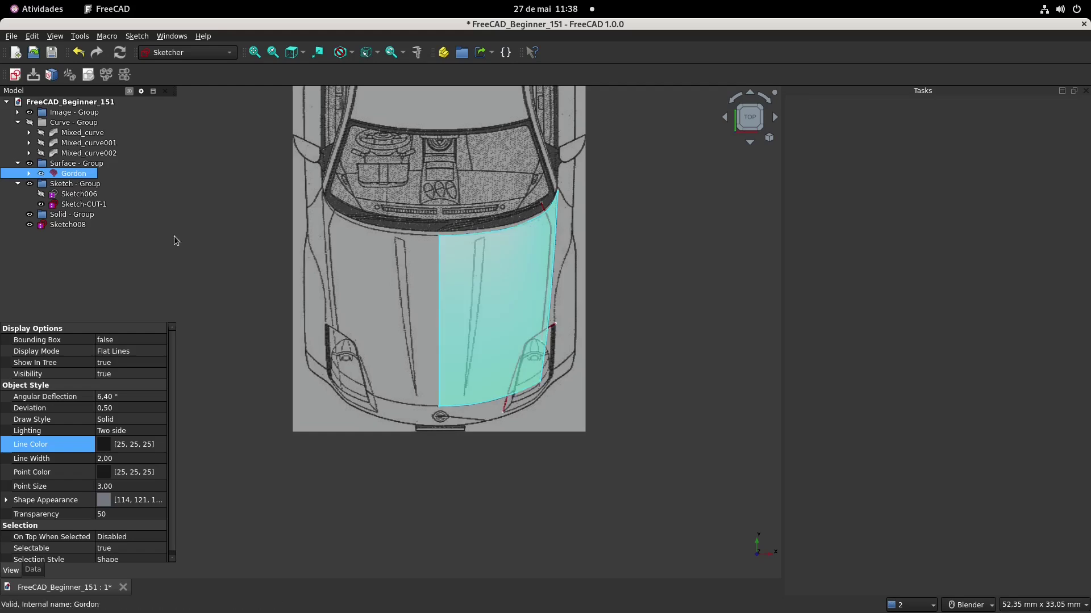
pyautogui.moveTo(470, 433); pyautogui.dragTo(368, 327, button='middle')
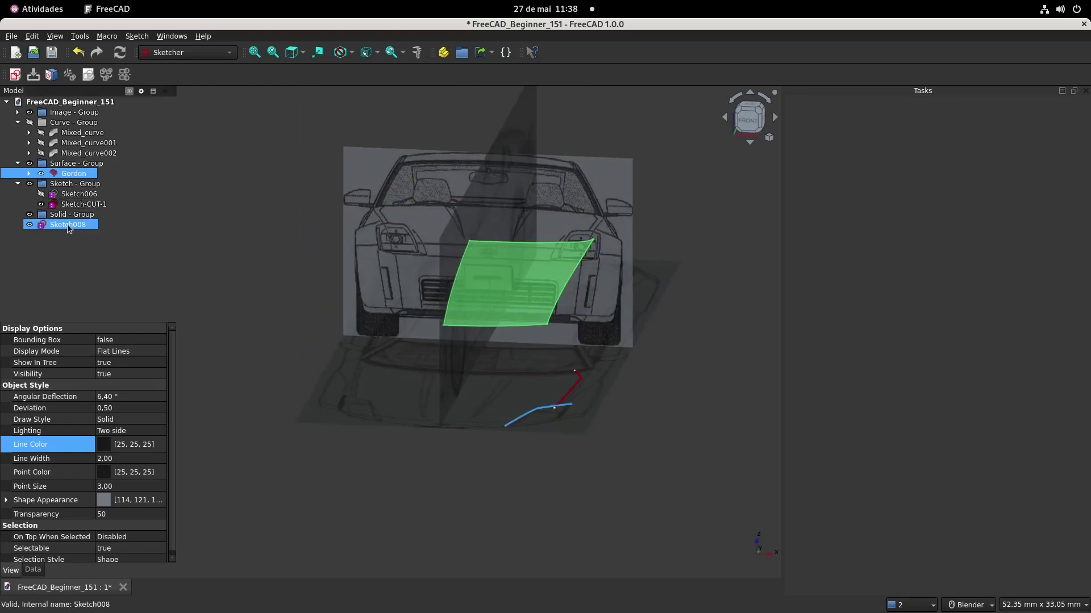
# Rename Sketch008 as Sketch-CUT-2 and move it into the Sketch - Group folder.
pyautogui.click(95, 205)
pyautogui.click(96, 205)
pyautogui.hotkey('ctrl', 'c')
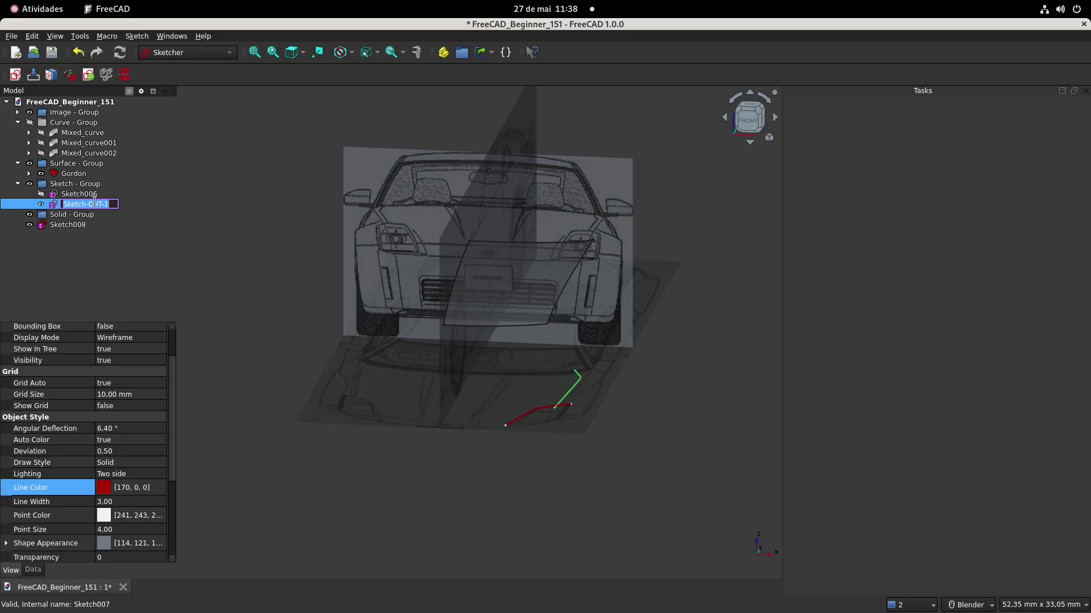
pyautogui.click(73, 225)
pyautogui.click(72, 224)
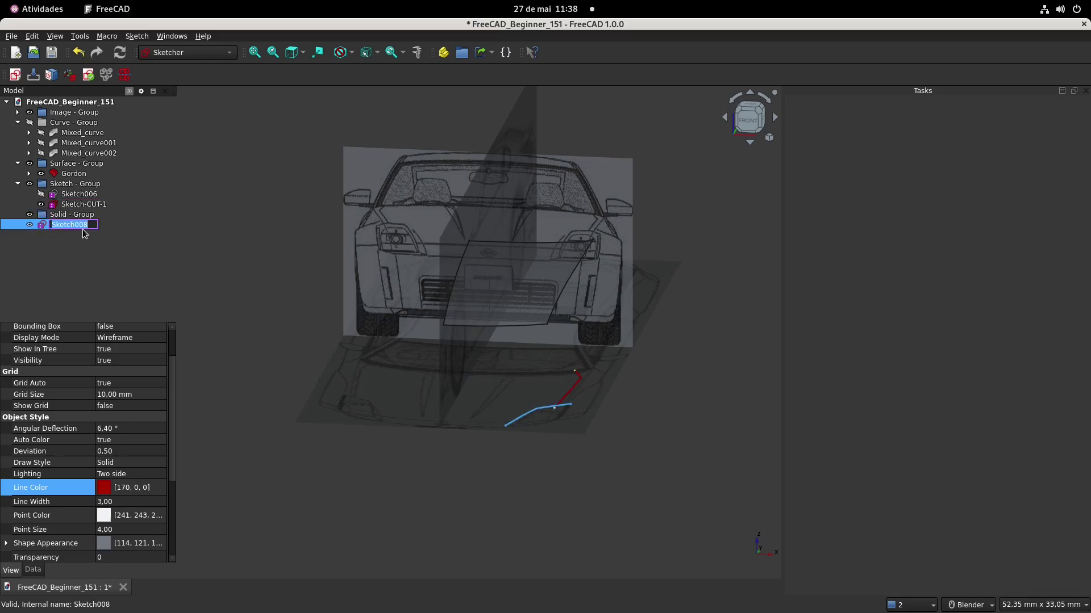
pyautogui.hotkey('ctrl', 'v')
pyautogui.press('BackSpace')
pyautogui.write('2')
pyautogui.press('Return')
pyautogui.moveTo(85, 227); pyautogui.dragTo(74, 184)
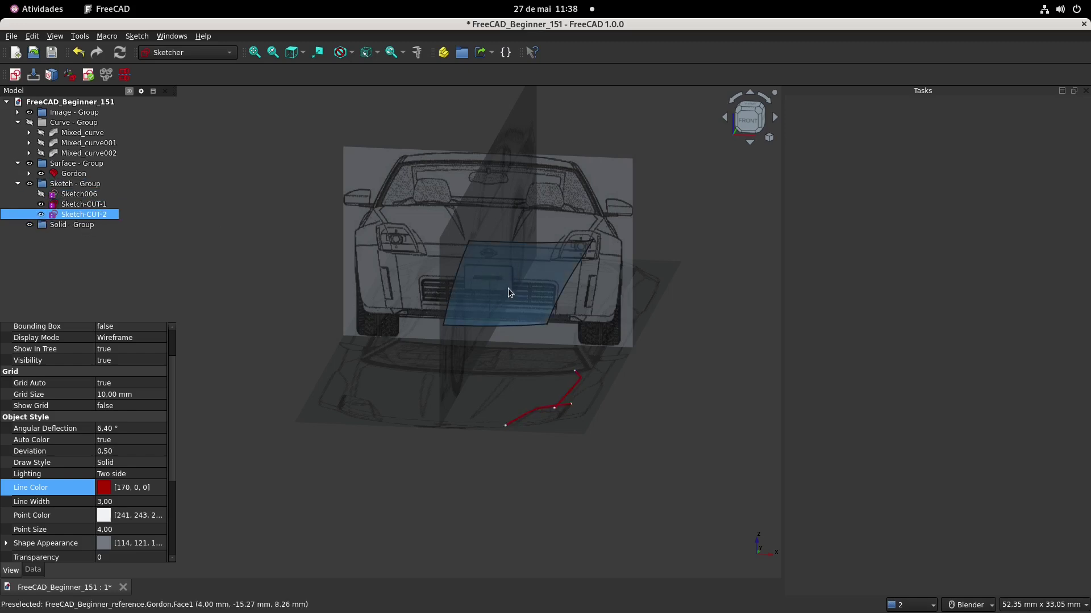
# Raise Sketch-CUT-1 above the Gordon surface by setting its placement's Z position to 10 mm.
pyautogui.moveTo(478, 349)
pyautogui.mouseDown(button='middle')
pyautogui.moveTo(433, 334)
pyautogui.moveTo(394, 377)
pyautogui.mouseUp(button='middle')
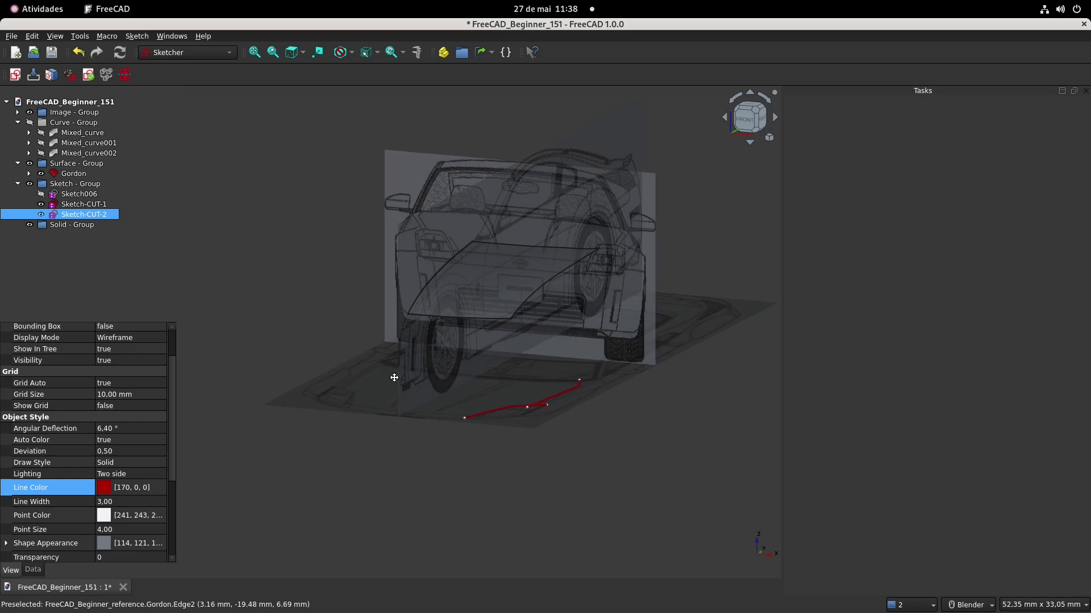
pyautogui.click(32, 570)
pyautogui.click(7, 386)
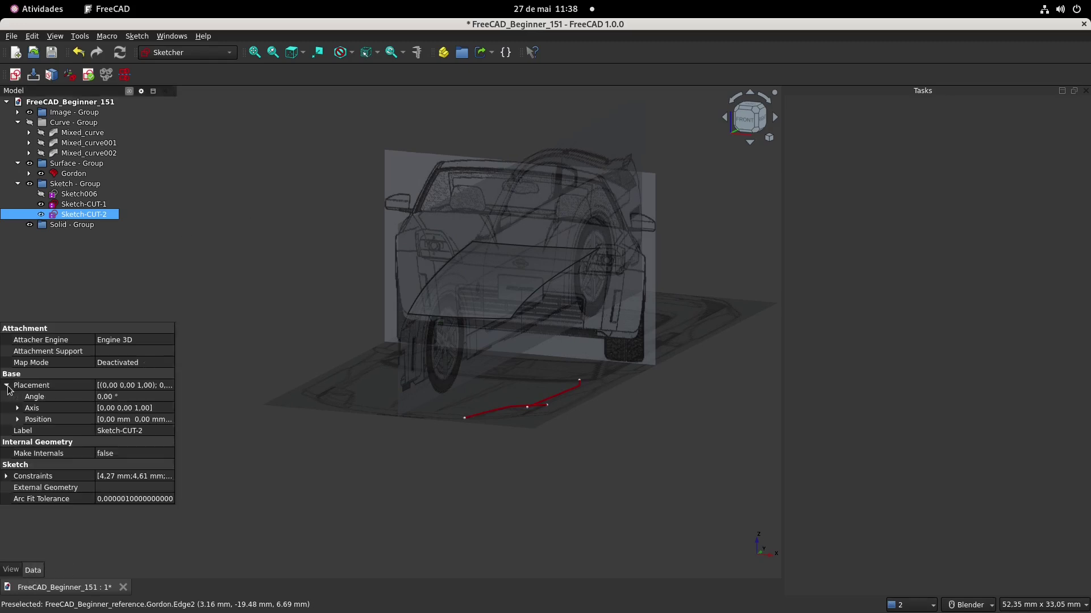
pyautogui.click(17, 419)
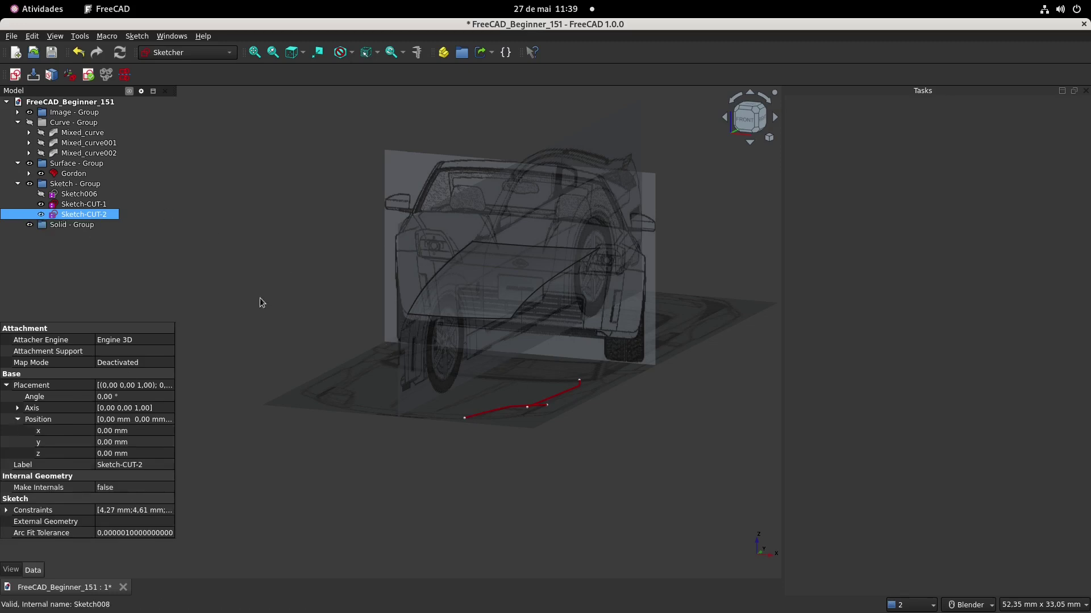
pyautogui.click(85, 204)
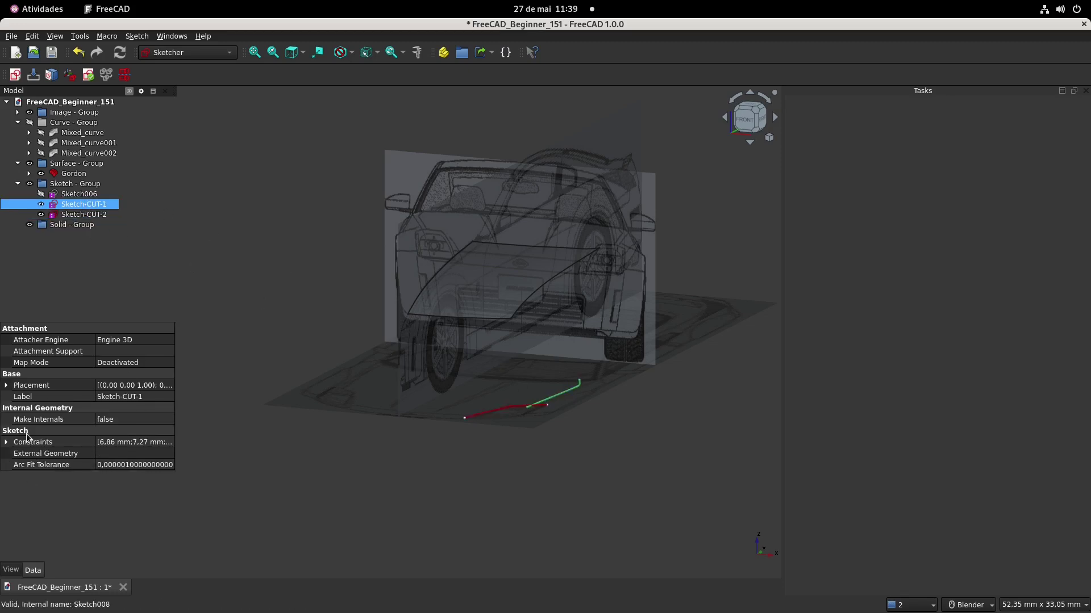
pyautogui.click(6, 385)
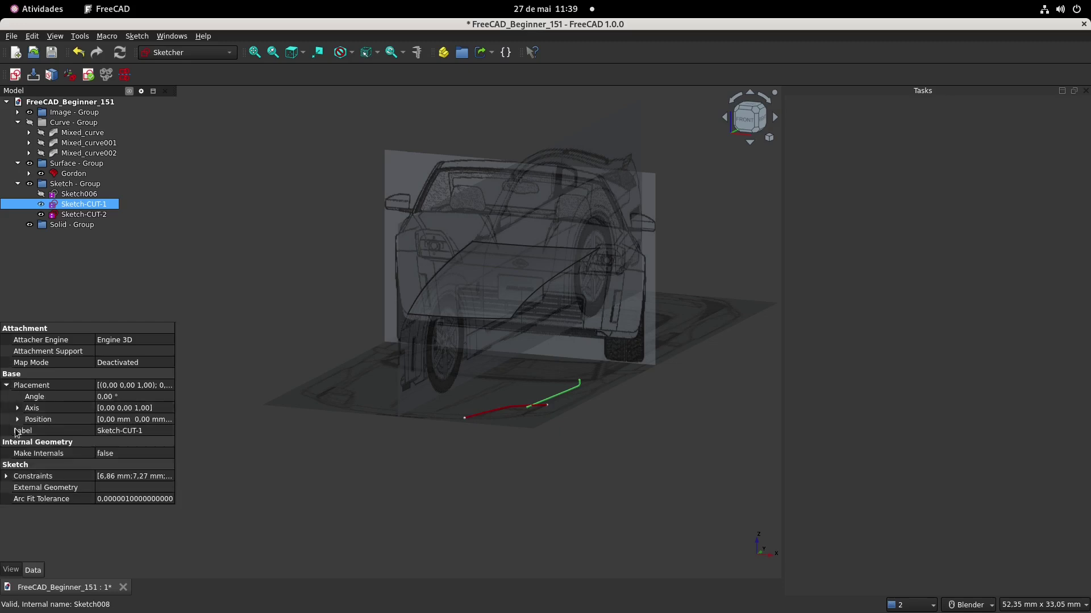
pyautogui.click(17, 419)
pyautogui.click(137, 454)
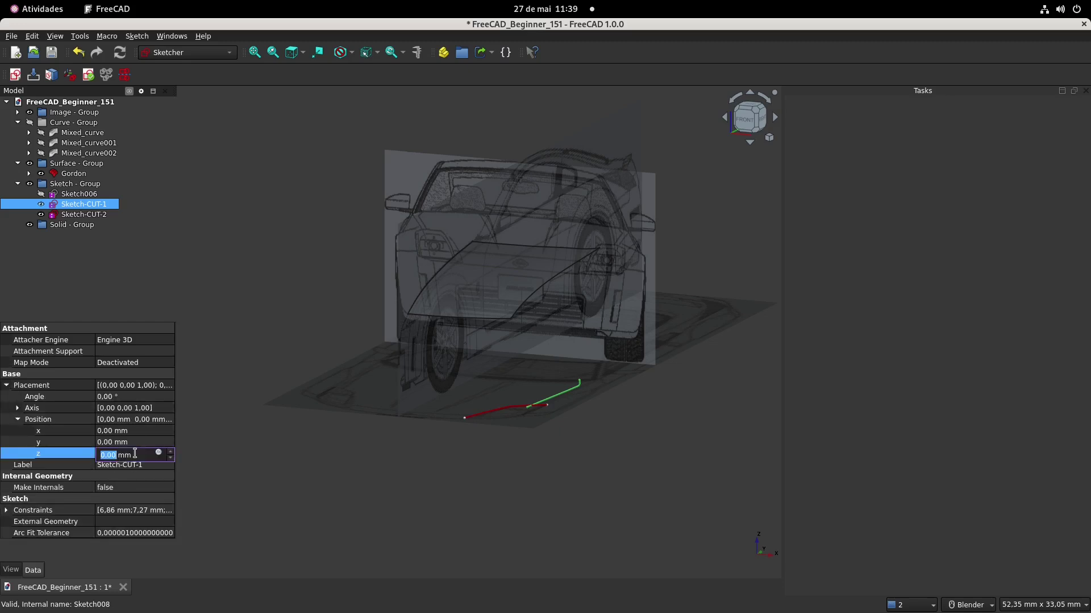
pyautogui.write('15')
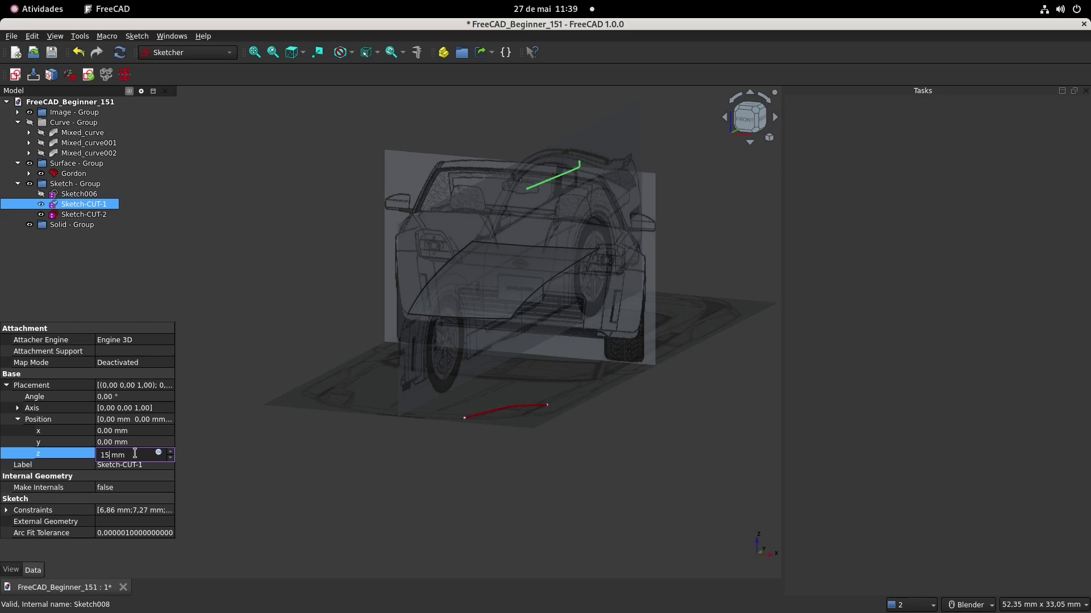
pyautogui.click(49, 456)
pyautogui.write('10')
# Set the Z position of Sketch-CUT-2's placement to 10 mm as well.
pyautogui.click(84, 214)
pyautogui.click(148, 458)
pyautogui.write('10')
pyautogui.click(309, 212)
# Compare the raised cut curves with the Gordon surface from the top, with the reference images hidden and shown again.
pyautogui.moveTo(309, 212)
pyautogui.mouseDown(button='middle')
pyautogui.moveTo(343, 213)
pyautogui.moveTo(202, 231)
pyautogui.mouseUp(button='middle')
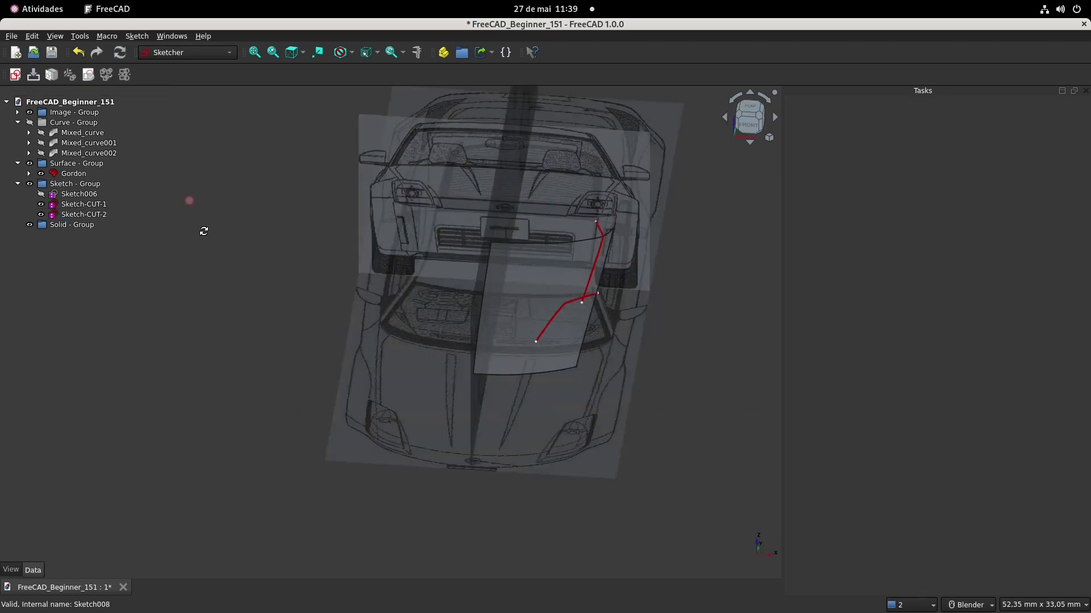
pyautogui.click(749, 109)
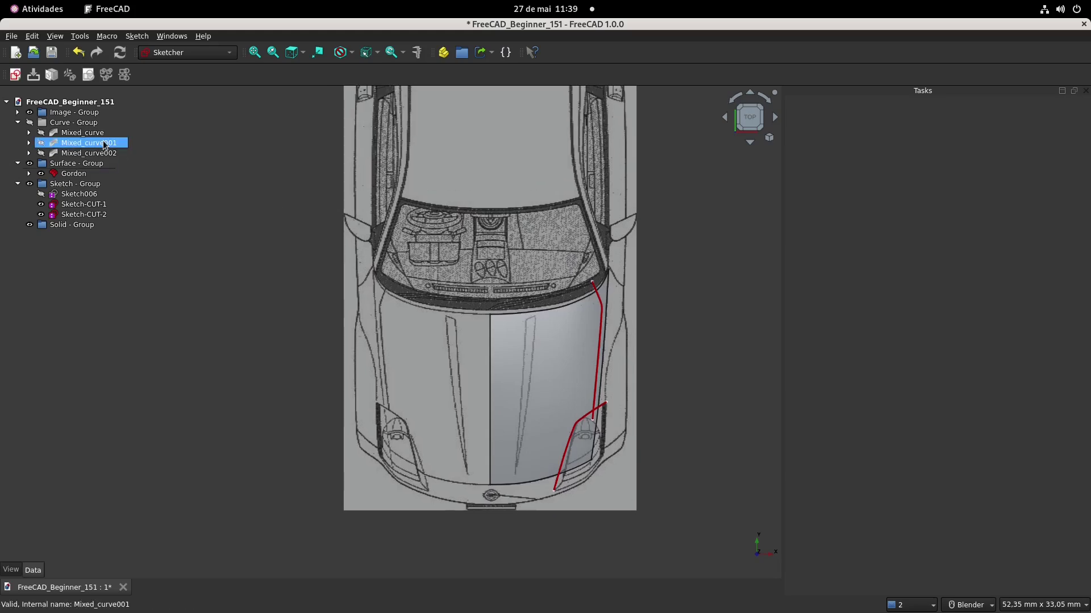
pyautogui.click(85, 112)
pyautogui.press('space')
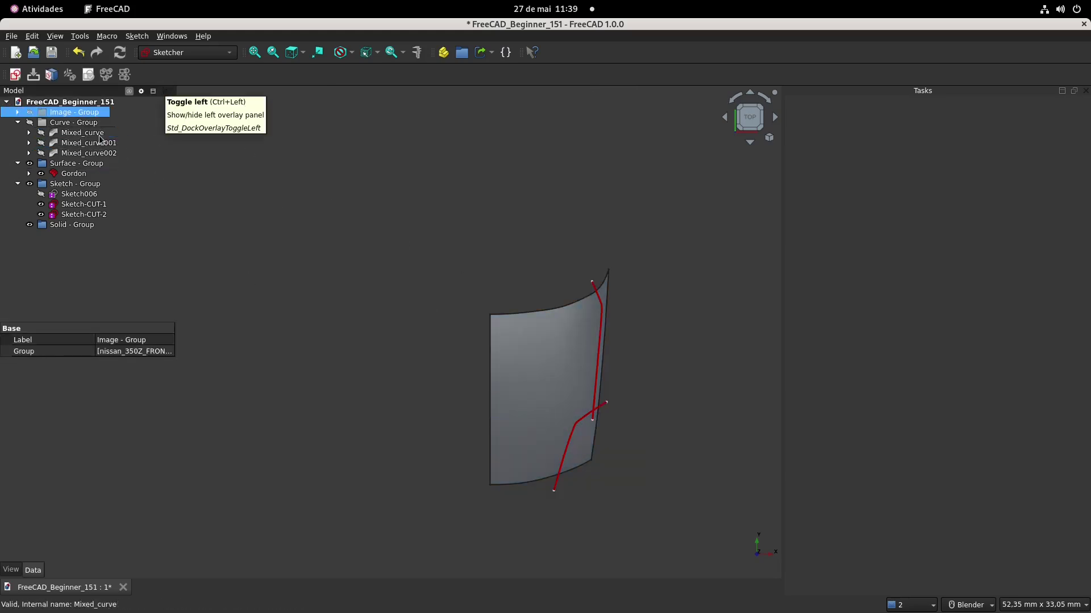
pyautogui.press('space')
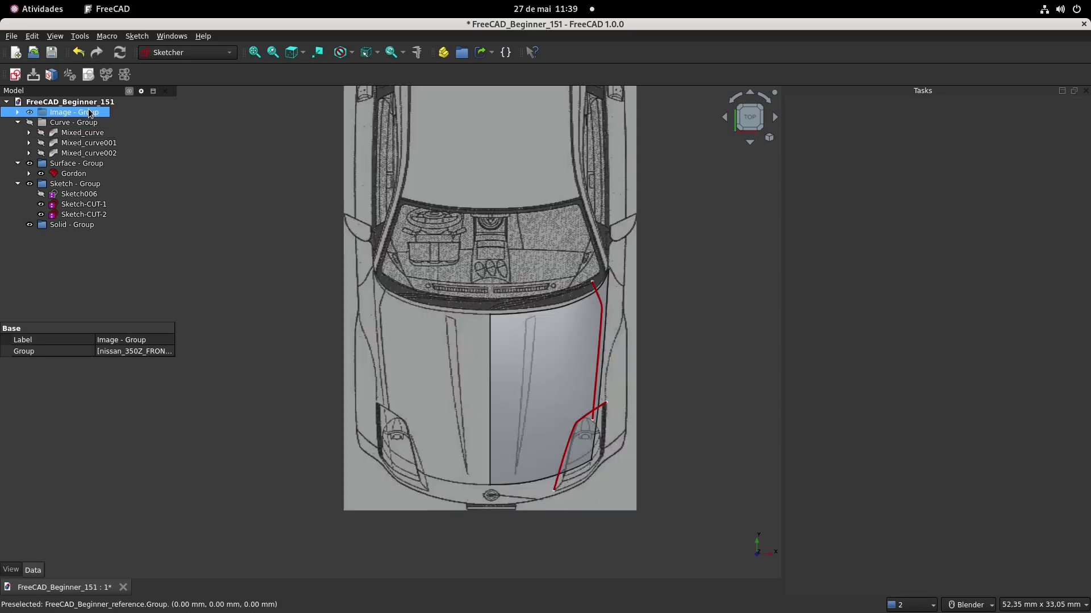
pyautogui.scroll(3, 531, 323)
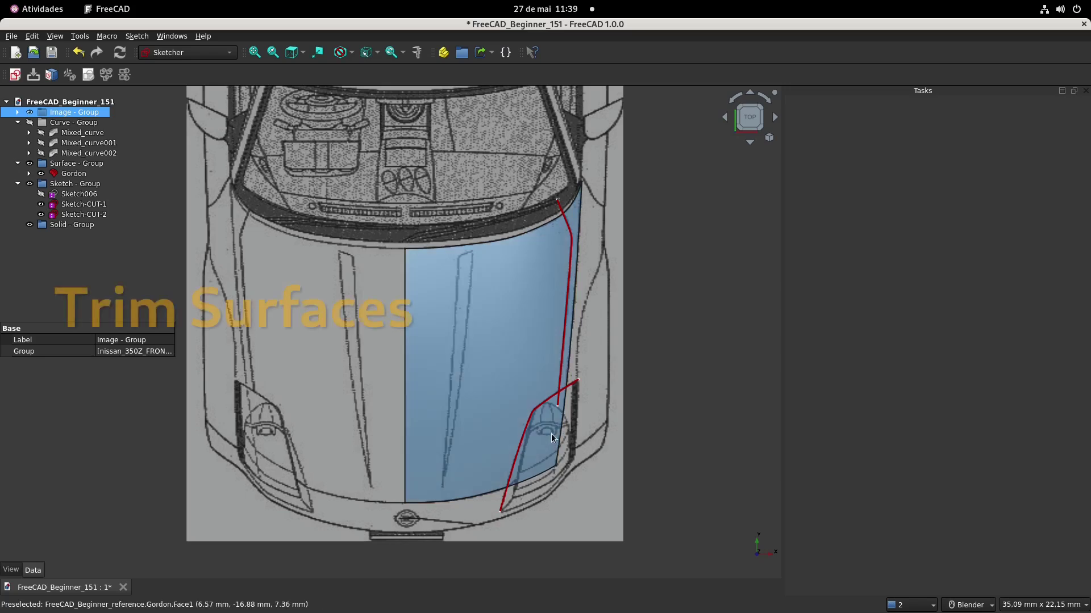
# Switch to the Curves workbench and trim the Gordon face with the Sketch-CUT-2 curve projected along the top view.
pyautogui.click(195, 54)
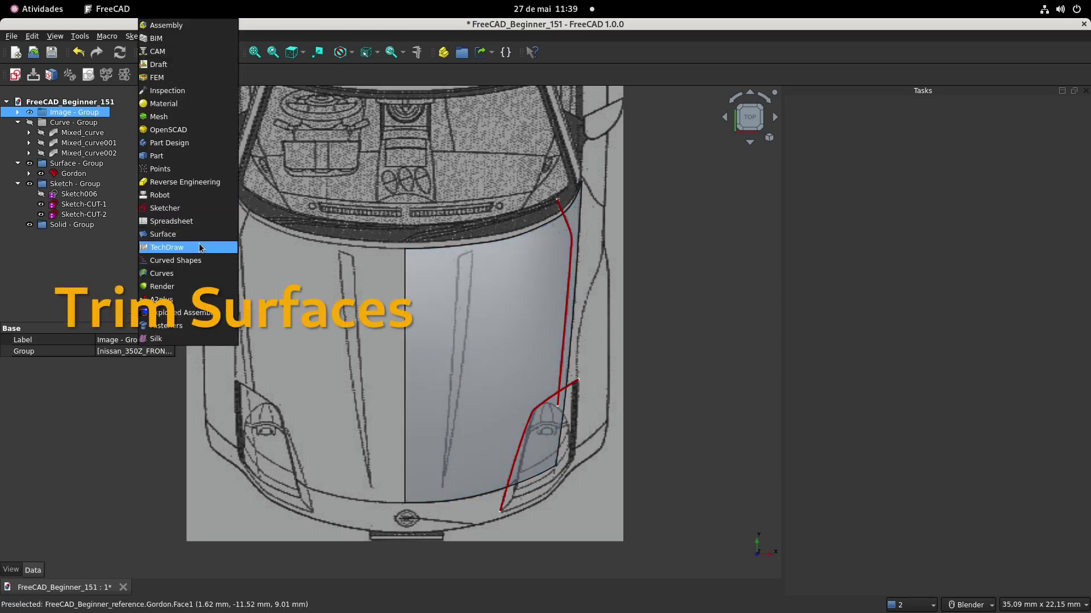
pyautogui.click(170, 273)
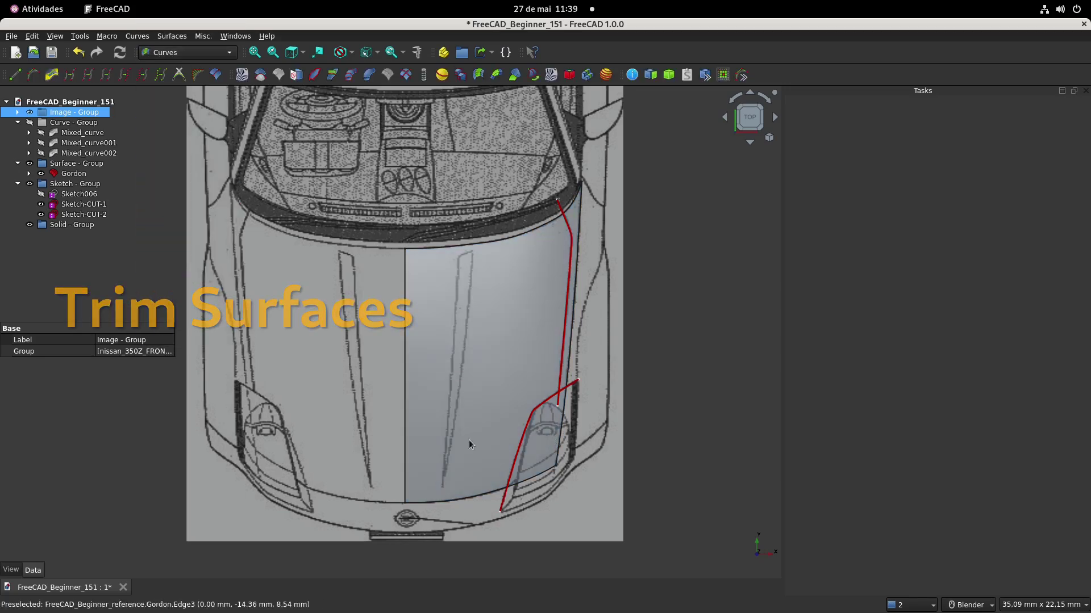
pyautogui.click(503, 501)
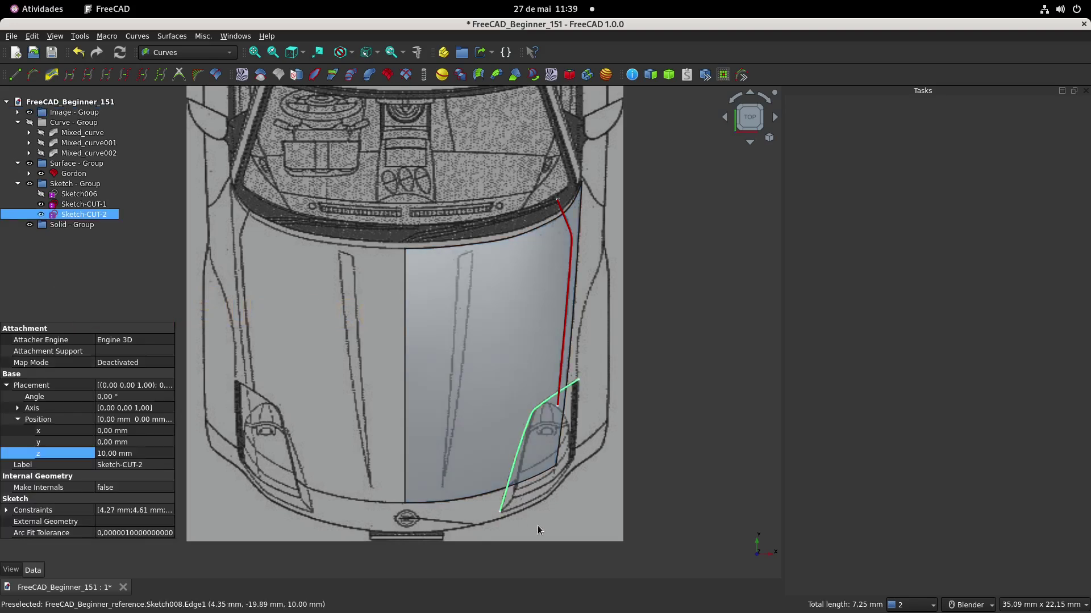
pyautogui.click(494, 366)
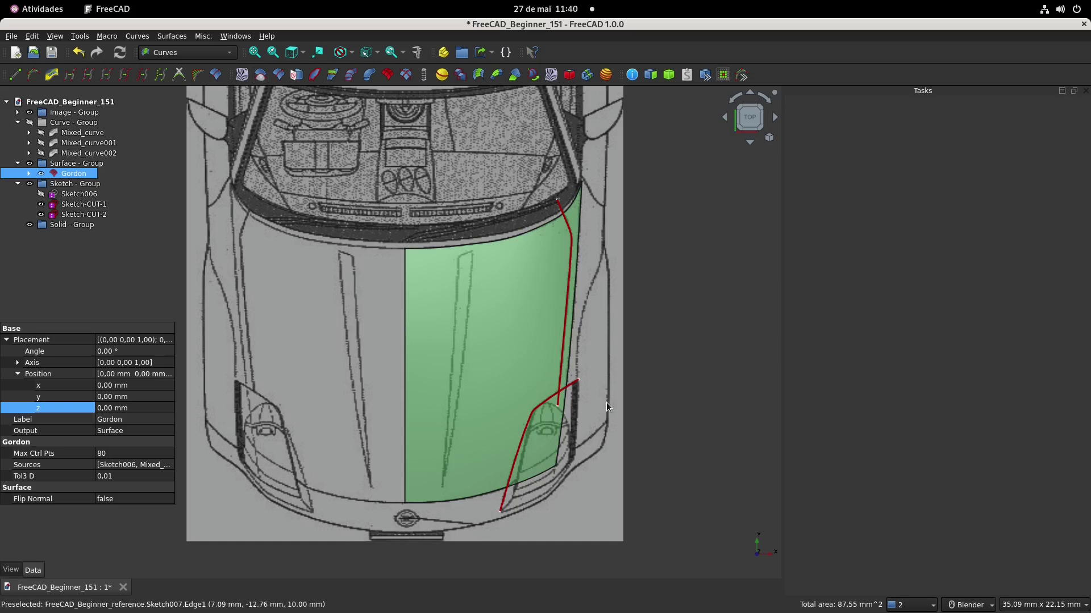
pyautogui.click(636, 413)
pyautogui.moveTo(636, 413); pyautogui.dragTo(598, 356, button='middle')
pyautogui.click(750, 113)
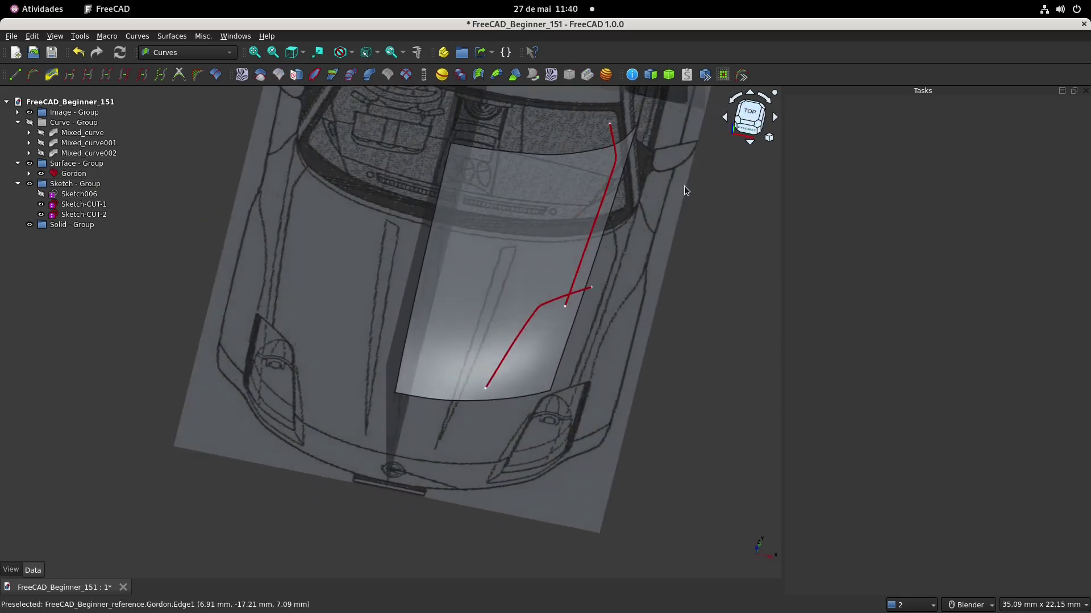
pyautogui.click(523, 439)
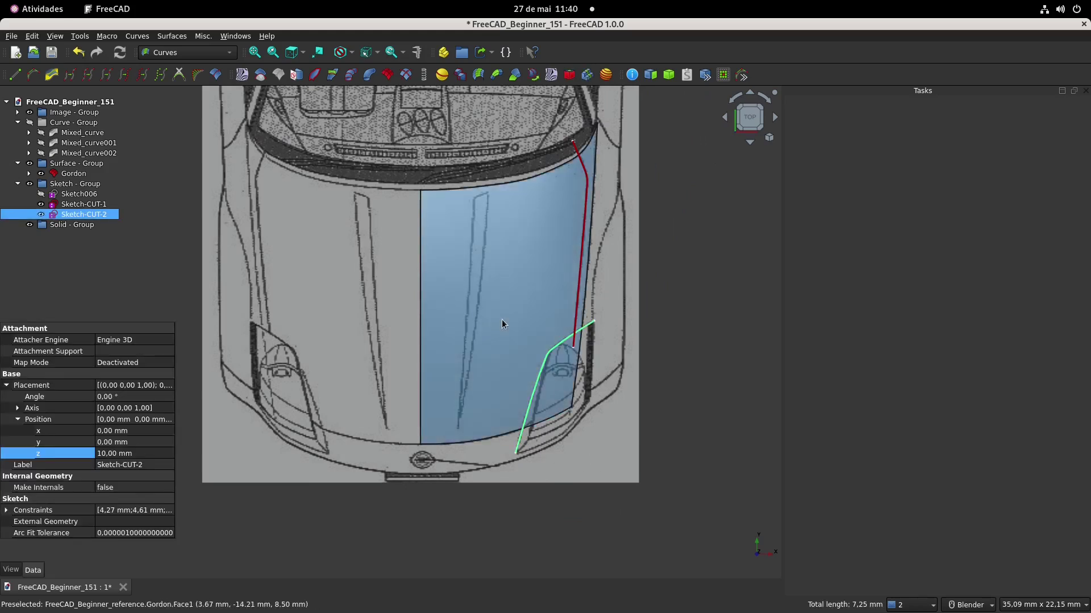
pyautogui.keyDown('ctrl'); pyautogui.click(523, 308); pyautogui.keyUp('ctrl')
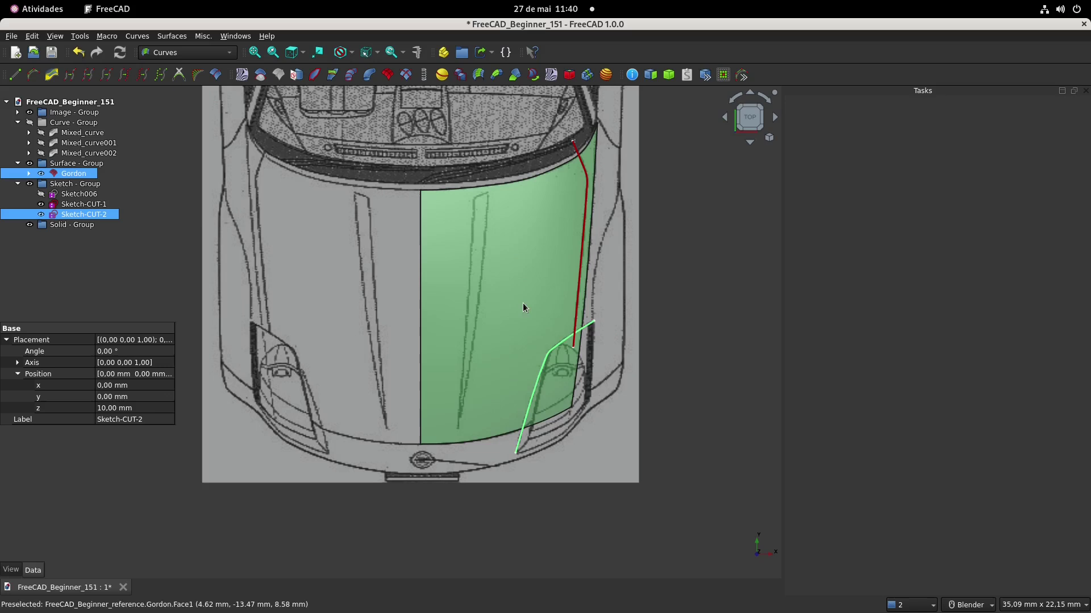
pyautogui.click(261, 75)
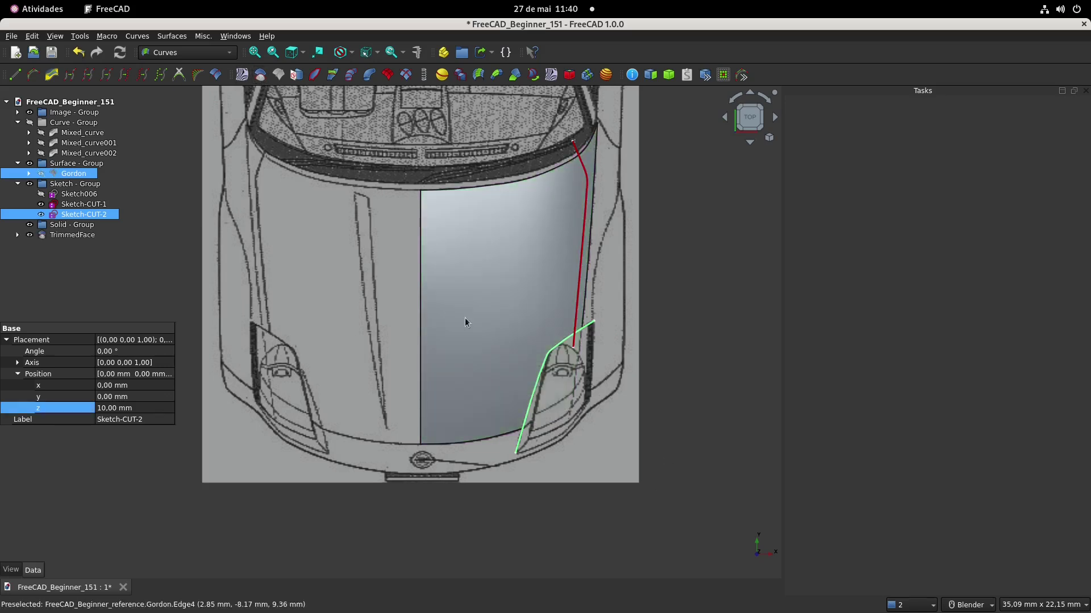
# Hide Sketch-CUT-2 to leave the headlight cut edge unobstructed.
pyautogui.click(611, 428)
pyautogui.click(516, 439)
pyautogui.press('space')
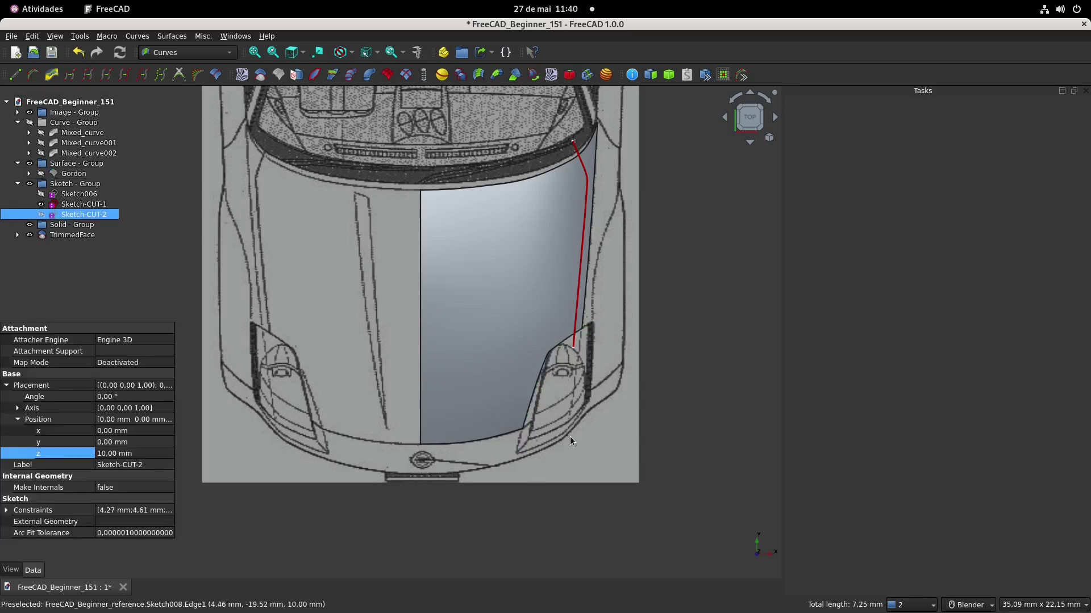
# Trim the already trimmed hood face with the Sketch-CUT-1 curve from the top view and hide that sketch.
pyautogui.click(575, 339)
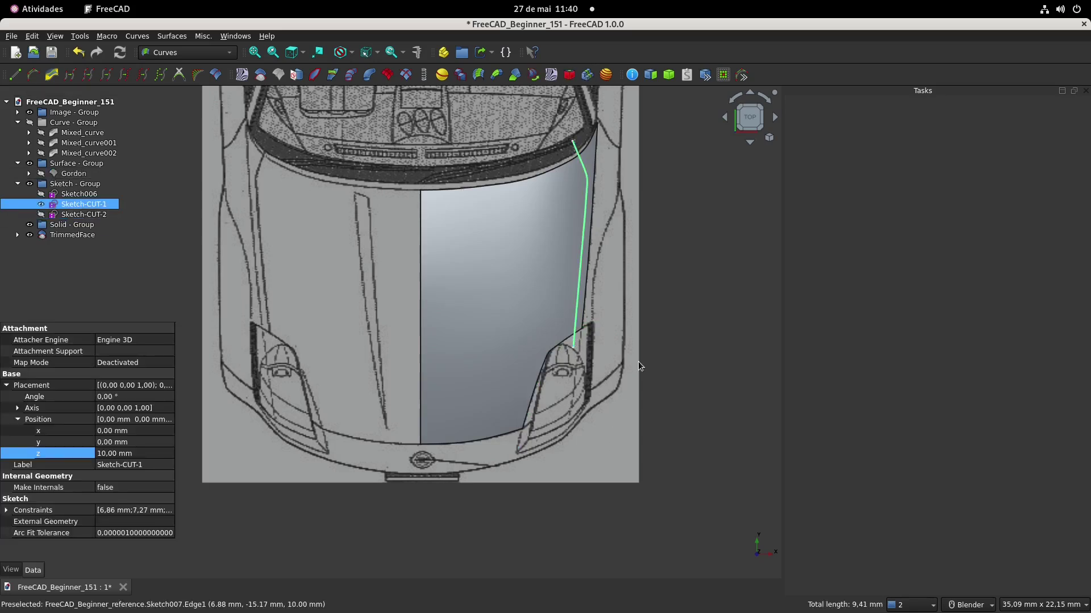
pyautogui.keyDown('ctrl'); pyautogui.click(478, 283); pyautogui.keyUp('ctrl')
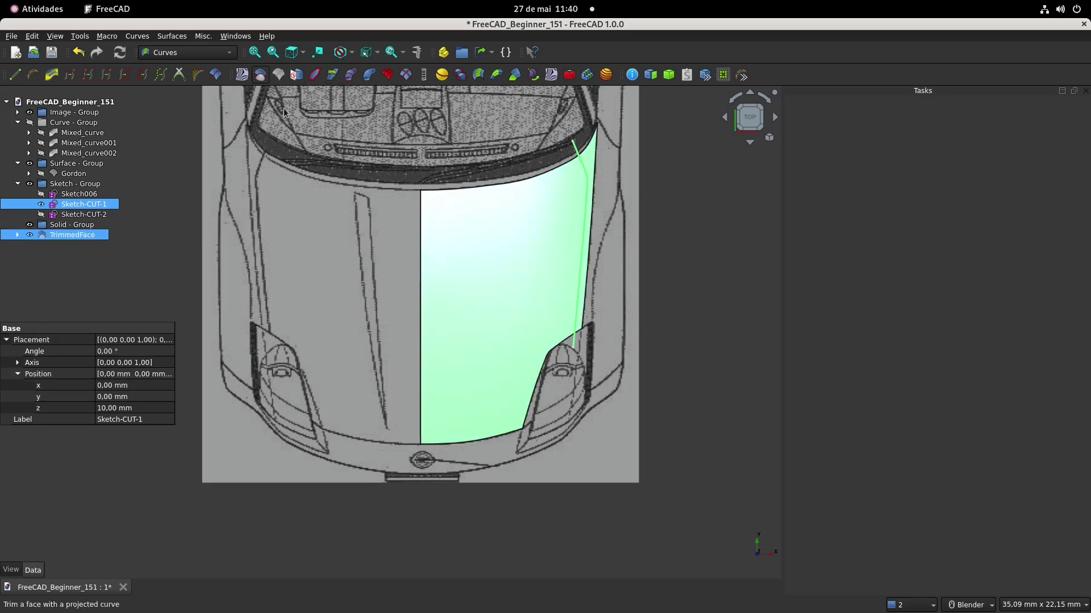
pyautogui.keyDown('shift'); pyautogui.moveTo(622, 220); pyautogui.dragTo(623, 259, button='middle'); pyautogui.keyUp('shift')
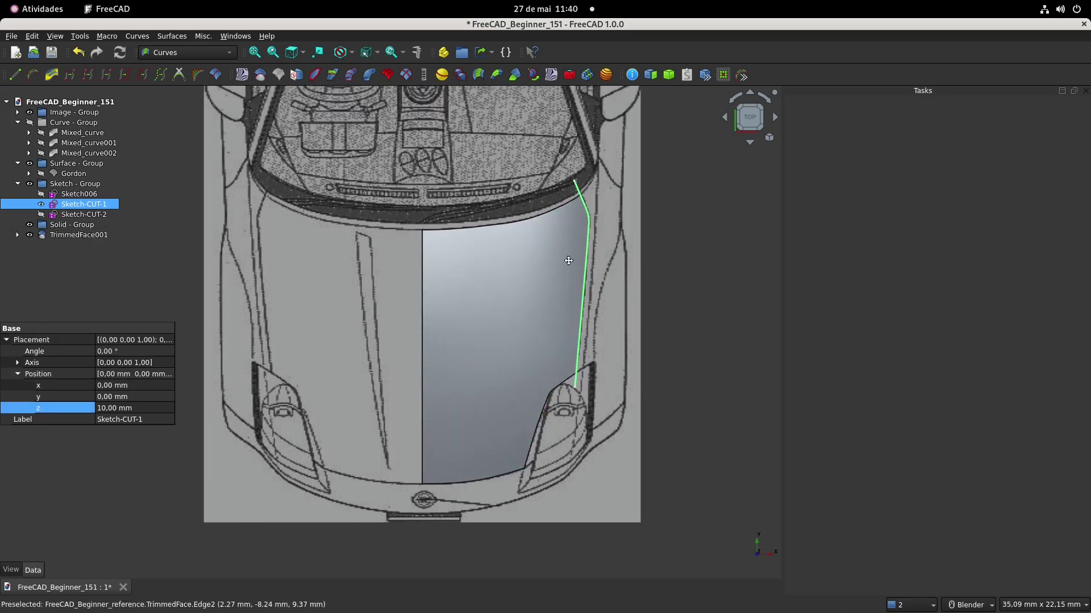
pyautogui.click(667, 373)
pyautogui.click(577, 380)
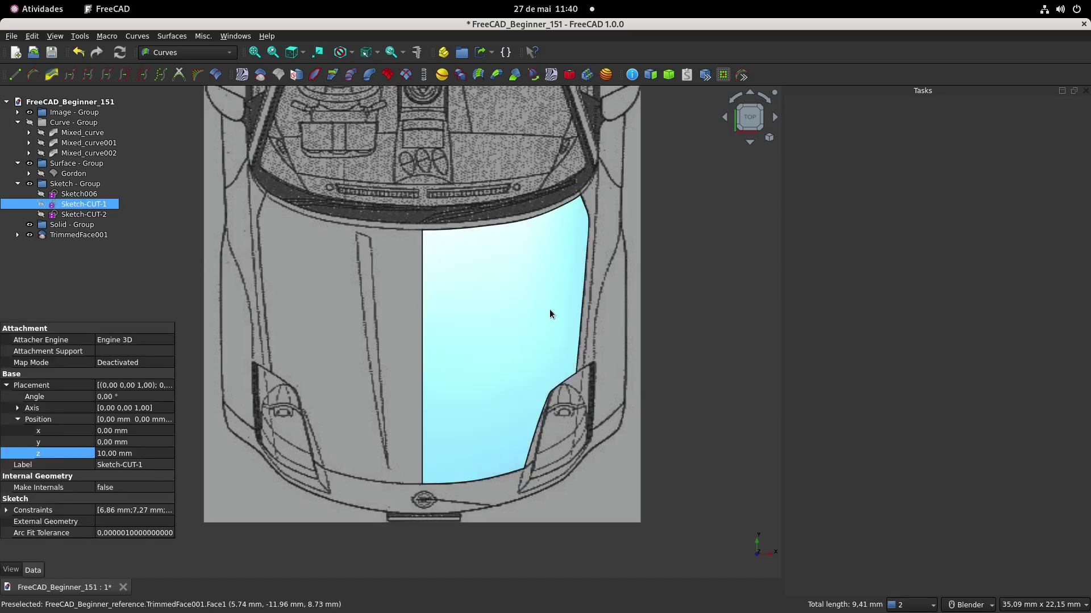
# Examine the trimmed hood surface against the reference images in front, right and perspective views.
pyautogui.keyDown('shift'); pyautogui.moveTo(550, 310); pyautogui.dragTo(604, 292, button='middle'); pyautogui.keyUp('shift')
pyautogui.press('1')
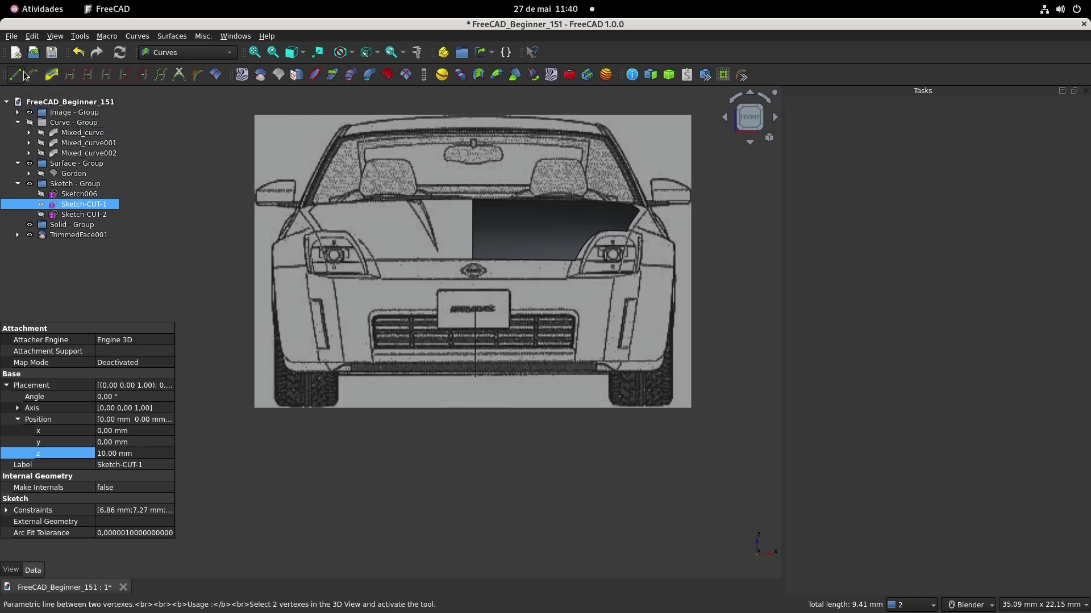
pyautogui.keyDown('shift'); pyautogui.moveTo(530, 275); pyautogui.dragTo(554, 302, button='middle'); pyautogui.keyUp('shift')
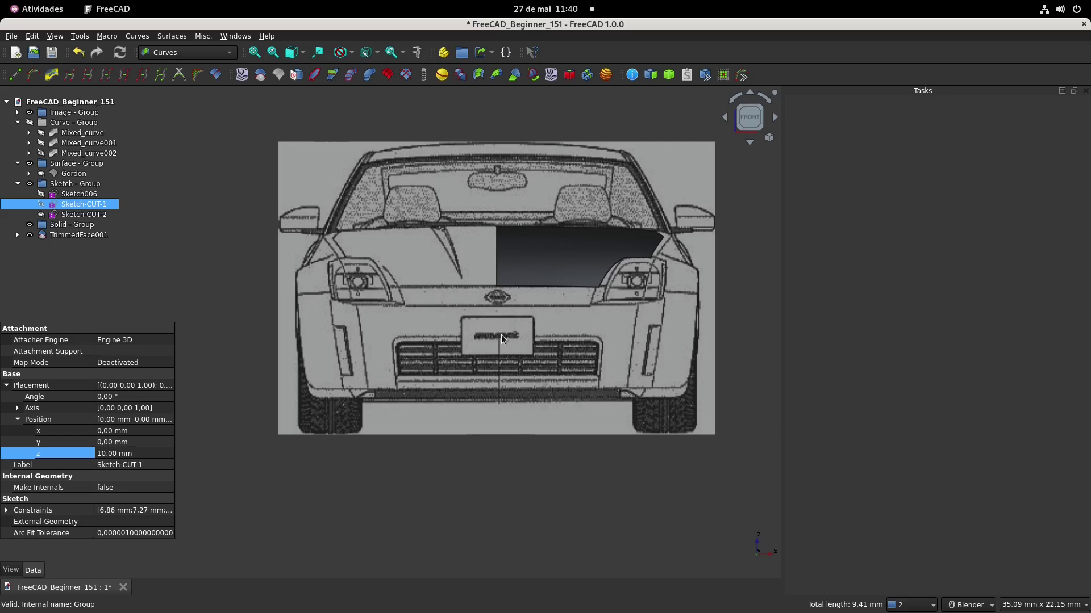
pyautogui.press('3')
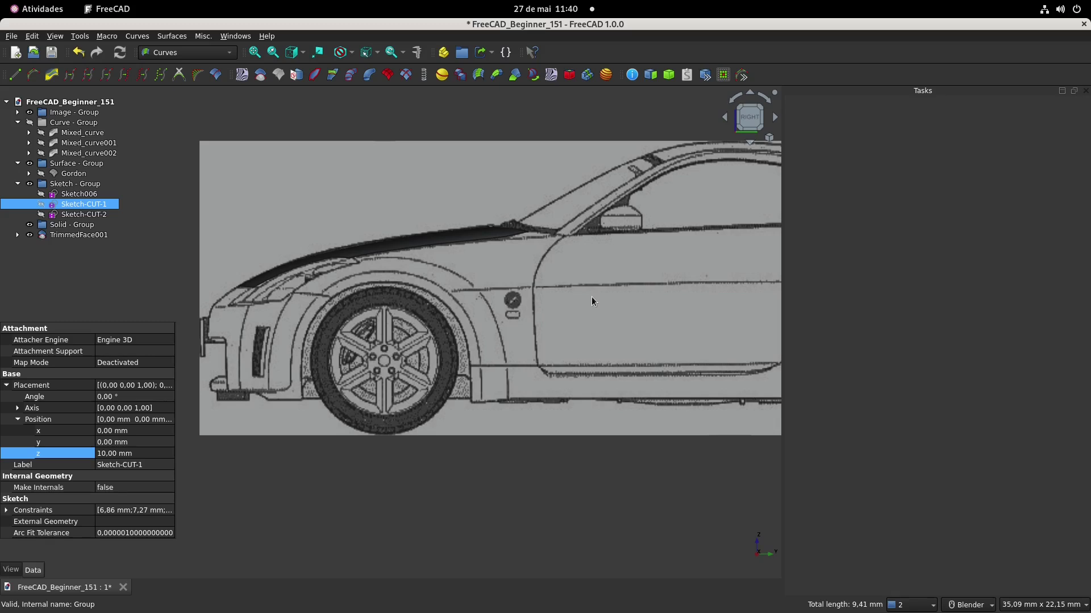
pyautogui.moveTo(465, 234); pyautogui.dragTo(495, 241, button='middle')
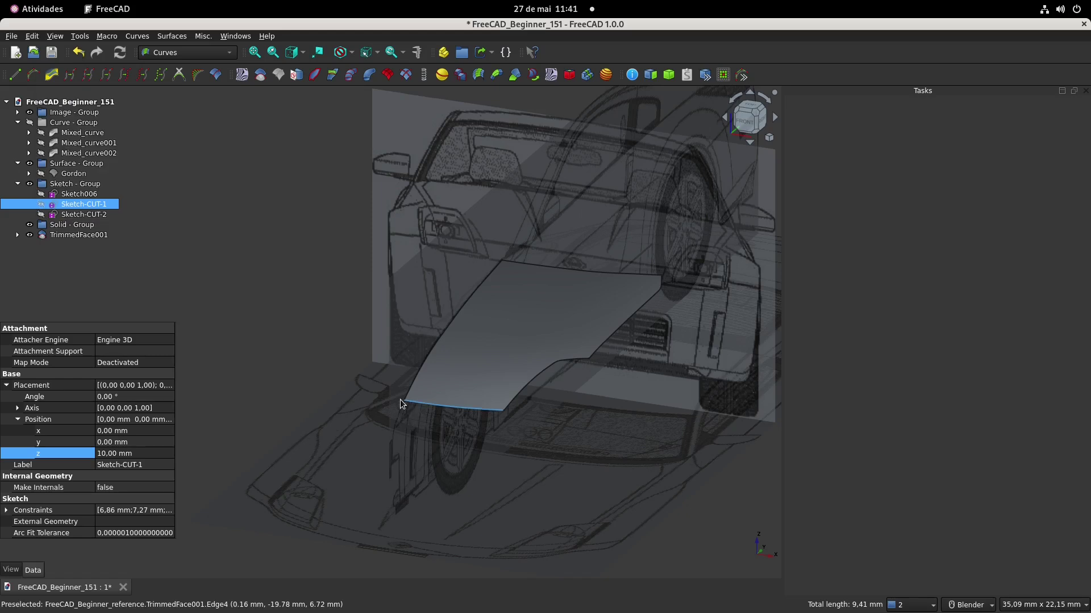
pyautogui.moveTo(380, 353); pyautogui.dragTo(407, 385, button='middle')
pyautogui.scroll(1, 414, 381)
pyautogui.scroll(1, 416, 387)
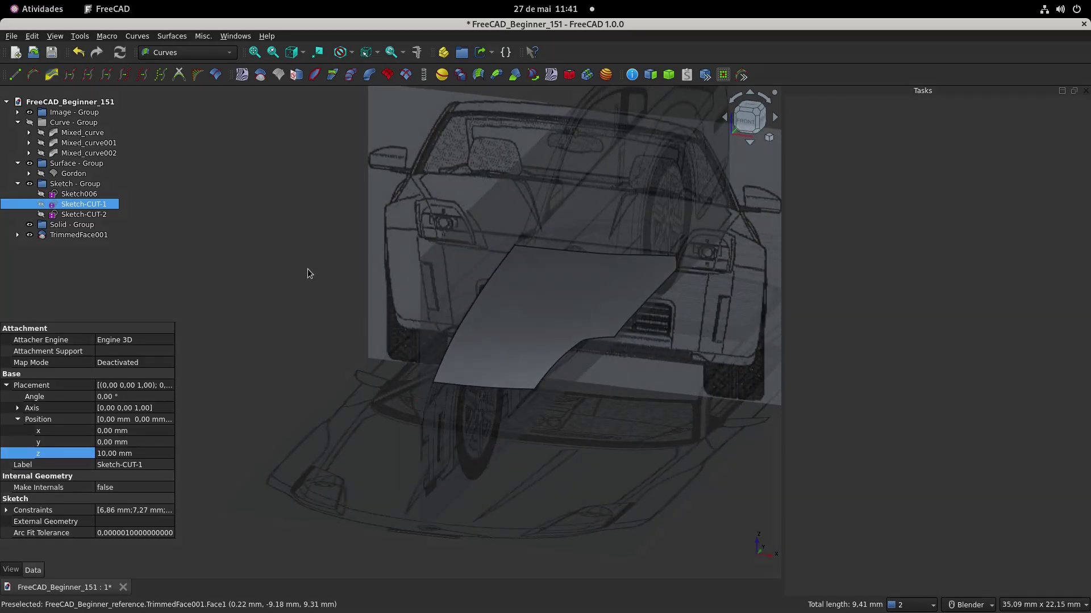